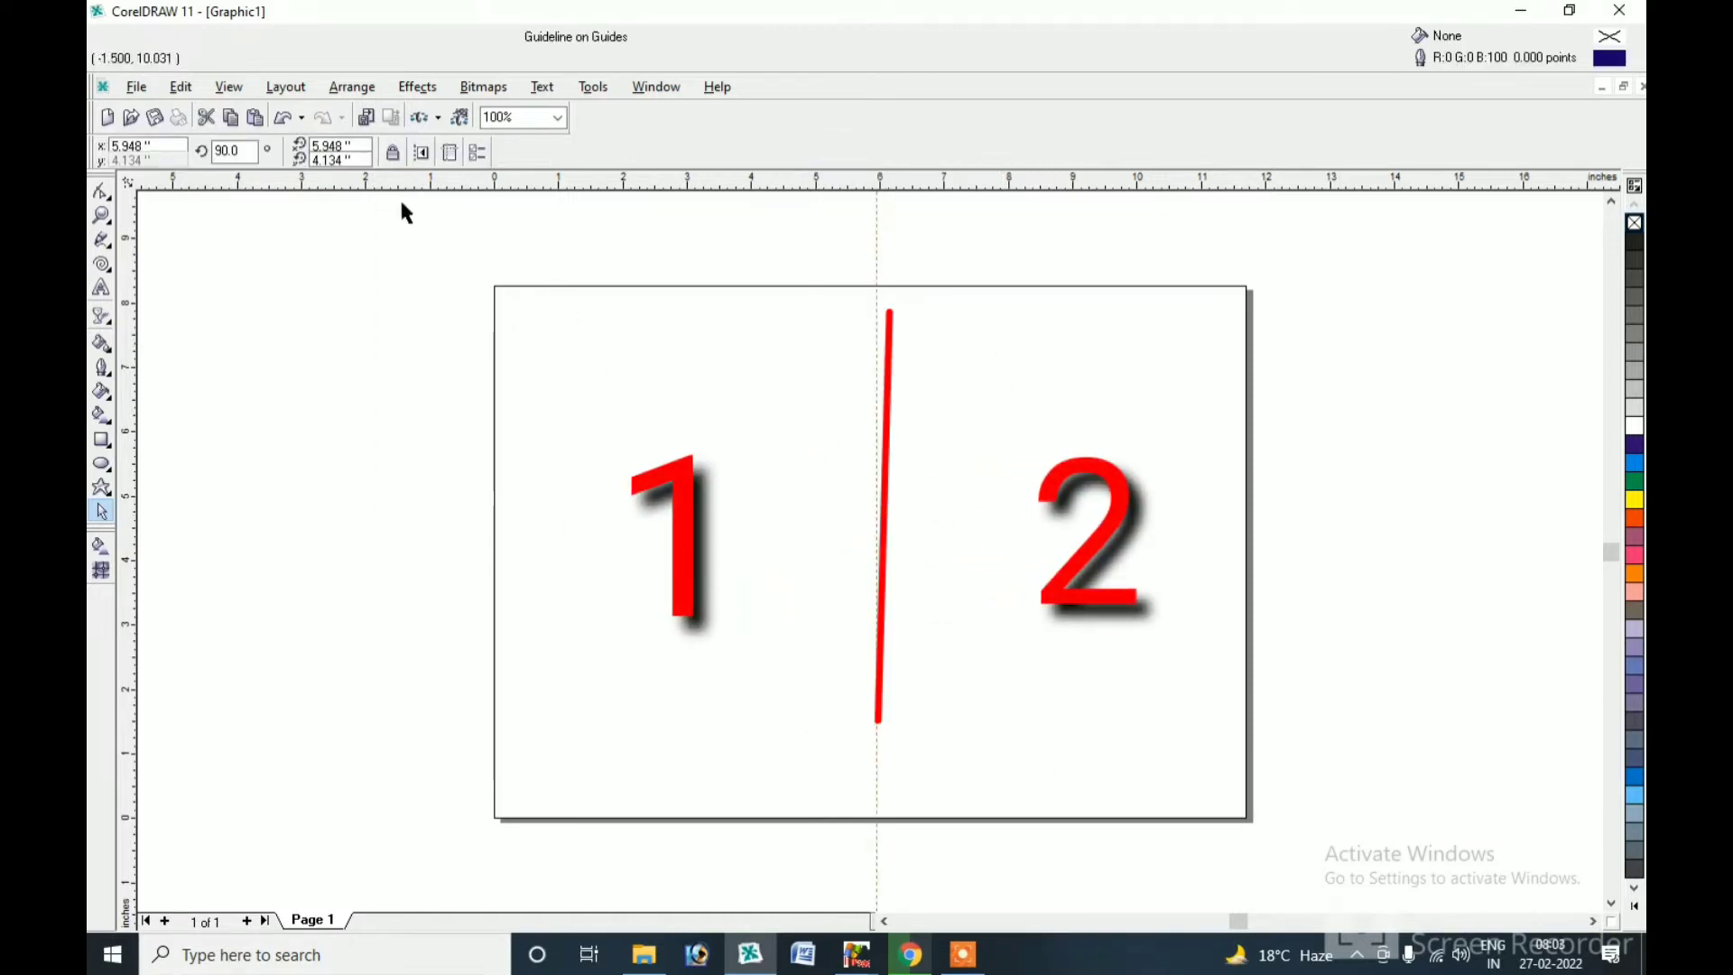
Switch the page to portrait A4 and delete the vertical centre guideline.
{"action": "left_click", "coordinate": [731, 414]}
{"action": "left_click", "coordinate": [349, 152]}
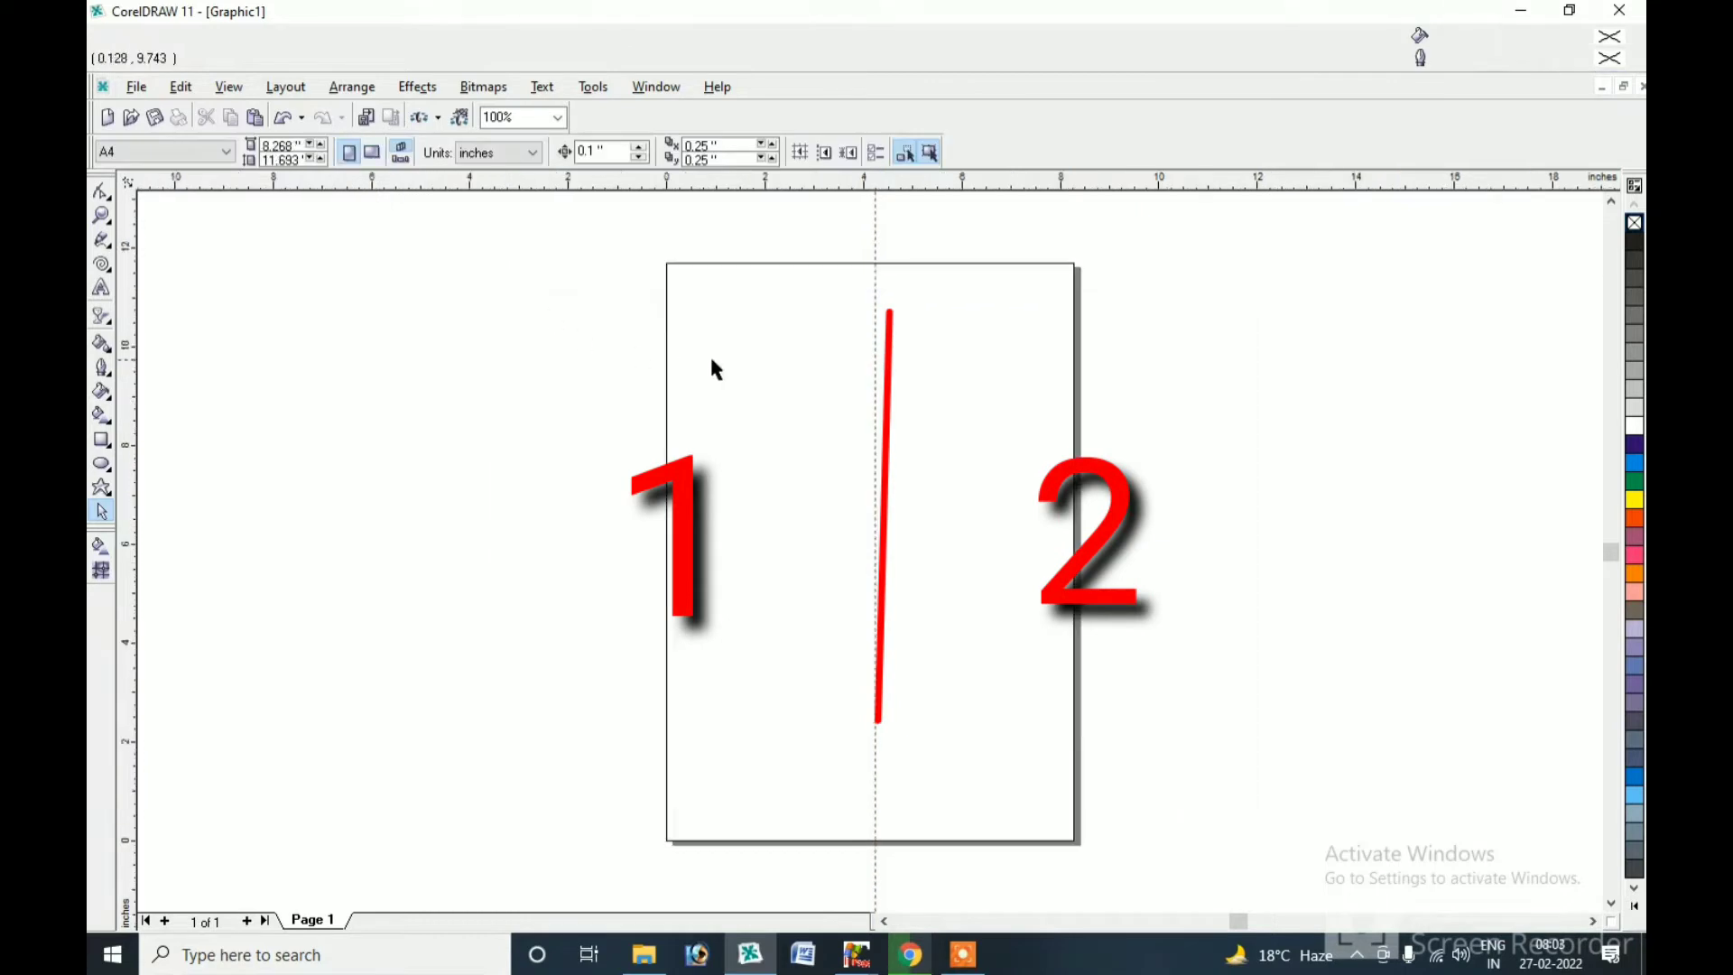
{"action": "left_click", "coordinate": [876, 352]}
{"action": "key", "text": "Delete"}
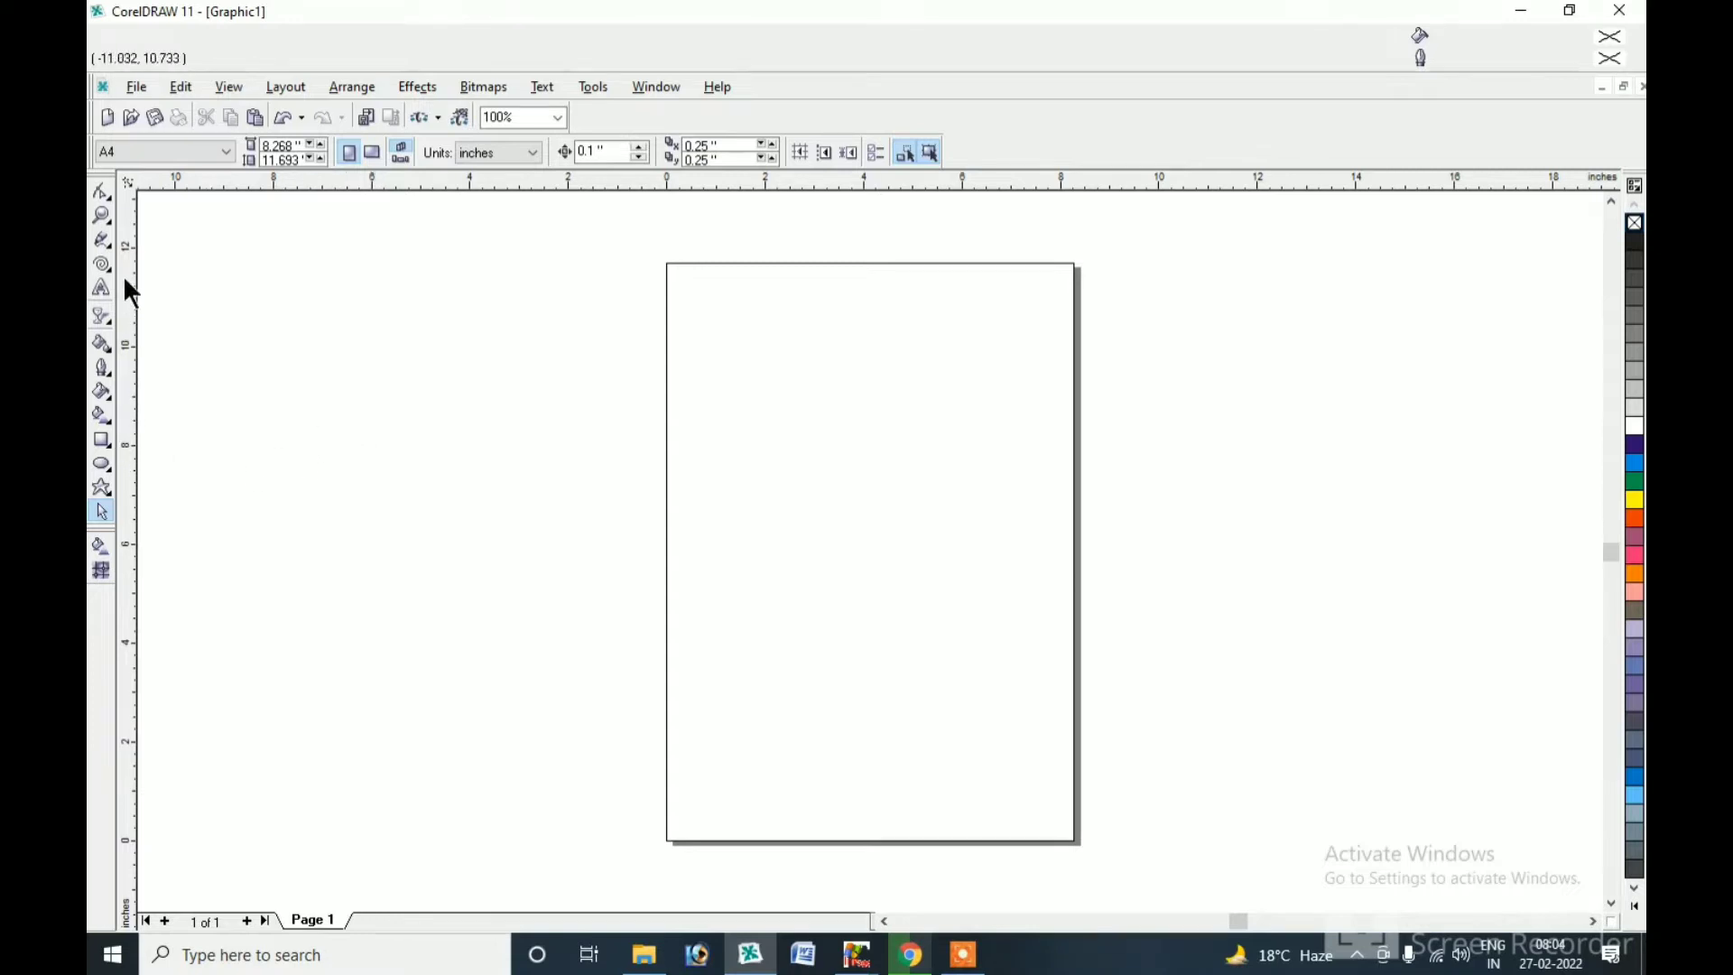
Add a page-sized rectangle and give it a 1.0 pt outline.
{"action": "double_click", "coordinate": [101, 441]}
{"action": "left_click", "coordinate": [101, 511]}
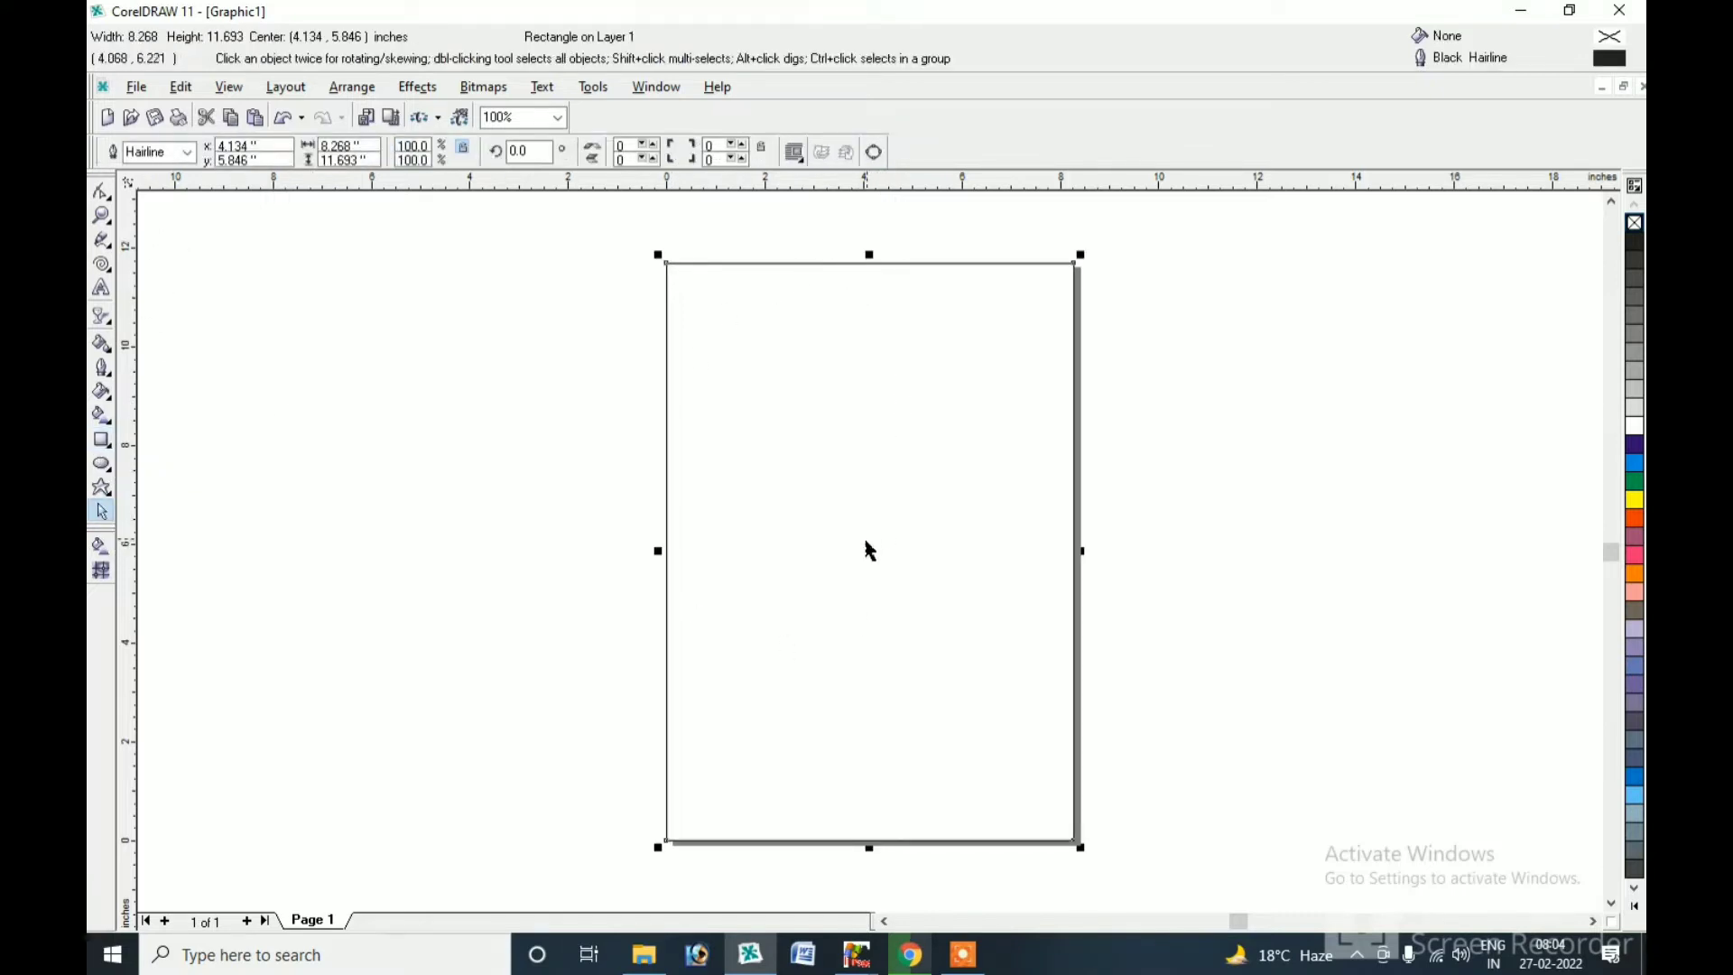
{"action": "left_click", "coordinate": [183, 154]}
{"action": "left_click", "coordinate": [159, 217]}
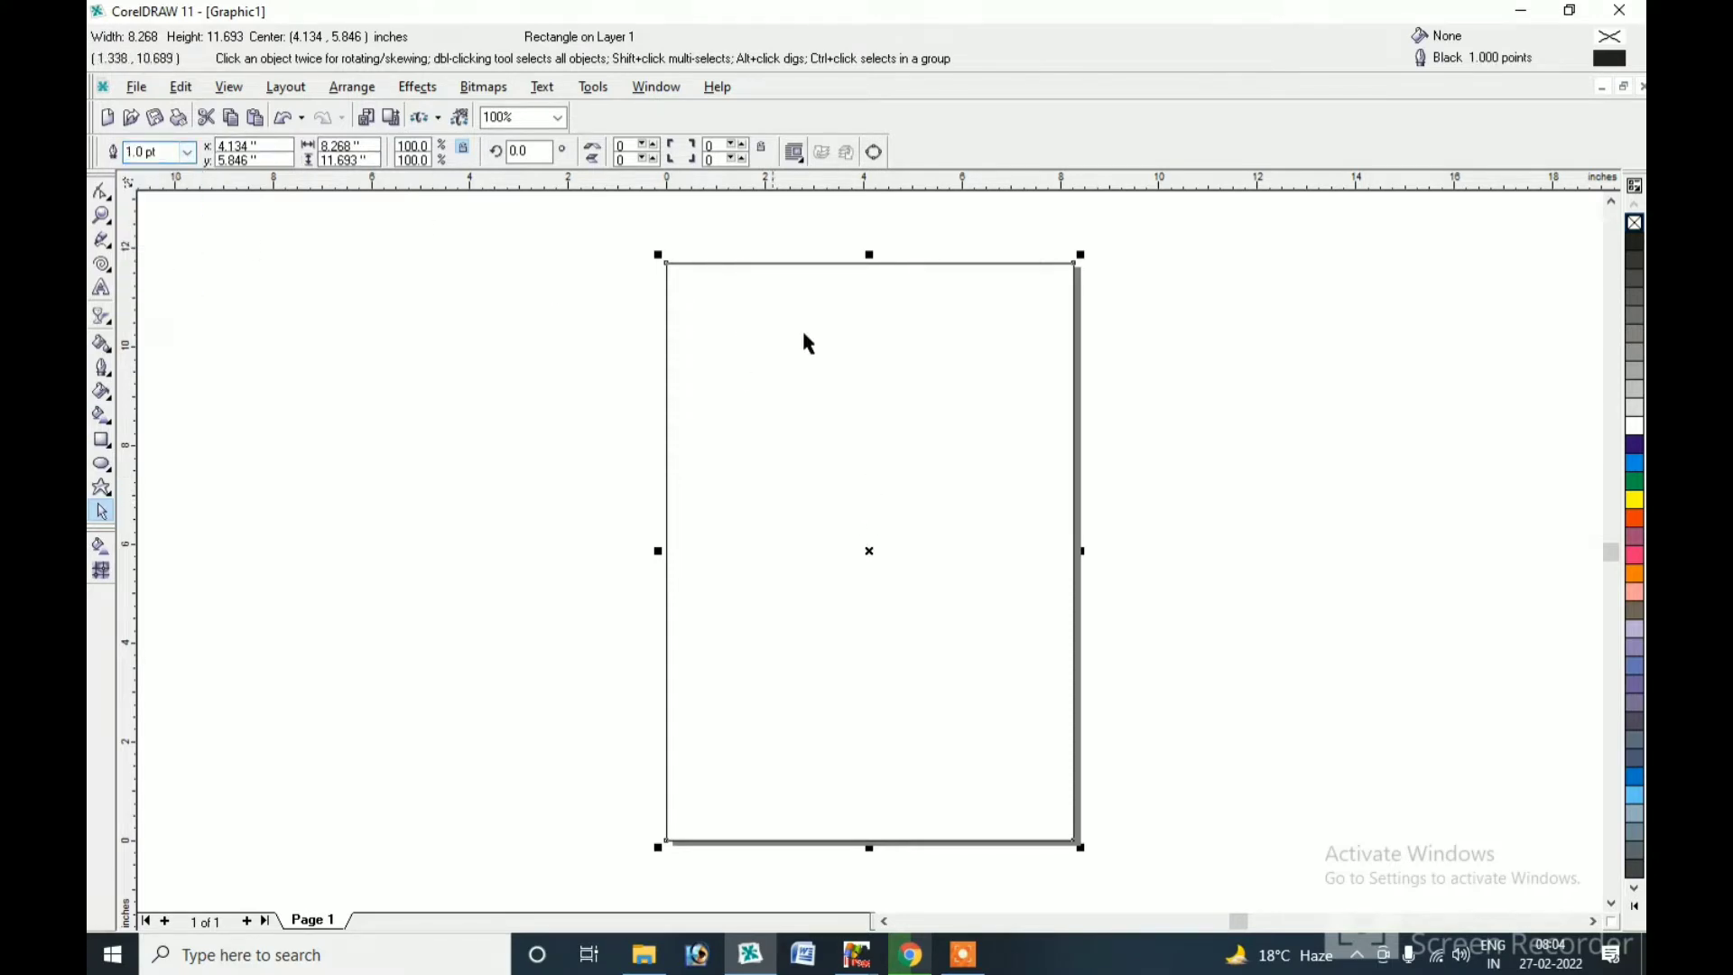
Lower the rectangle's top and inset its sides and bottom, making it about 7.88 × 8.364 inches.
{"action": "mouse_move", "coordinate": [873, 250]}
{"action": "left_mouse_down"}
{"action": "mouse_move", "coordinate": [876, 451]}
{"action": "mouse_move", "coordinate": [872, 395]}
{"action": "left_mouse_up"}
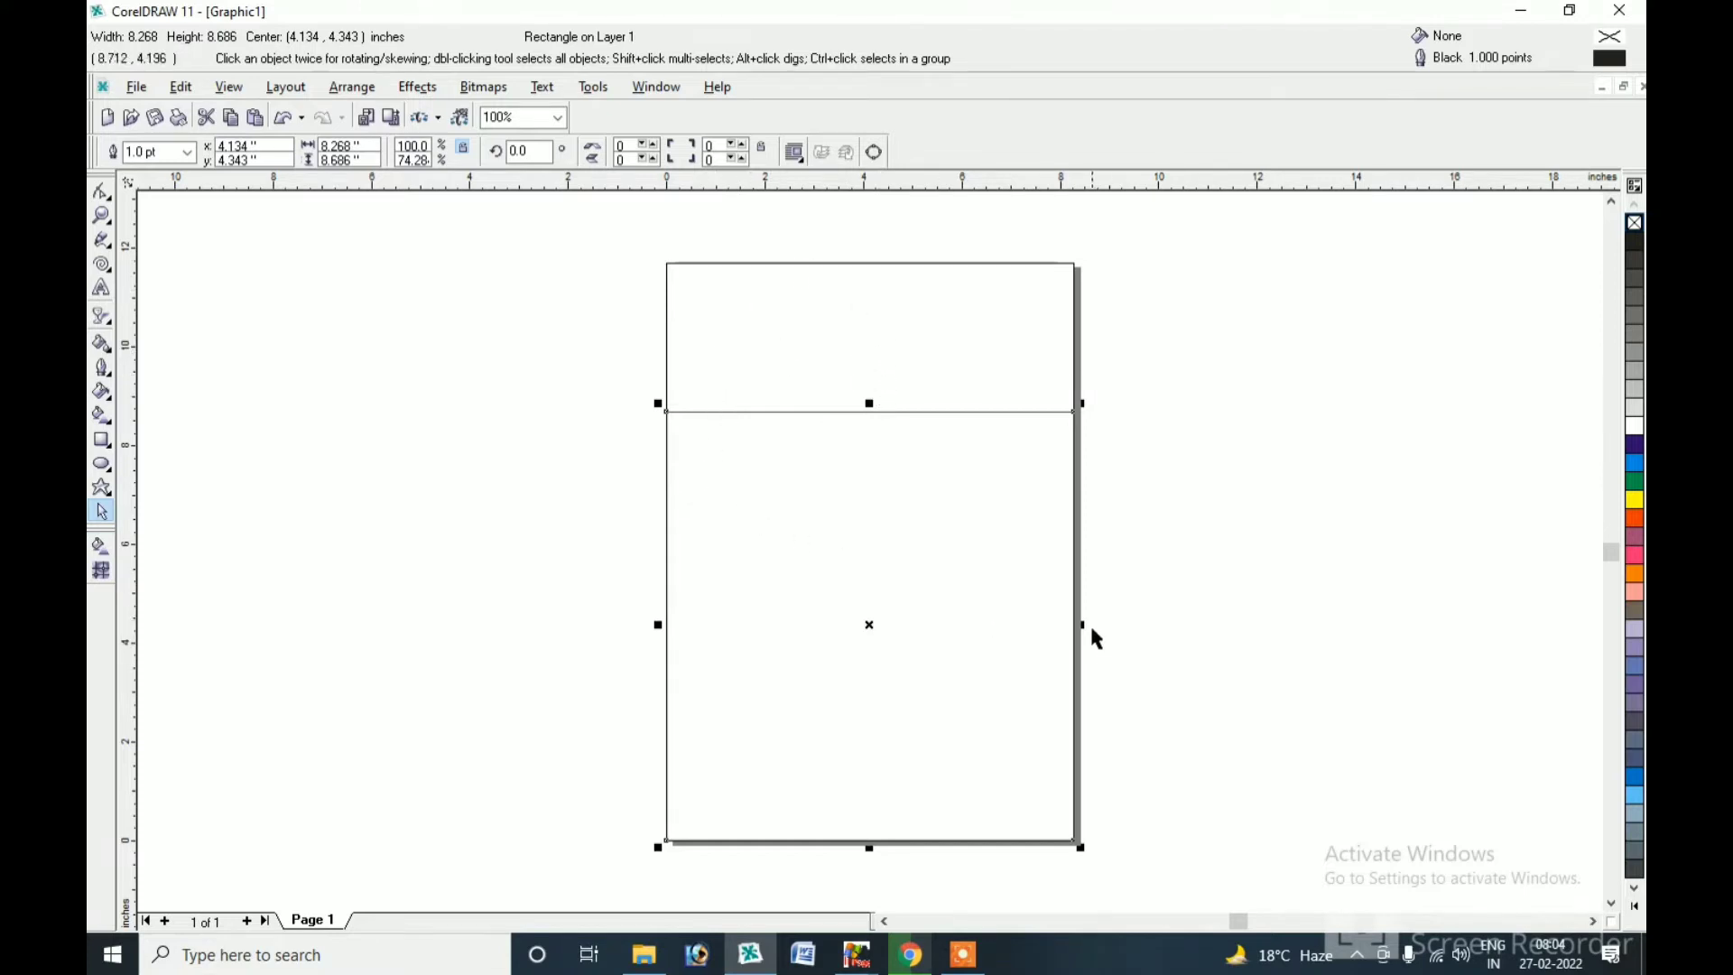
{"action": "left_click_drag", "start_coordinate": [1086, 625], "coordinate": [1072, 624]}
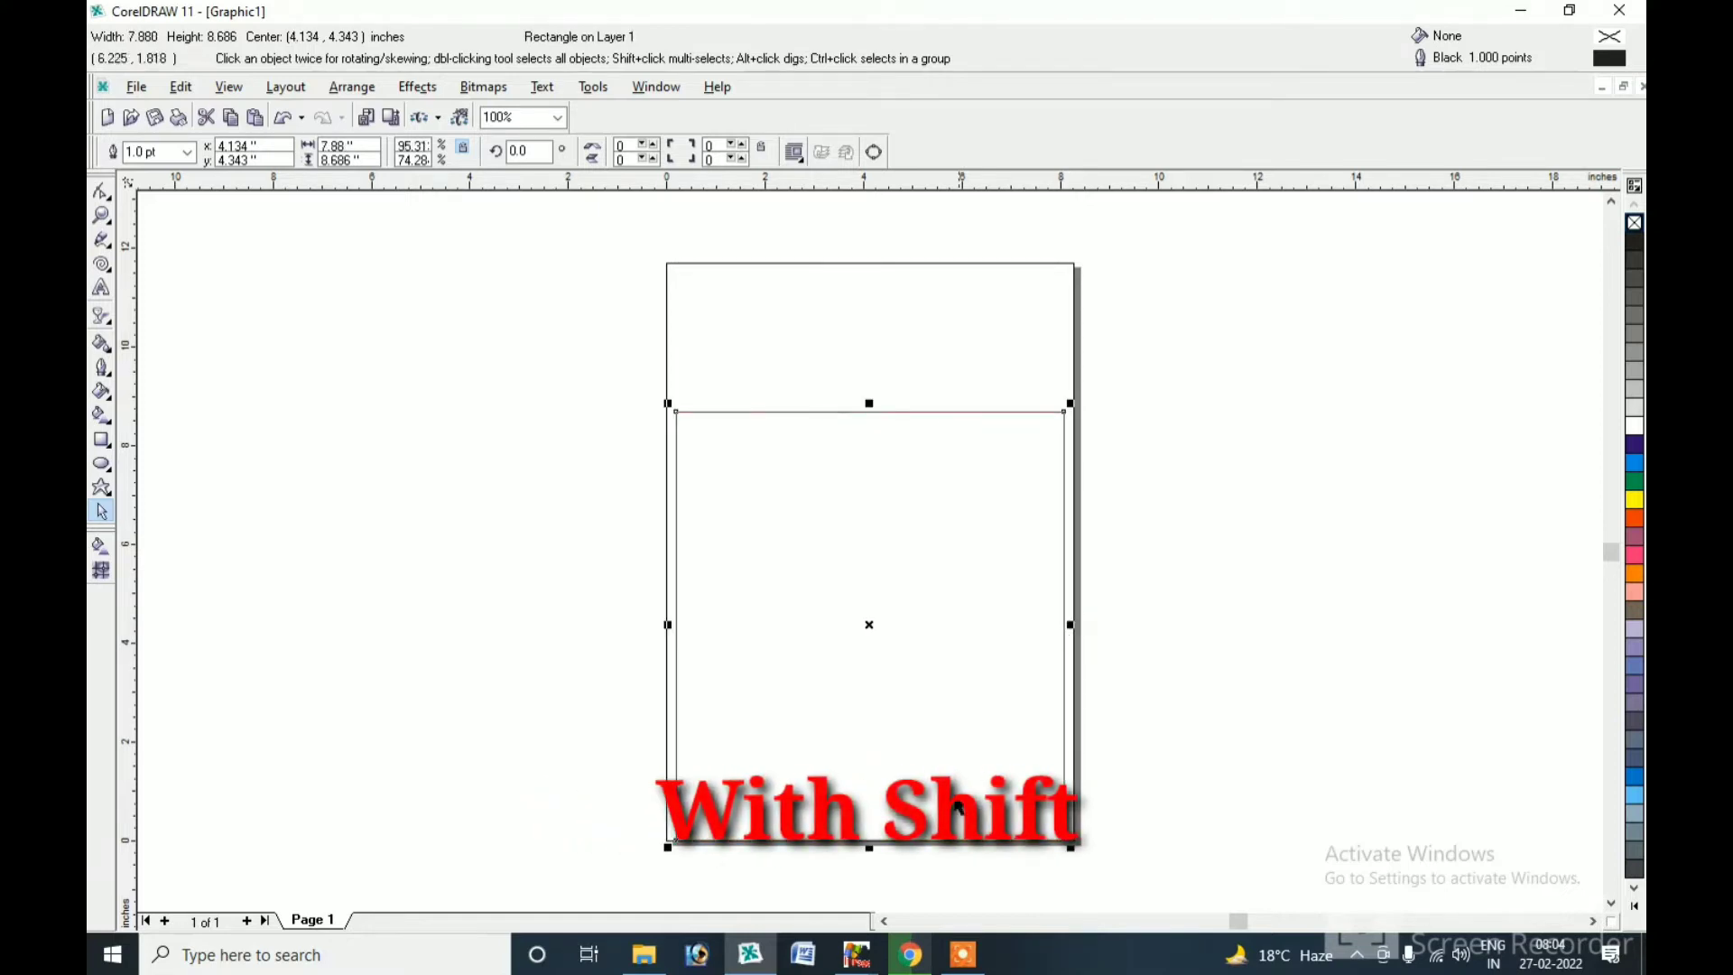
{"action": "left_click_drag", "start_coordinate": [869, 848], "coordinate": [874, 830]}
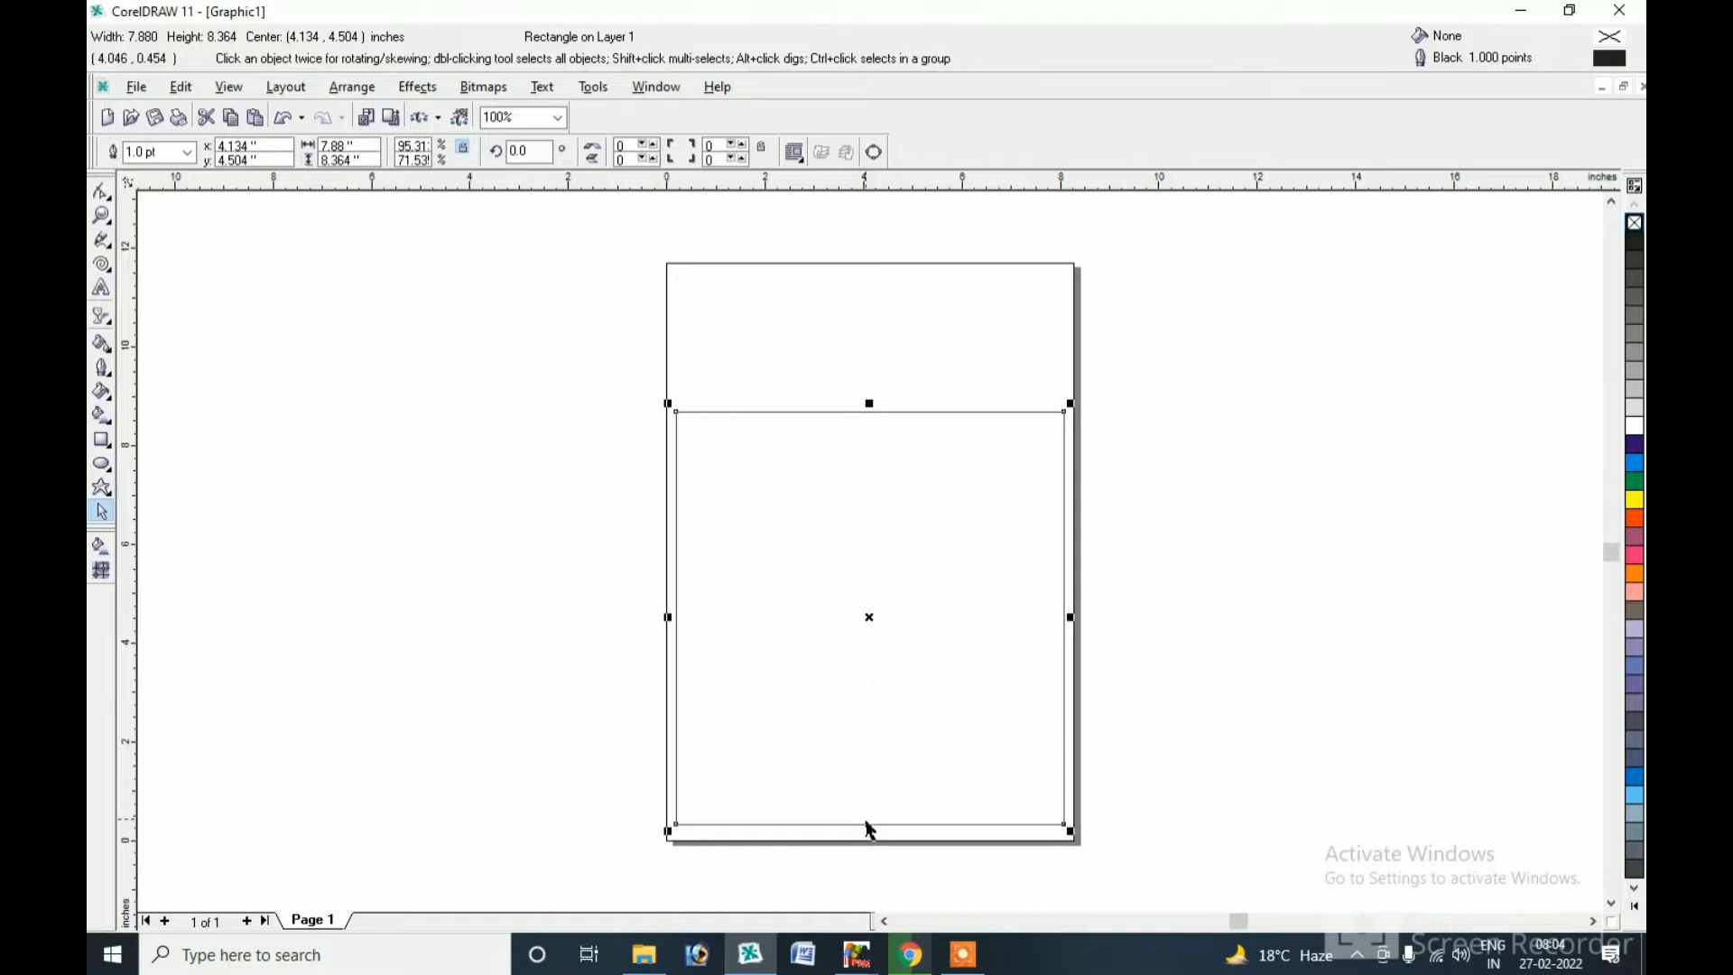
{"action": "left_click", "coordinate": [871, 831]}
Make a narrow copy of the rectangle as the first column, undoing a mistaken resize.
{"action": "left_click_drag", "start_coordinate": [1071, 617], "coordinate": [730, 574]}
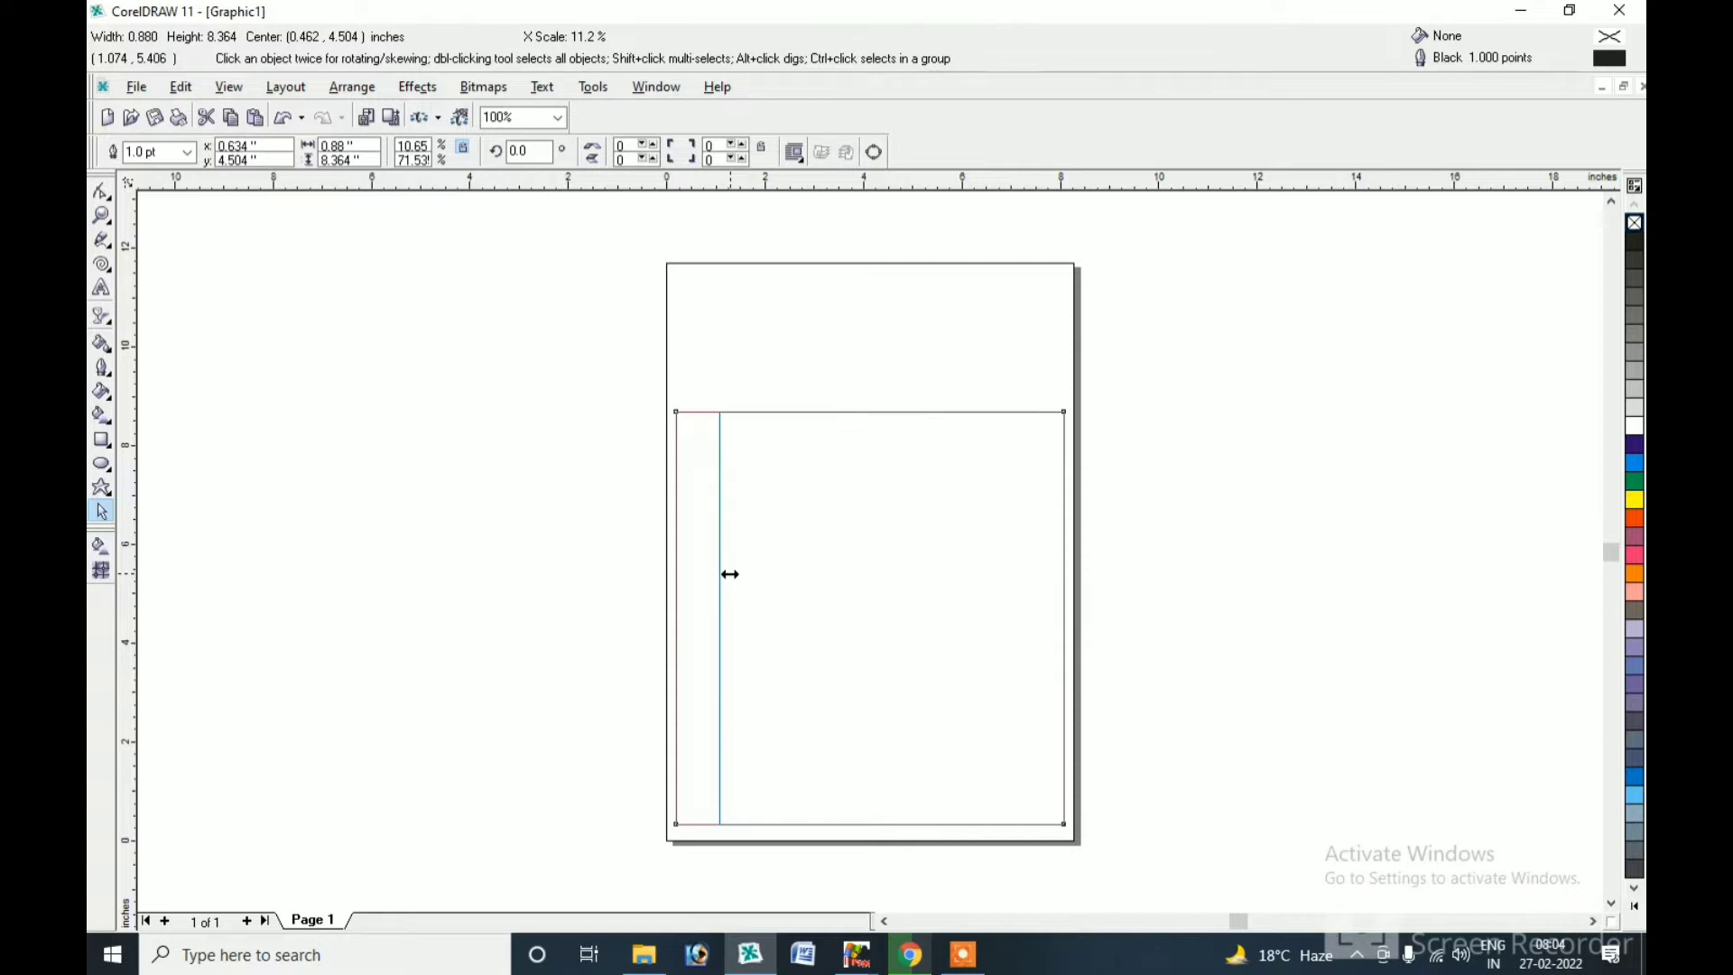
{"action": "left_click_drag", "start_coordinate": [730, 574], "coordinate": [730, 579]}
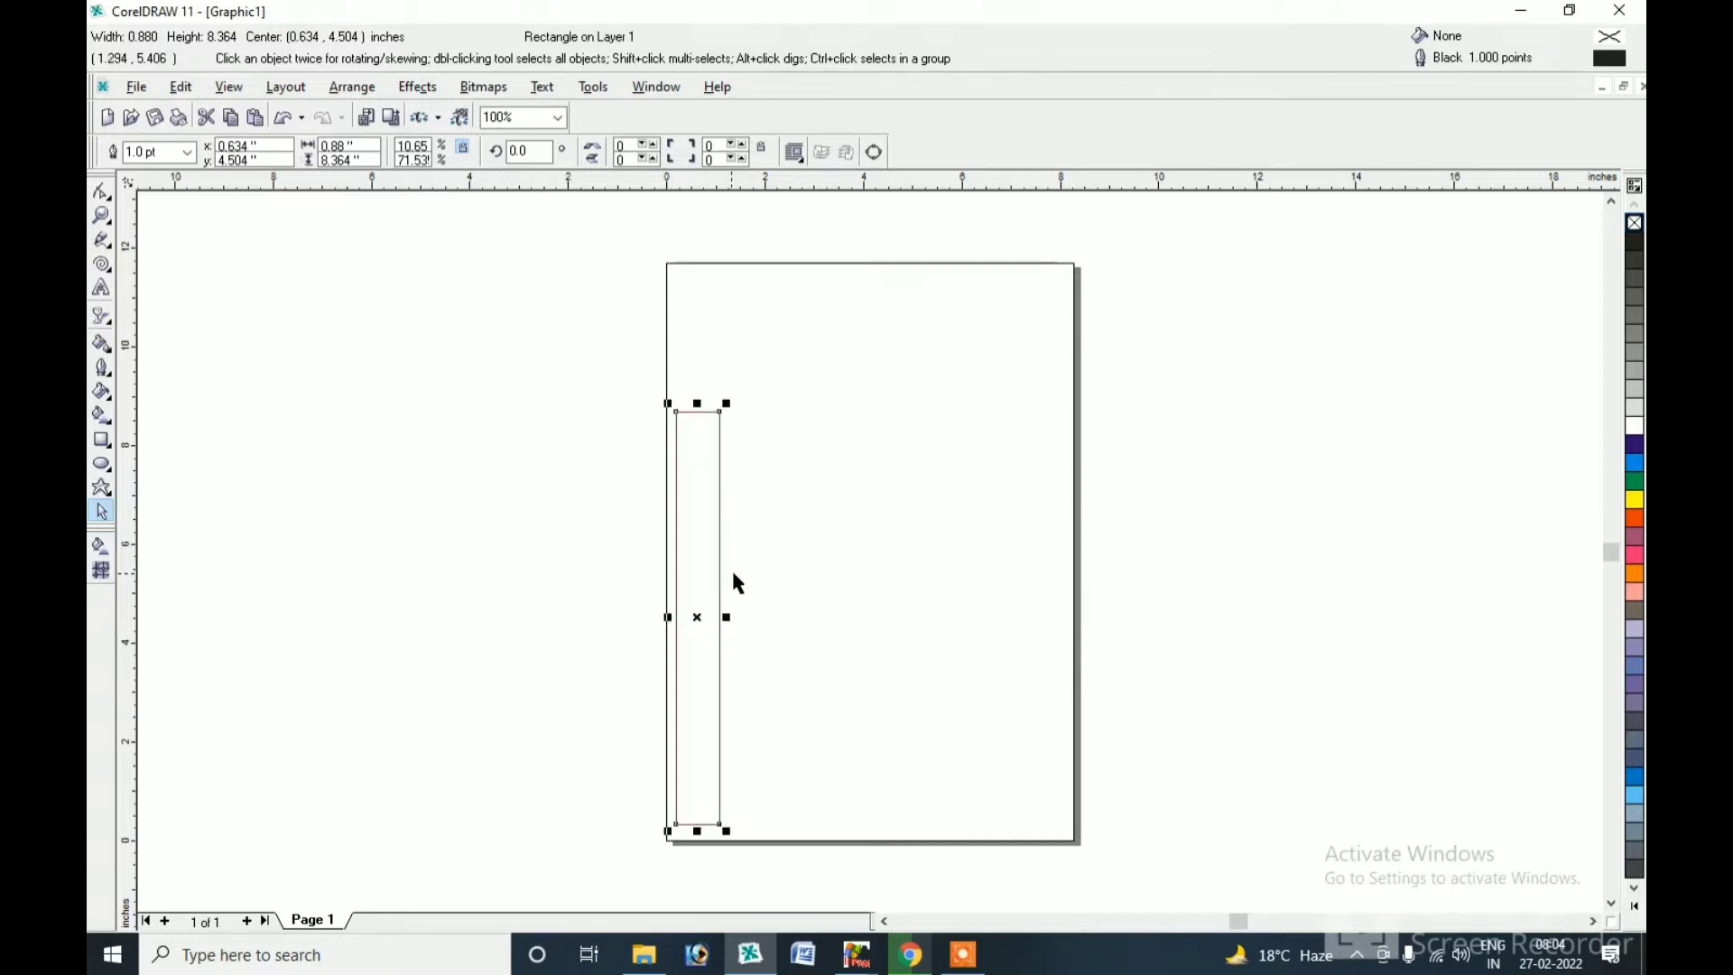
{"action": "key", "text": "ctrl+z"}
{"action": "left_click_drag", "start_coordinate": [1067, 617], "coordinate": [878, 624]}
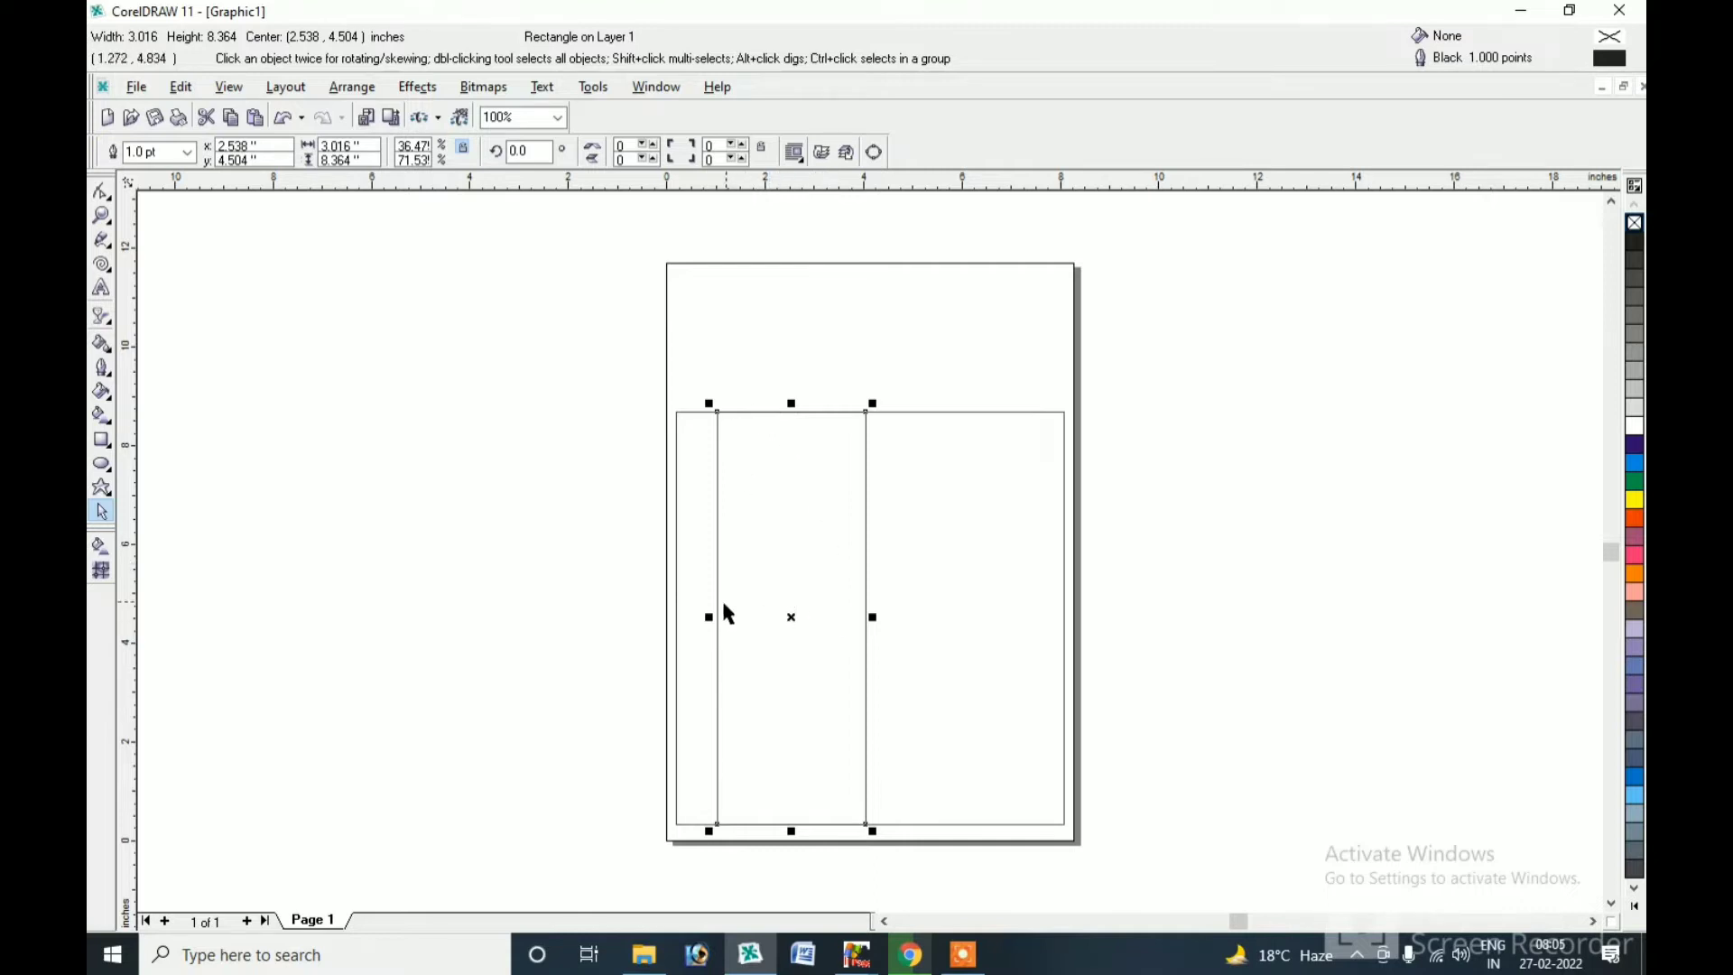
Mirror copies rightward and position the strips to form the remaining column dividers.
{"action": "left_click_drag", "start_coordinate": [708, 617], "coordinate": [931, 636]}
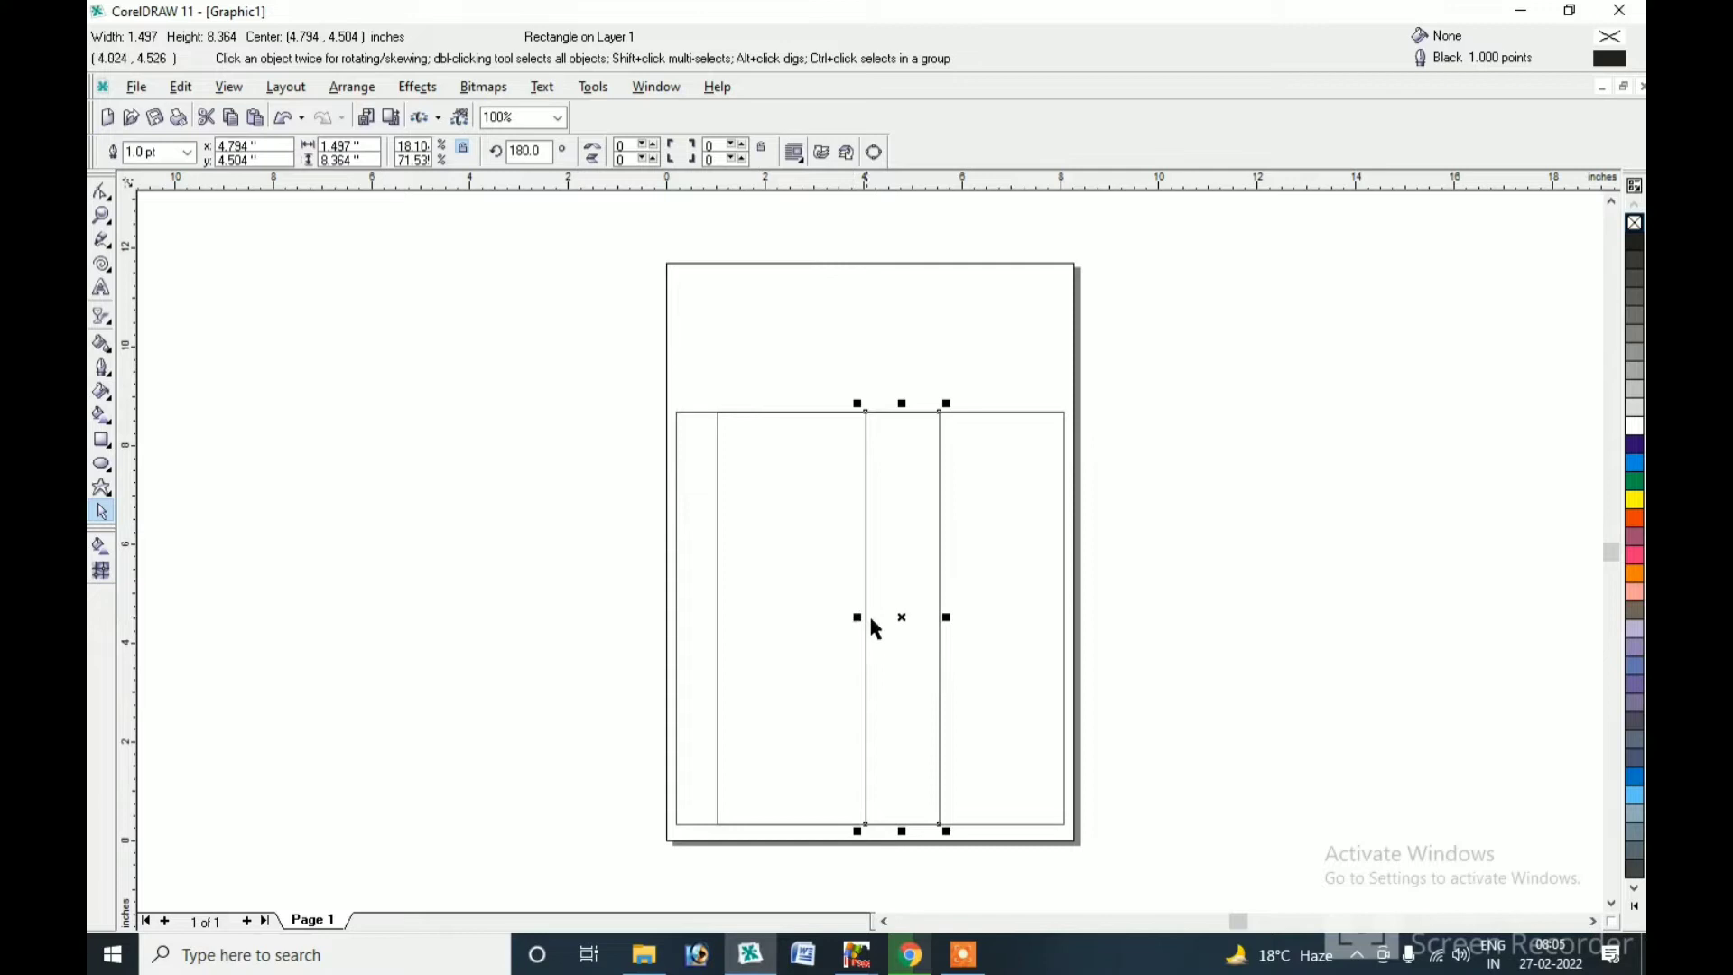
{"action": "left_click_drag", "start_coordinate": [856, 616], "coordinate": [1003, 616]}
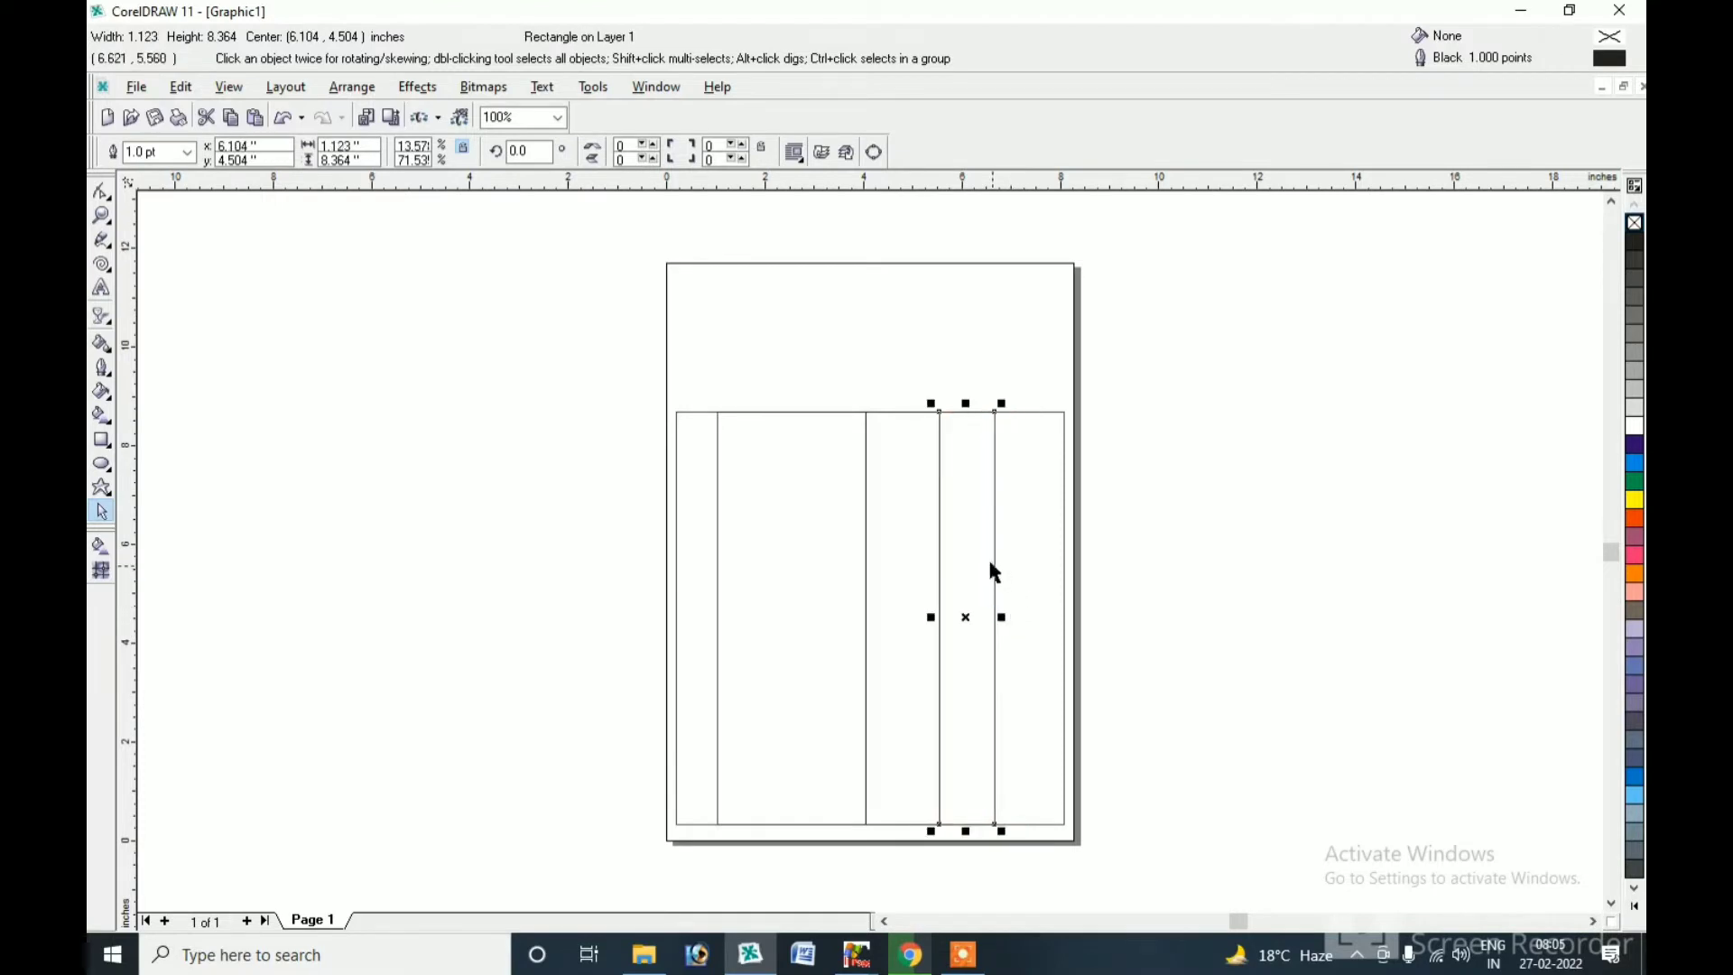
{"action": "left_click", "coordinate": [921, 488]}
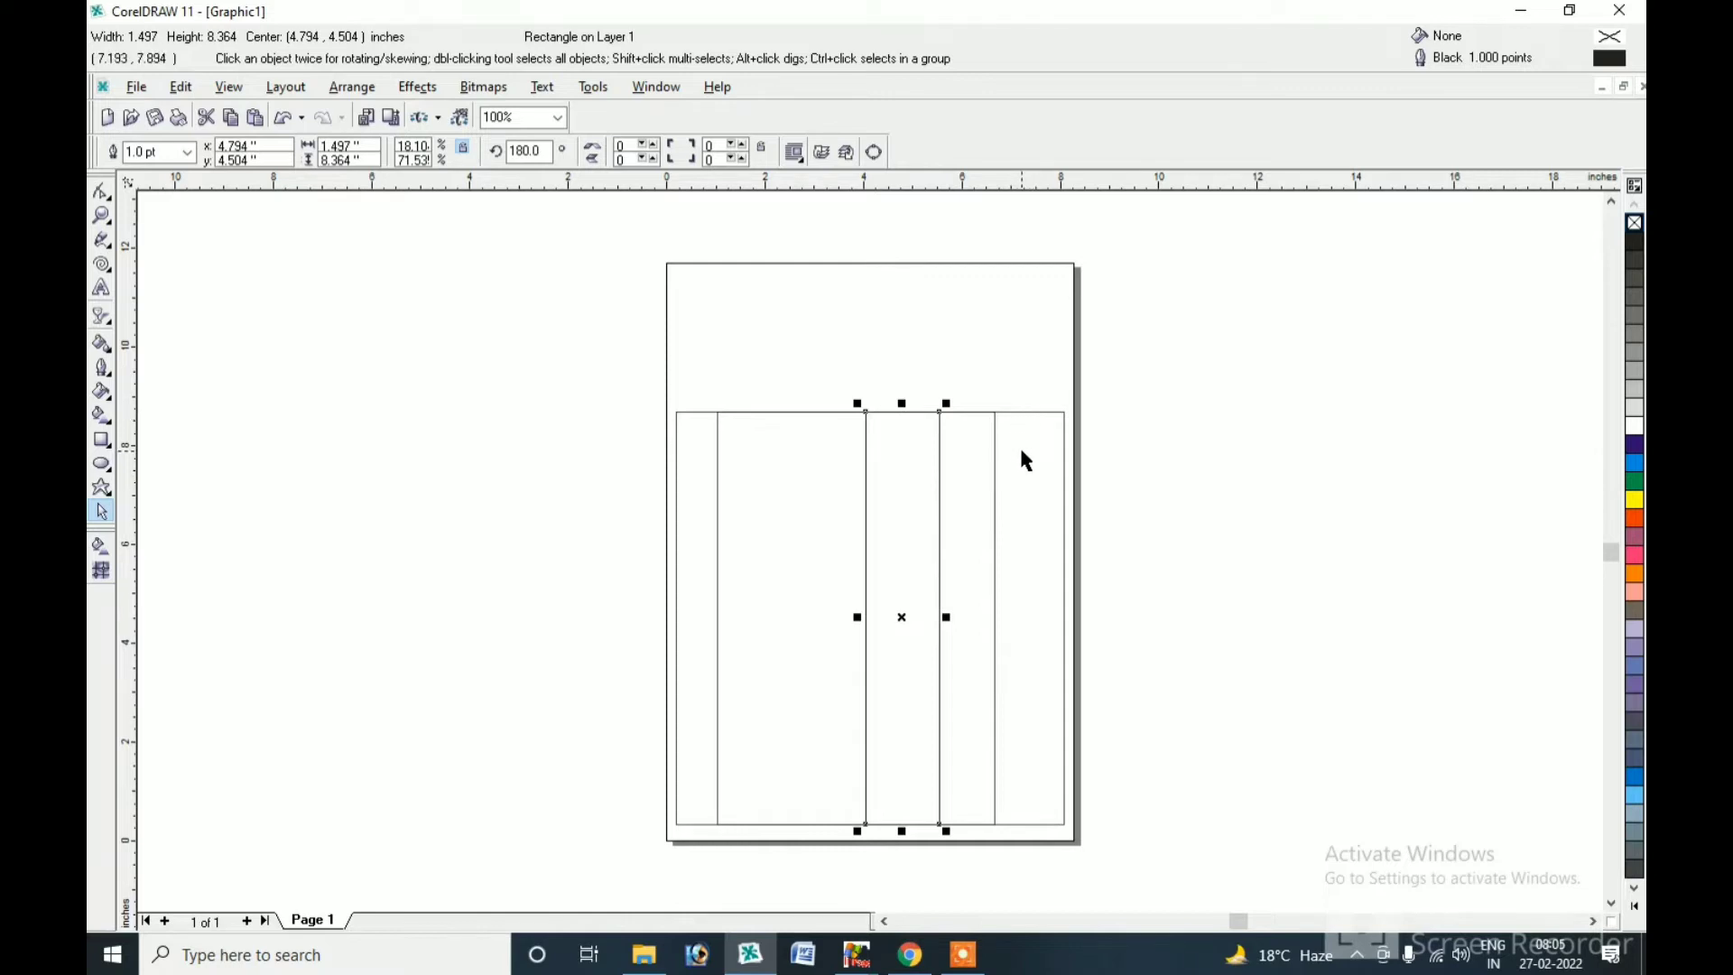
{"action": "left_click", "coordinate": [1026, 558]}
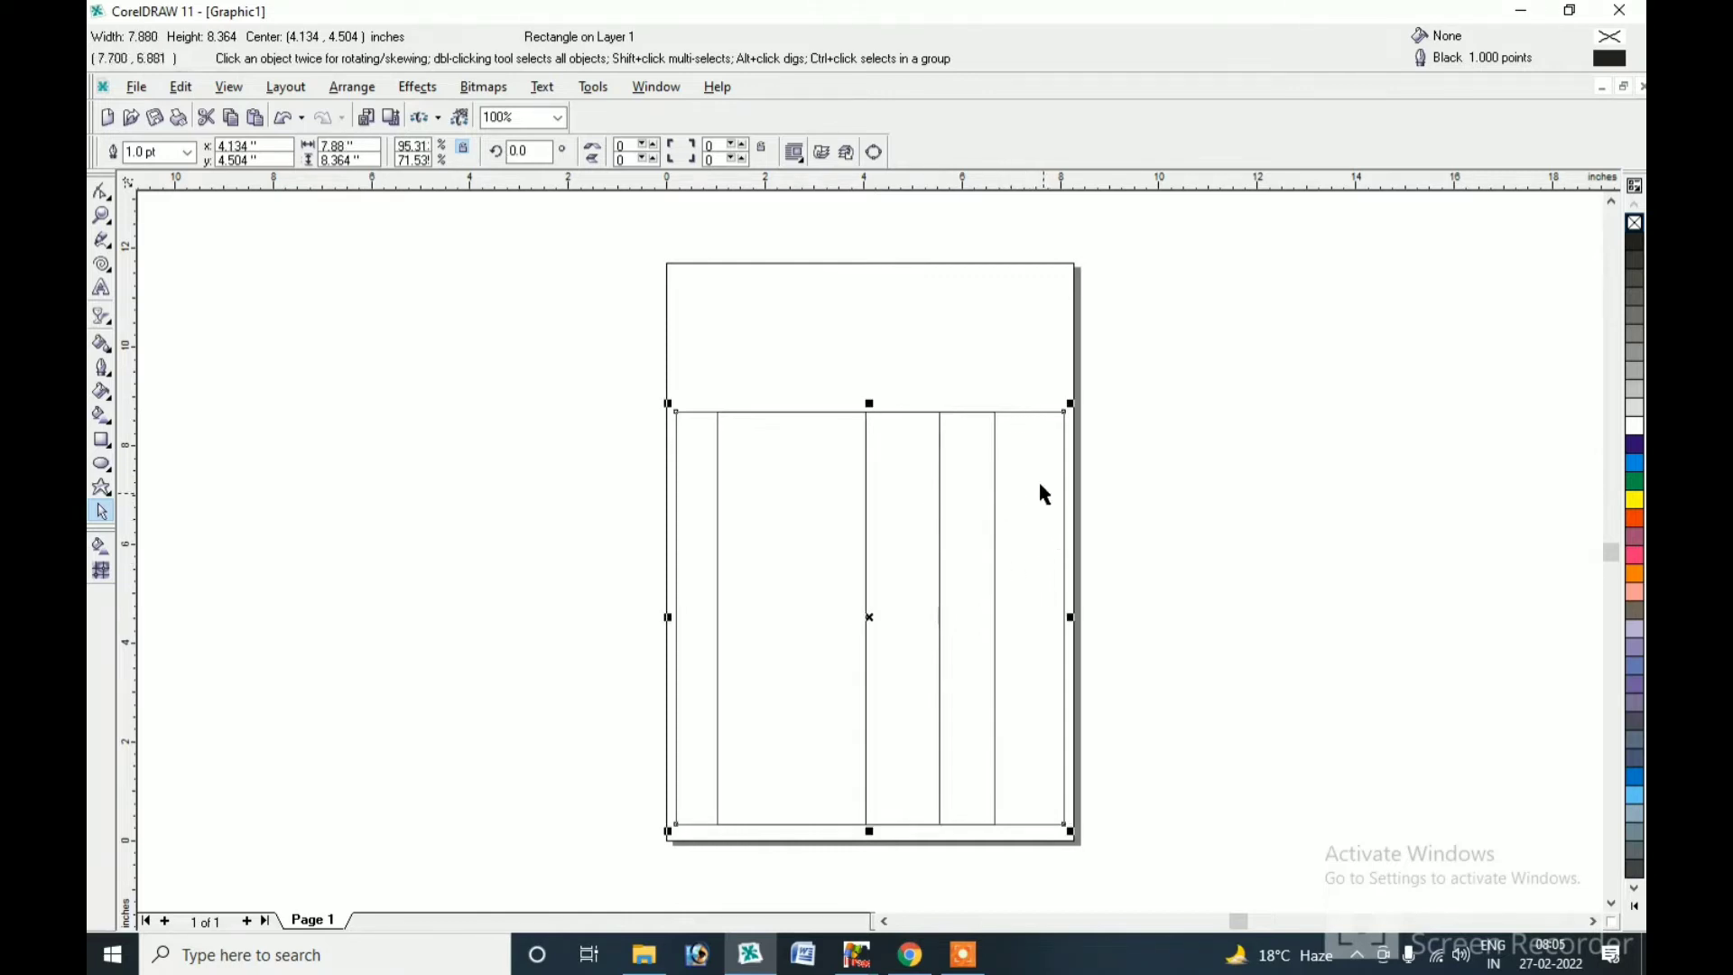
{"action": "left_click", "coordinate": [990, 514]}
{"action": "left_click_drag", "start_coordinate": [967, 611], "coordinate": [1073, 629]}
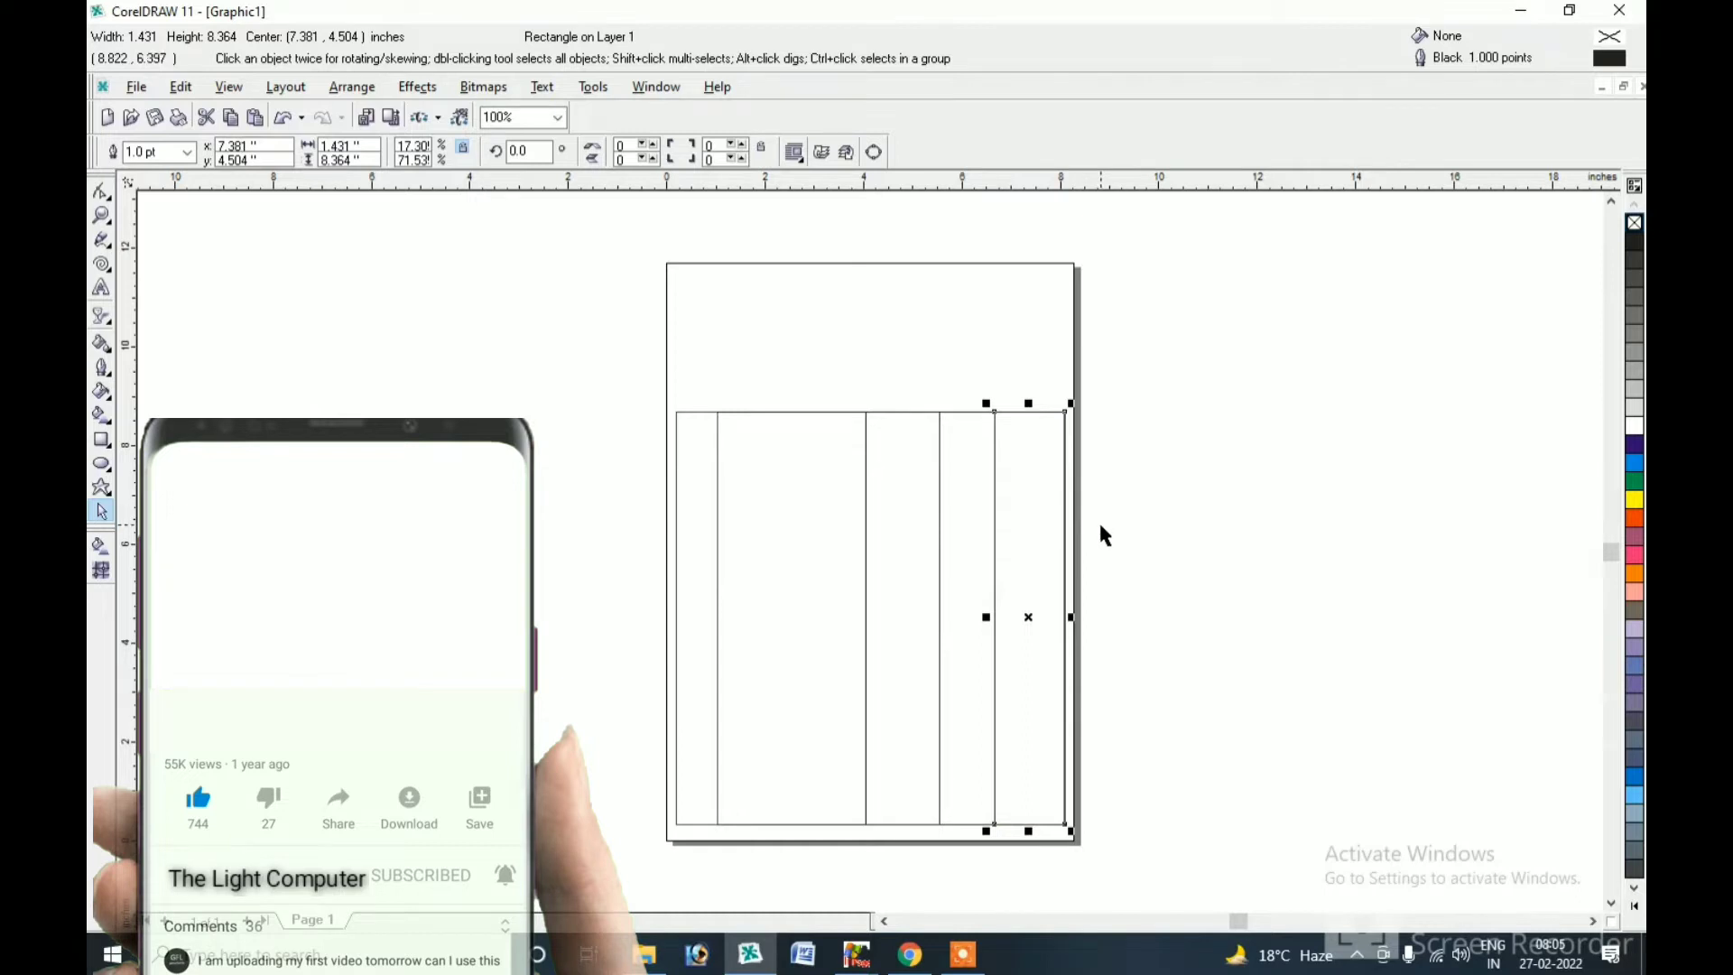
Copy all five table rectangles as a short header row across the top.
{"action": "left_click_drag", "start_coordinate": [591, 369], "coordinate": [1144, 854]}
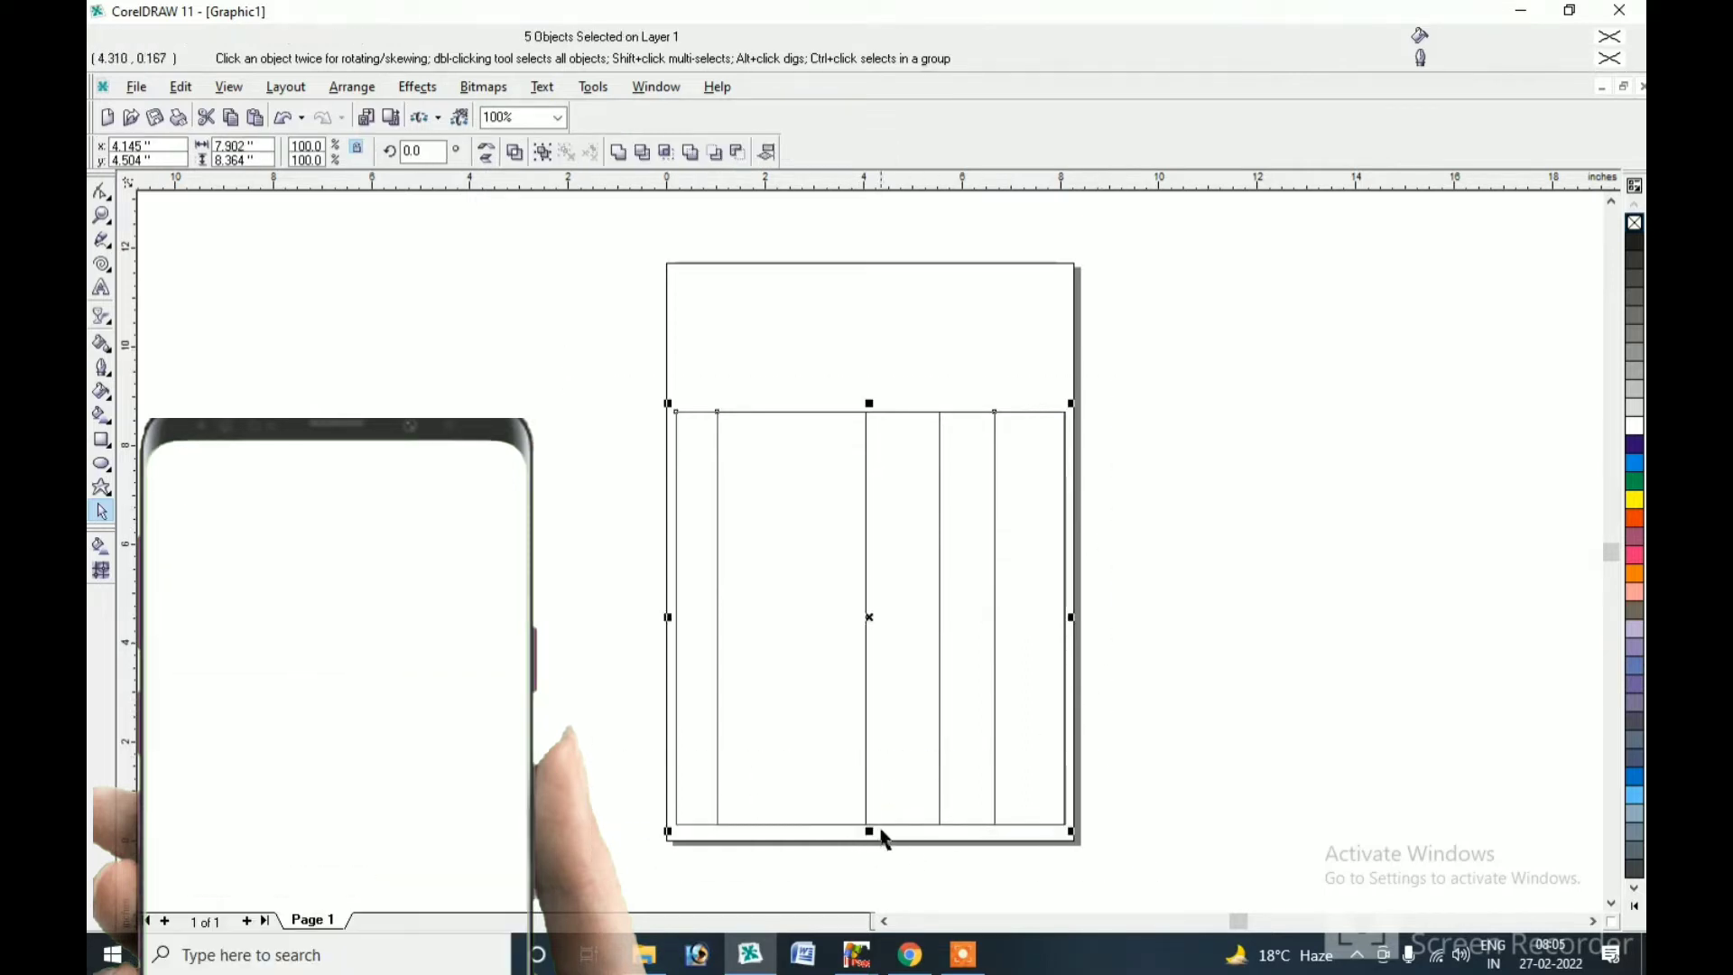
{"action": "left_click_drag", "start_coordinate": [869, 828], "coordinate": [849, 448]}
{"action": "key", "text": "ctrl+z"}
{"action": "left_click_drag", "start_coordinate": [869, 830], "coordinate": [844, 454]}
{"action": "key", "text": "ctrl+z"}
{"action": "left_click_drag", "start_coordinate": [869, 827], "coordinate": [875, 446]}
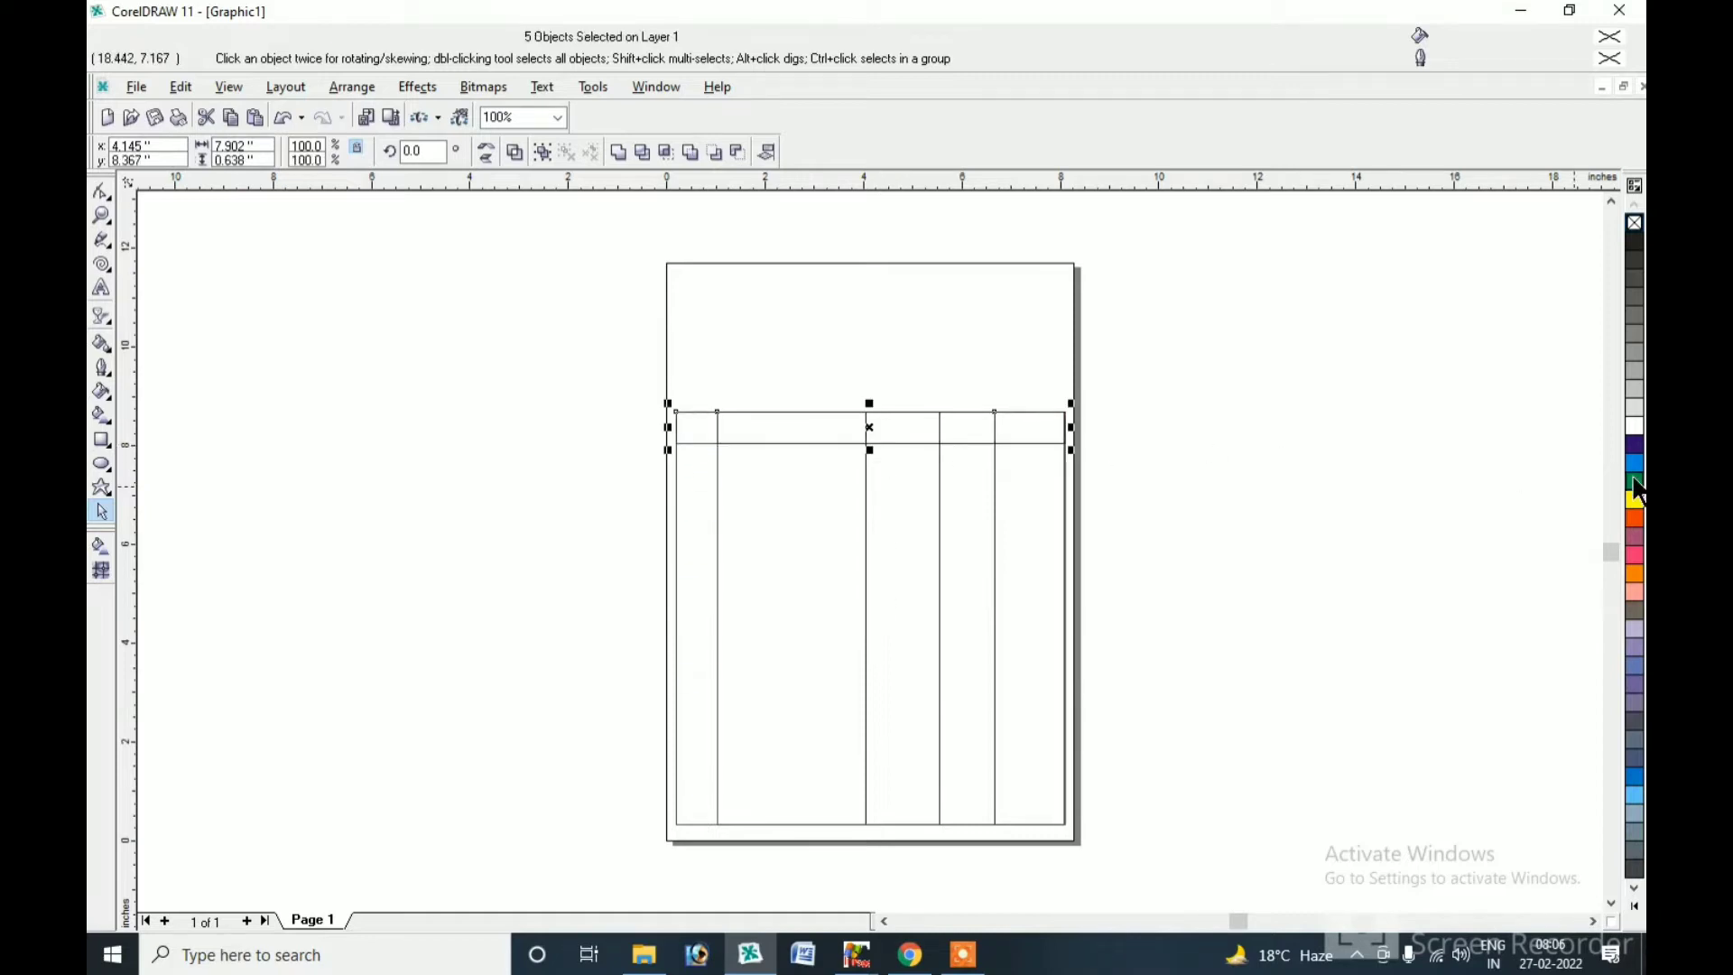
Fill the header row black with white outlines.
{"action": "left_click", "coordinate": [1634, 905]}
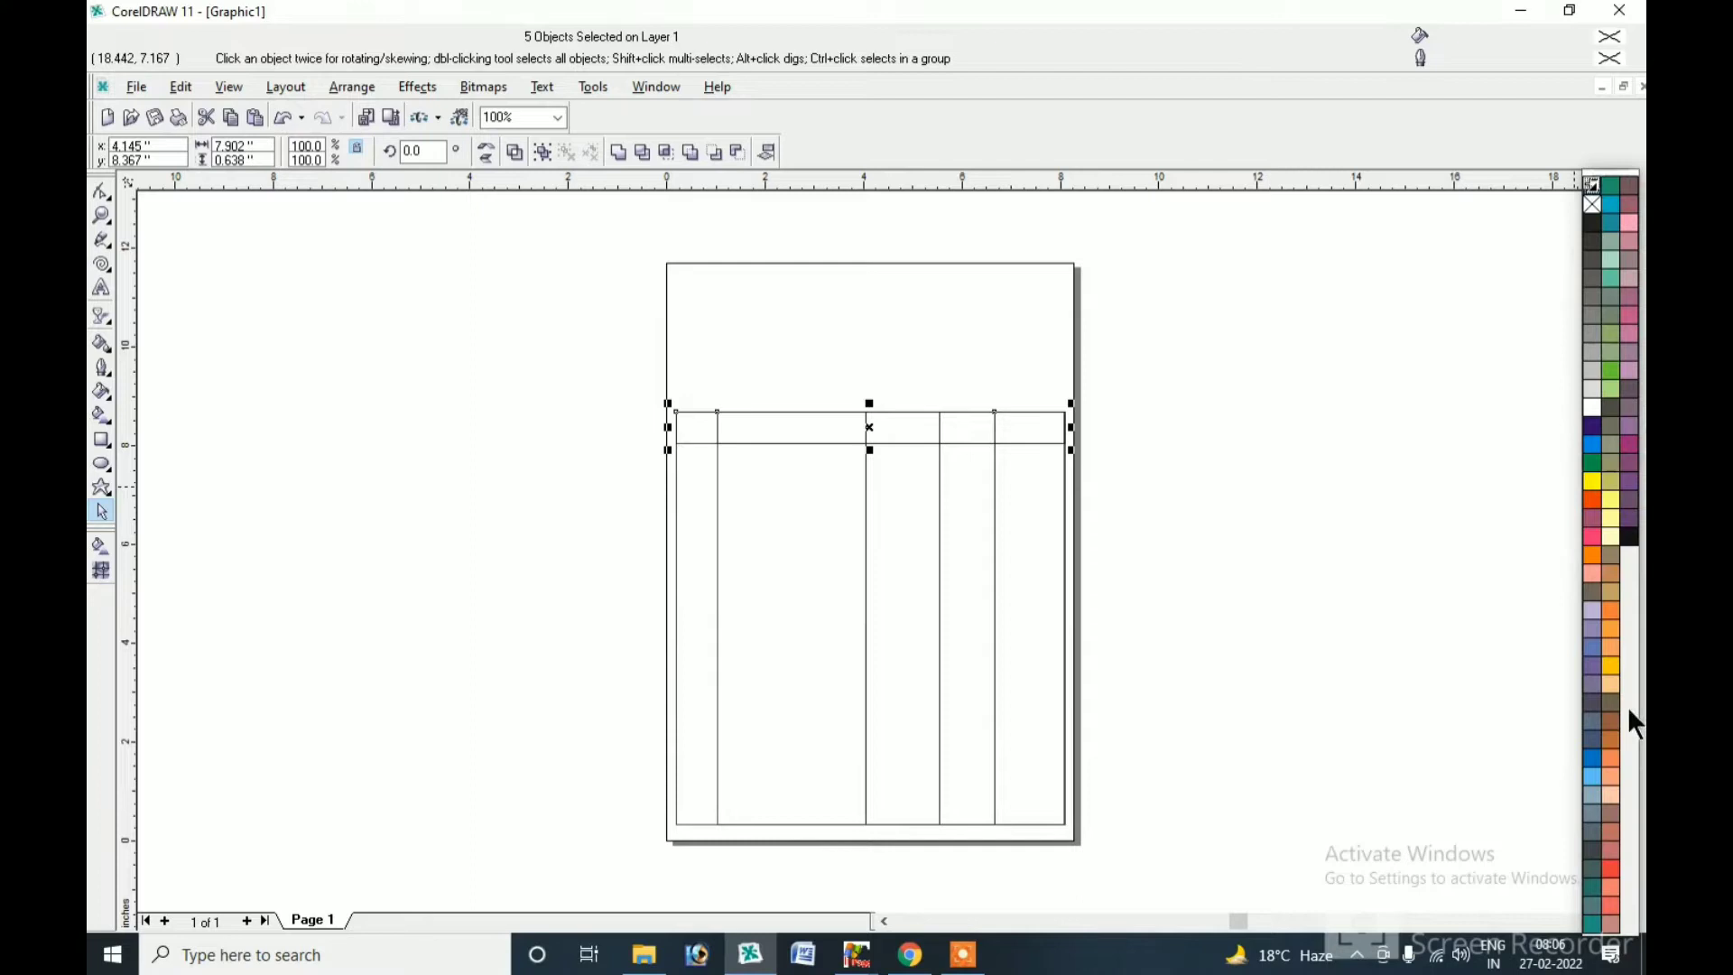
{"action": "left_click", "coordinate": [1630, 539]}
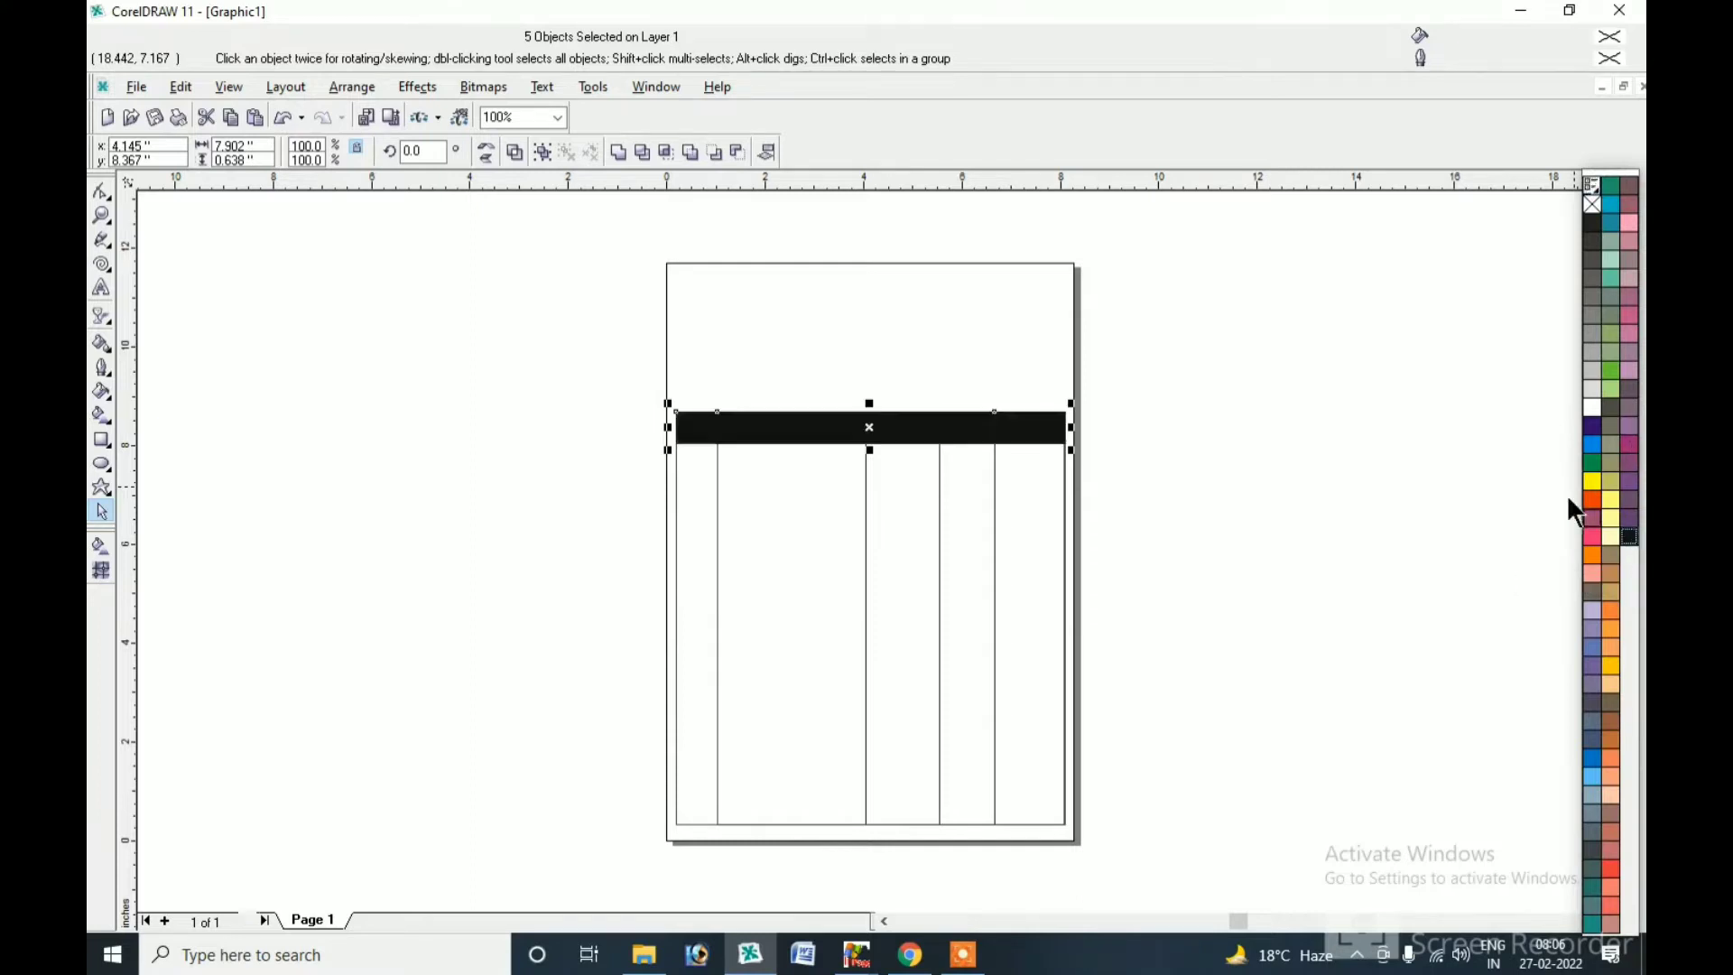
{"action": "right_click", "coordinate": [1592, 407]}
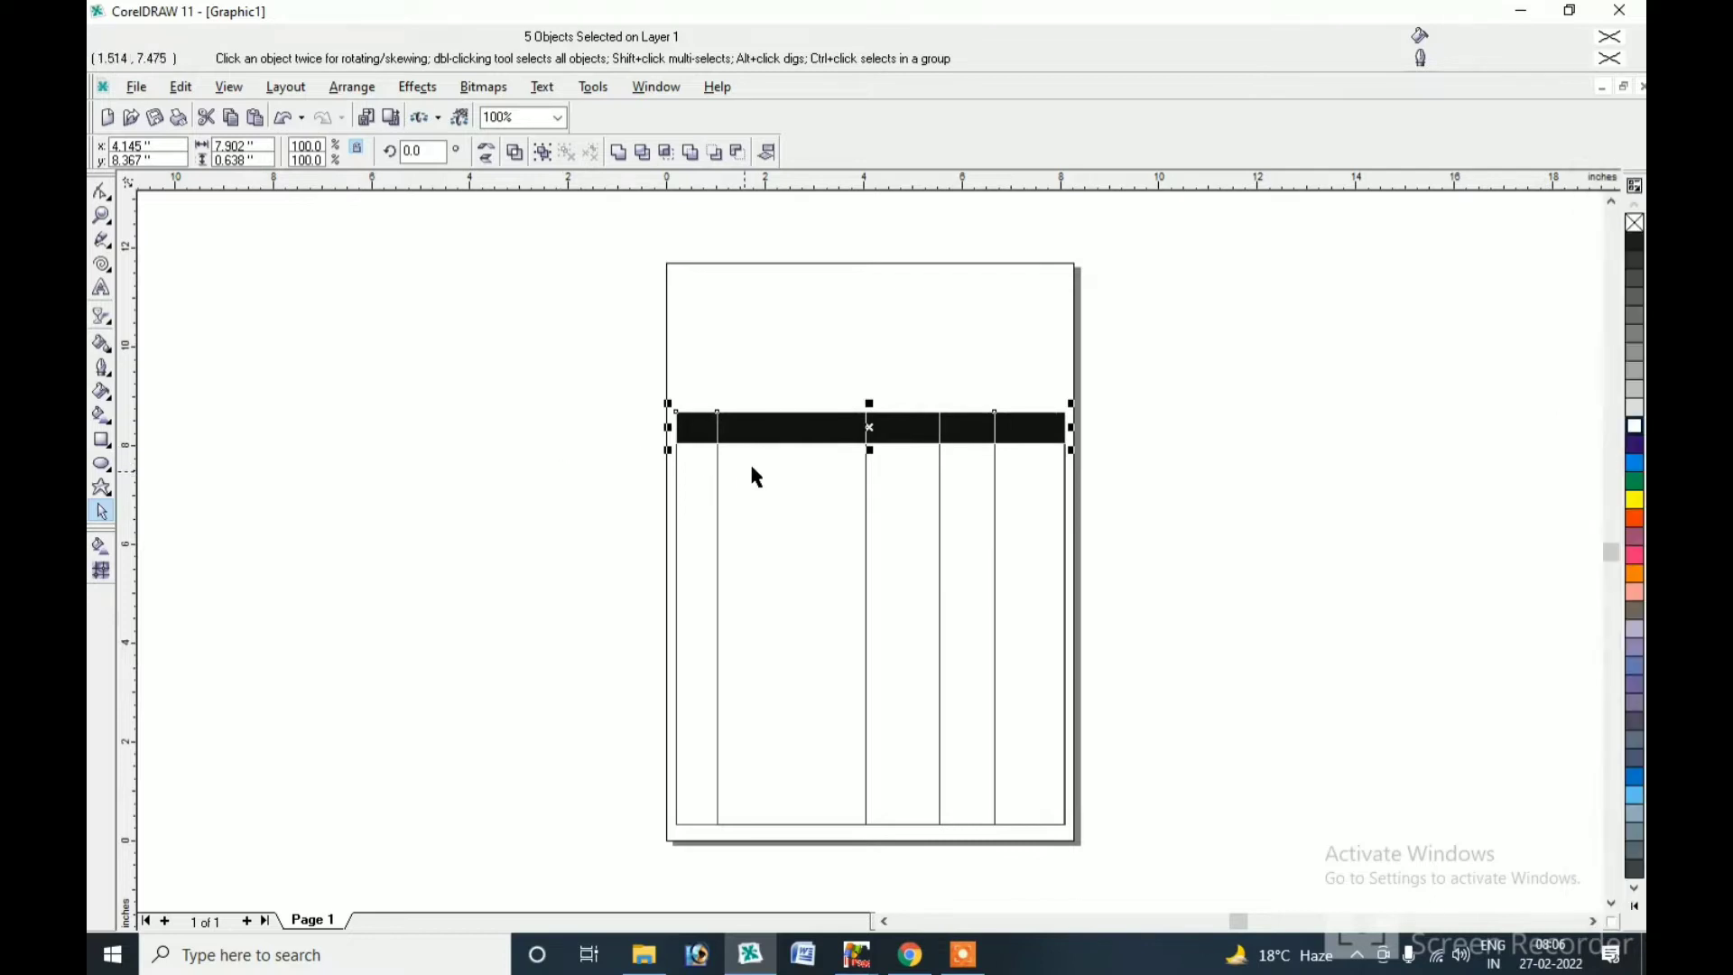
{"action": "left_click", "coordinate": [571, 637]}
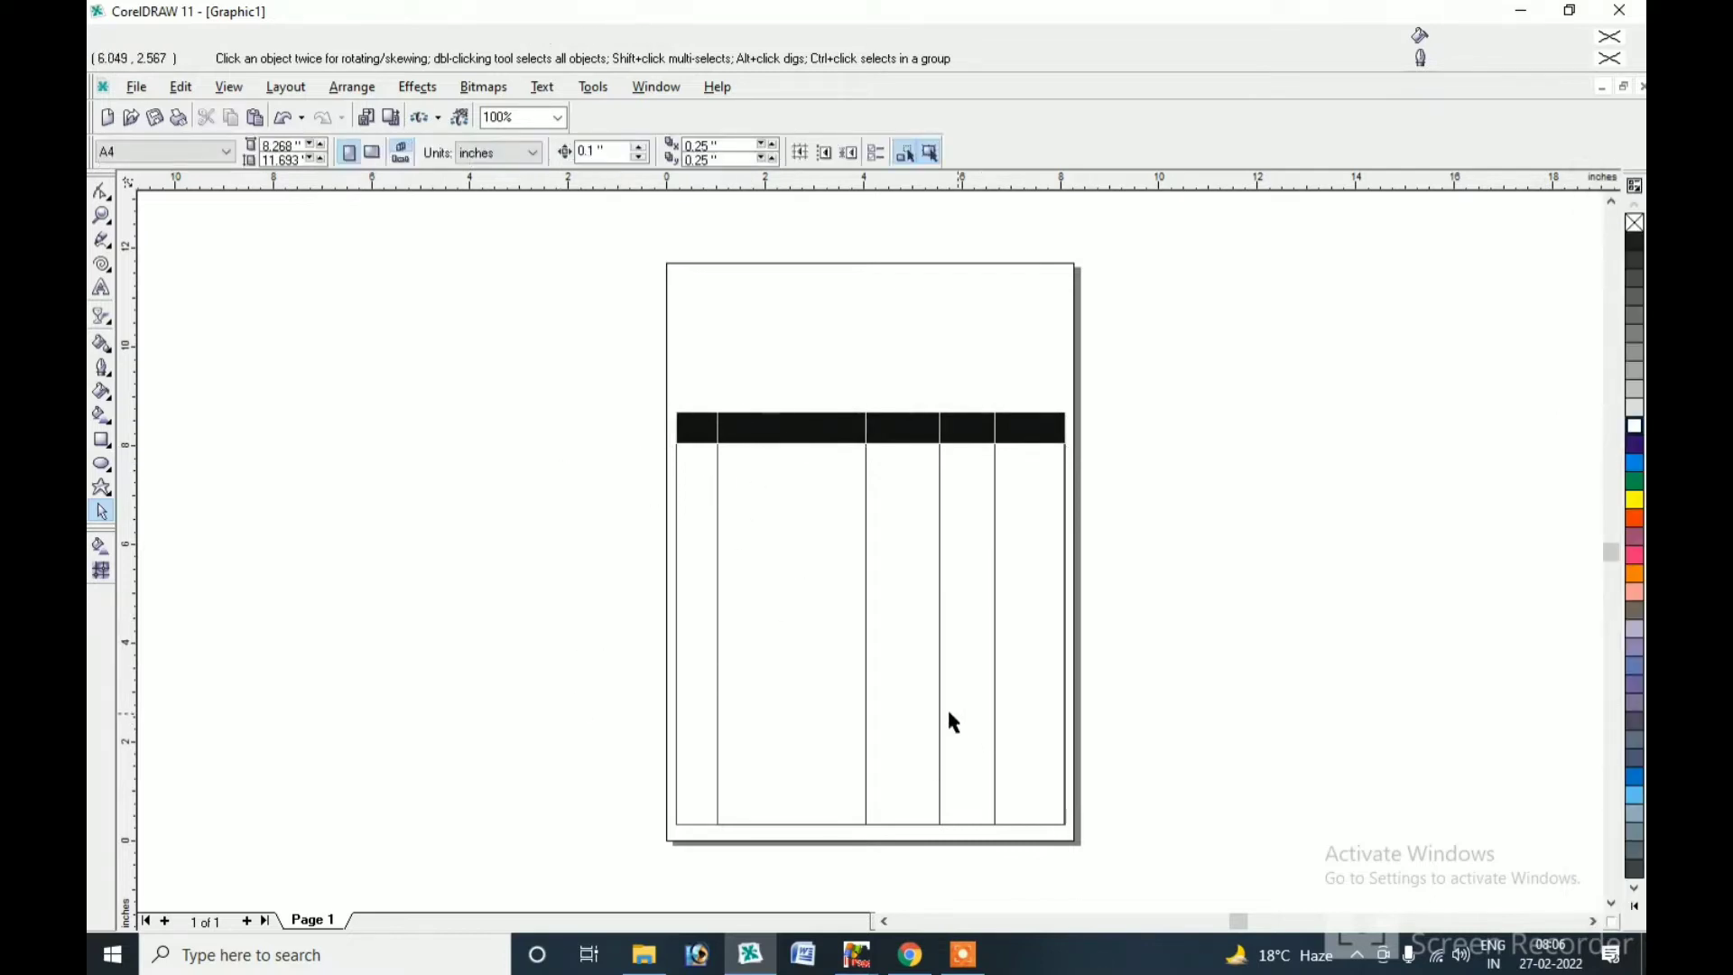
Raise the bottoms of the three right-hand columns to leave a bottom totals strip.
{"action": "left_click", "coordinate": [790, 635]}
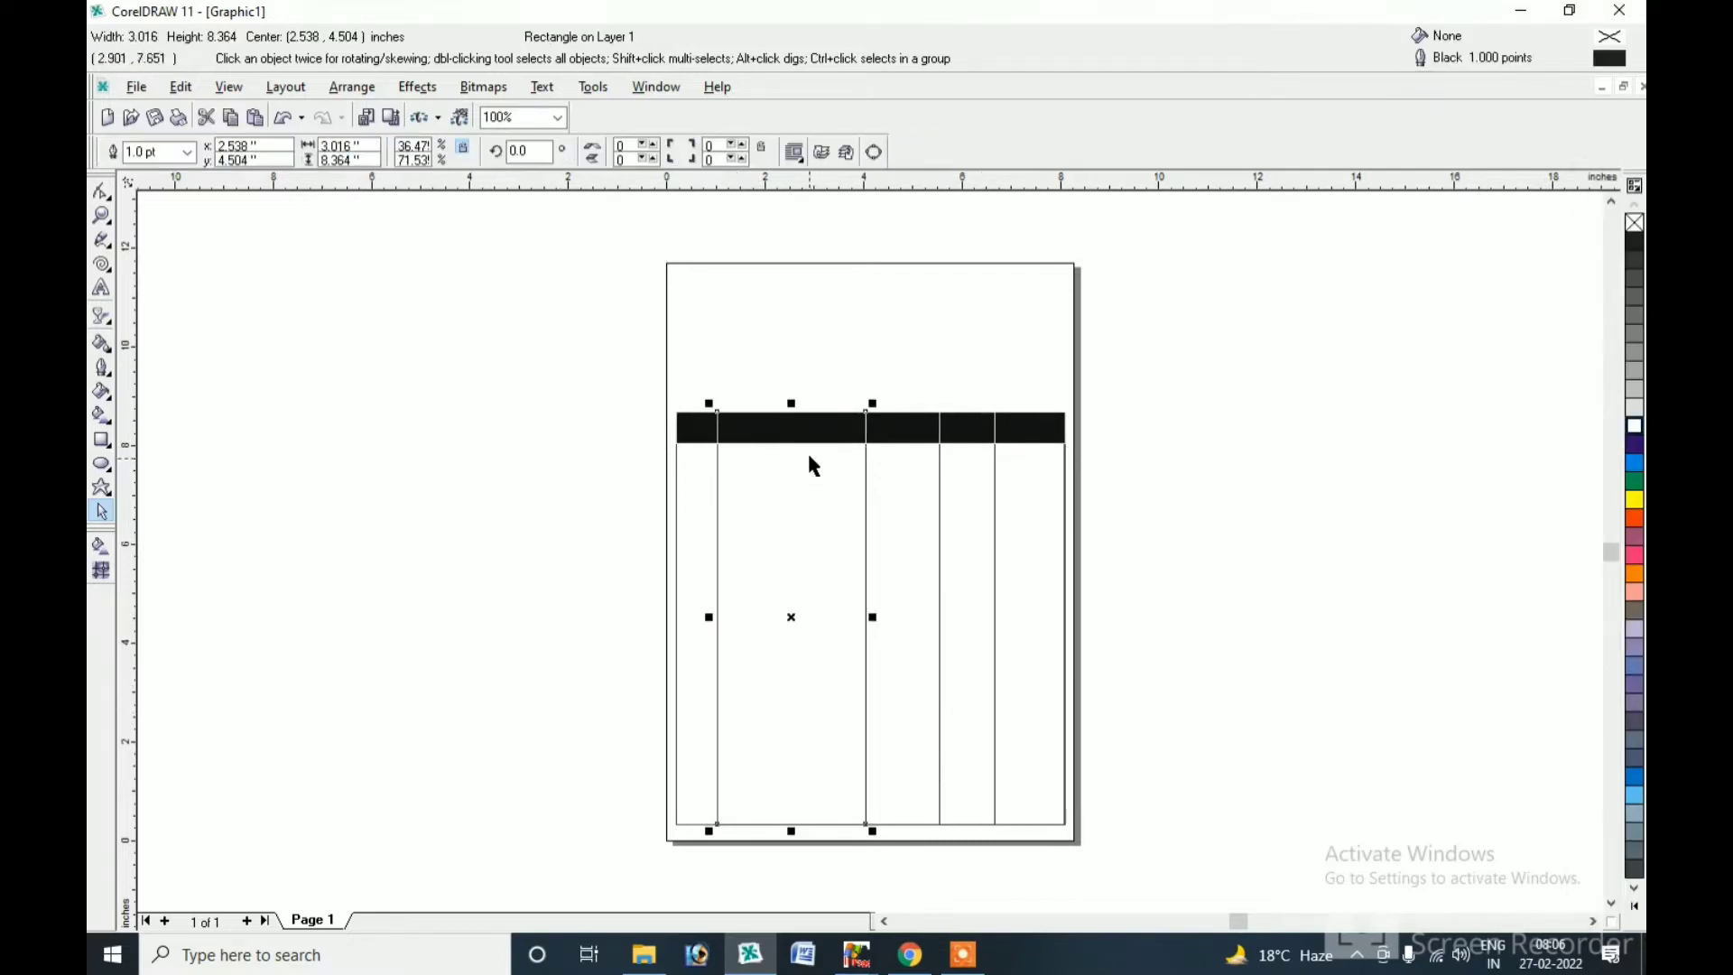
{"action": "left_click", "coordinate": [971, 823]}
{"action": "left_click", "coordinate": [928, 807], "text": "shift"}
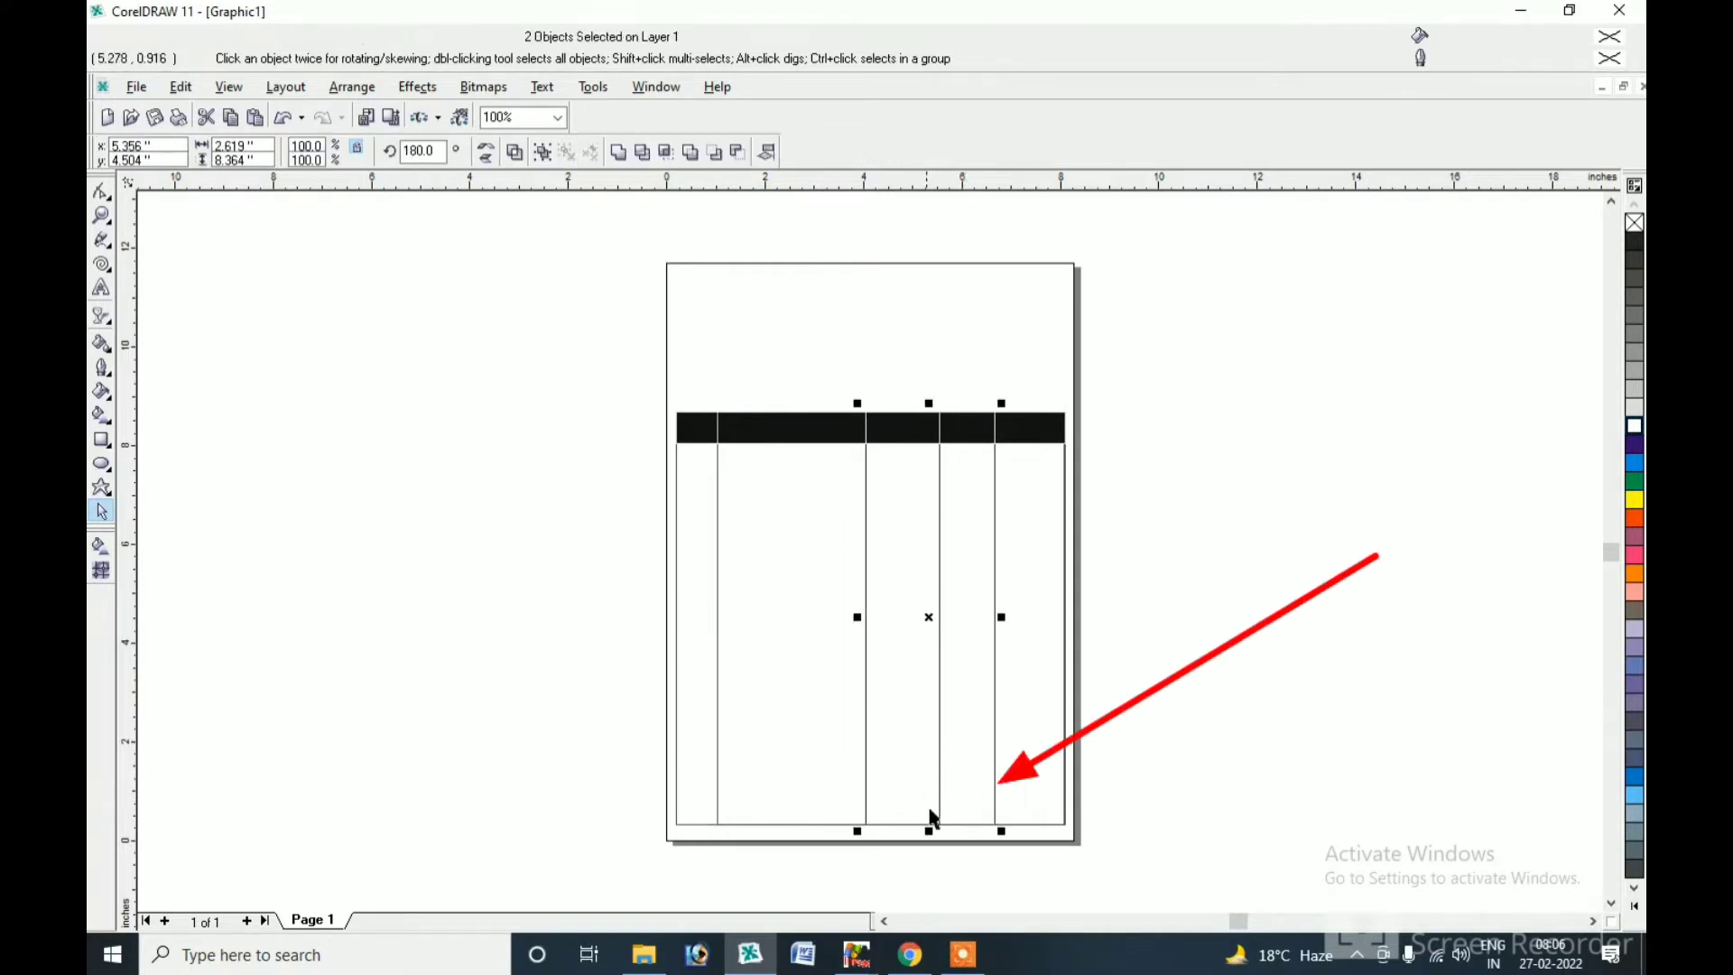
{"action": "left_click_drag", "start_coordinate": [928, 828], "coordinate": [927, 774]}
{"action": "left_click", "coordinate": [1004, 796]}
{"action": "left_click", "coordinate": [1020, 823]}
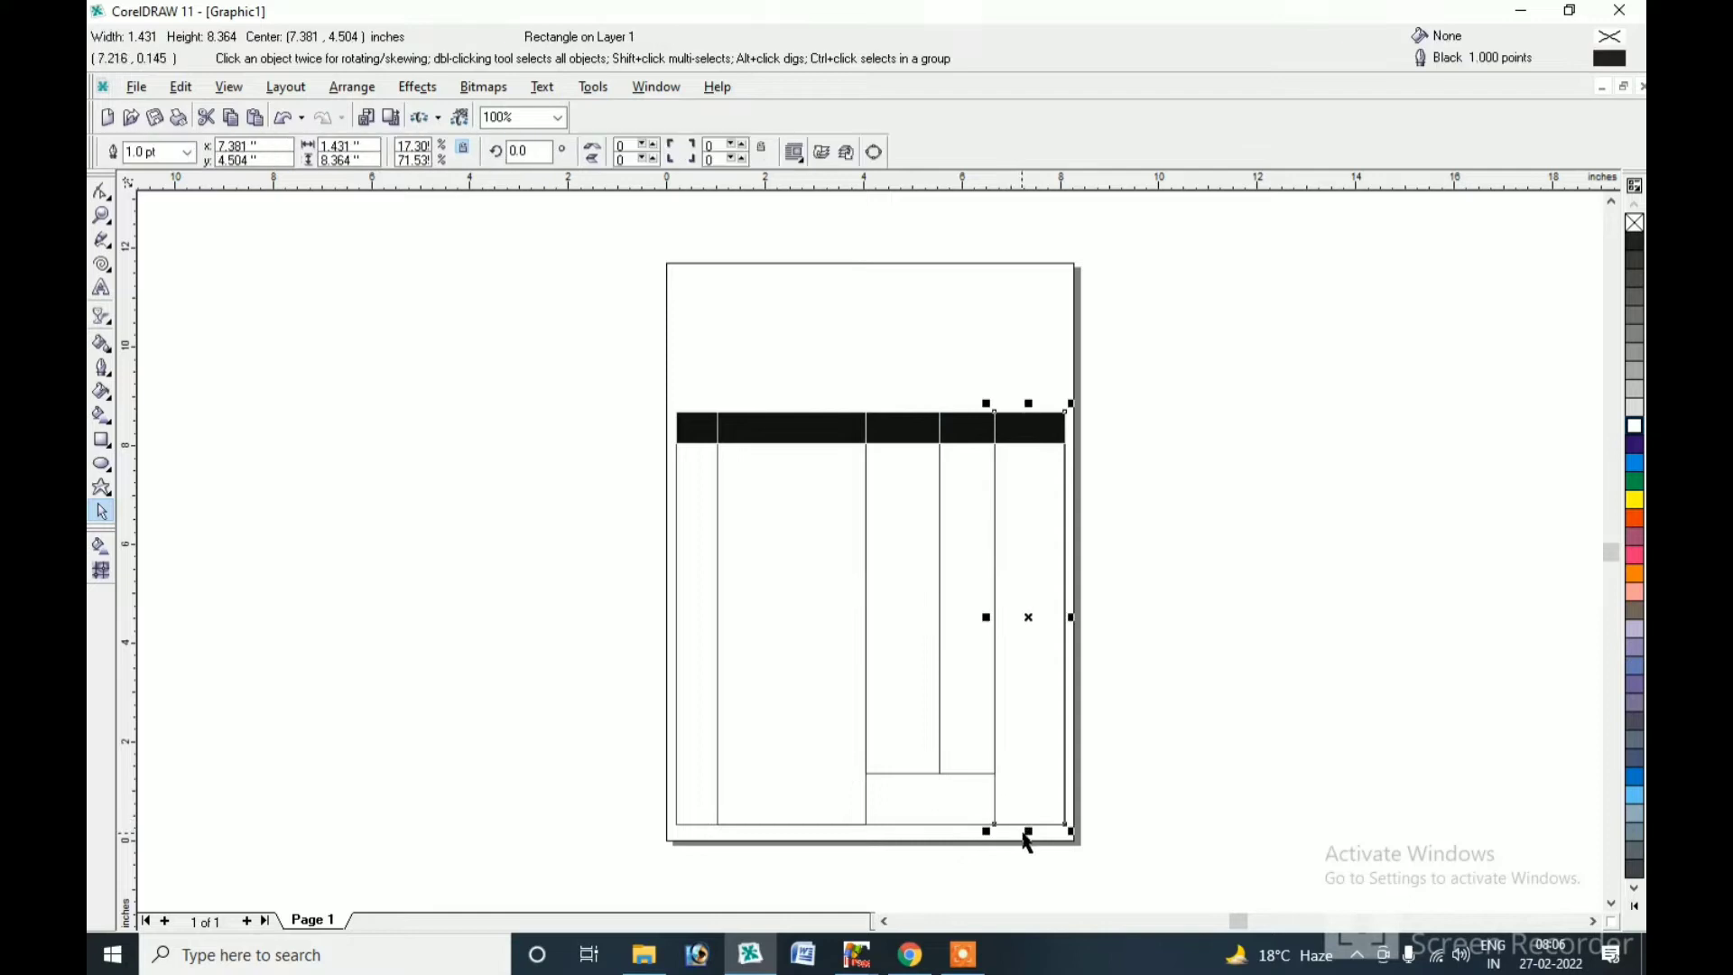
{"action": "left_click_drag", "start_coordinate": [1029, 829], "coordinate": [1015, 782]}
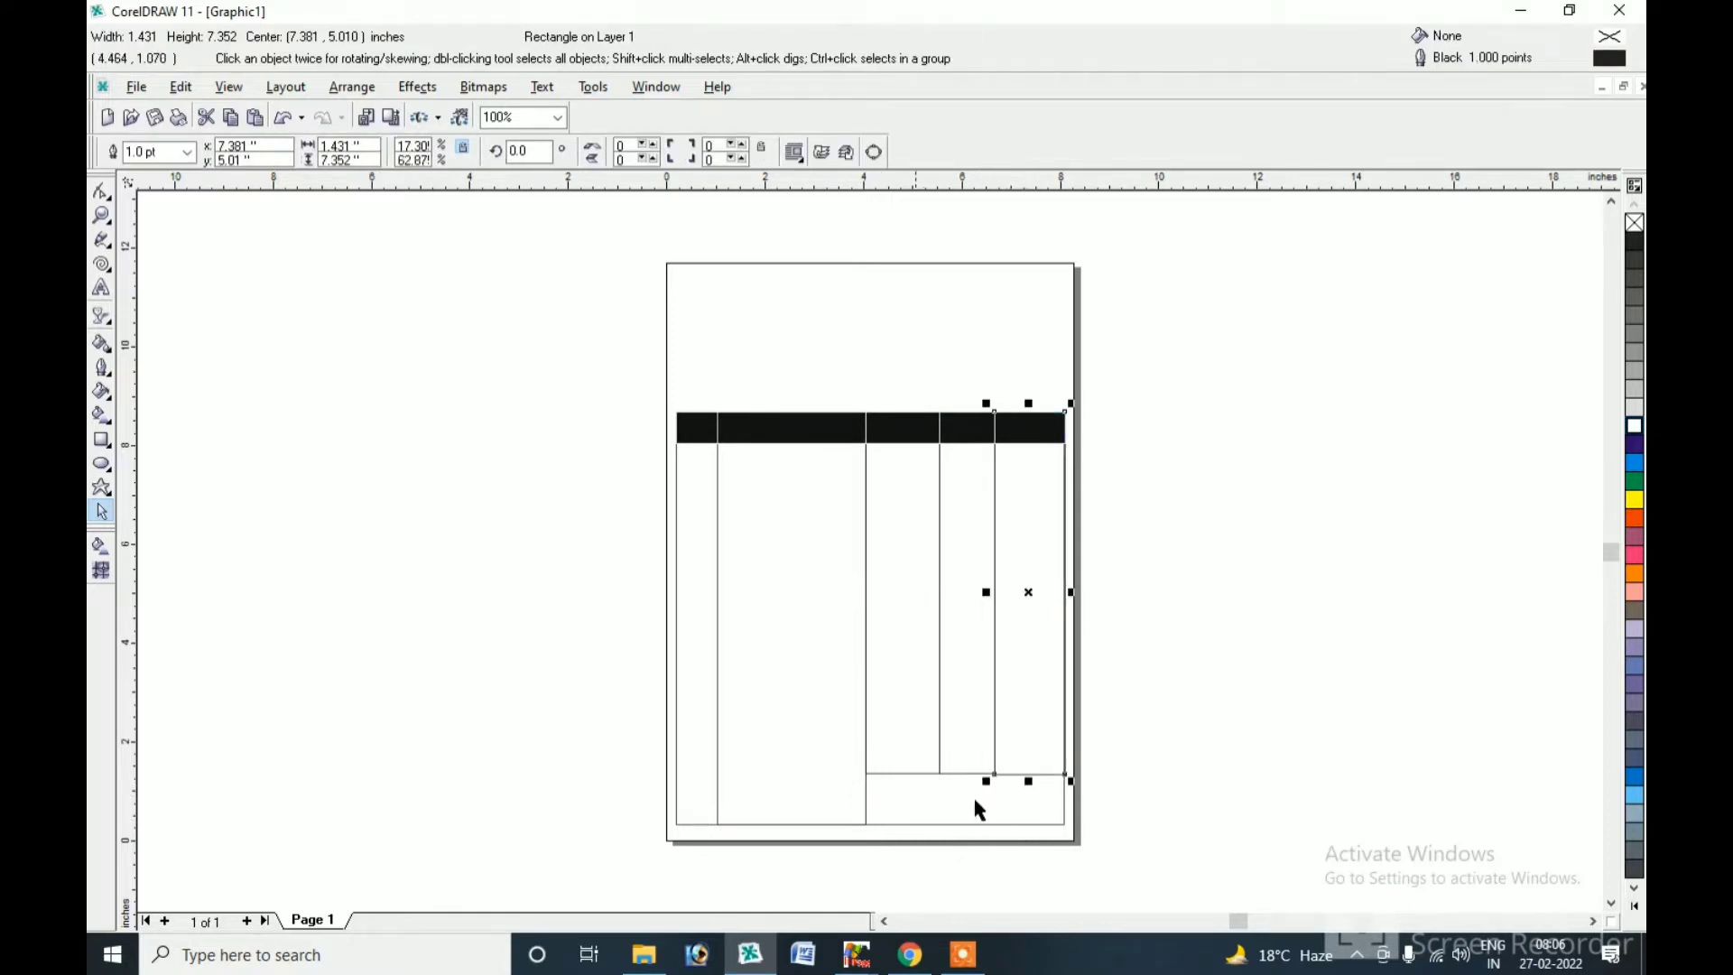
Shift the third column's and its header cell's left edges right, widening the second column to 3.214 inches.
{"action": "left_click", "coordinate": [896, 617]}
{"action": "left_click_drag", "start_coordinate": [859, 592], "coordinate": [879, 622]}
{"action": "left_click", "coordinate": [864, 621]}
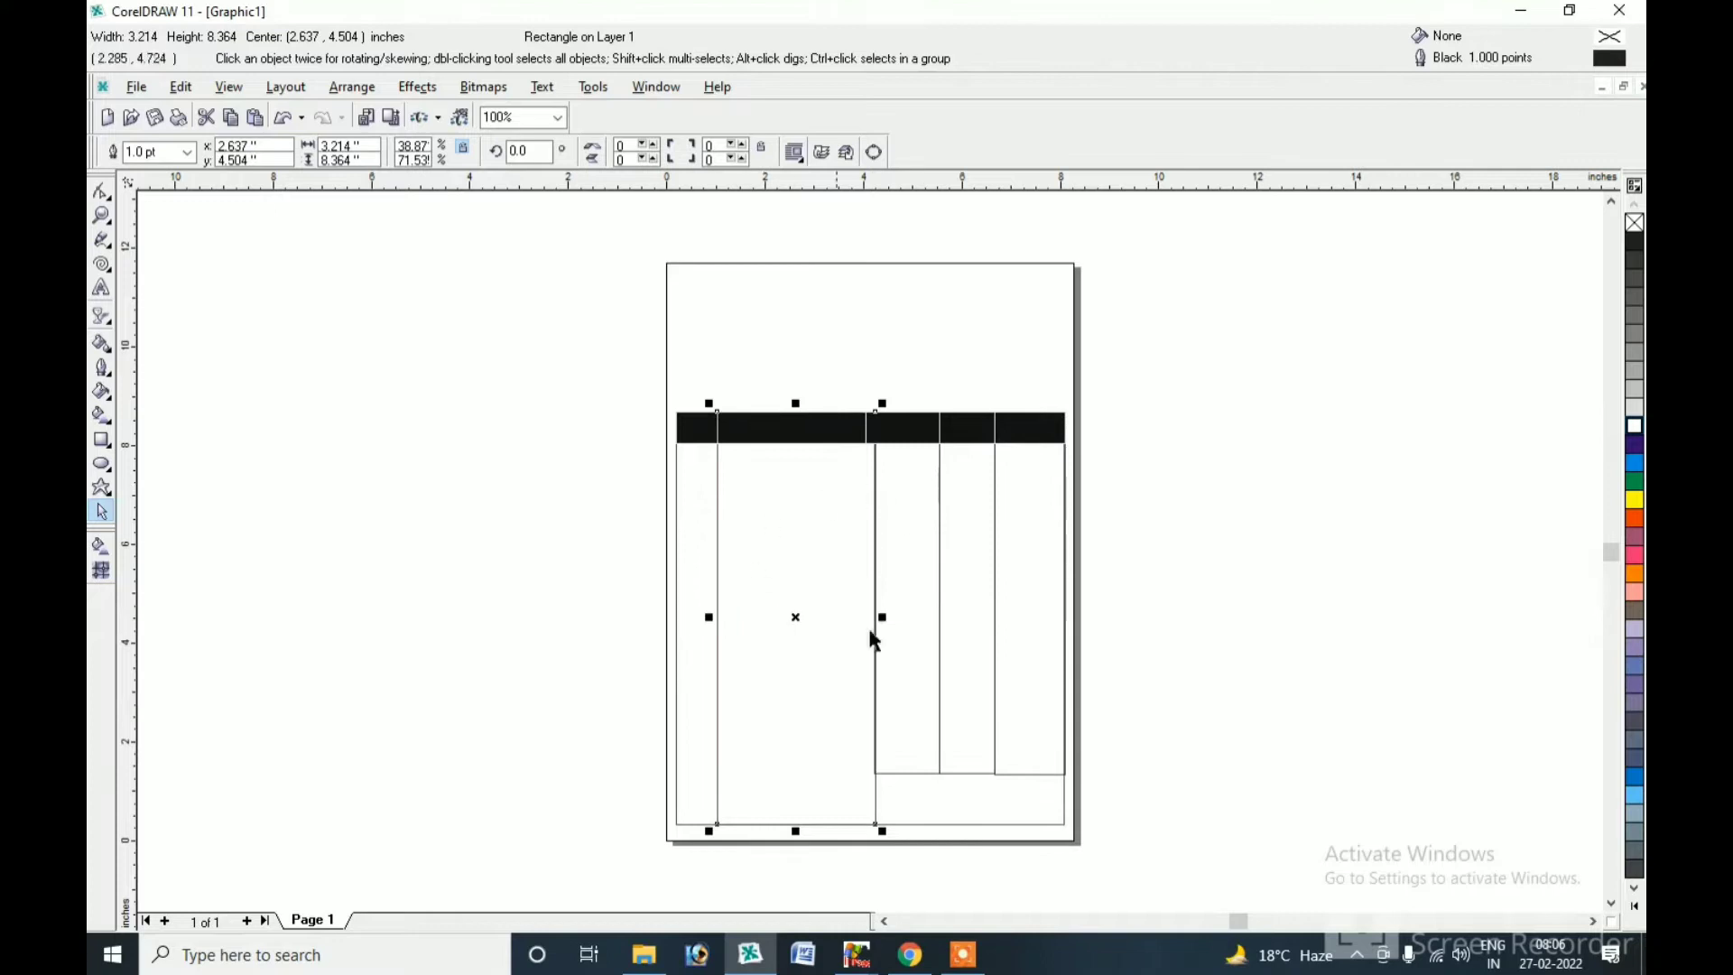
{"action": "left_click", "coordinate": [862, 429]}
{"action": "left_click", "coordinate": [868, 429]}
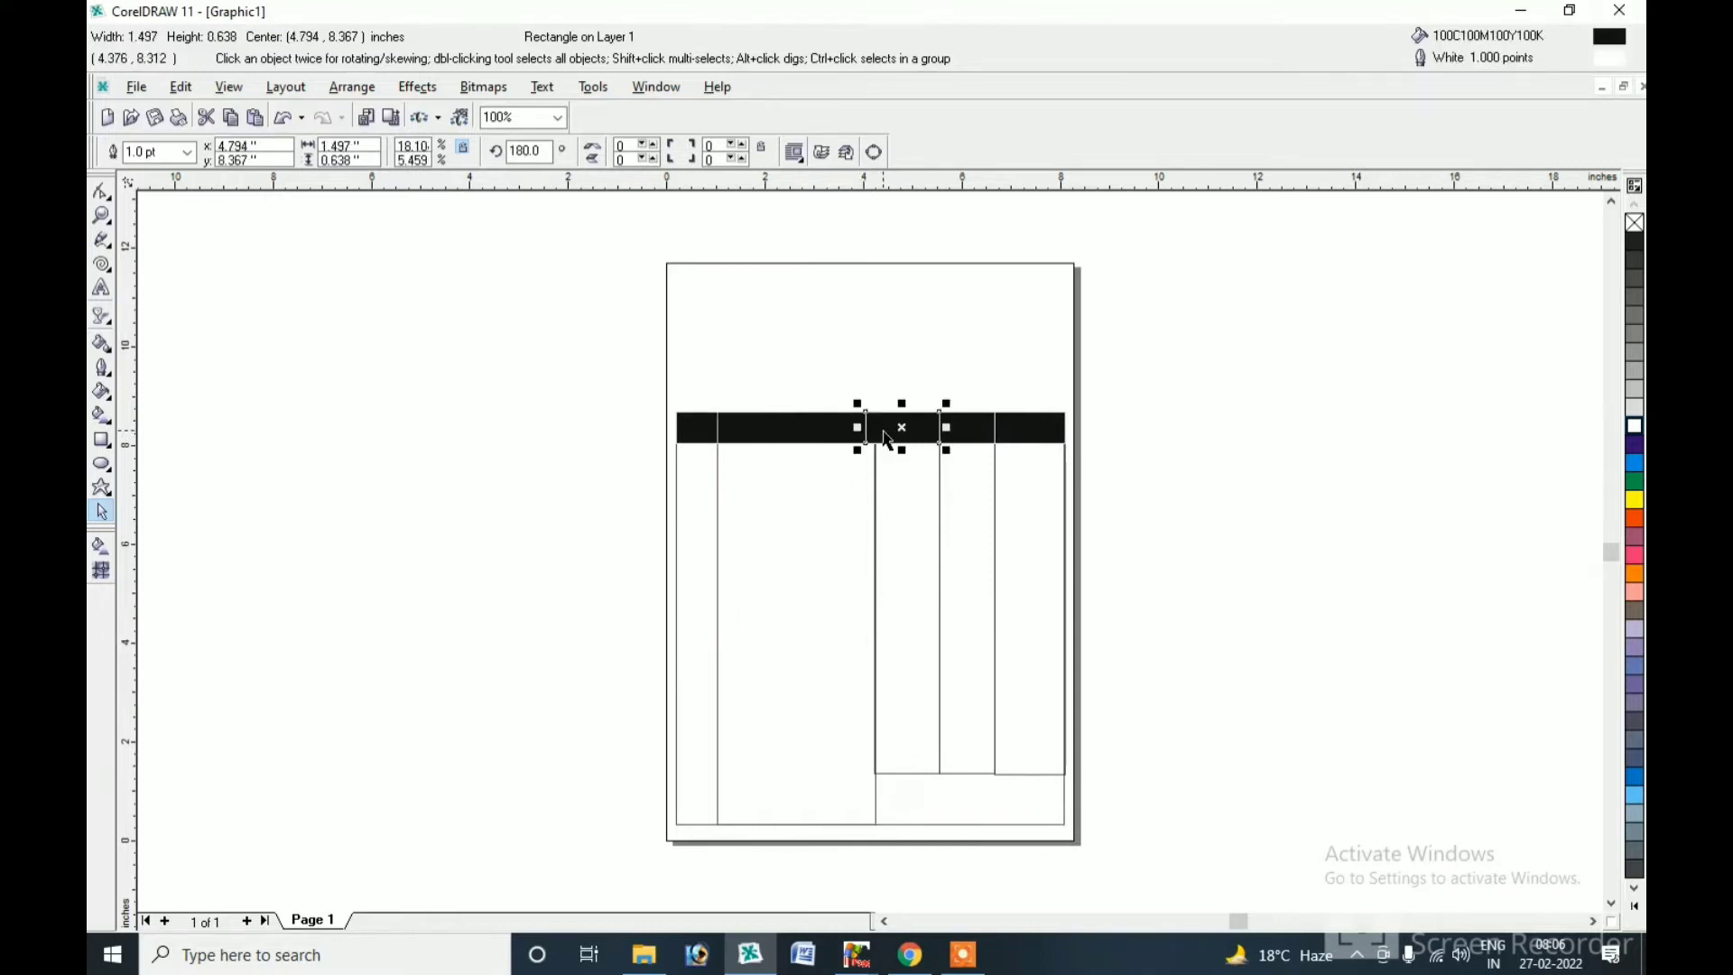
{"action": "left_click_drag", "start_coordinate": [857, 427], "coordinate": [869, 433]}
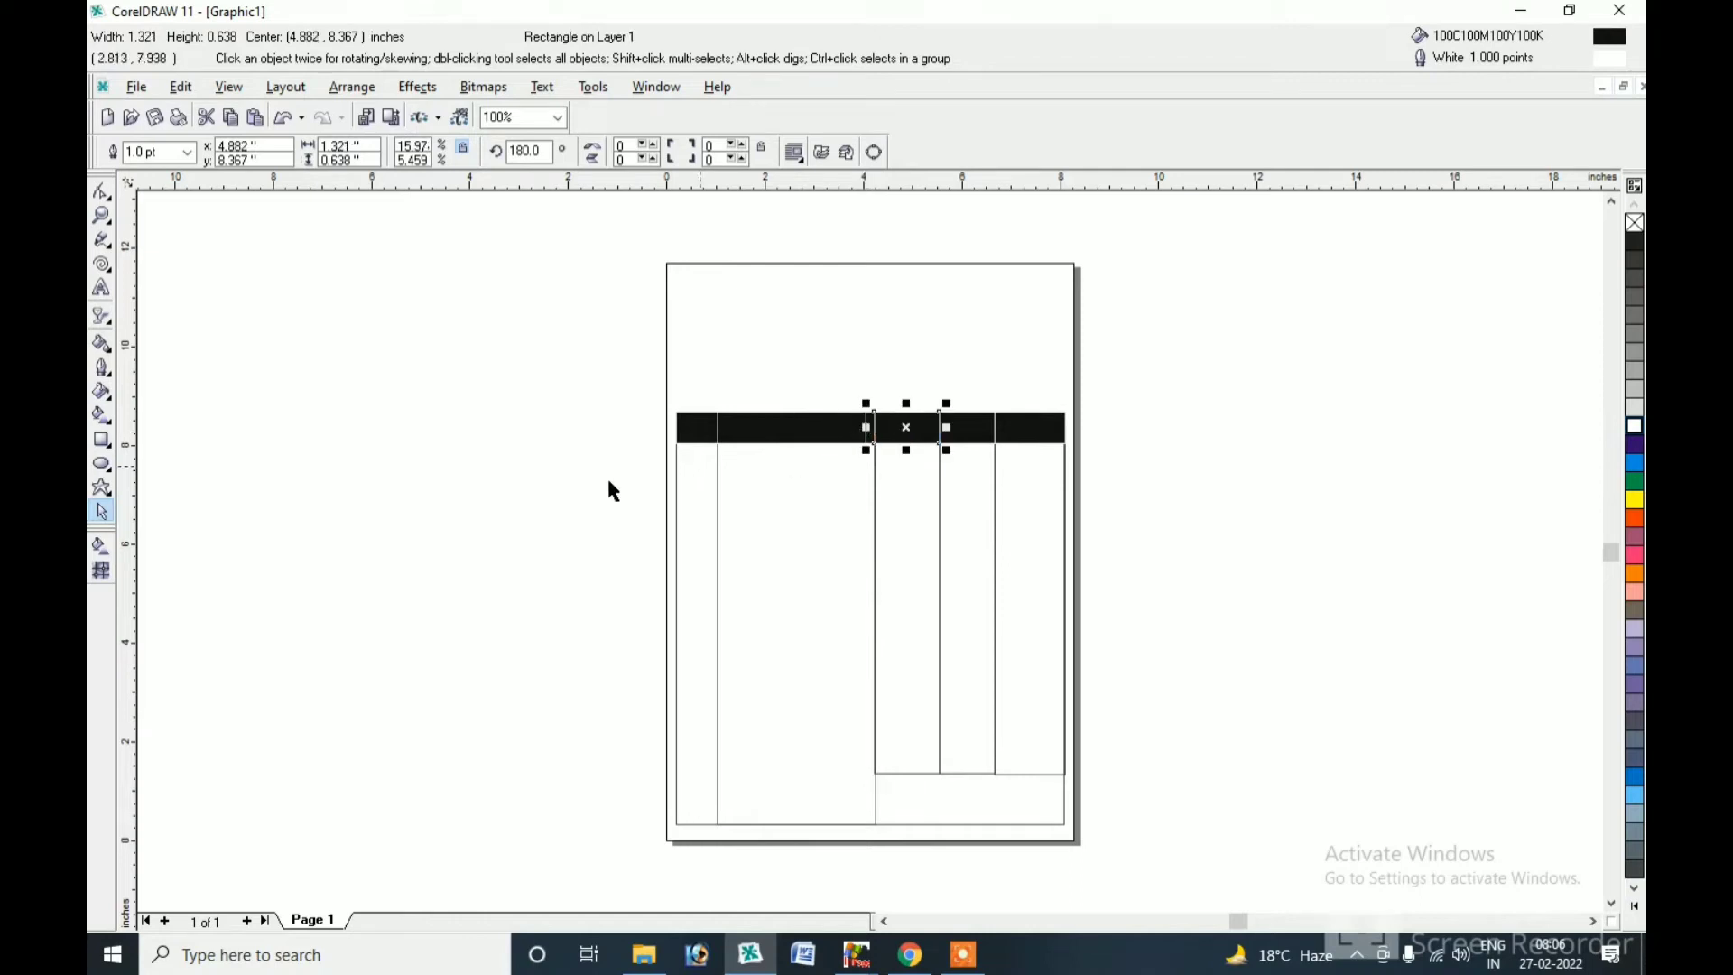
{"action": "left_click", "coordinate": [783, 478]}
{"action": "left_click", "coordinate": [856, 439]}
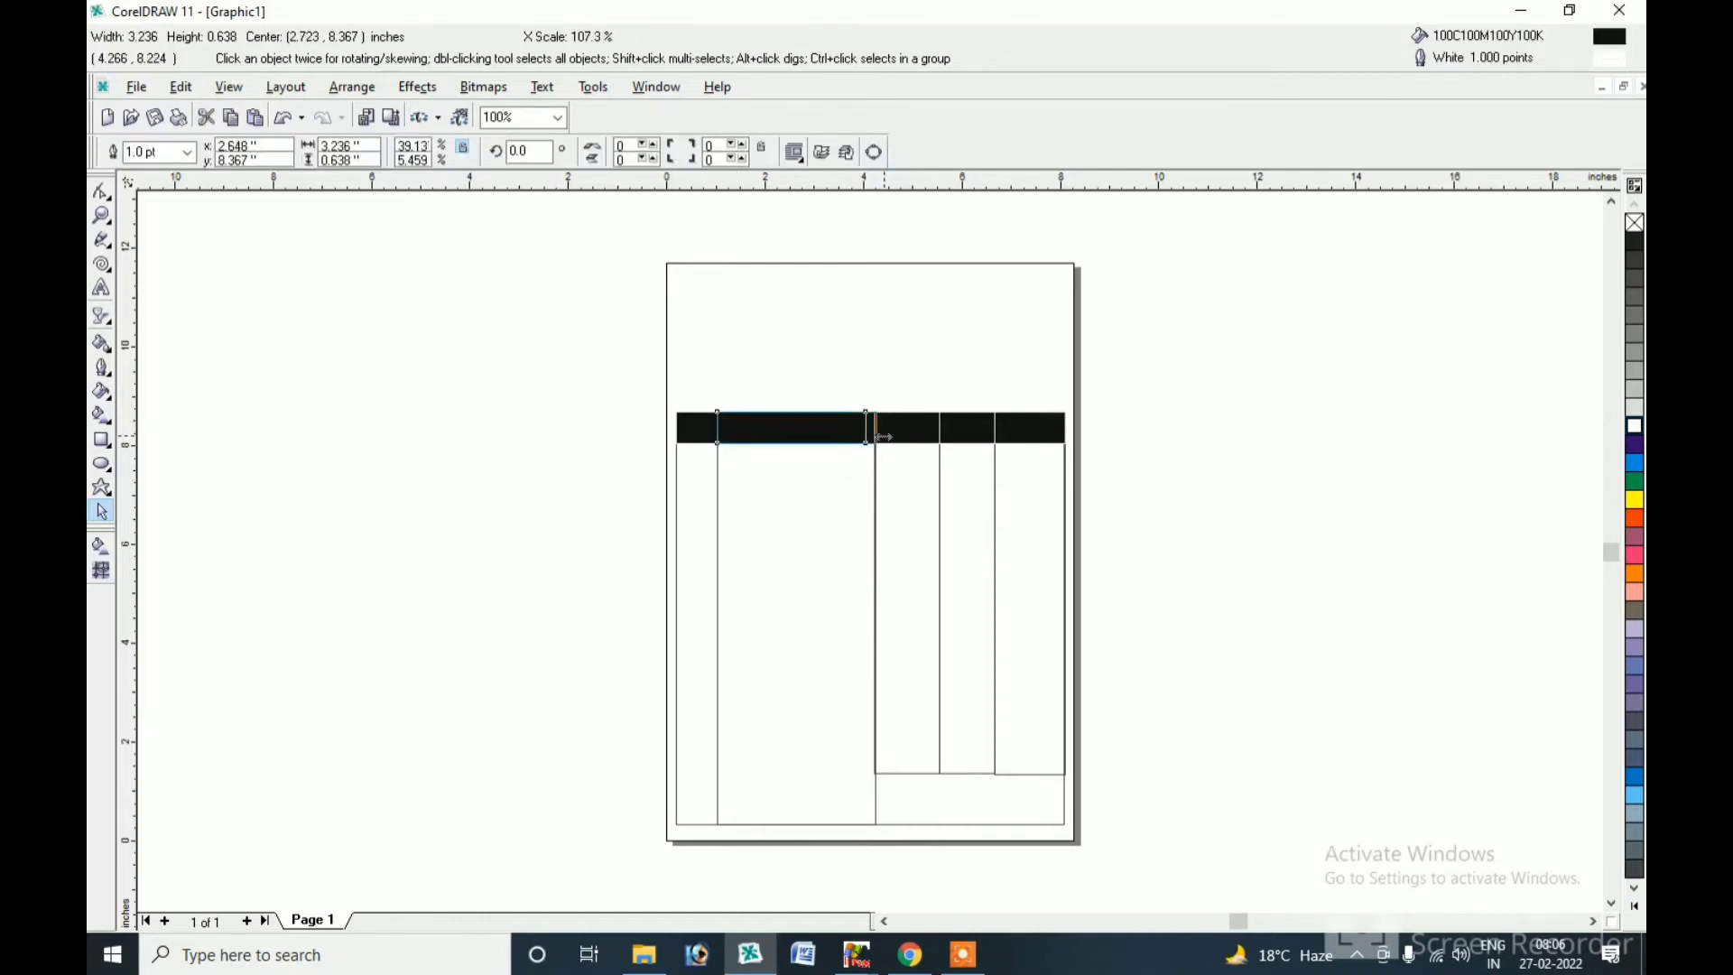
Type the heading text 'S.No.' on the page.
{"action": "left_click", "coordinate": [100, 290]}
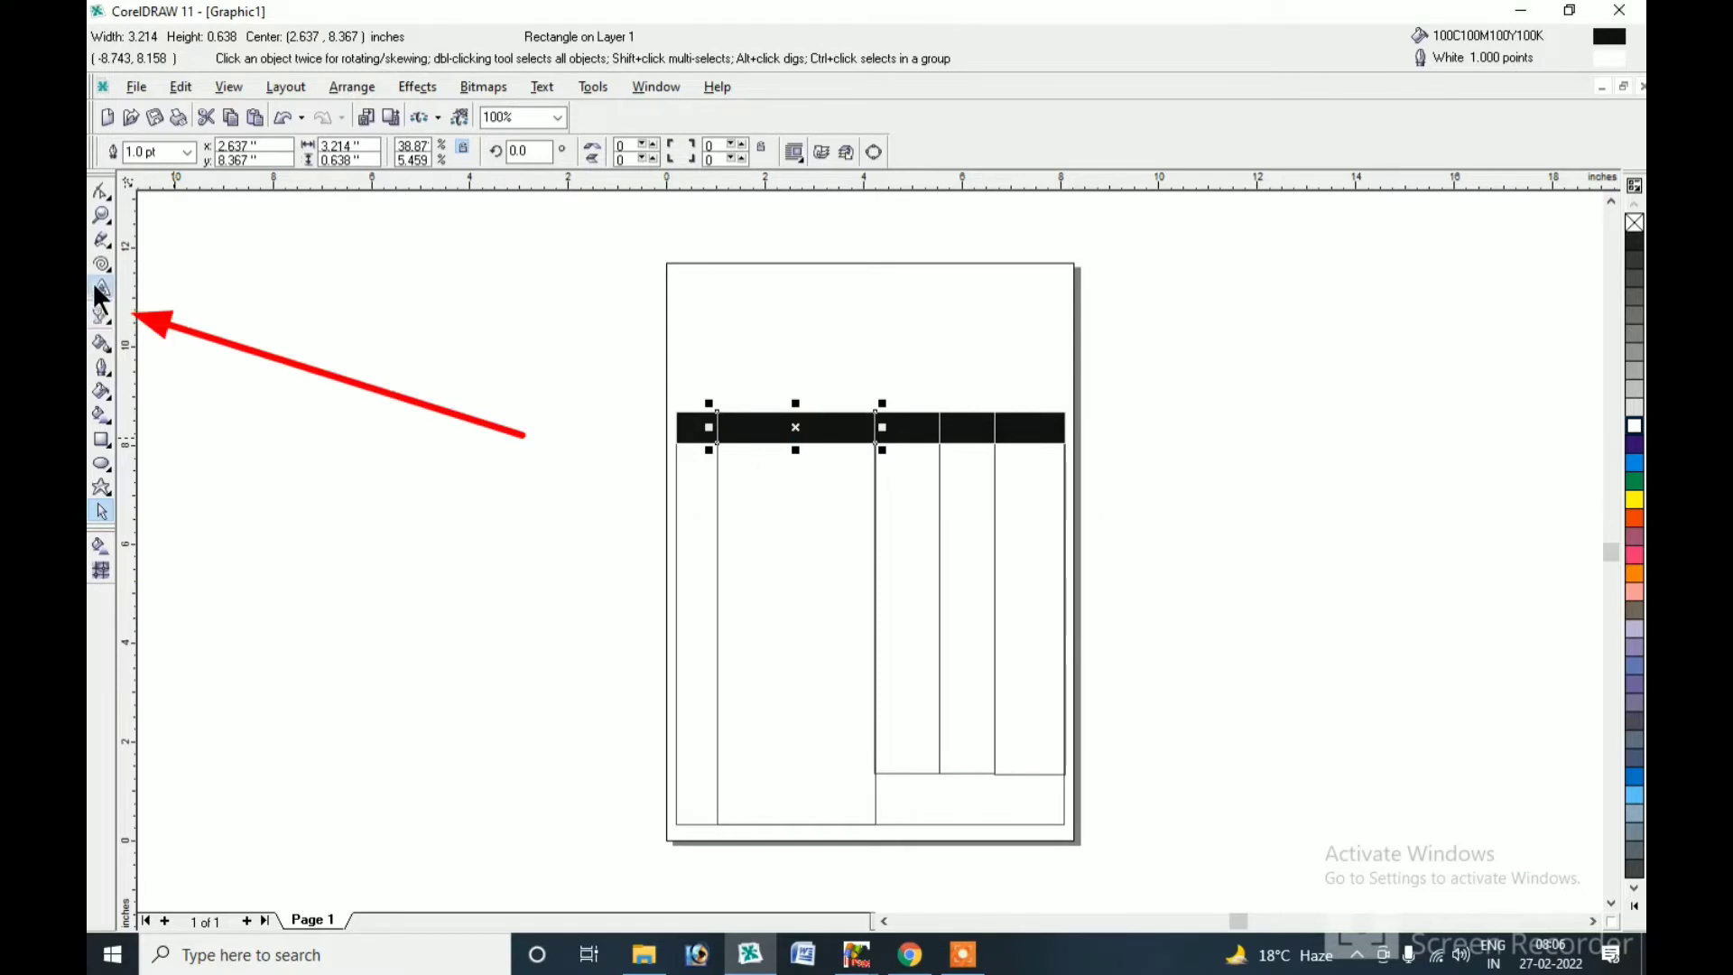
{"action": "left_click", "coordinate": [571, 464]}
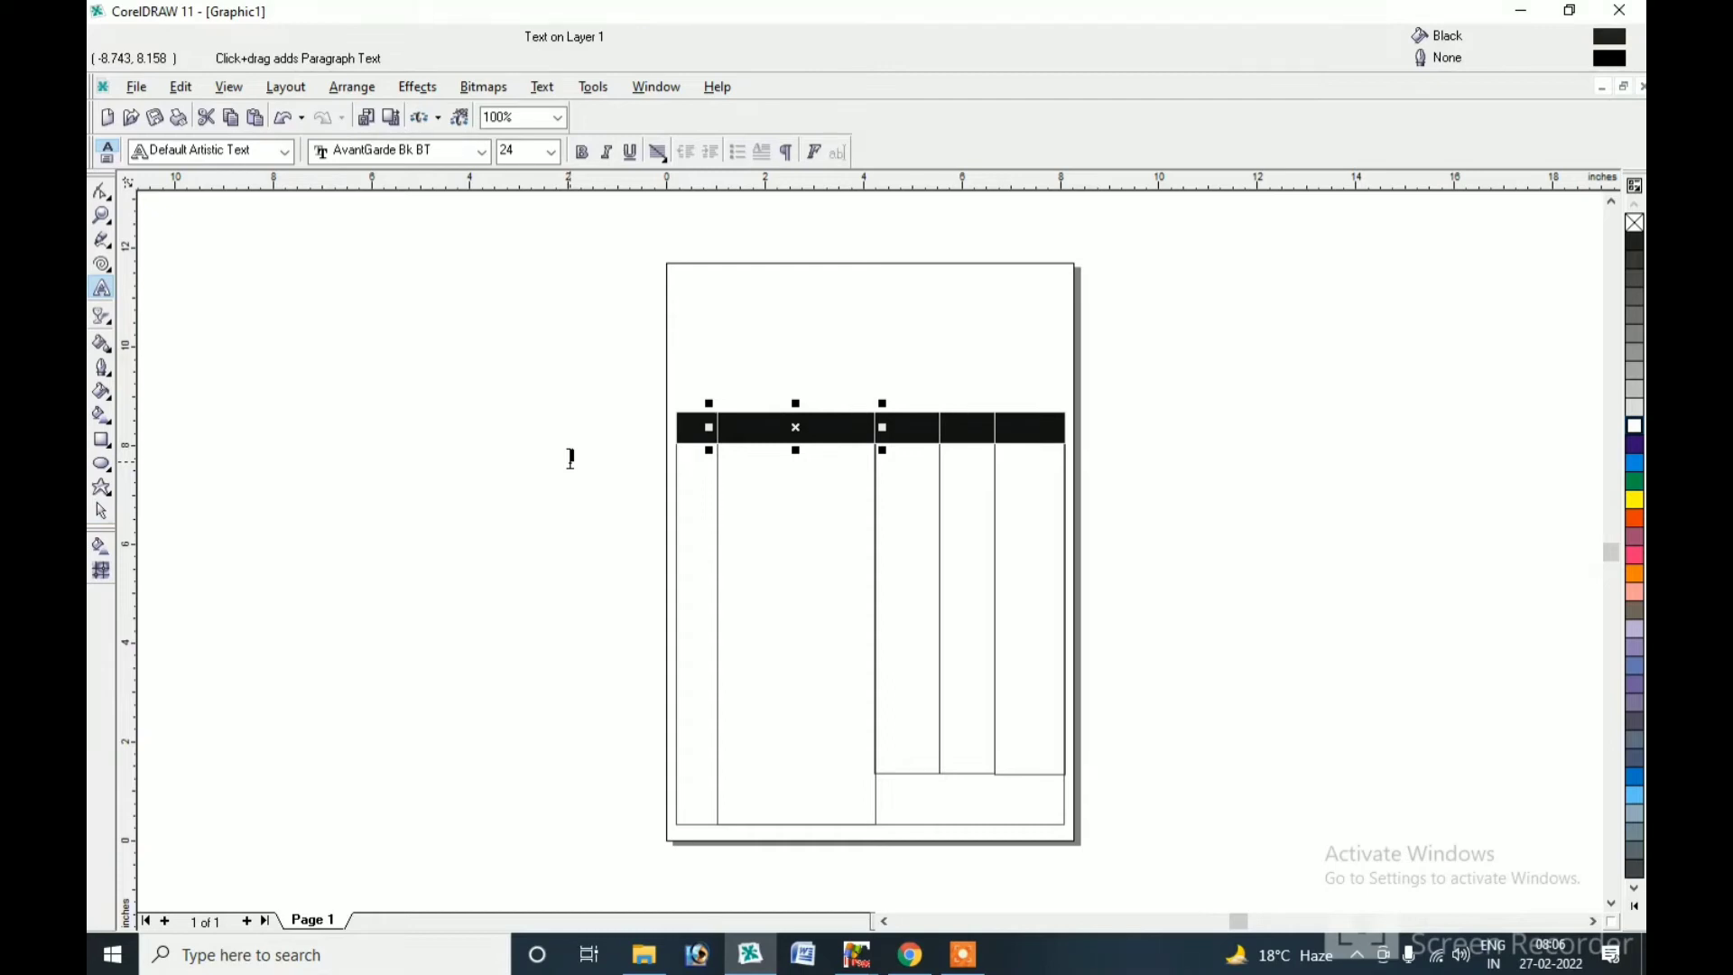
{"action": "left_click", "coordinate": [570, 458]}
{"action": "type", "text": "S.No."}
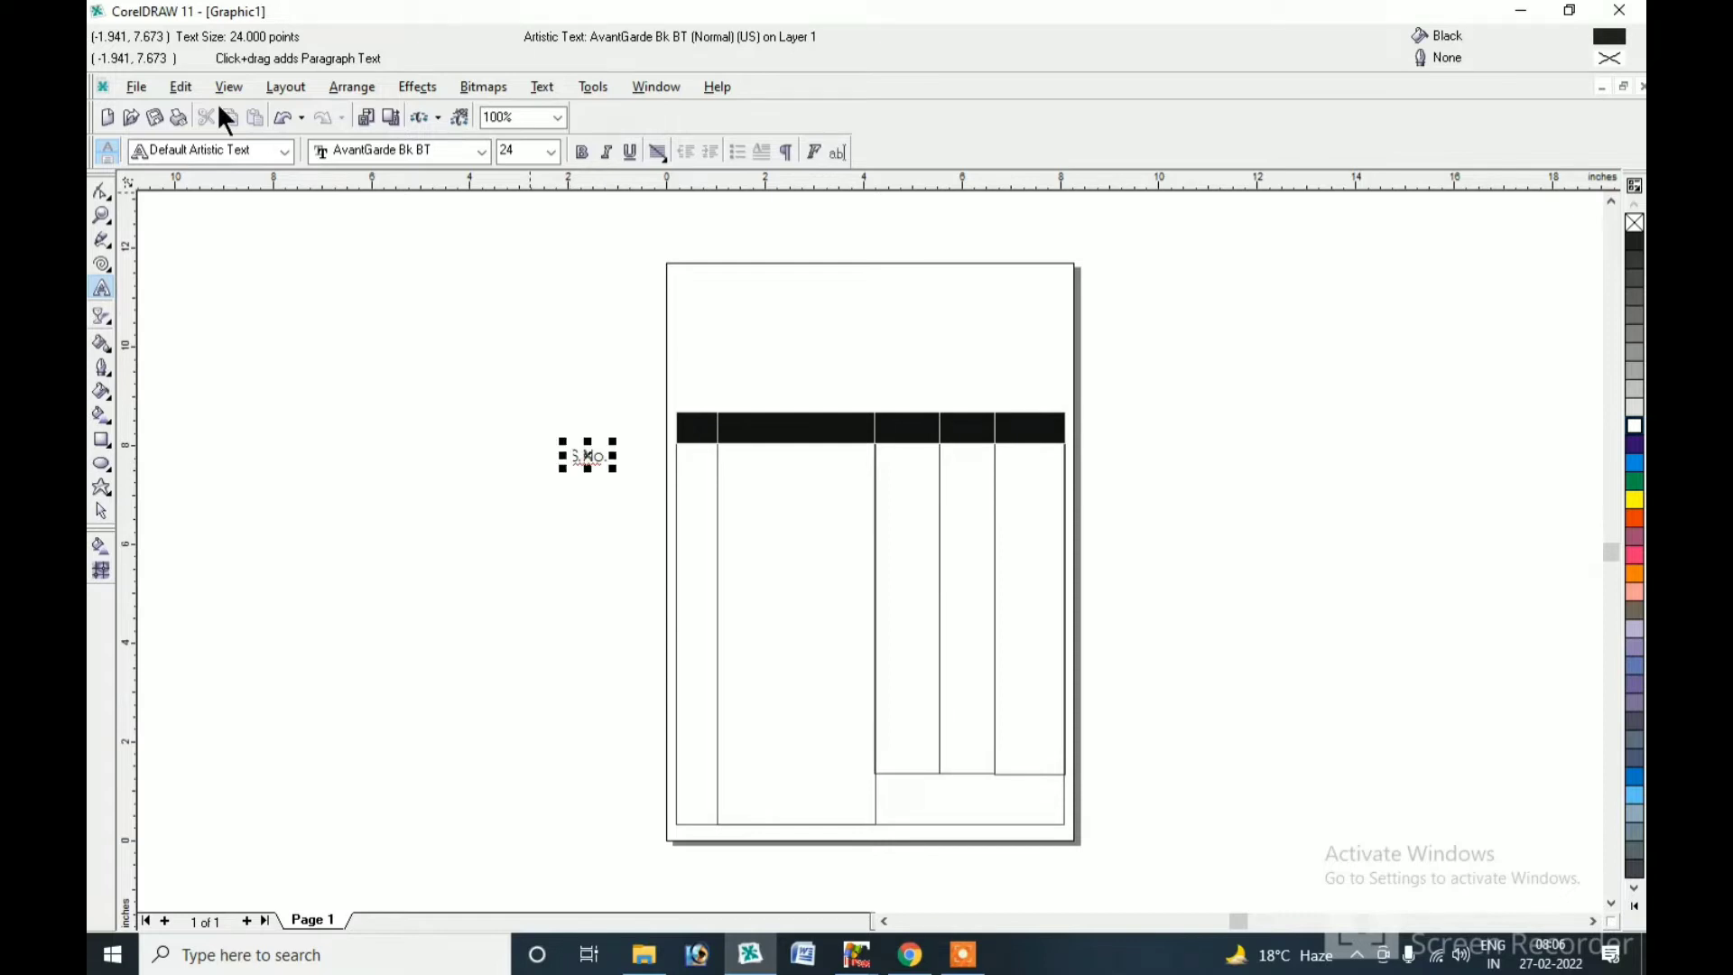
{"action": "left_click", "coordinate": [100, 512]}
Set the S.No. text to the Times font in bold.
{"action": "left_click", "coordinate": [479, 151]}
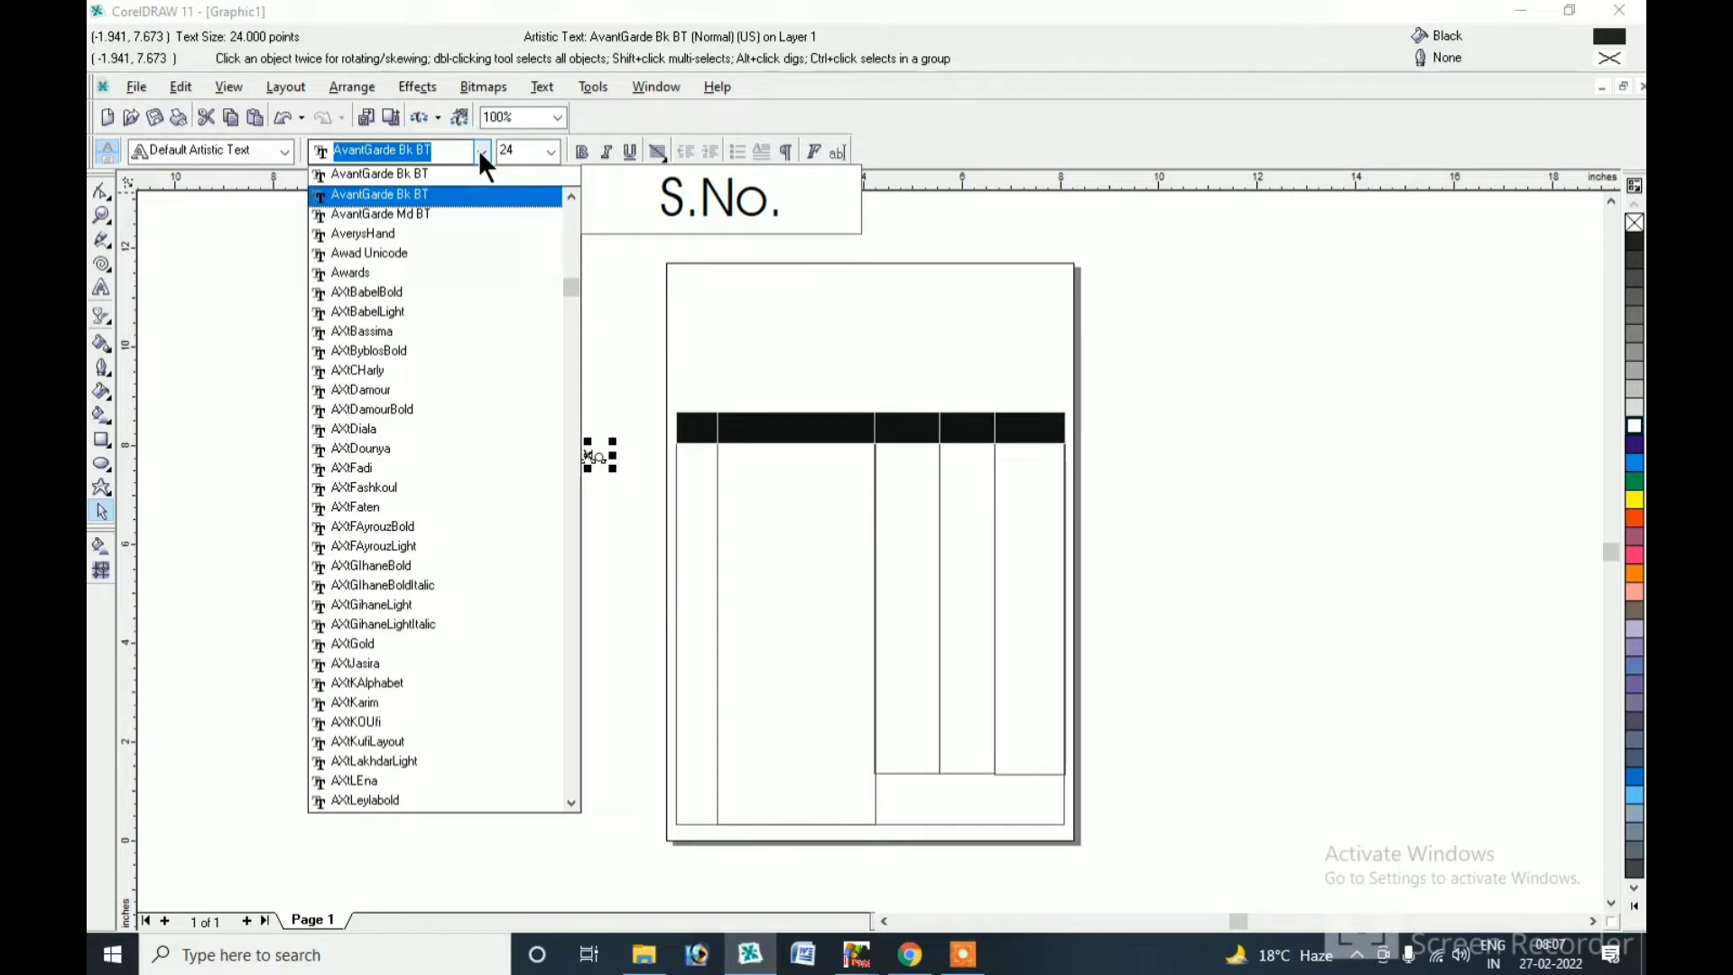
{"action": "type", "text": "Time"}
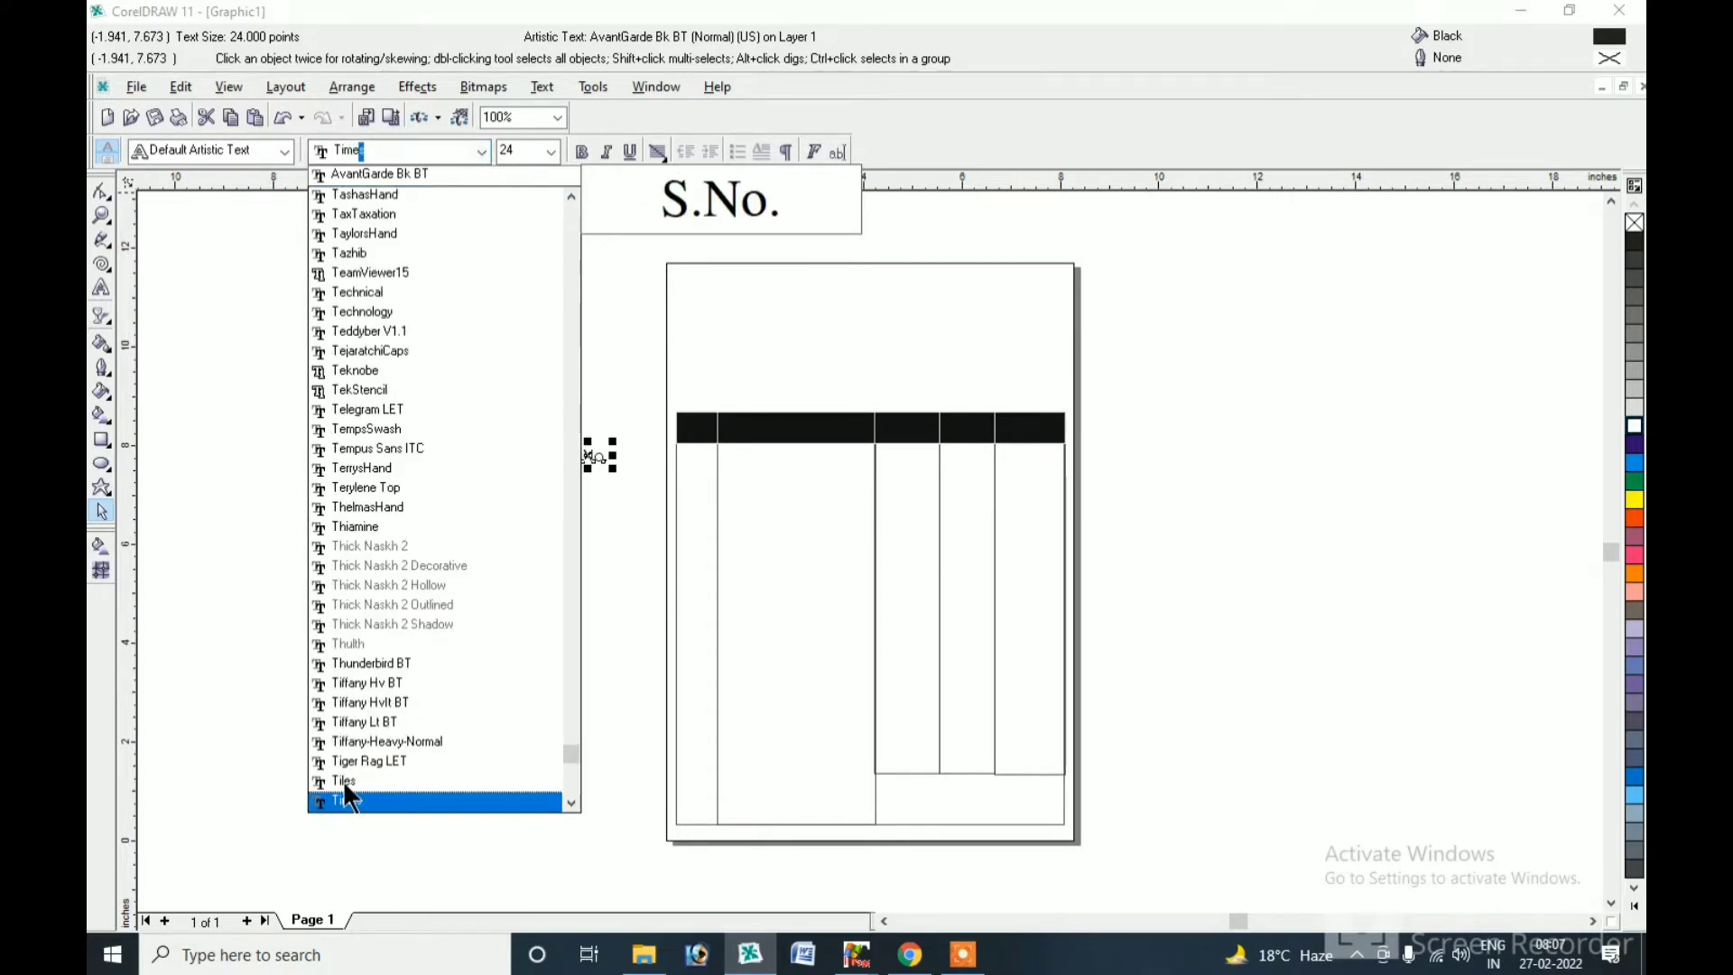
{"action": "left_click", "coordinate": [568, 802]}
{"action": "left_click", "coordinate": [568, 802]}
{"action": "left_click", "coordinate": [568, 803]}
{"action": "left_click", "coordinate": [568, 802]}
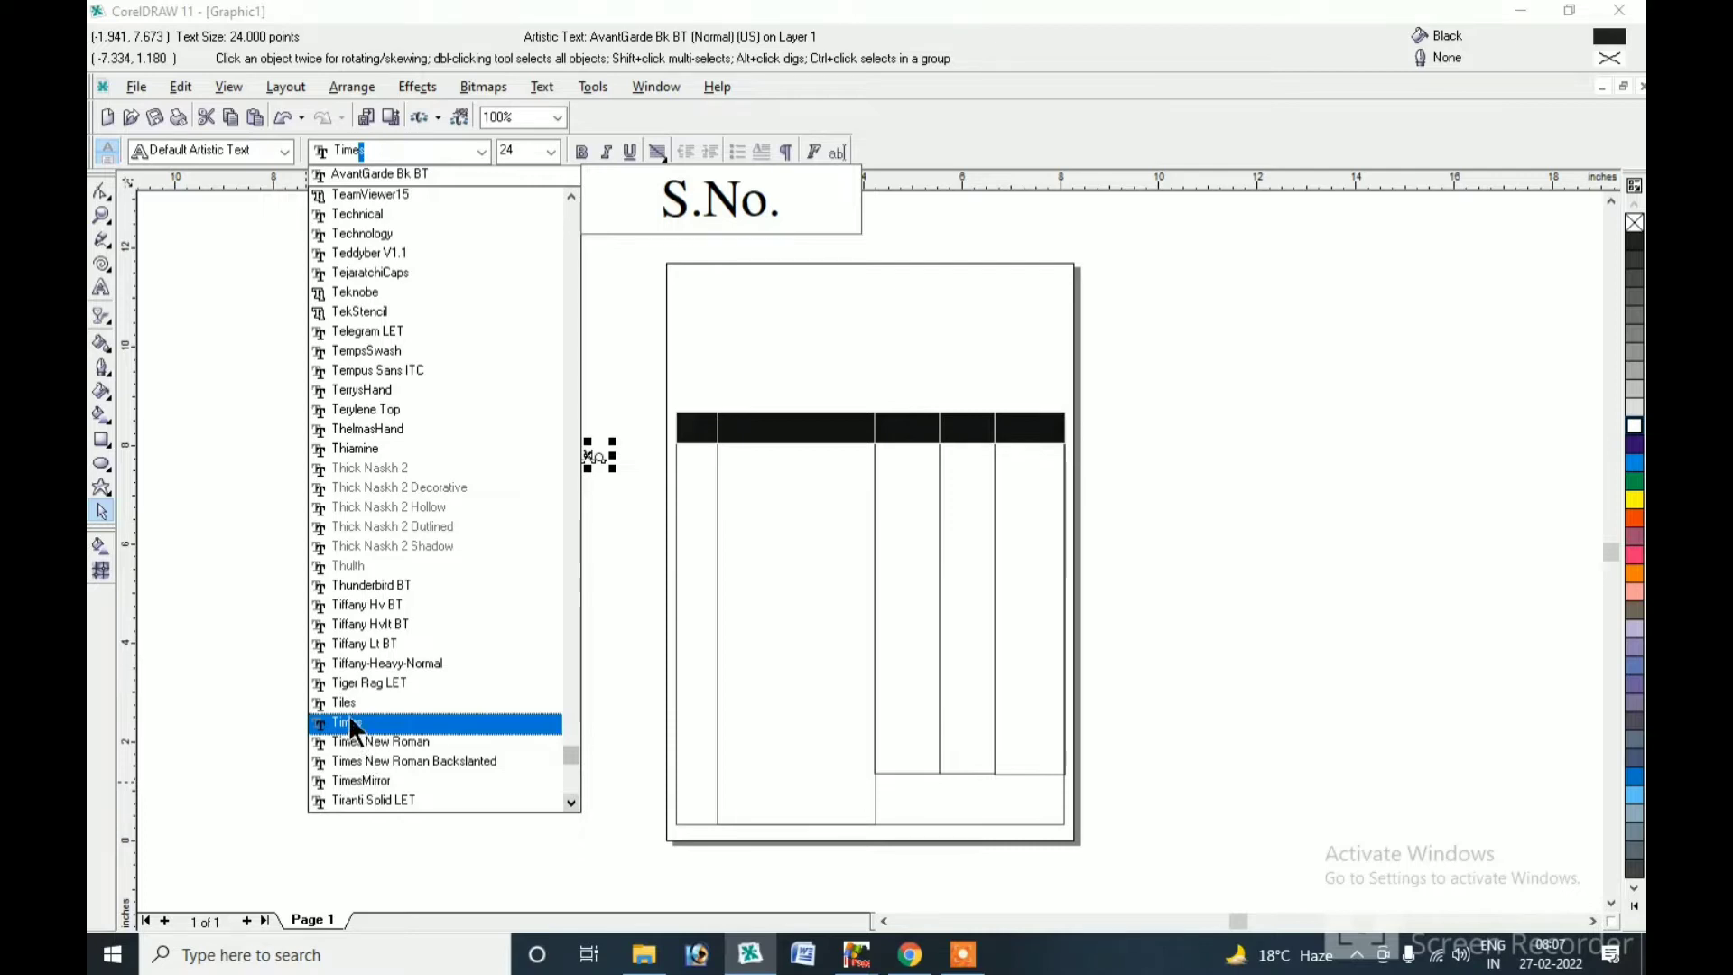
{"action": "left_click", "coordinate": [360, 724]}
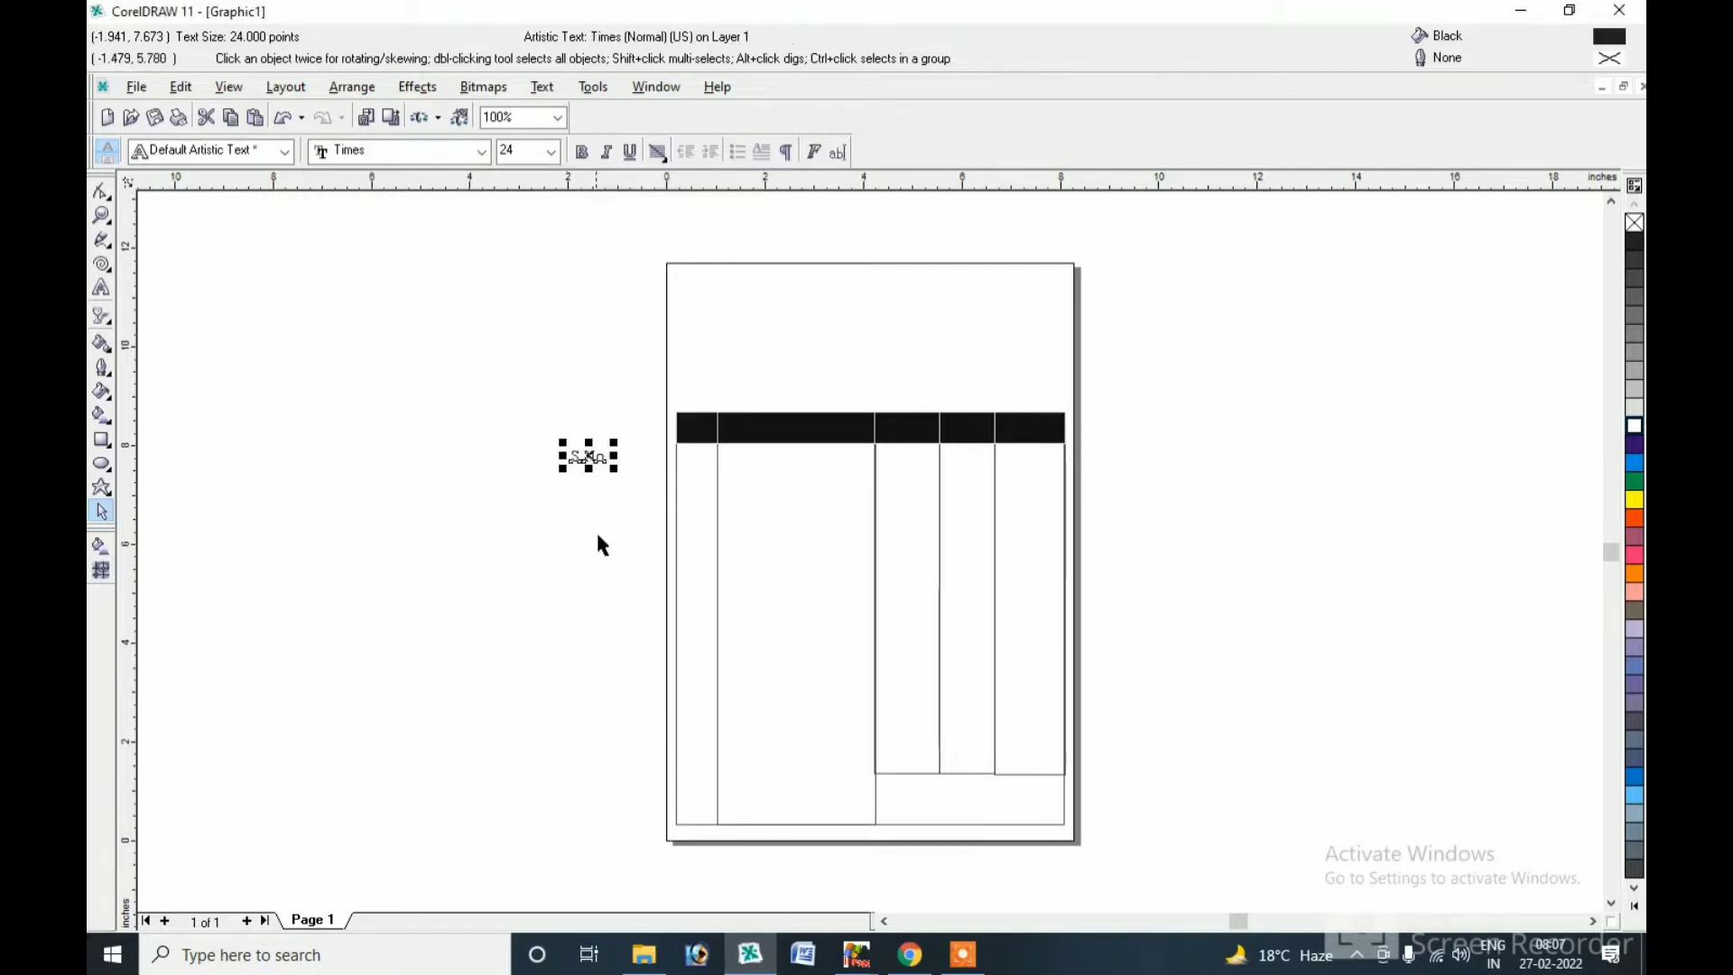
{"action": "left_click", "coordinate": [582, 152]}
Move S.No. into the first header cell and drop a copy into the second cell.
{"action": "mouse_move", "coordinate": [588, 458]}
{"action": "left_mouse_down"}
{"action": "mouse_move", "coordinate": [697, 424]}
{"action": "mouse_move", "coordinate": [1022, 548]}
{"action": "mouse_move", "coordinate": [1095, 514]}
{"action": "left_mouse_up"}
{"action": "left_click", "coordinate": [102, 215]}
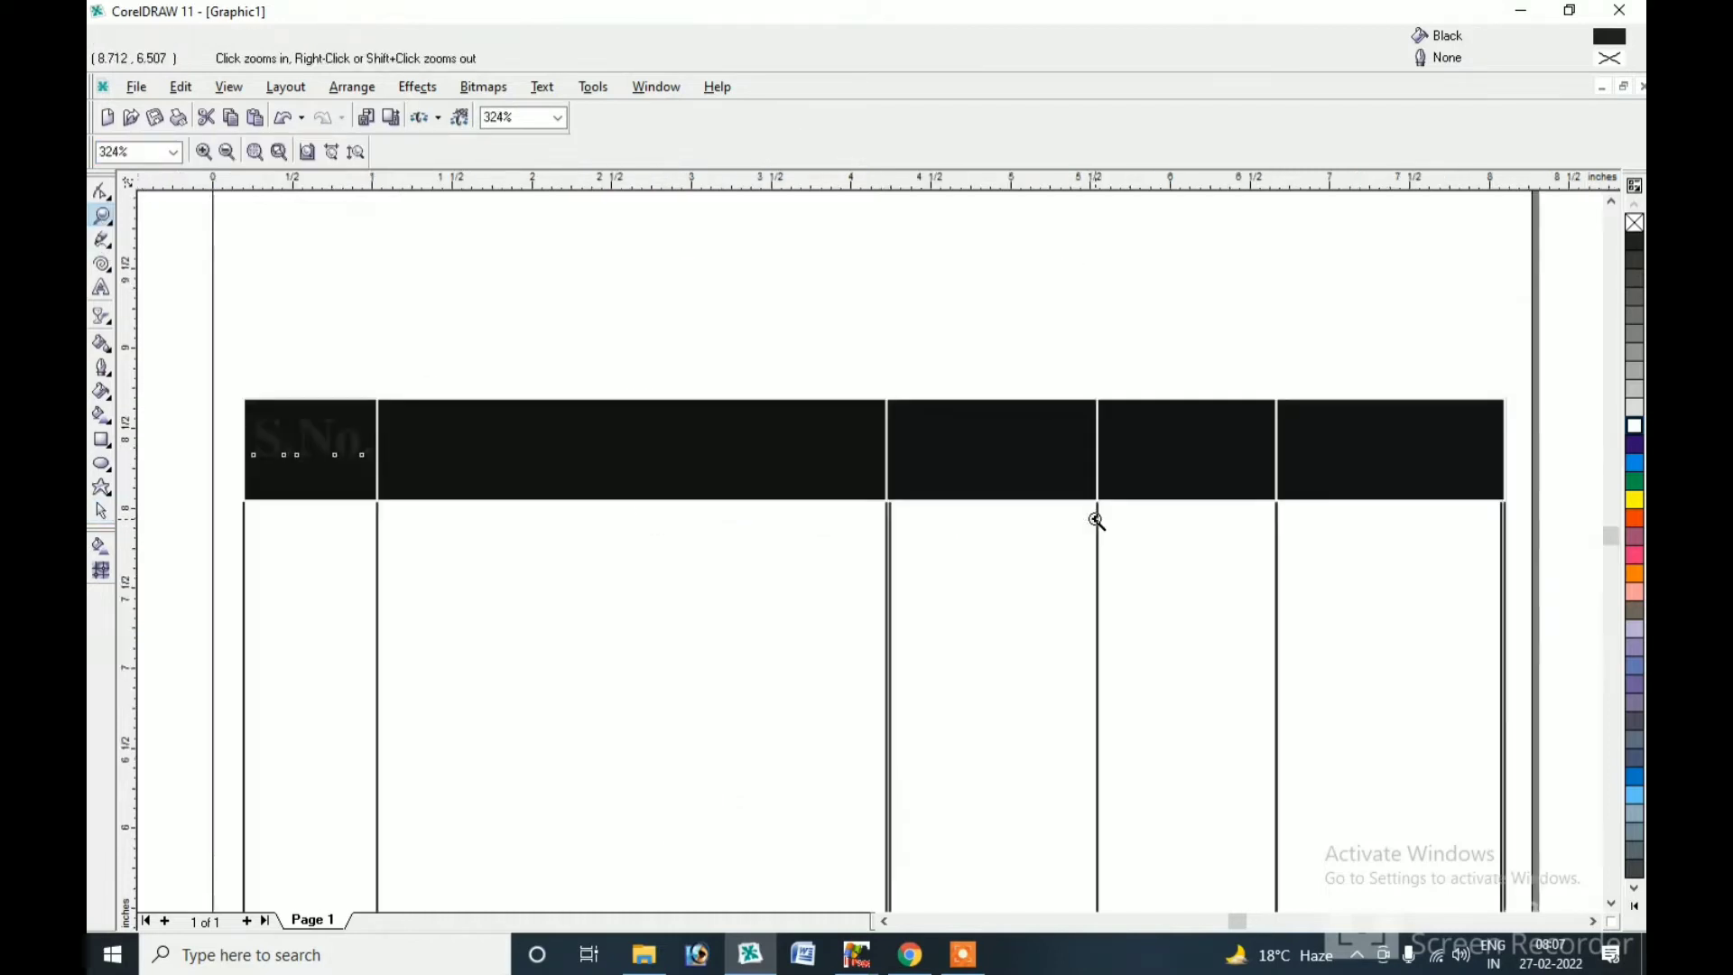
{"action": "left_click", "coordinate": [101, 511]}
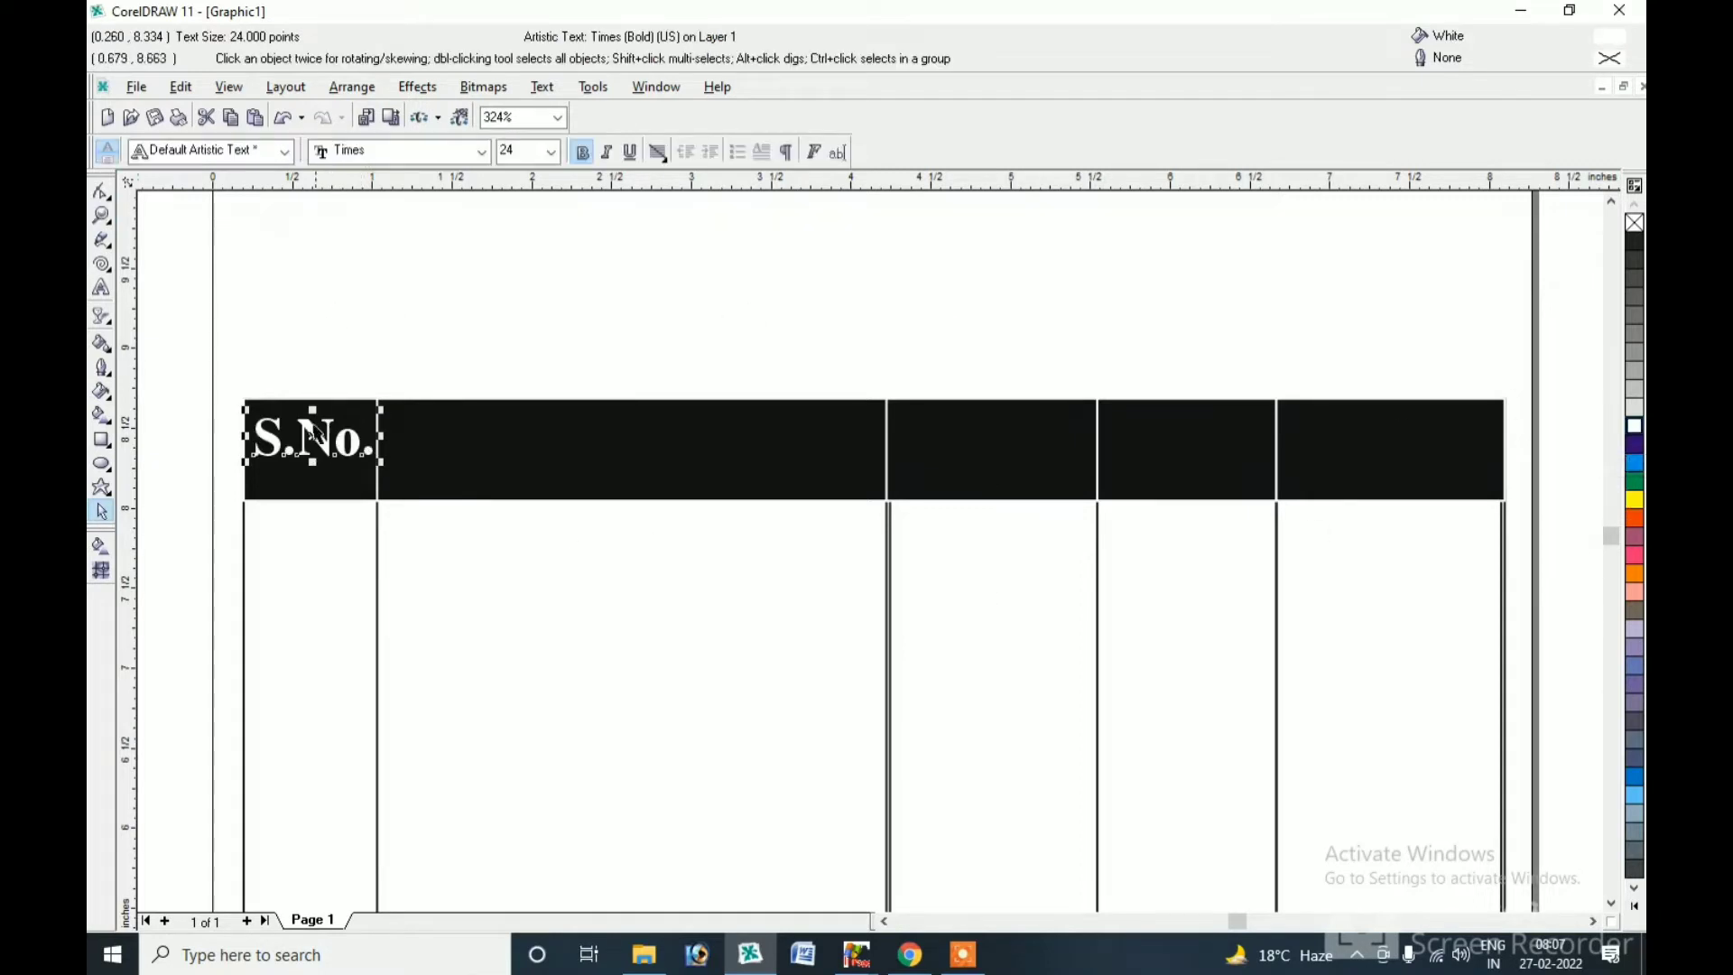
{"action": "left_click_drag", "start_coordinate": [313, 434], "coordinate": [477, 459]}
{"action": "key", "text": "ctrl+z"}
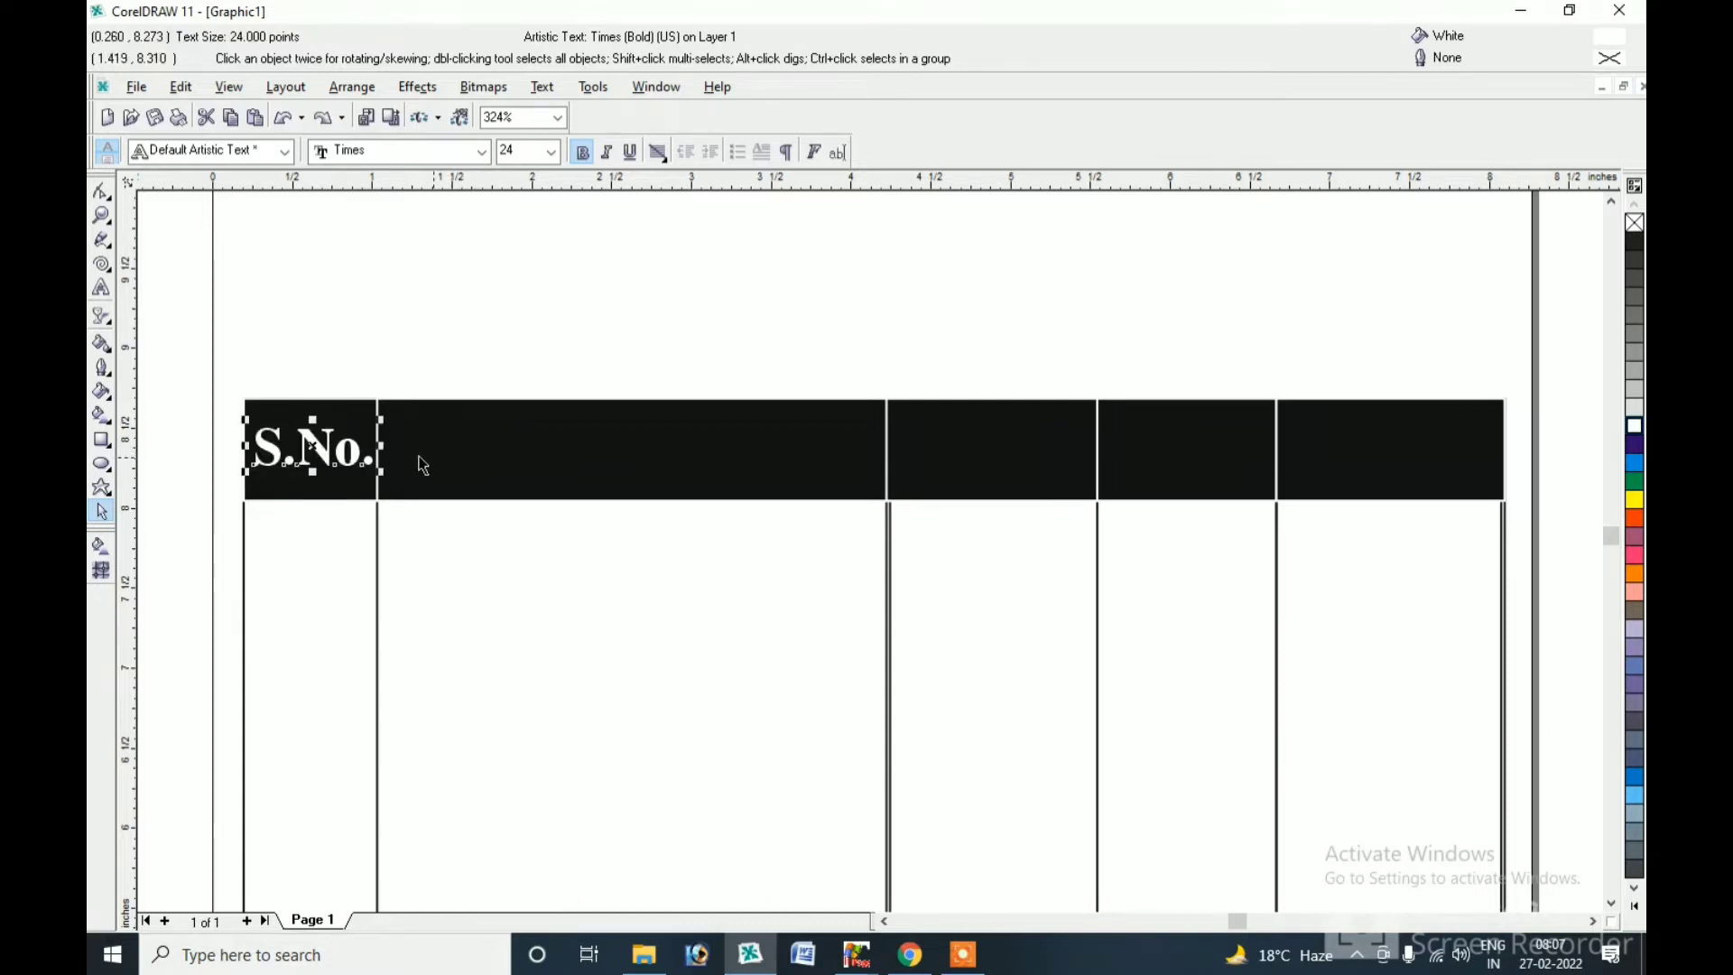
{"action": "left_click_drag", "start_coordinate": [308, 451], "coordinate": [468, 451]}
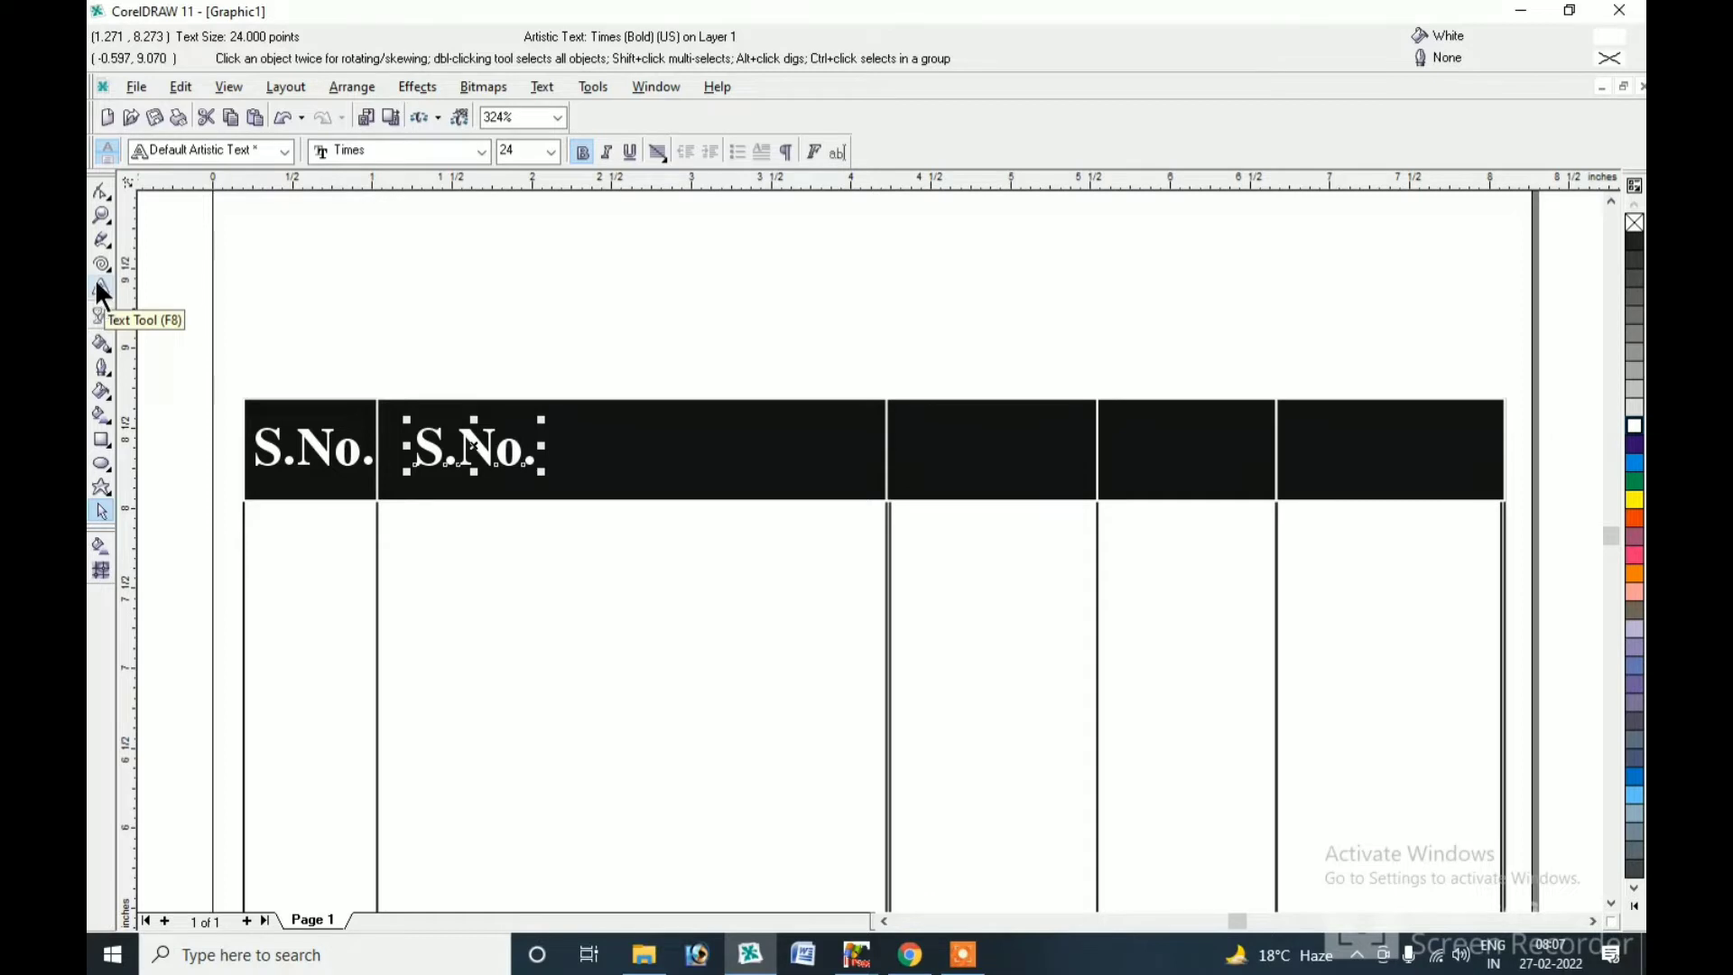
Change the copied heading in the second cell to 'Goods Name'.
{"action": "left_click", "coordinate": [98, 289]}
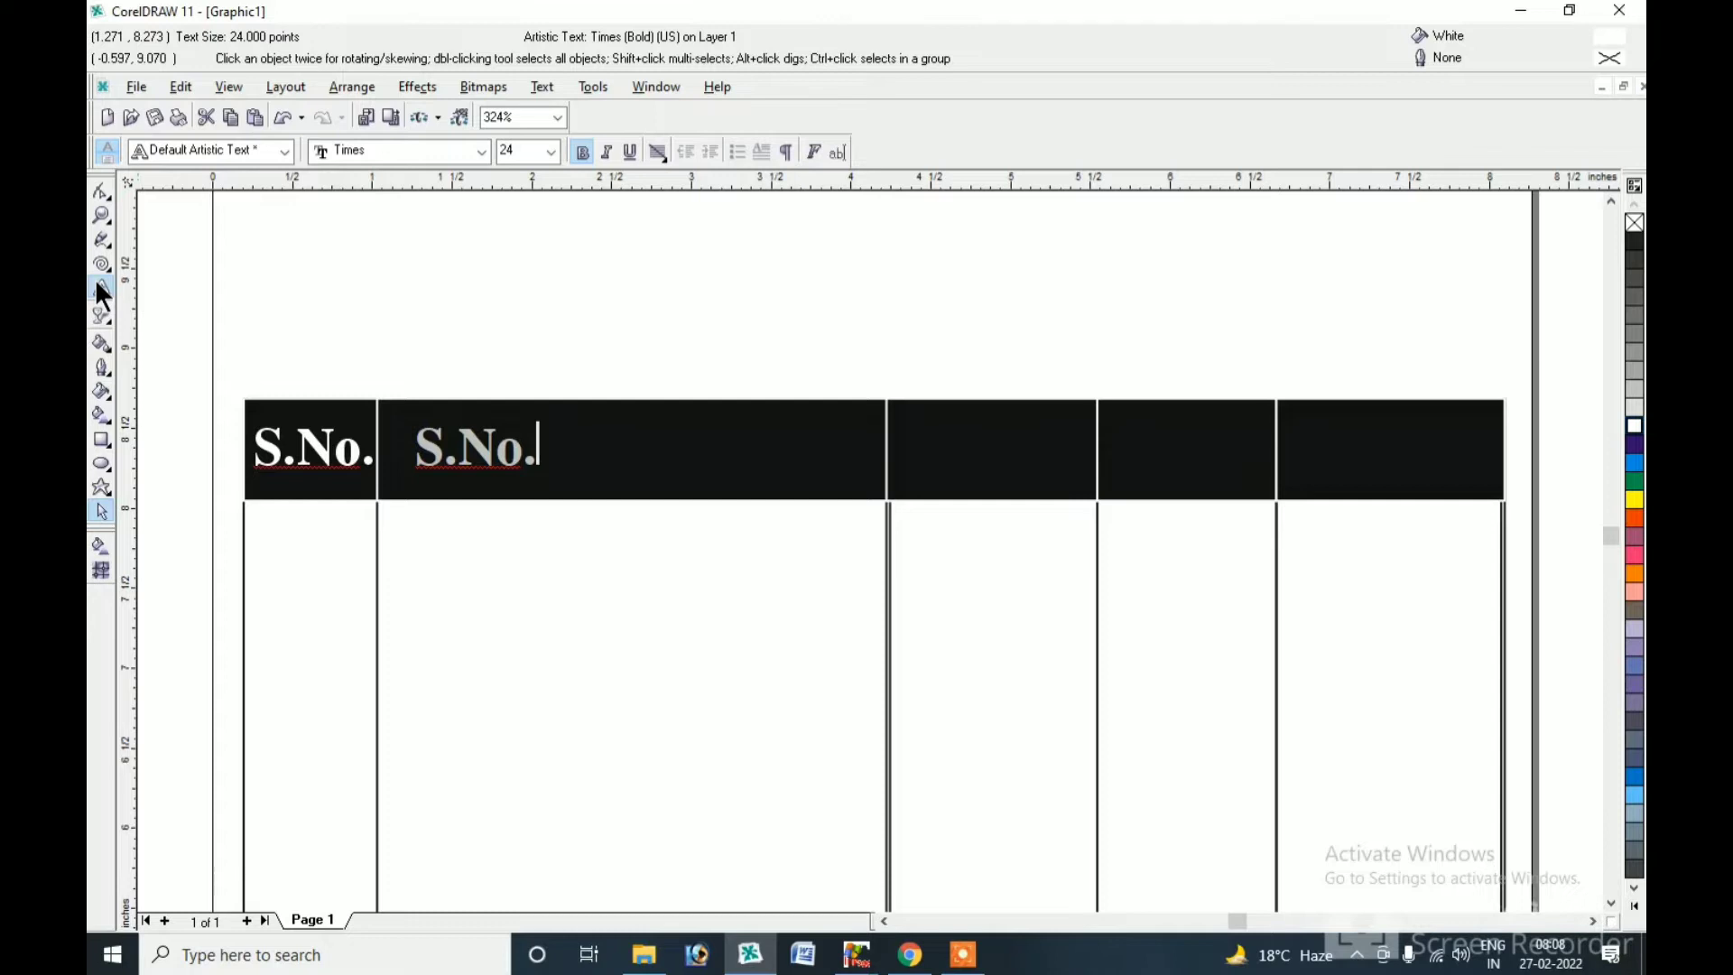
{"action": "key", "text": "ctrl+shift+Up"}
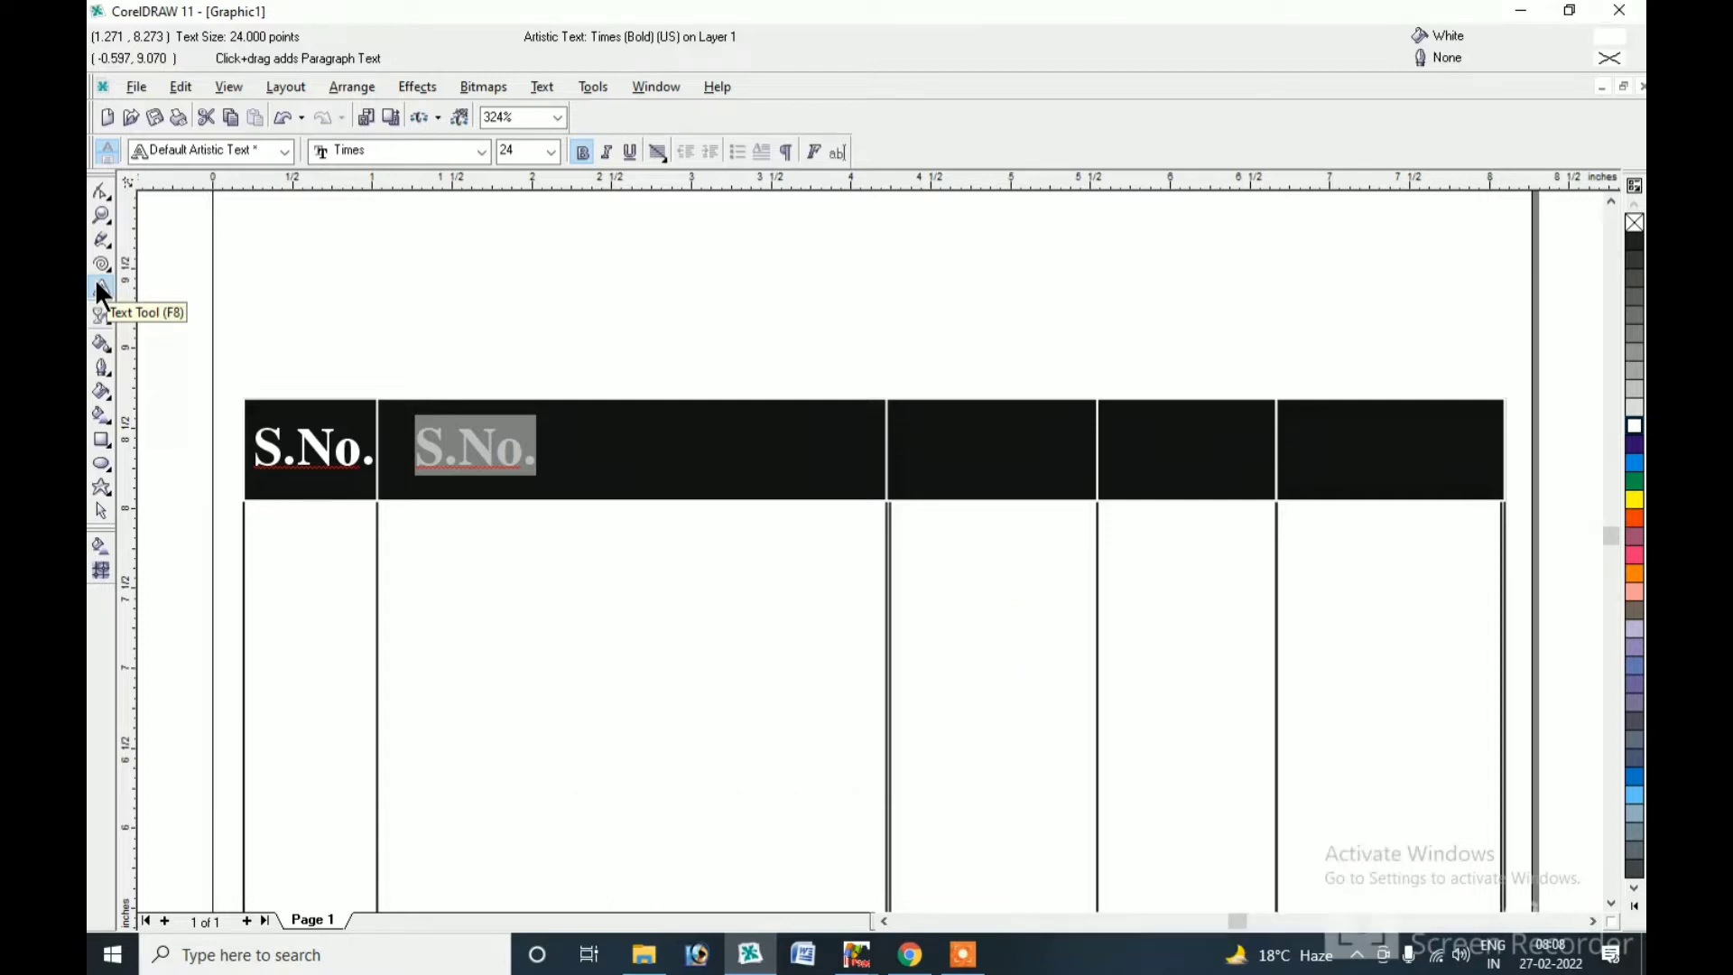
{"action": "type", "text": "W"}
{"action": "key", "text": "BackSpace"}
{"action": "type", "text": "Go"}
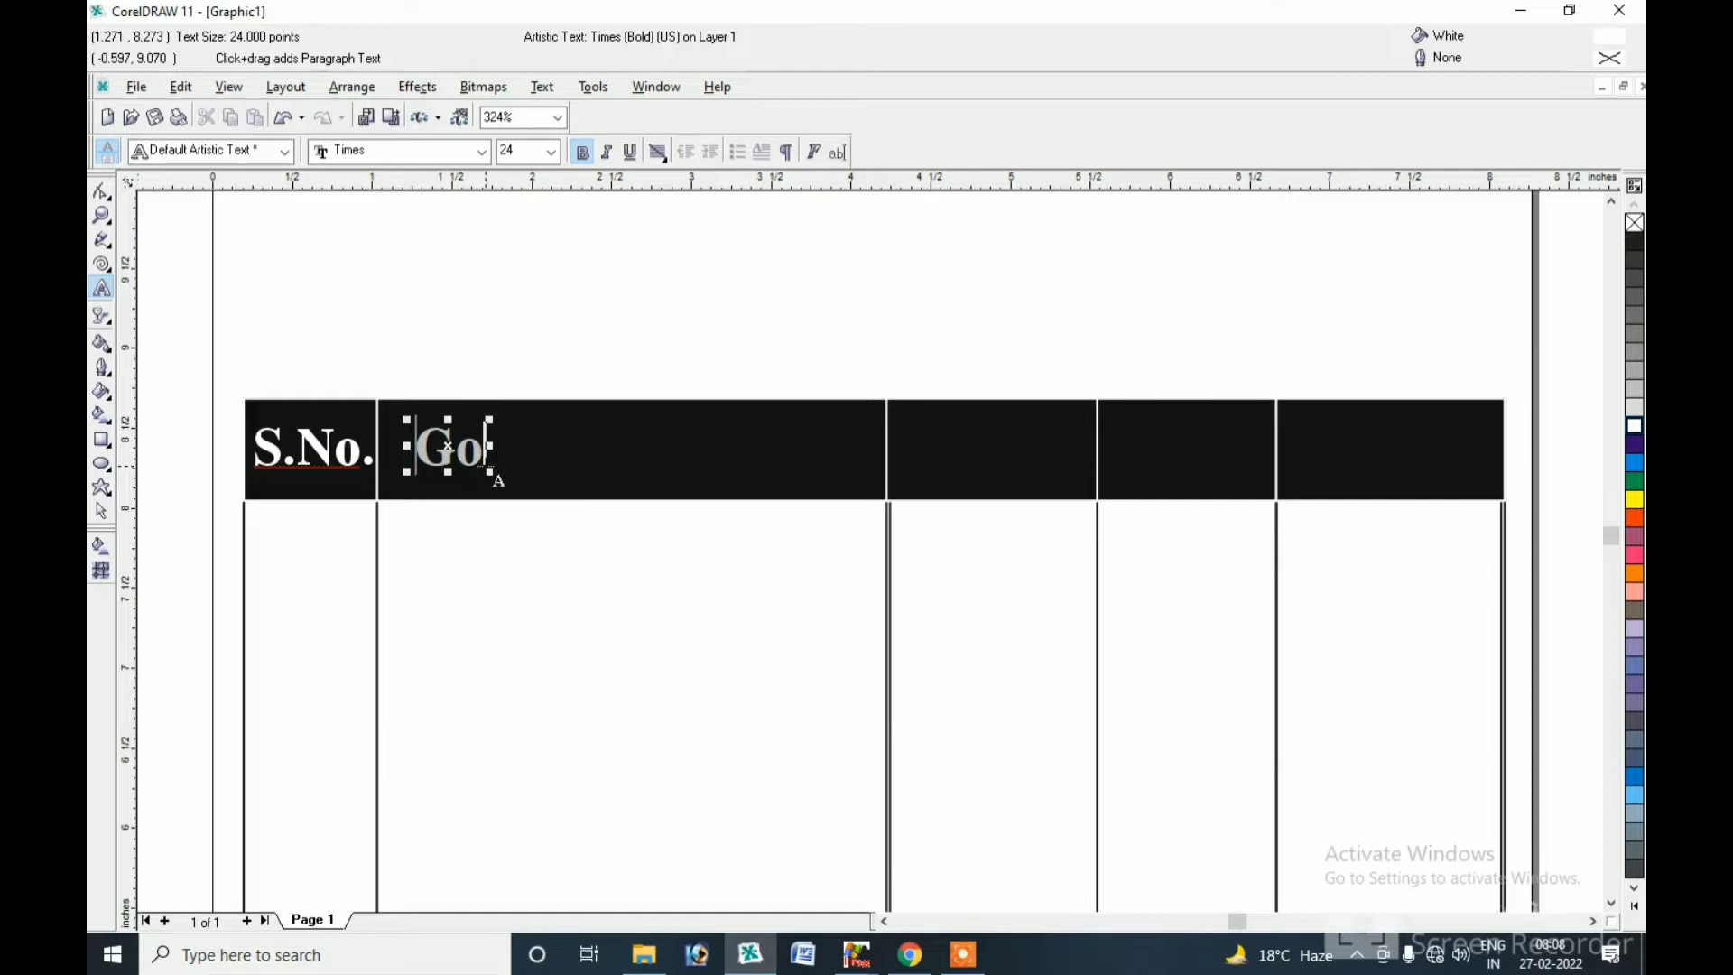
{"action": "type", "text": "od"}
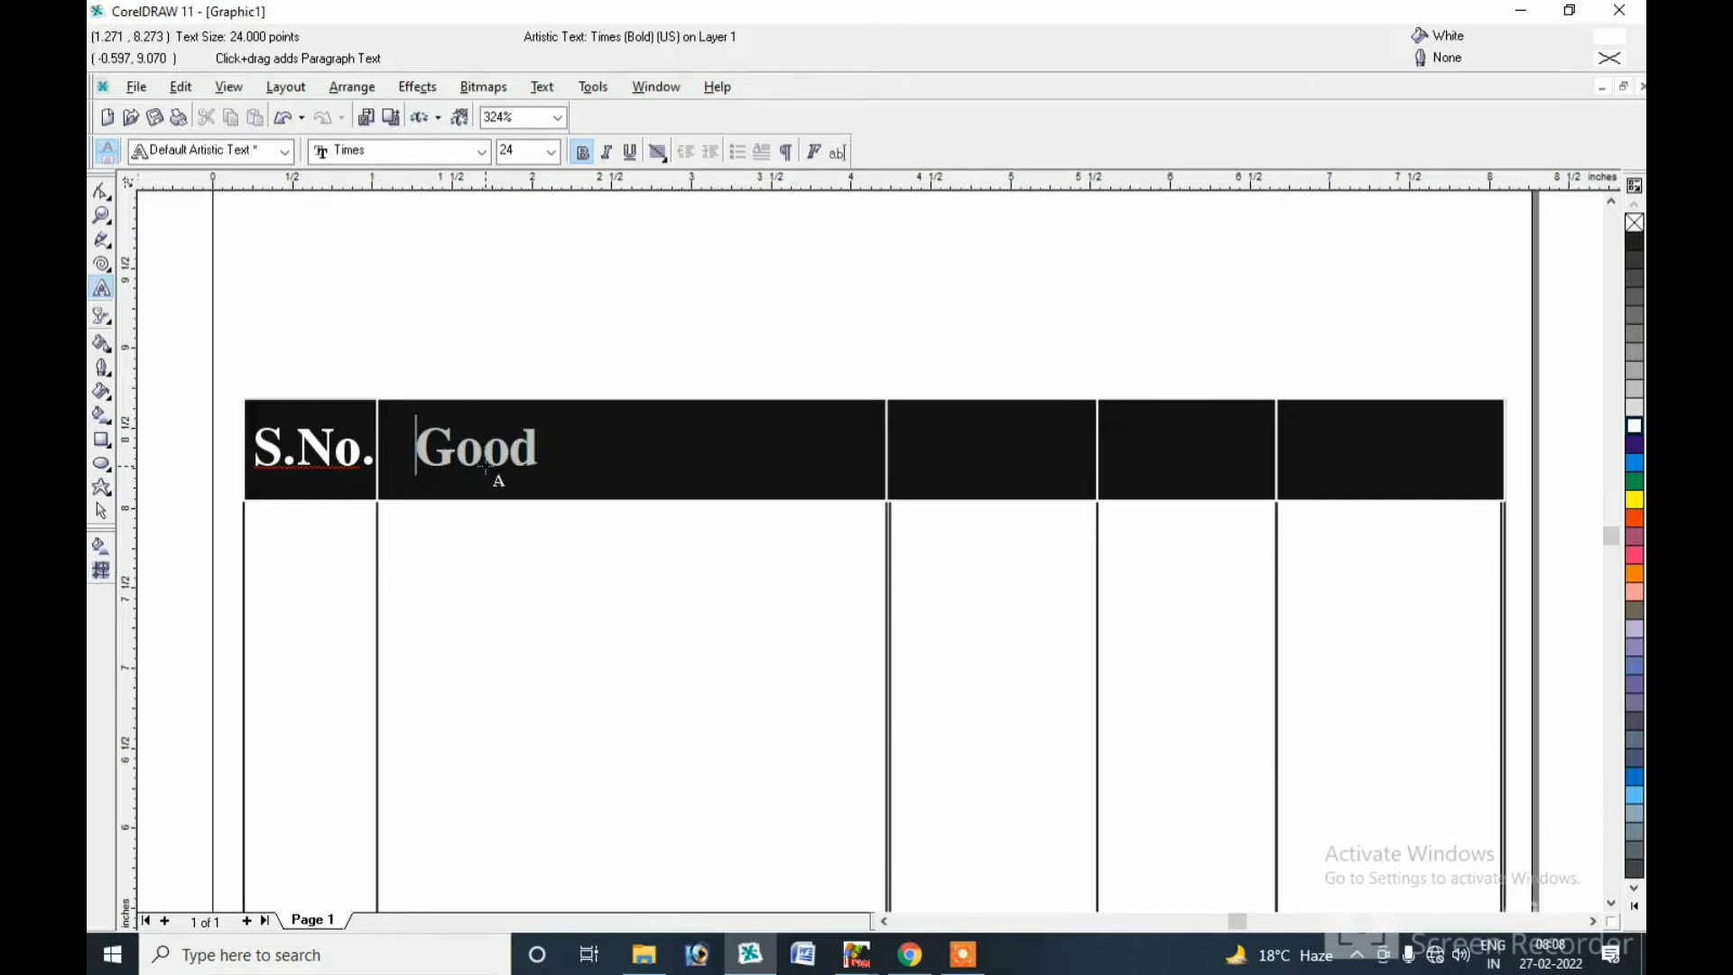
{"action": "type", "text": "s Name"}
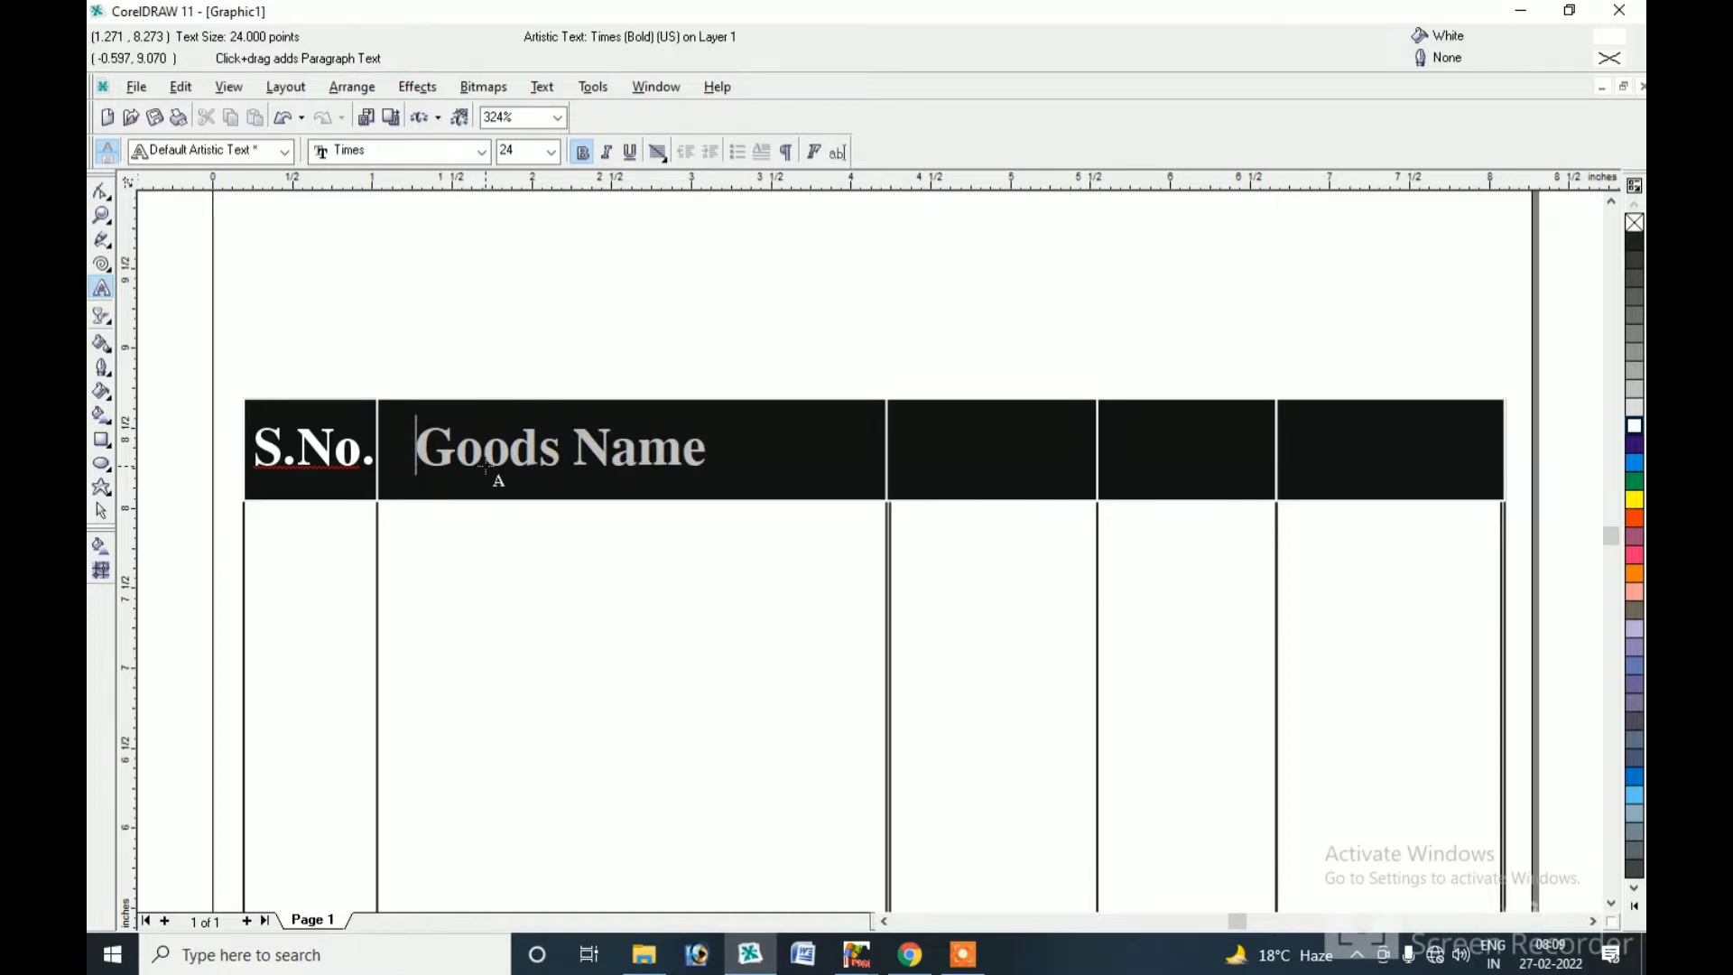
{"action": "left_click", "coordinate": [101, 511]}
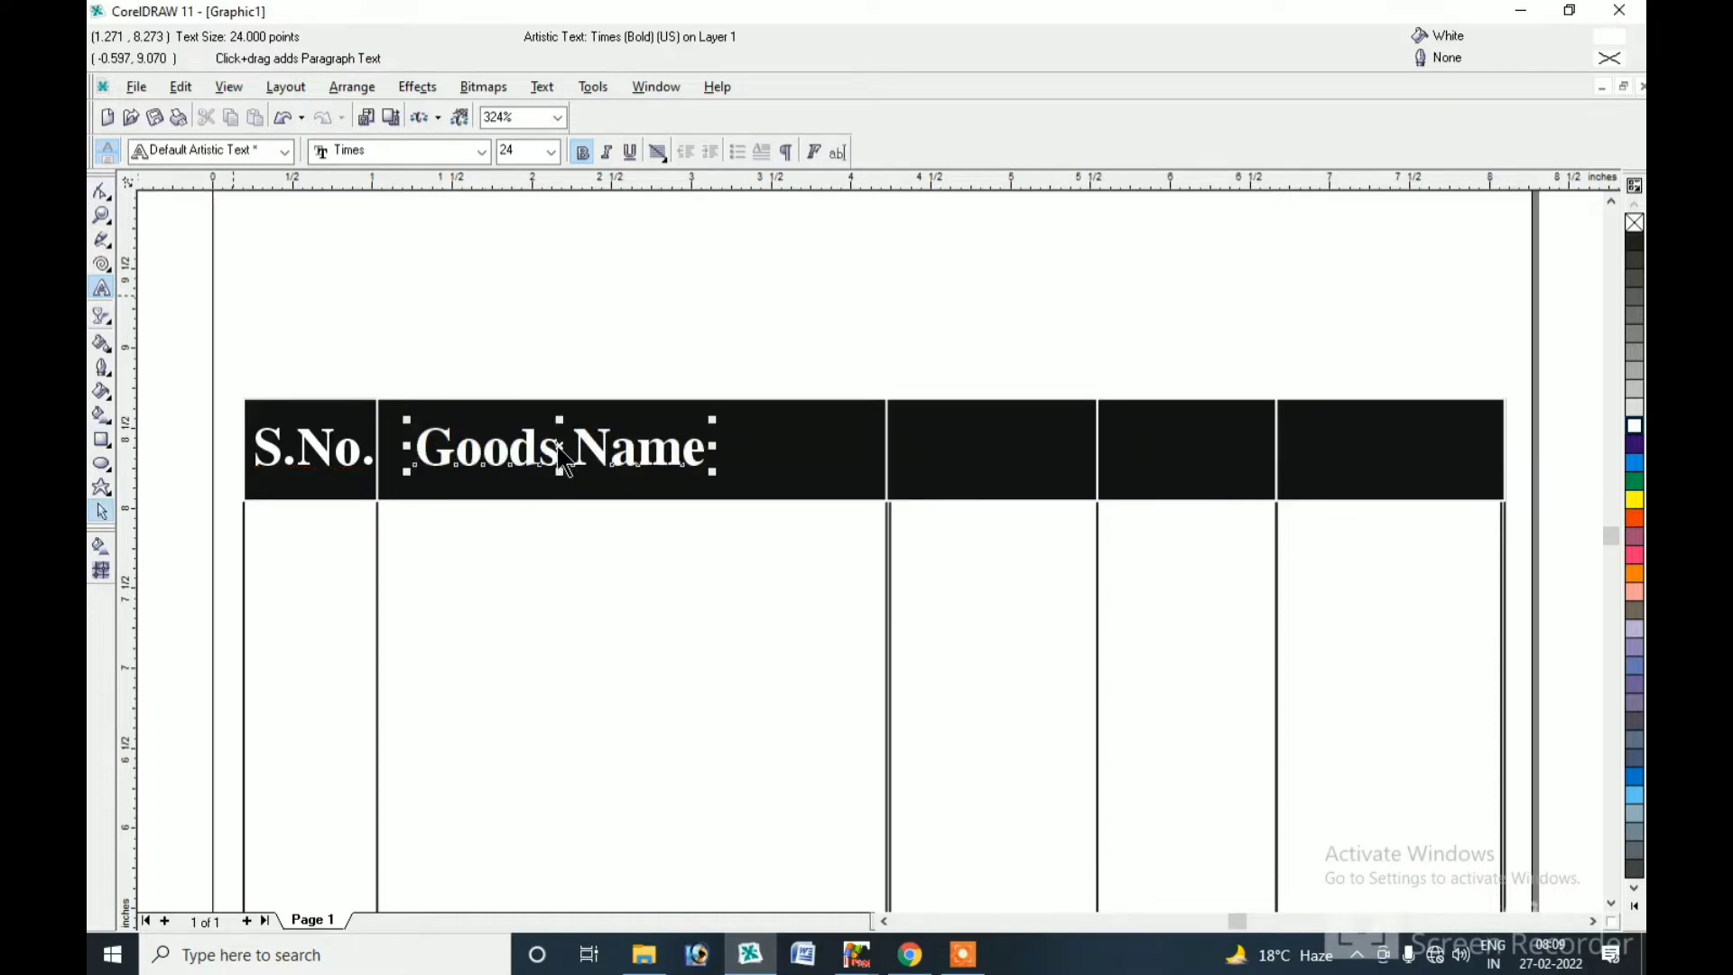
Copy the heading into the third cell and retype it as 'Rate'.
{"action": "left_click_drag", "start_coordinate": [563, 452], "coordinate": [1045, 453]}
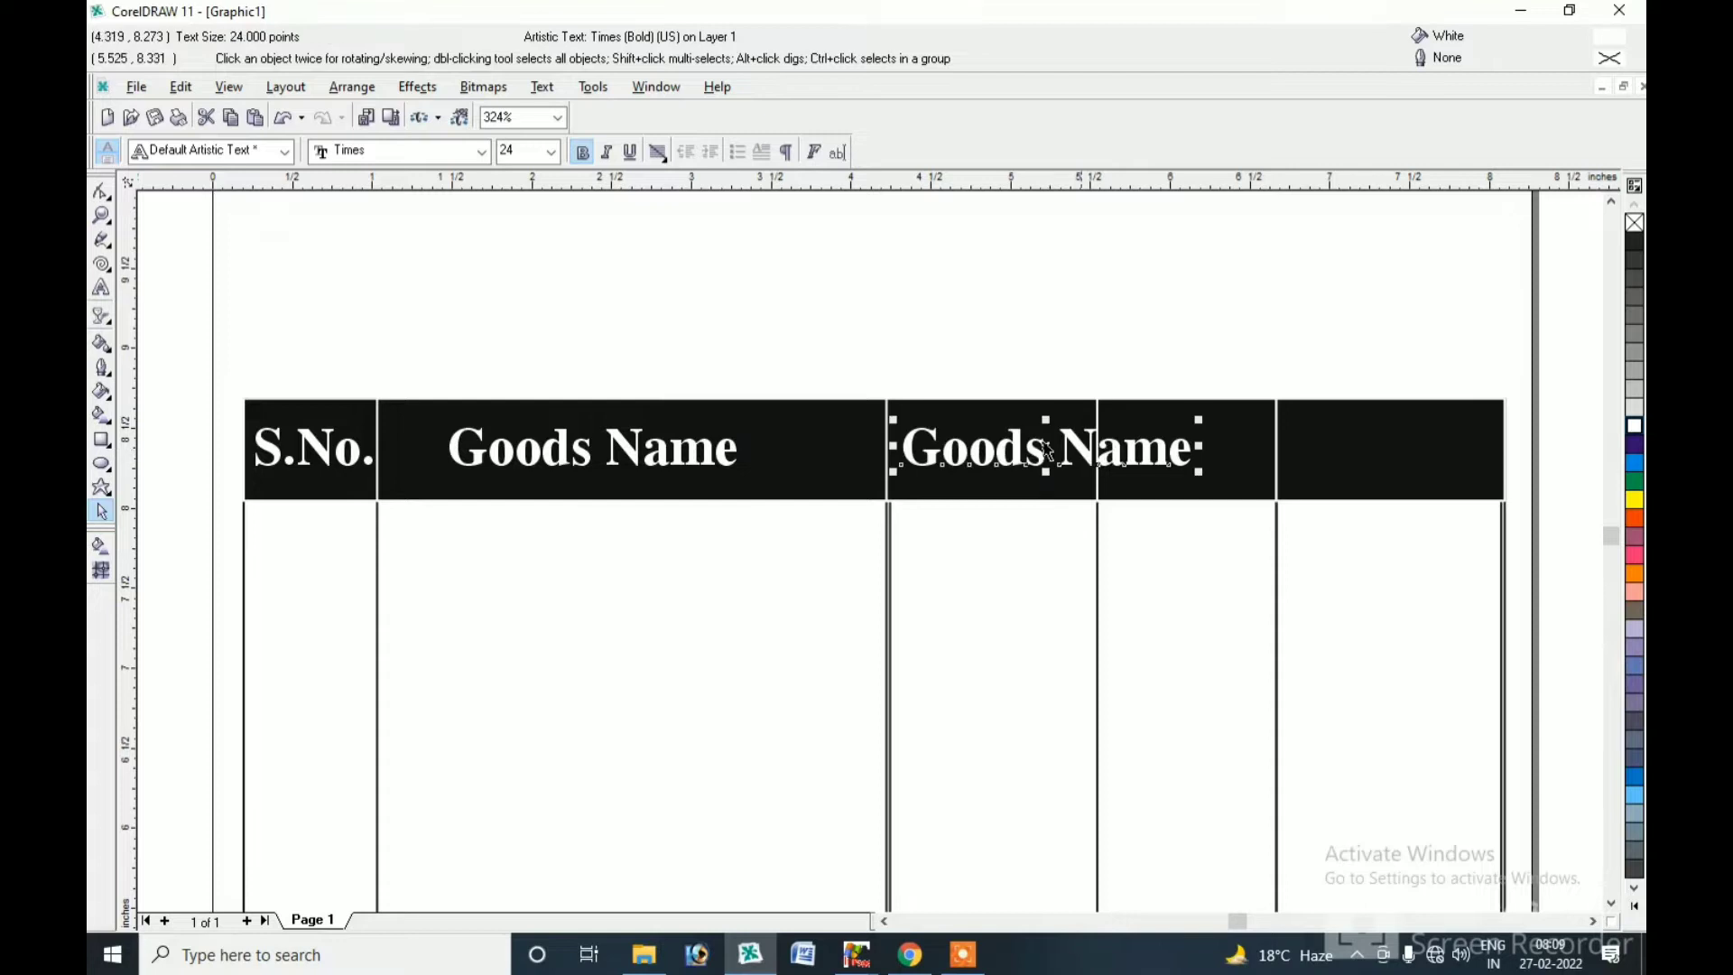
{"action": "left_click", "coordinate": [102, 287]}
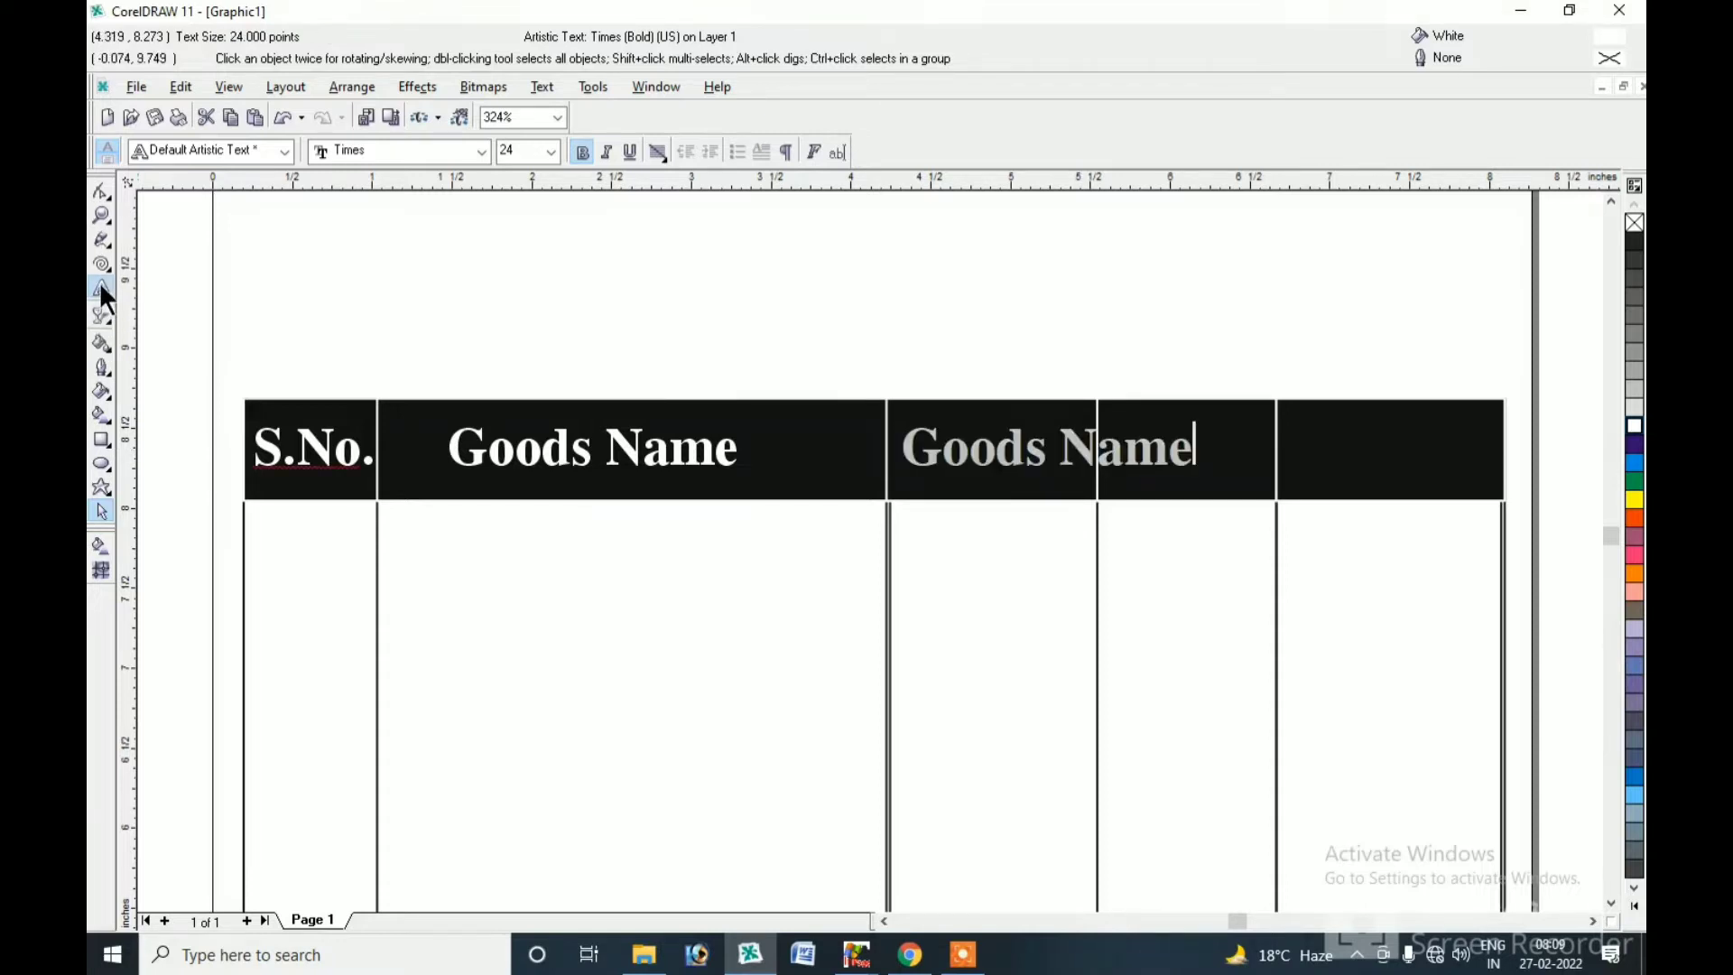
{"action": "key", "text": "BackSpace"}
{"action": "key", "text": "BackSpace"}
{"action": "key", "text": "BackSpace"}
{"action": "key", "text": "BackSpace"}
{"action": "key", "text": "BackSpace"}
{"action": "key", "text": "BackSpace"}
{"action": "key", "text": "BackSpace"}
{"action": "key", "text": "BackSpace"}
{"action": "key", "text": "BackSpace"}
{"action": "key", "text": "BackSpace"}
{"action": "type", "text": "Rate"}
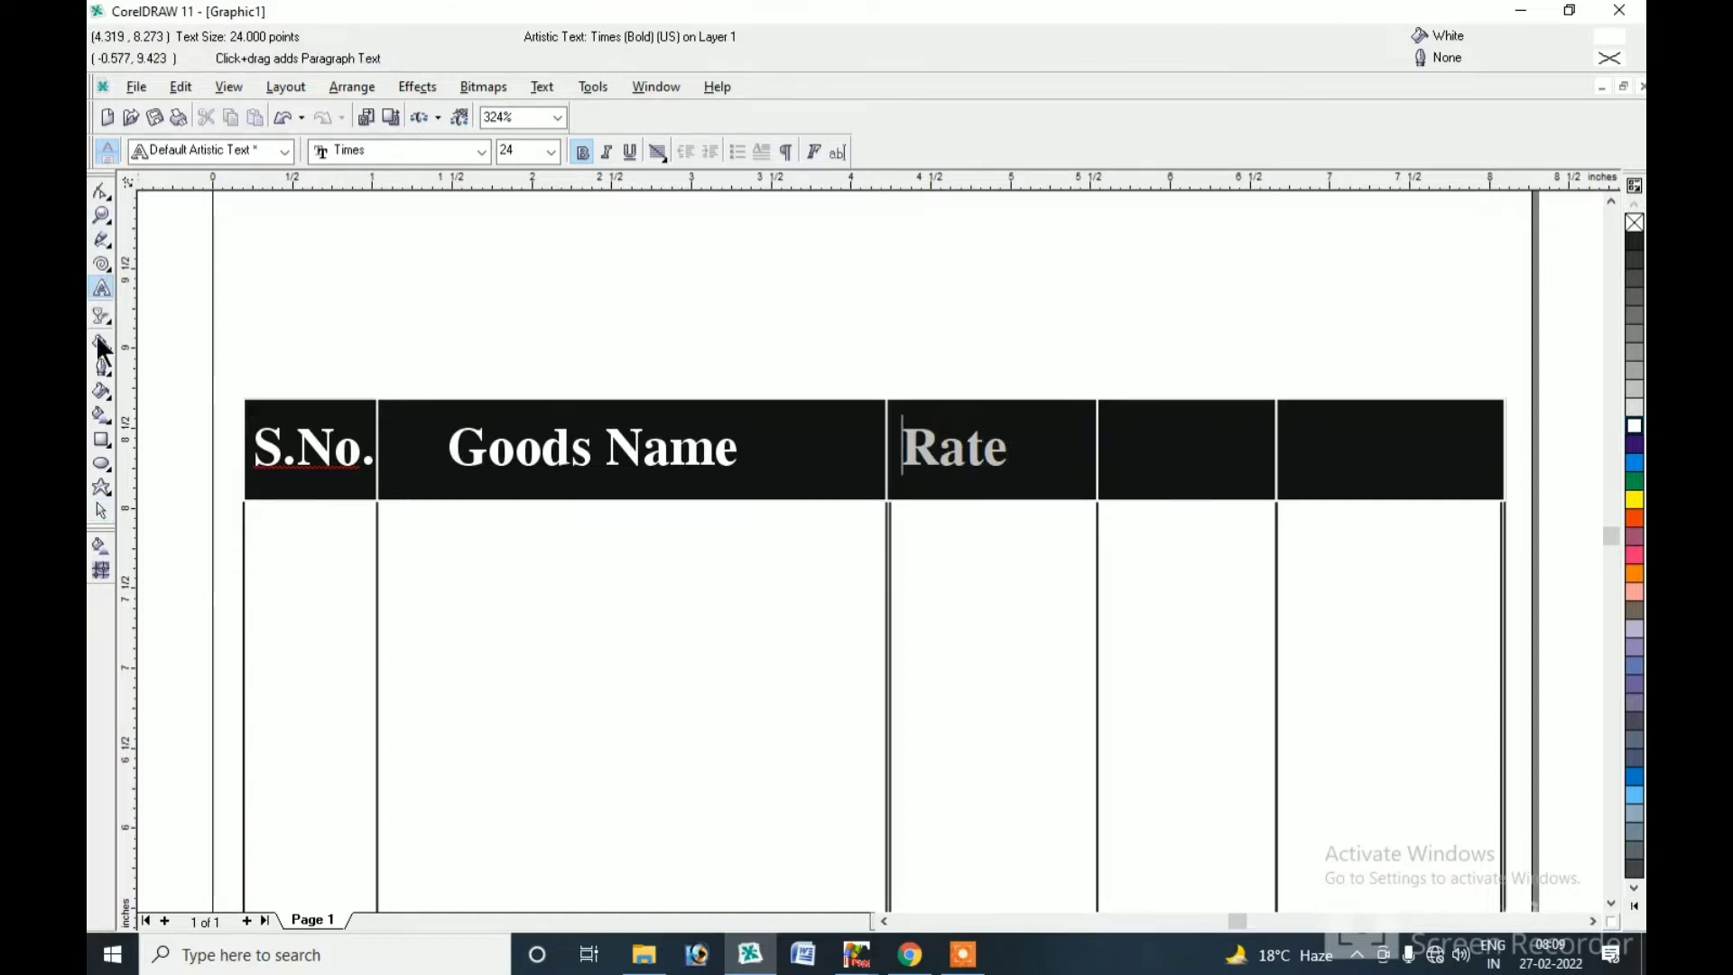
{"action": "left_click", "coordinate": [99, 512]}
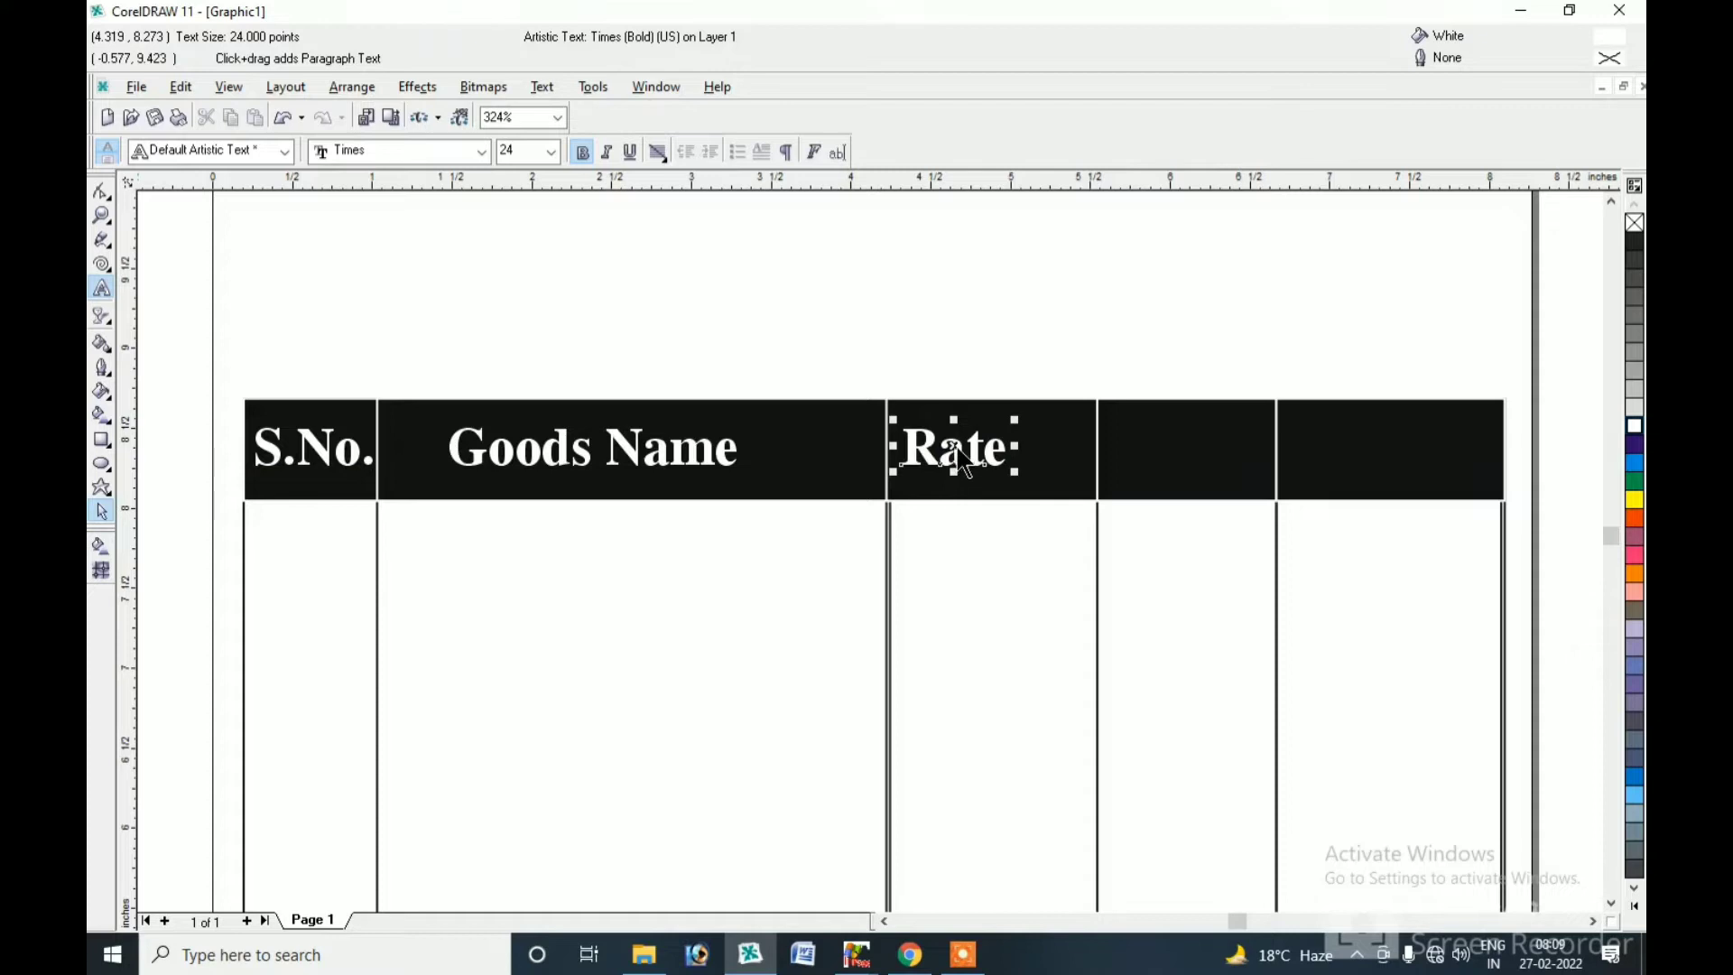
Copy Rate into the fourth cell, nudge the third-cell Rate right, and relabel the copy 'QNTY'.
{"action": "left_click_drag", "start_coordinate": [953, 445], "coordinate": [1181, 454]}
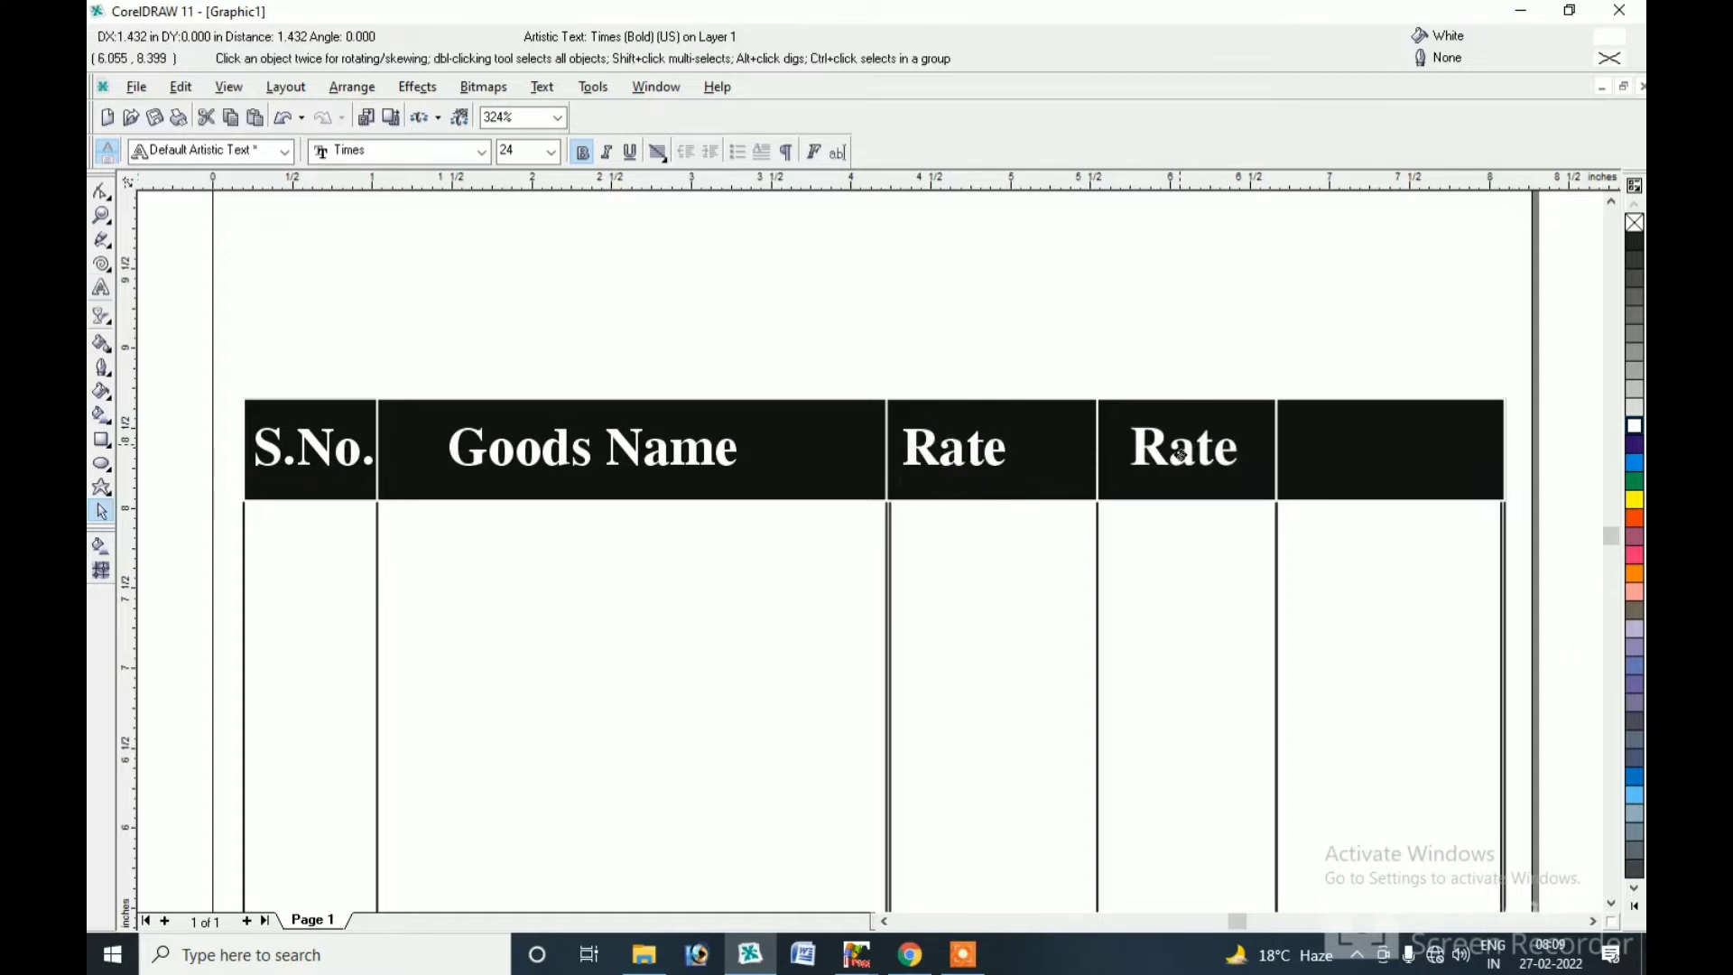
{"action": "left_click", "coordinate": [995, 451]}
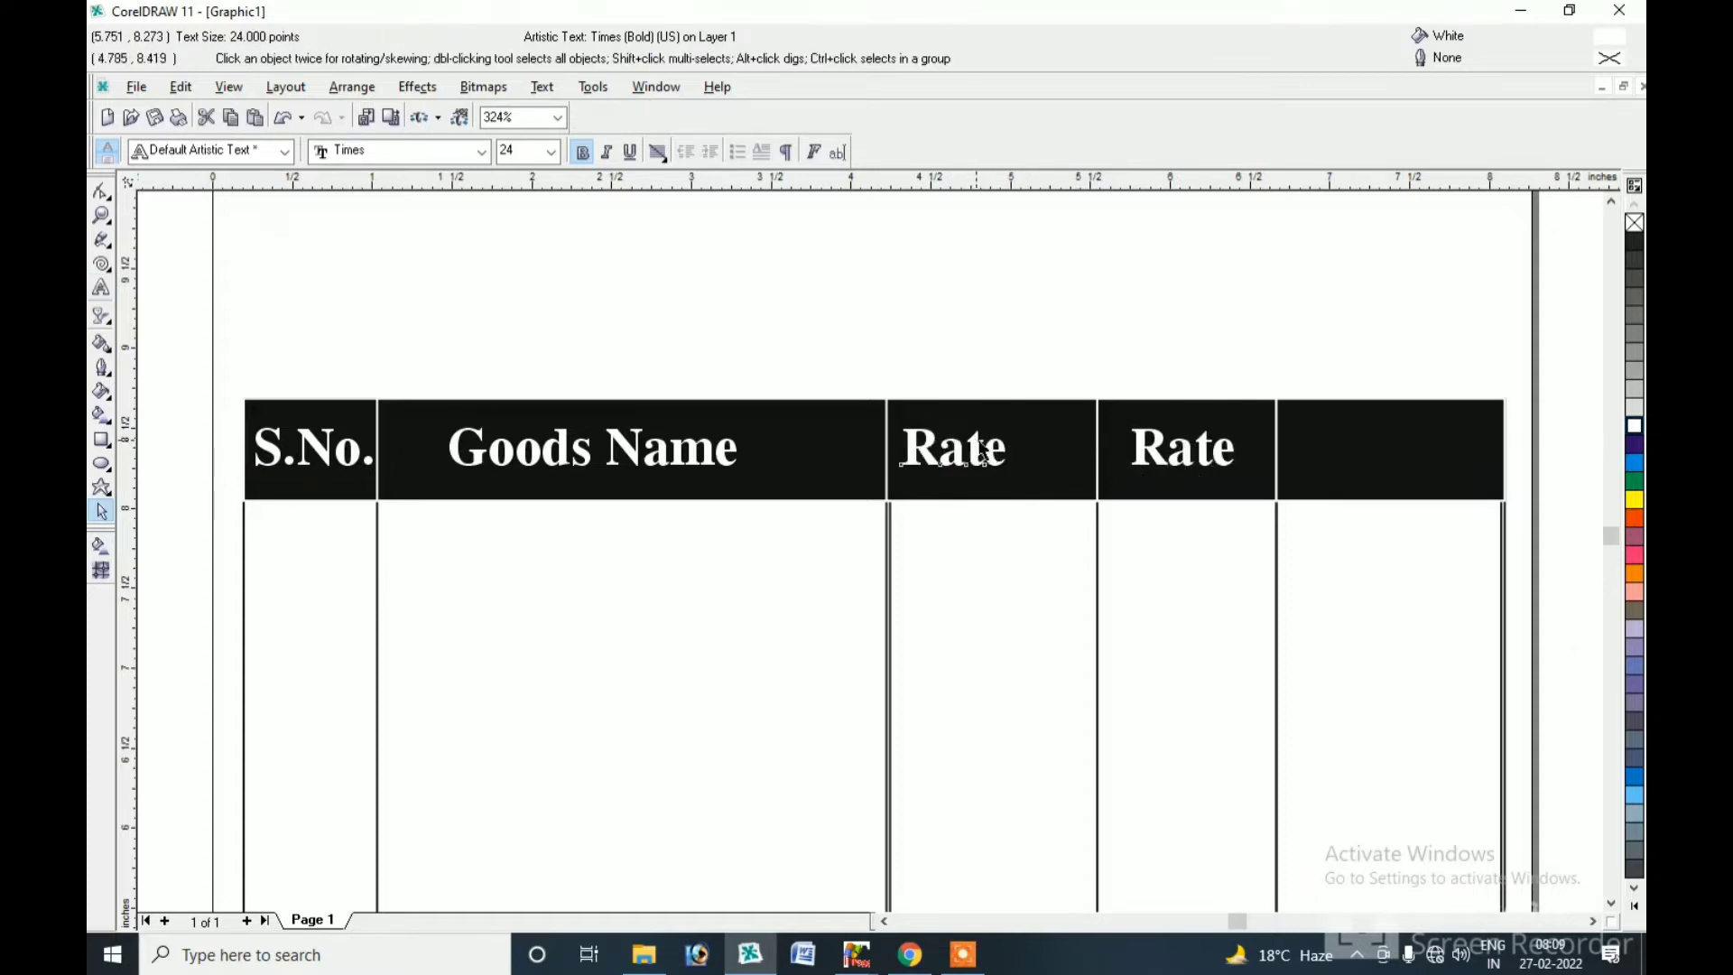
{"action": "left_click_drag", "start_coordinate": [995, 451], "coordinate": [1009, 452]}
{"action": "left_click", "coordinate": [1178, 449]}
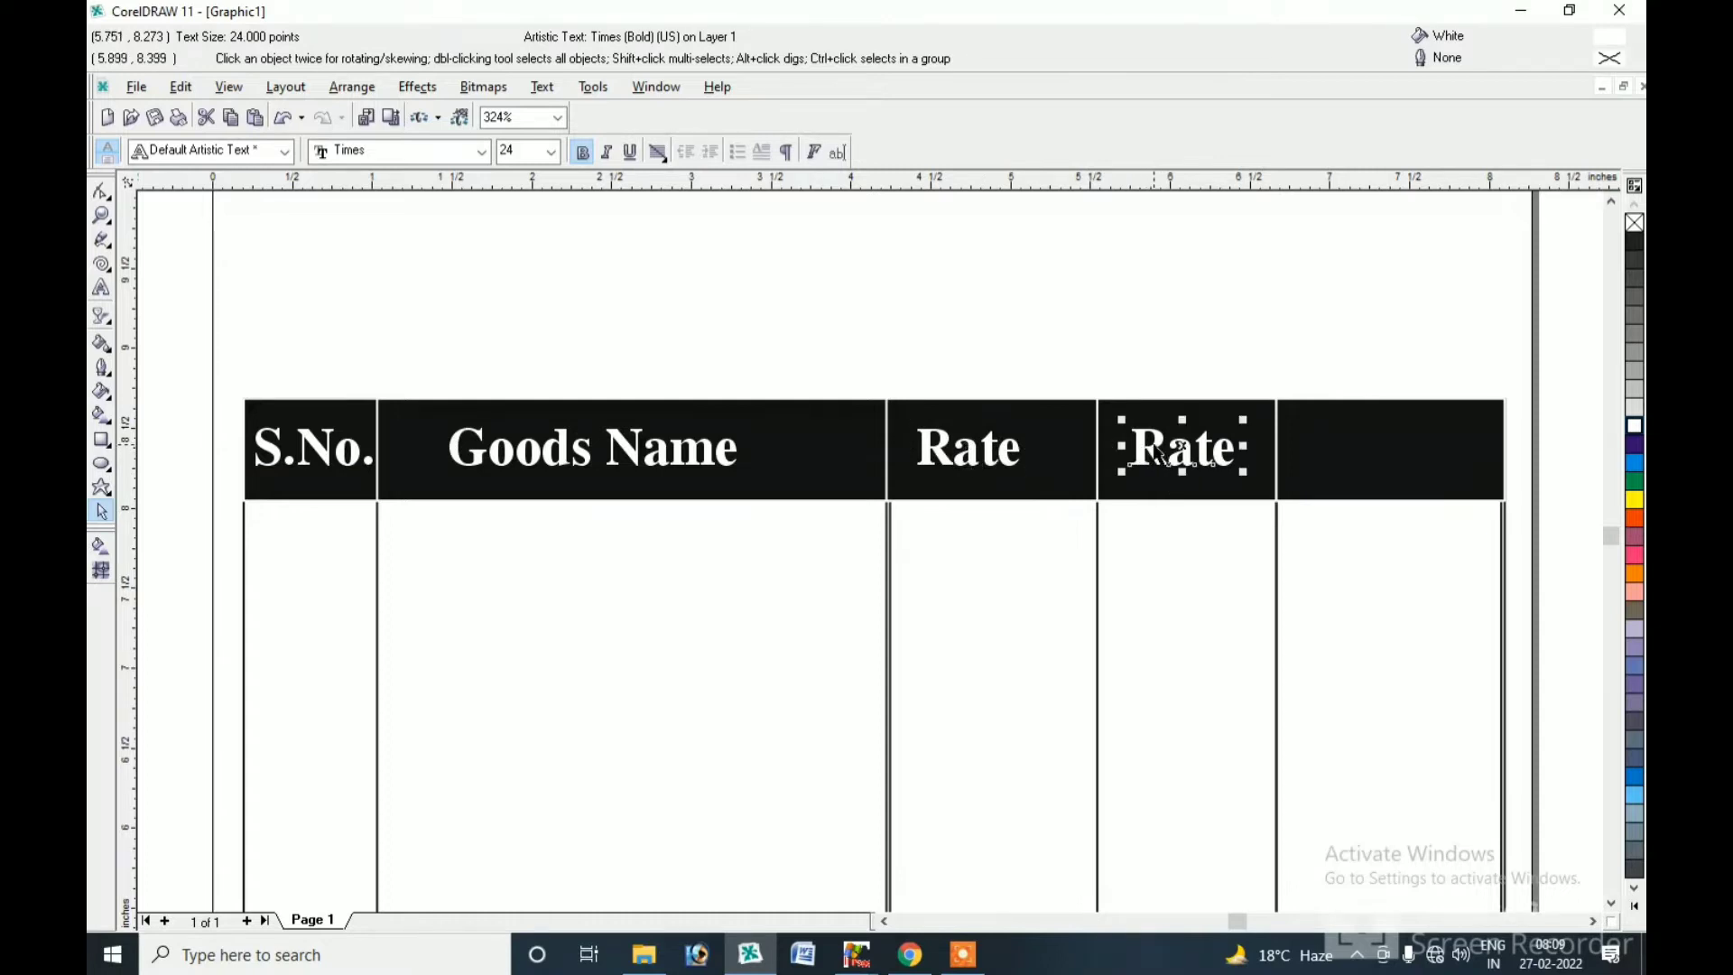
{"action": "left_click", "coordinate": [102, 286]}
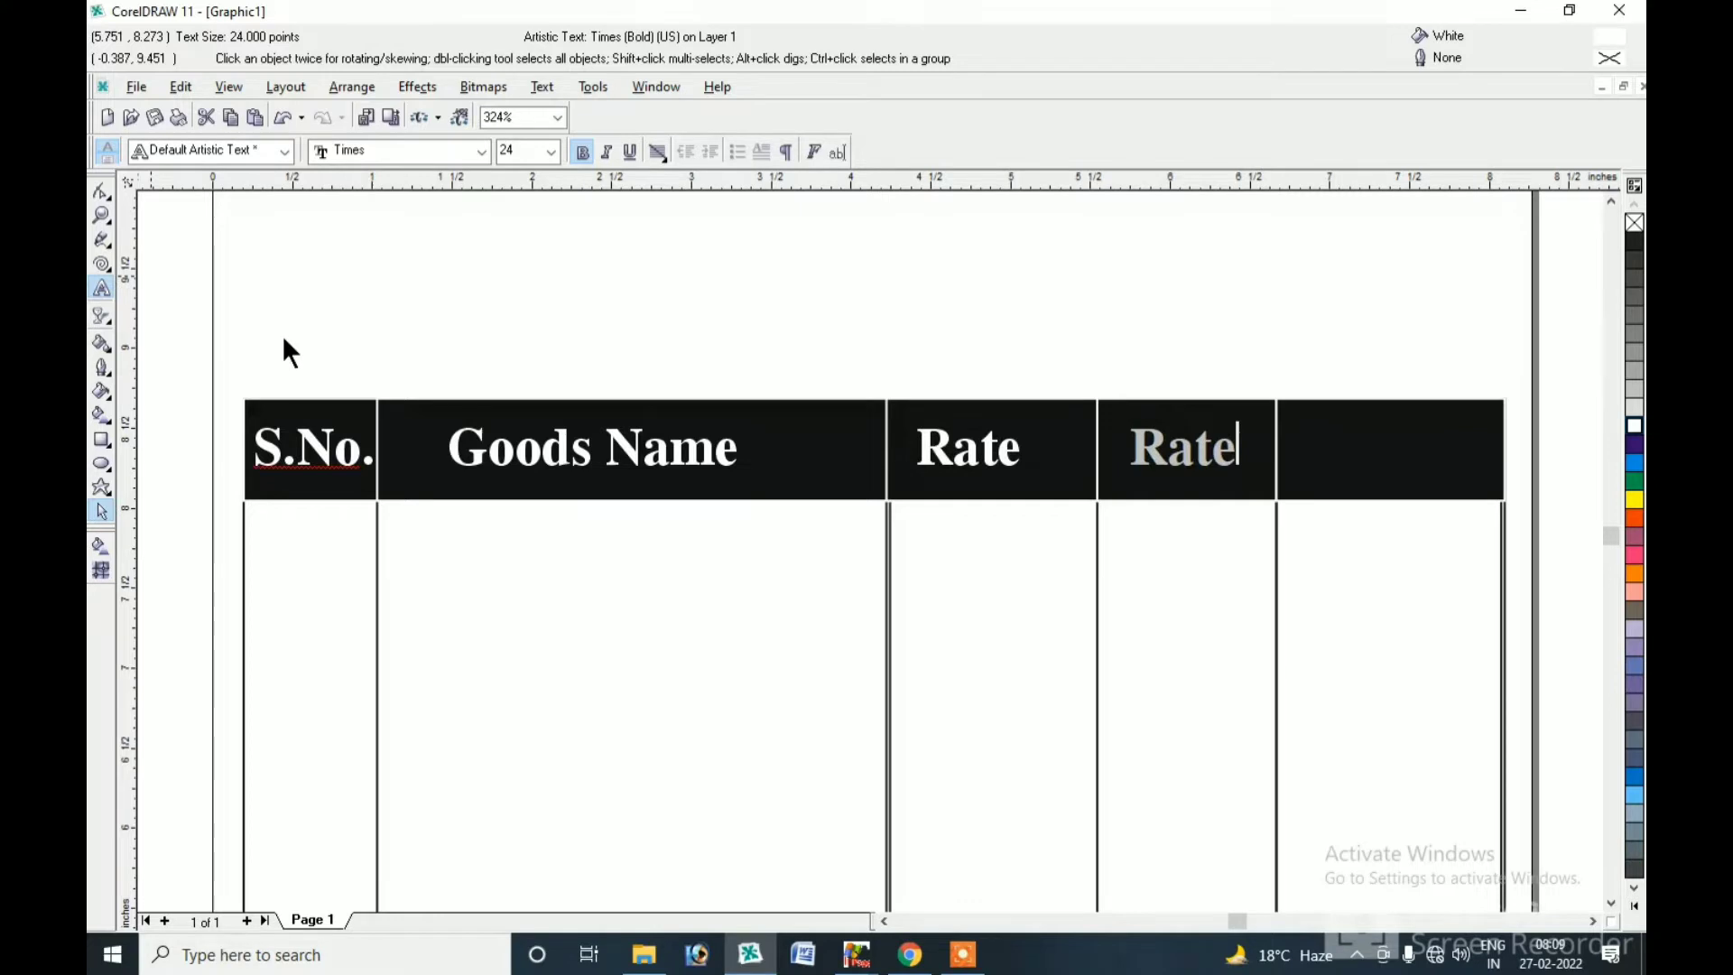
{"action": "key", "text": "ctrl+a"}
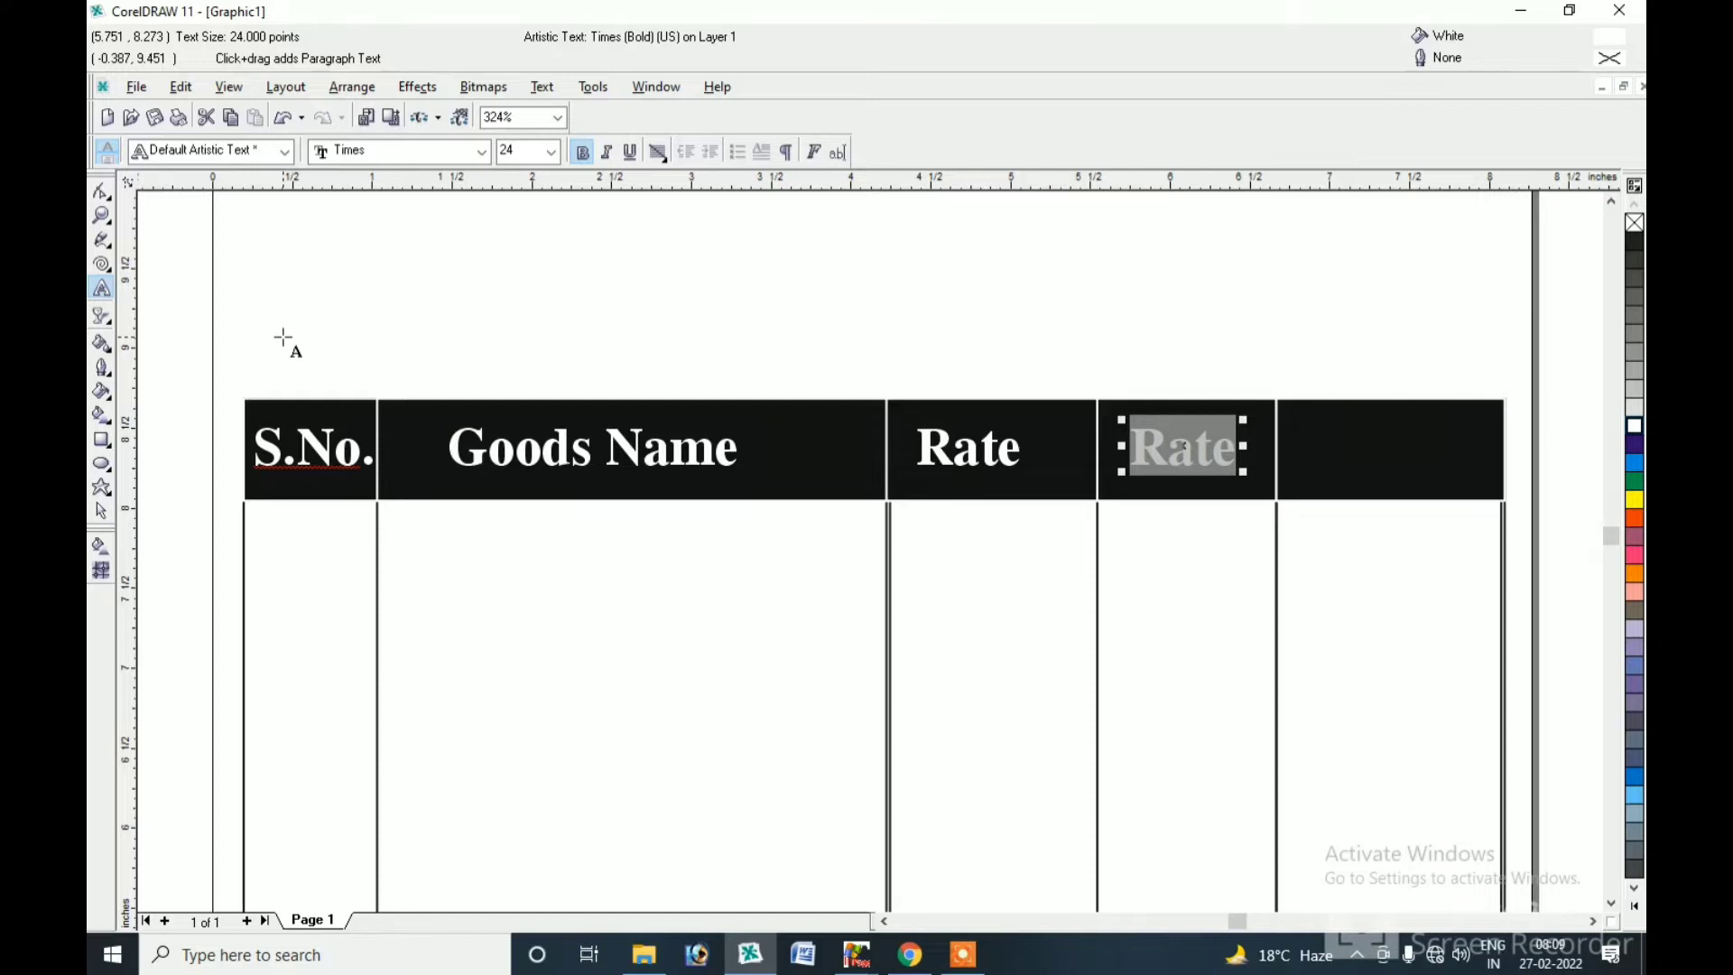
{"action": "type", "text": "Q"}
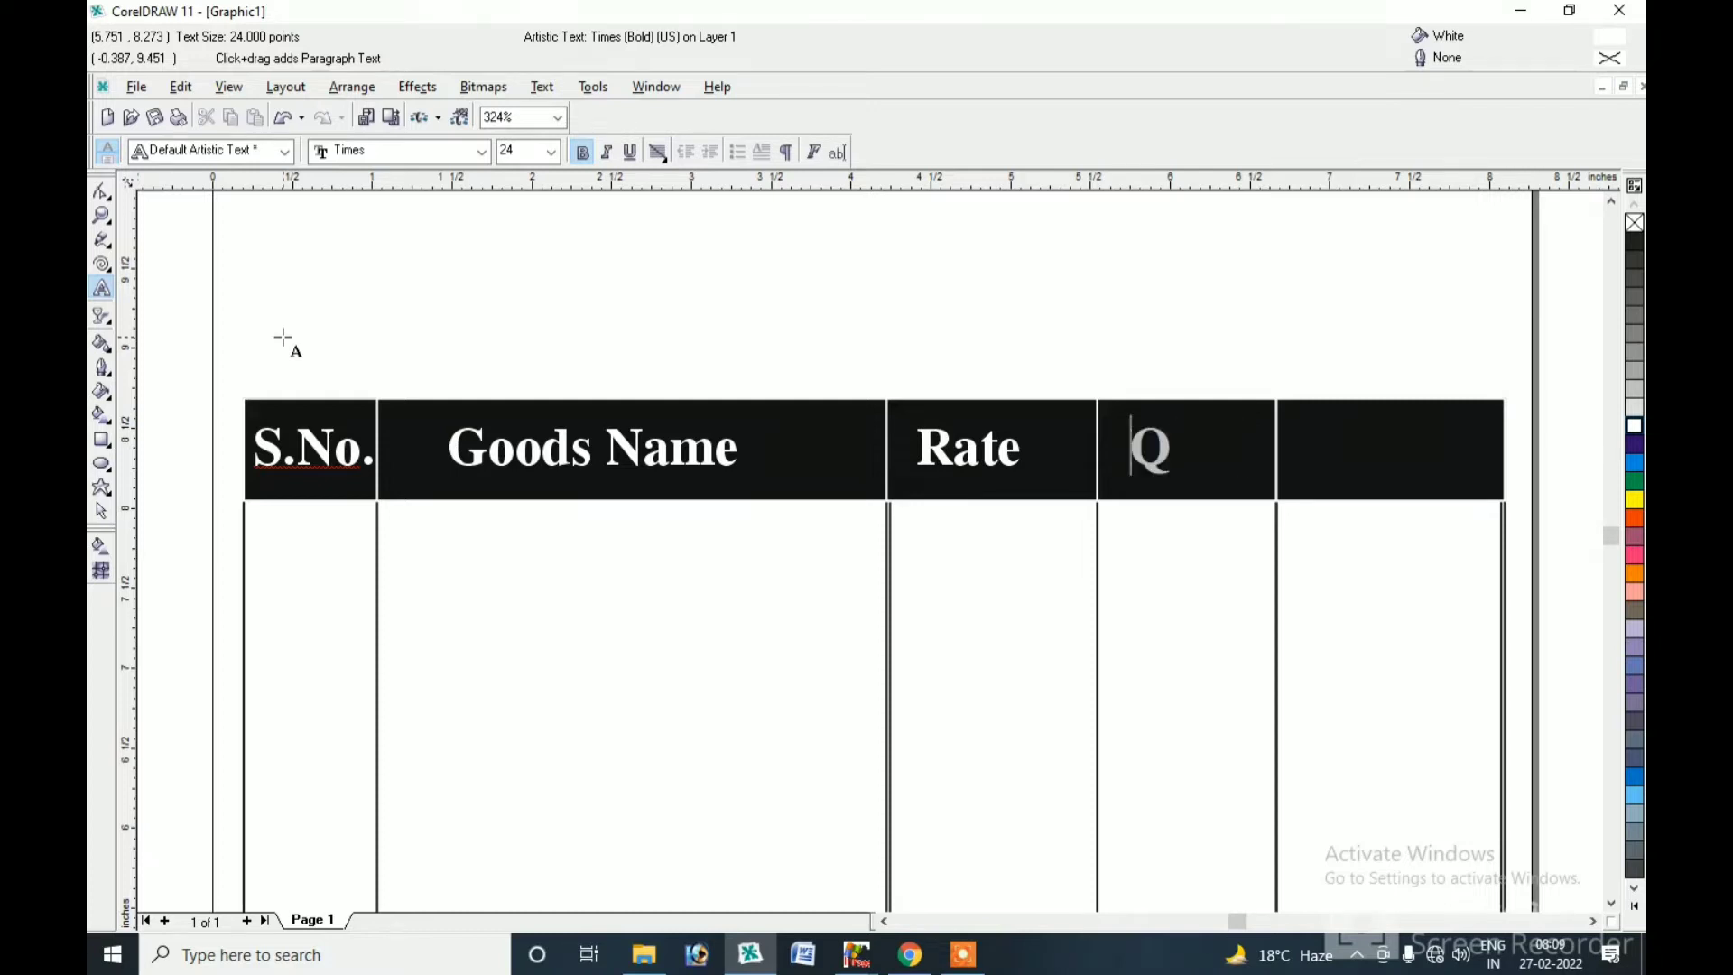
{"action": "type", "text": "Nty"}
{"action": "key", "text": "BackSpace"}
{"action": "key", "text": "BackSpace"}
{"action": "type", "text": "TY"}
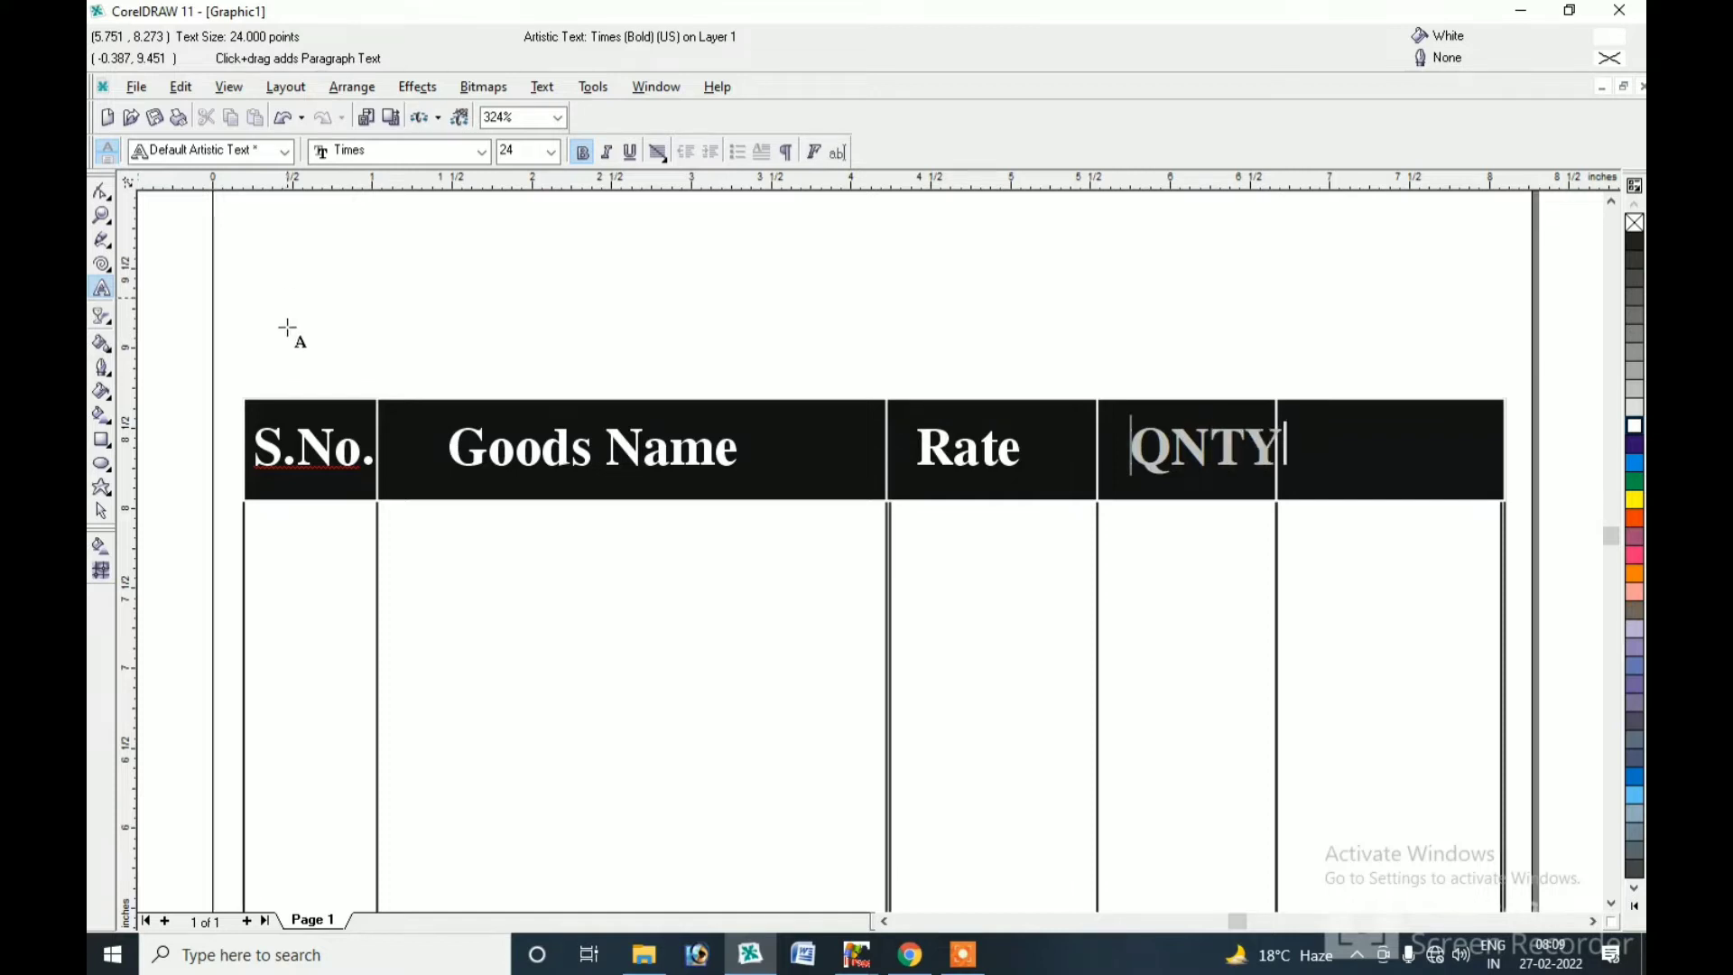
{"action": "left_click", "coordinate": [101, 511]}
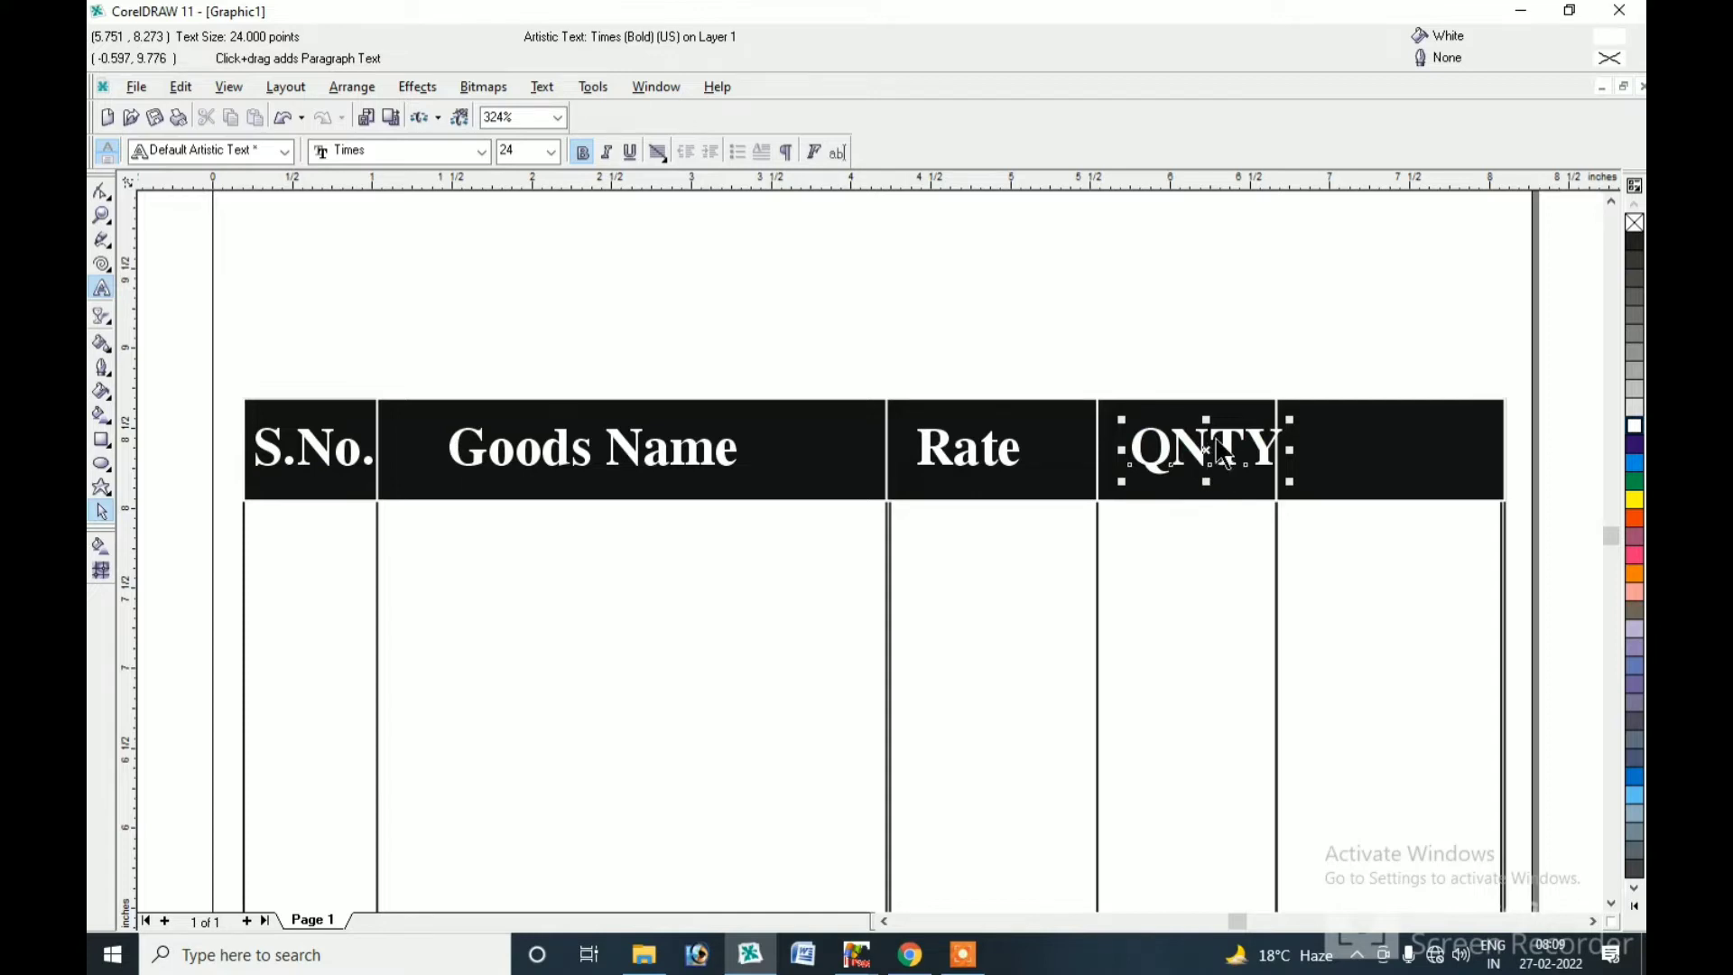
Copy QNTY into the last header cell and relabel it 'Amount'.
{"action": "left_click_drag", "start_coordinate": [1209, 452], "coordinate": [1365, 452]}
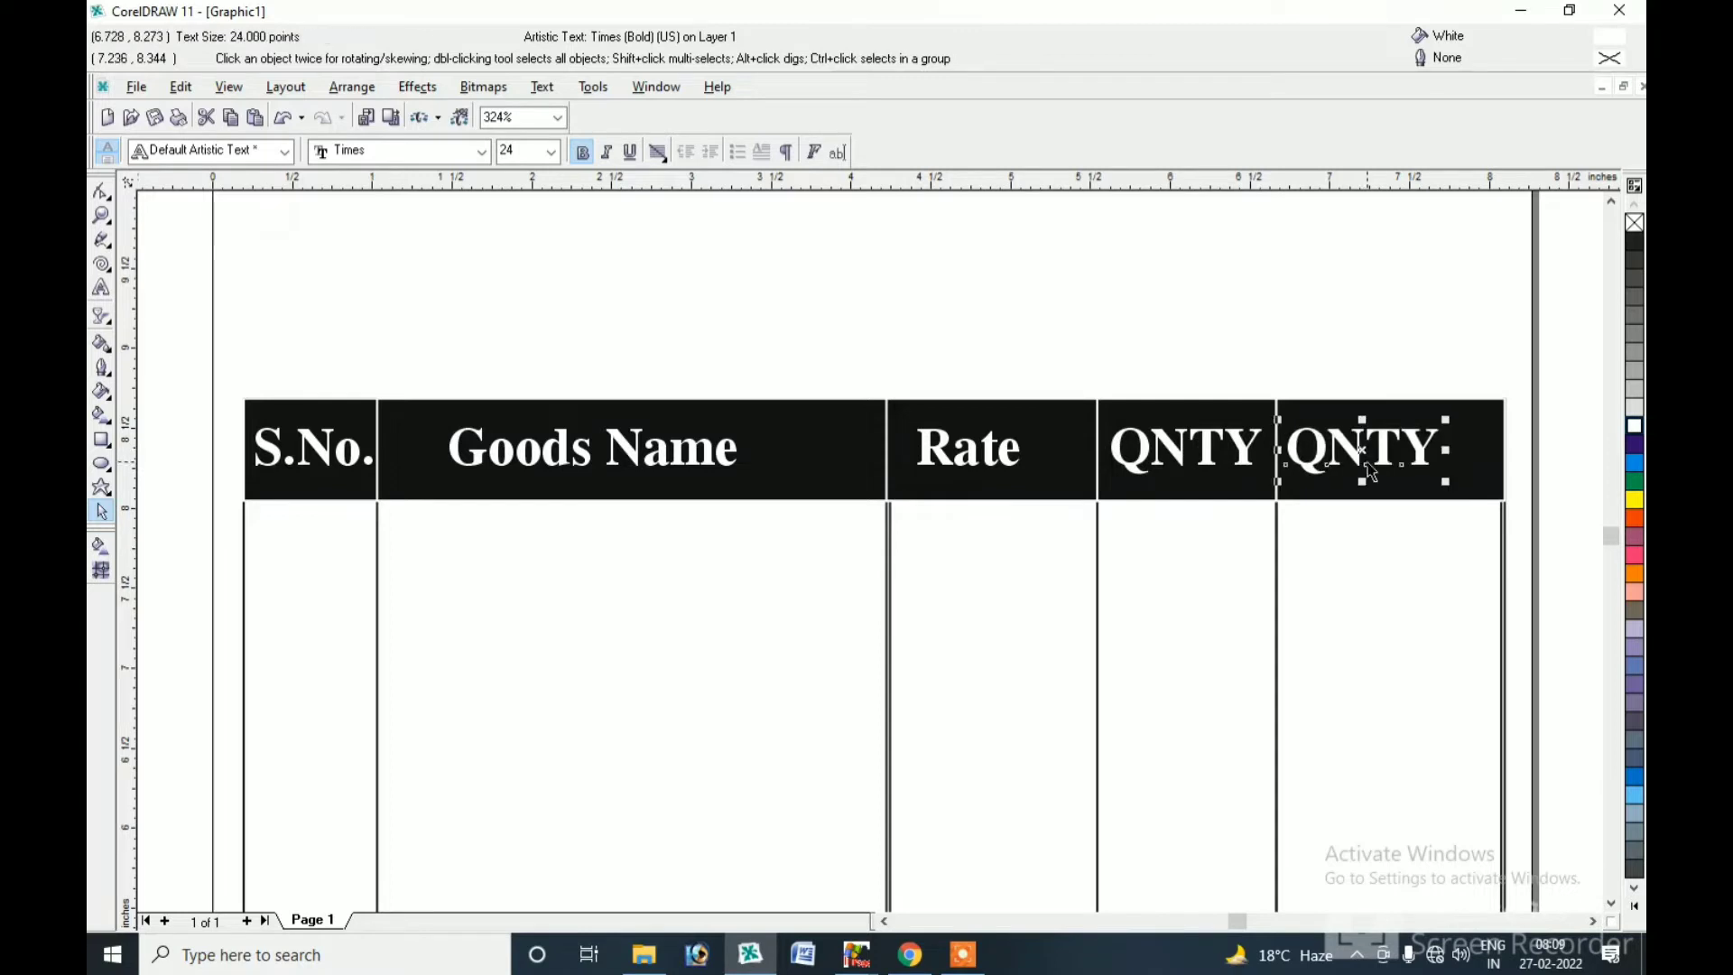
{"action": "left_click", "coordinate": [101, 293]}
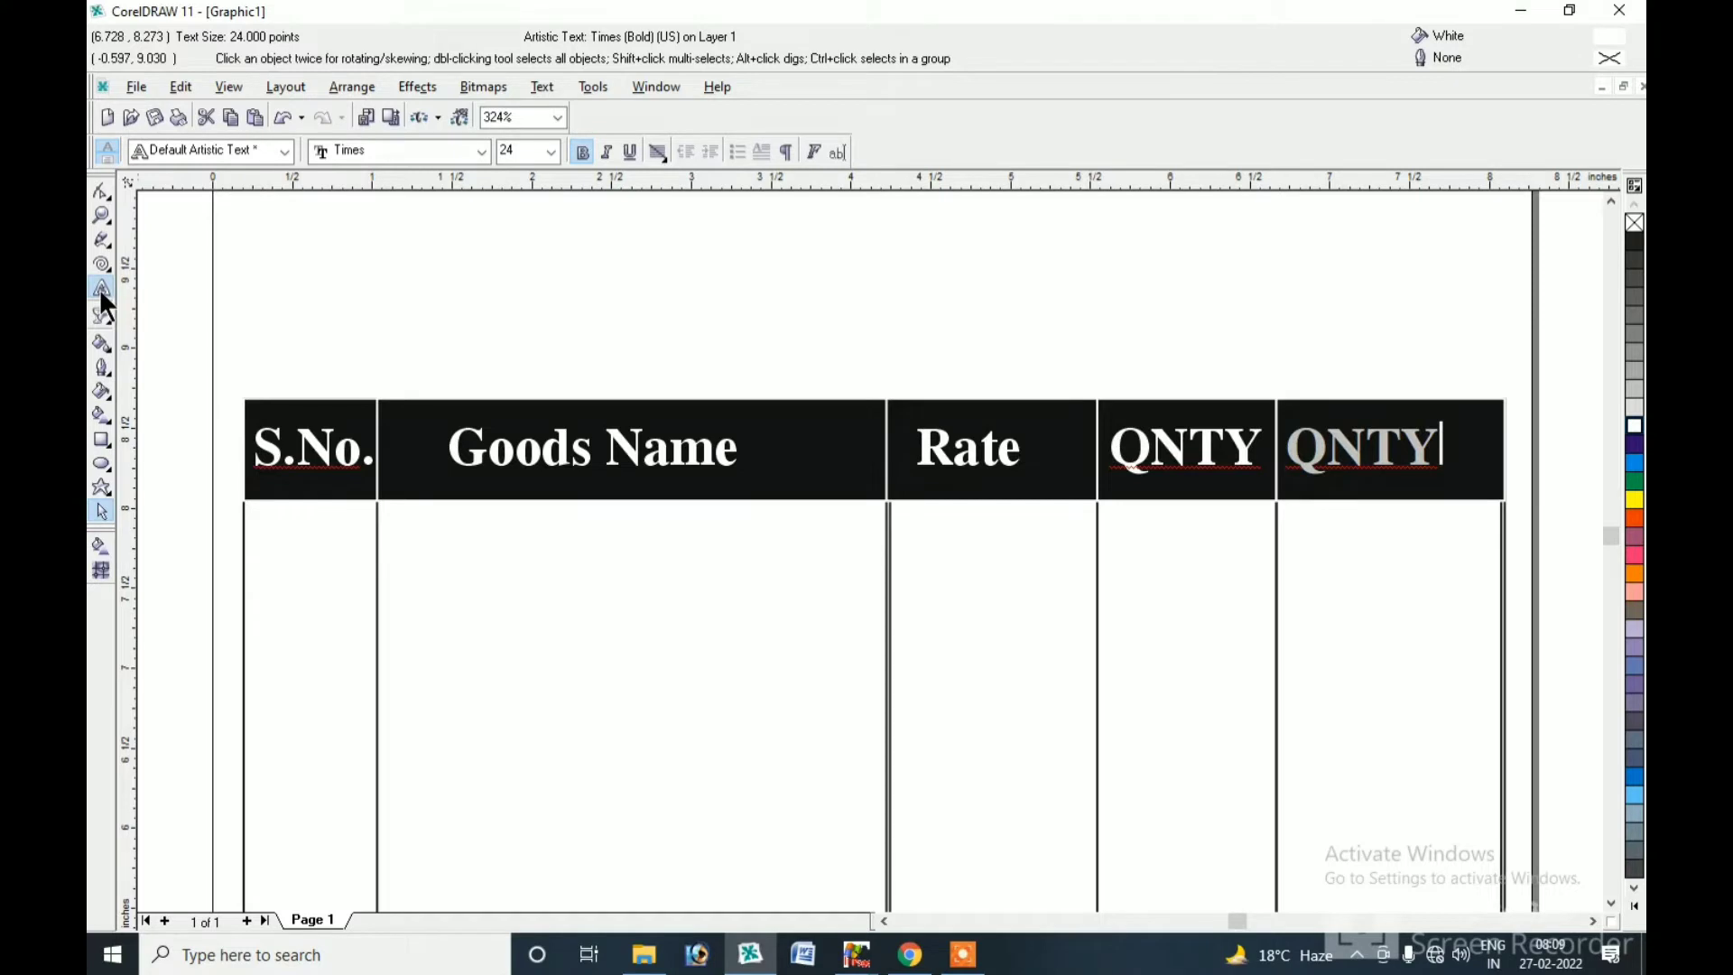
{"action": "key", "text": "ctrl+a"}
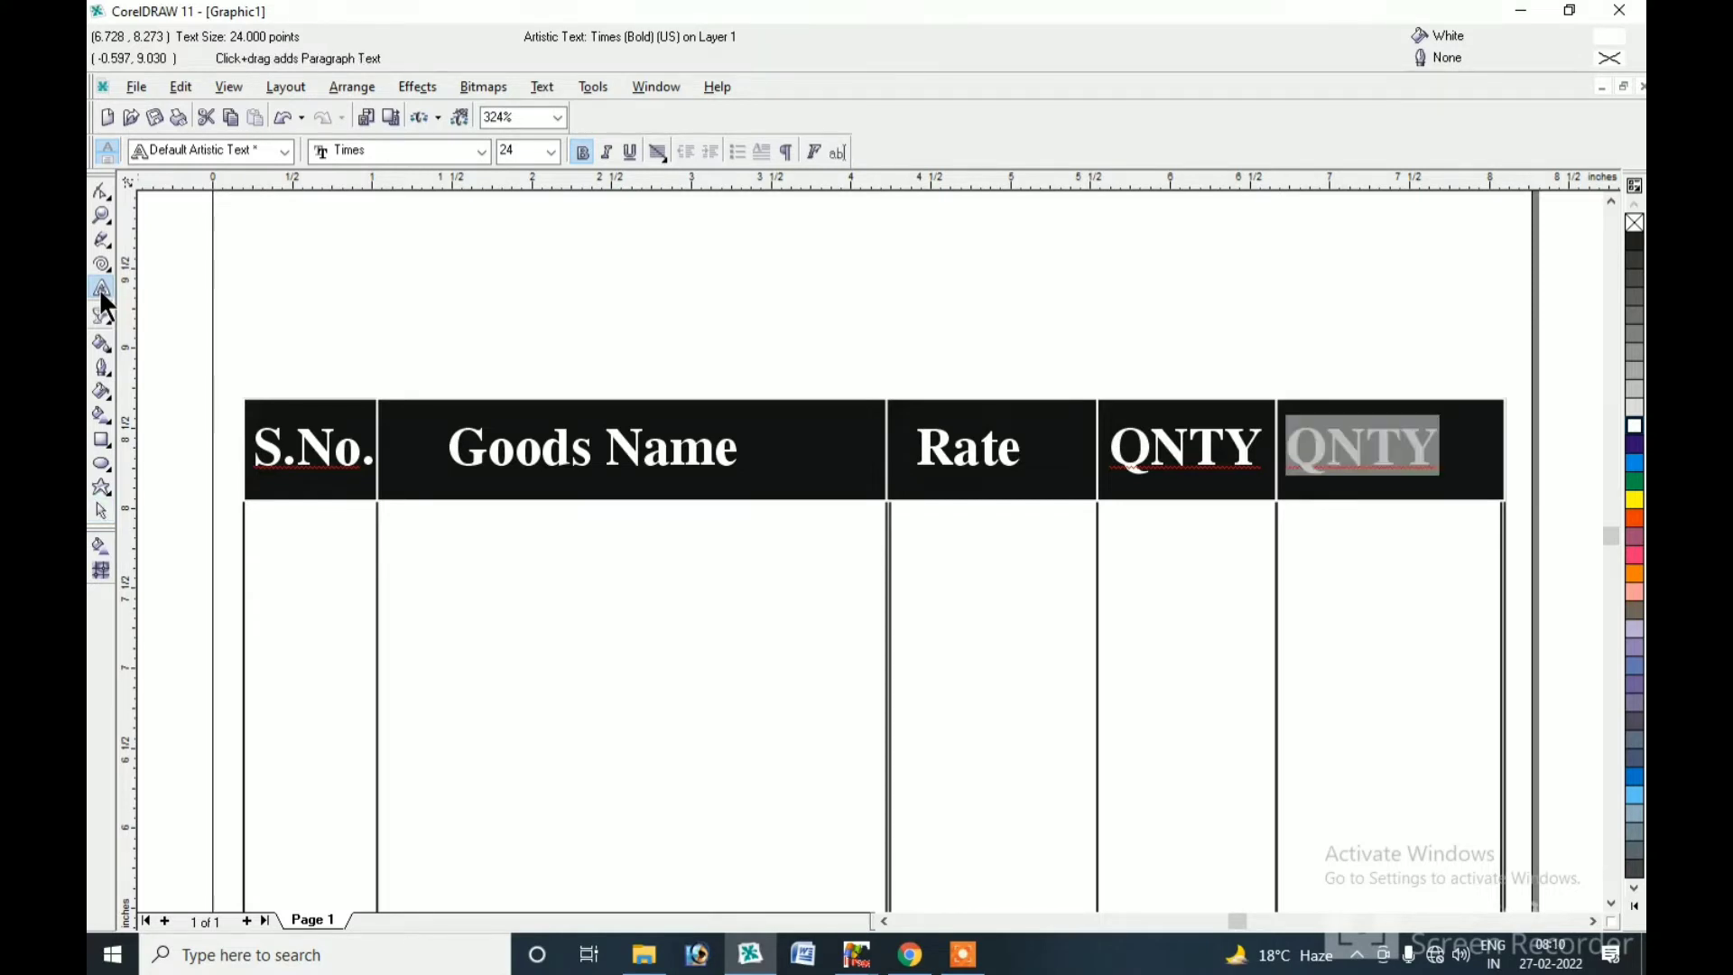
{"action": "type", "text": "Amounts"}
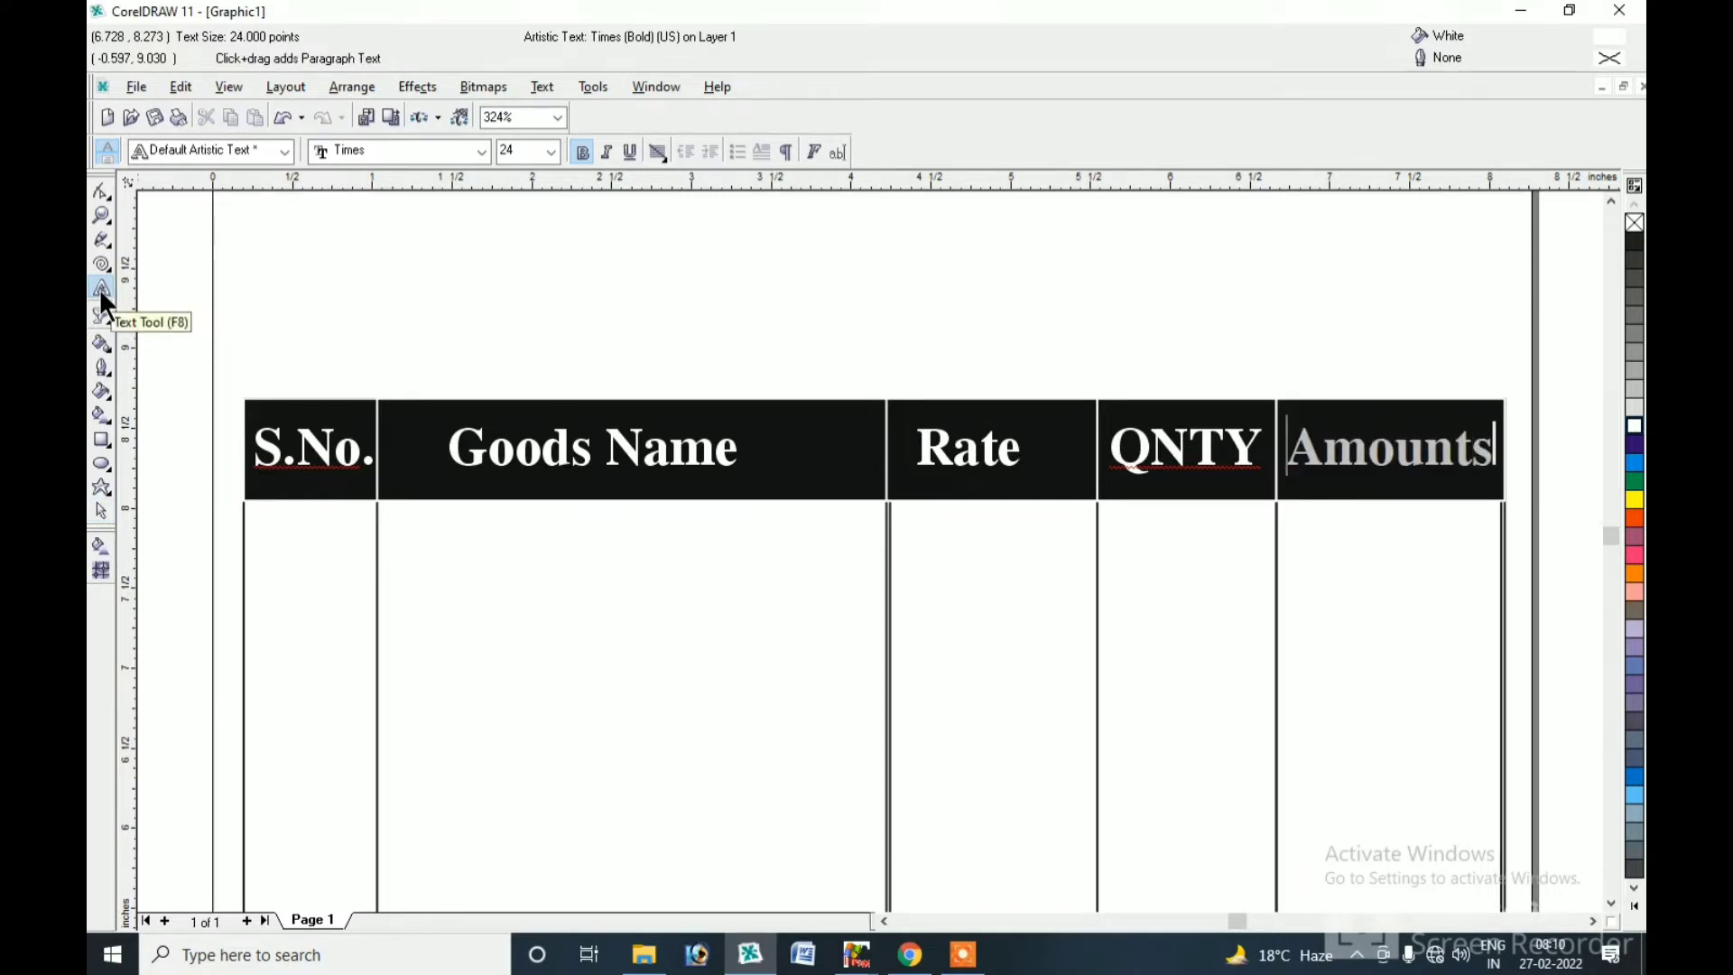
{"action": "key", "text": "BackSpace"}
{"action": "left_click", "coordinate": [101, 290]}
Drop a black copy of the Rate heading into the bottom cell, sized around 33 pt.
{"action": "double_click", "coordinate": [99, 219]}
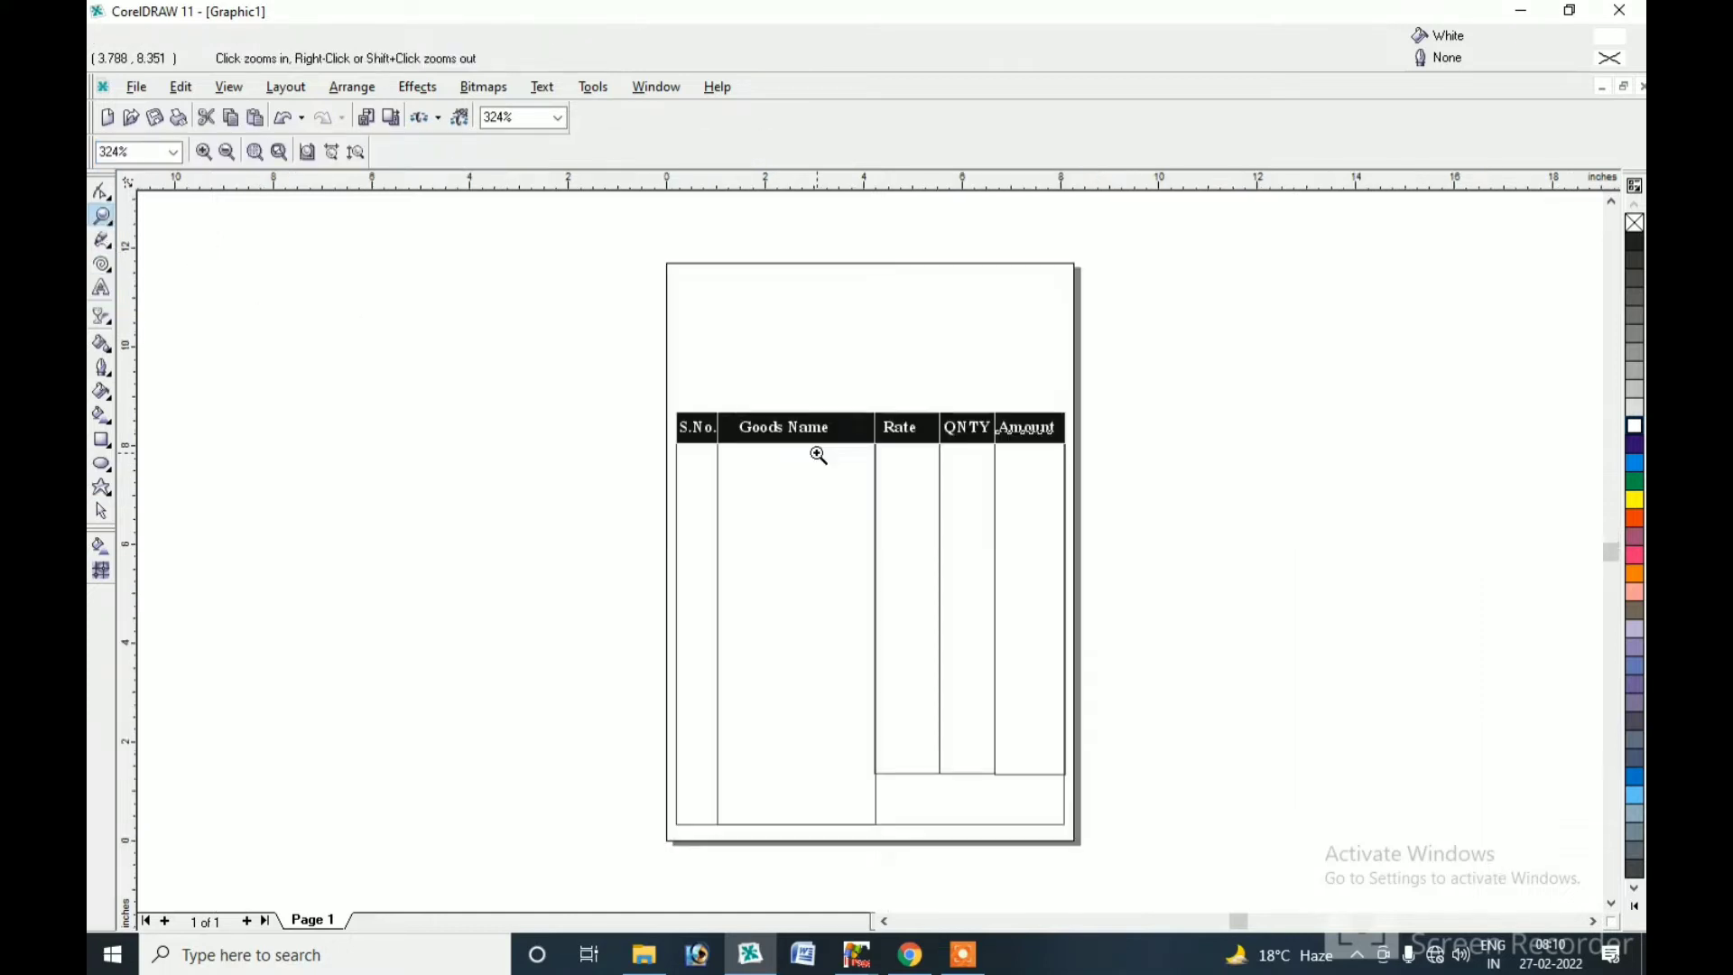
{"action": "left_click_drag", "start_coordinate": [669, 408], "coordinate": [1079, 834]}
{"action": "left_click", "coordinate": [101, 511]}
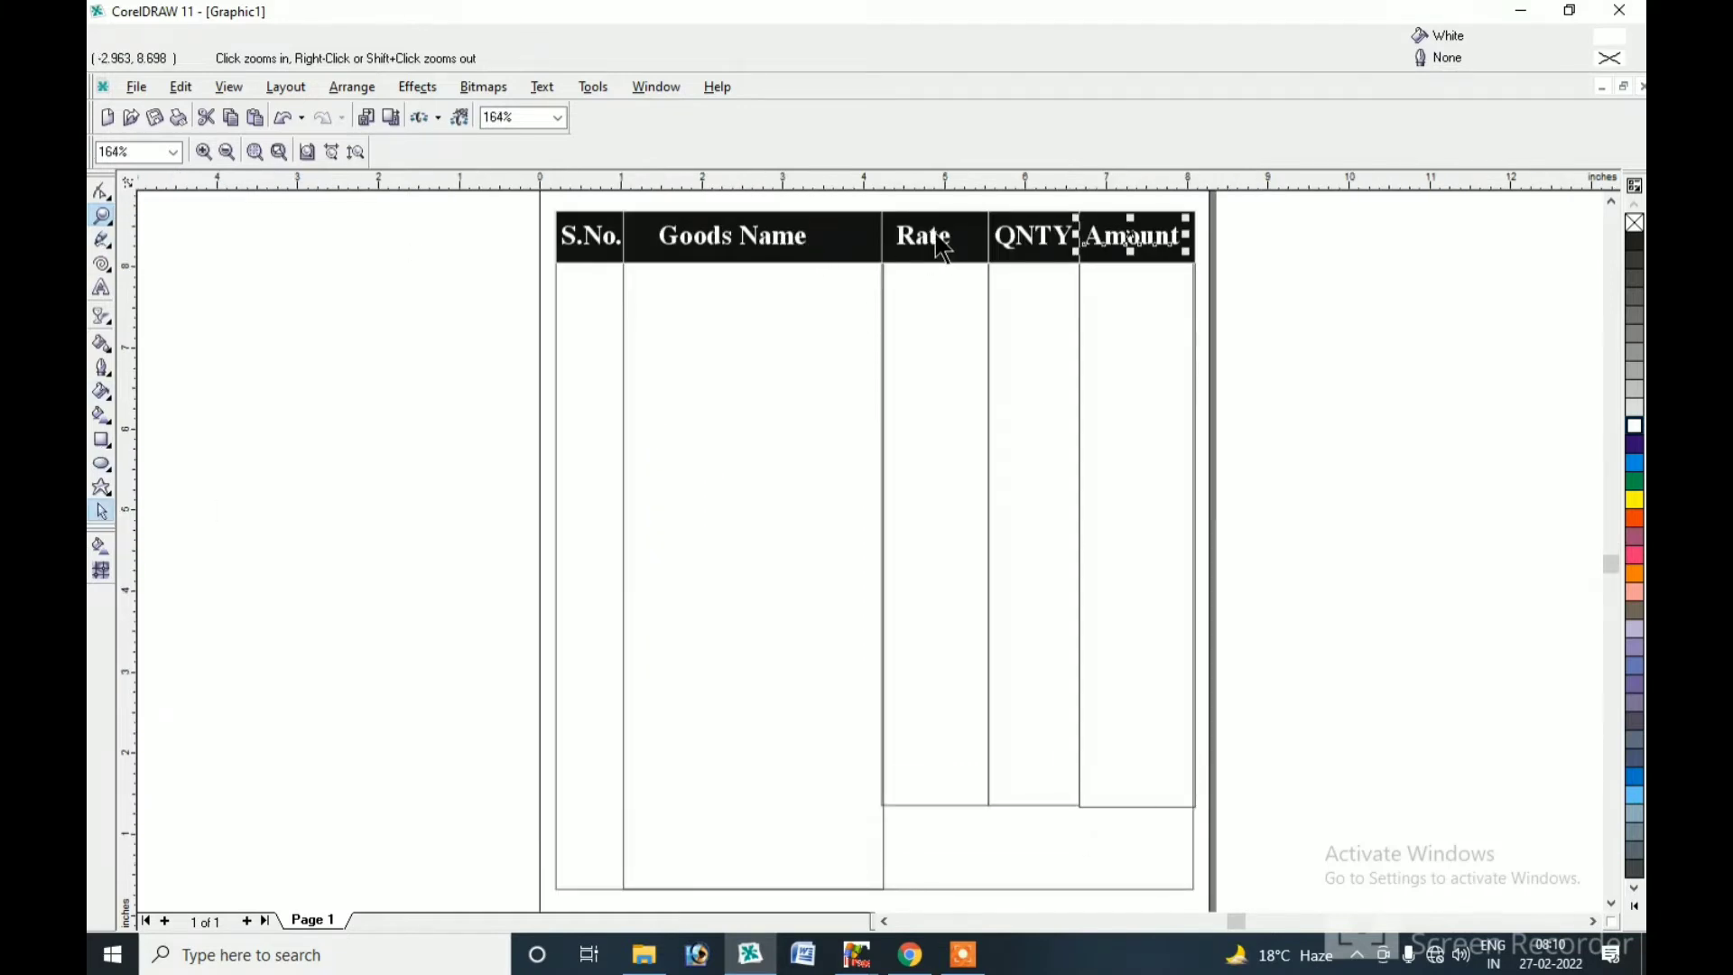
{"action": "left_click_drag", "start_coordinate": [985, 530], "coordinate": [957, 844]}
{"action": "right_click", "coordinate": [958, 844]}
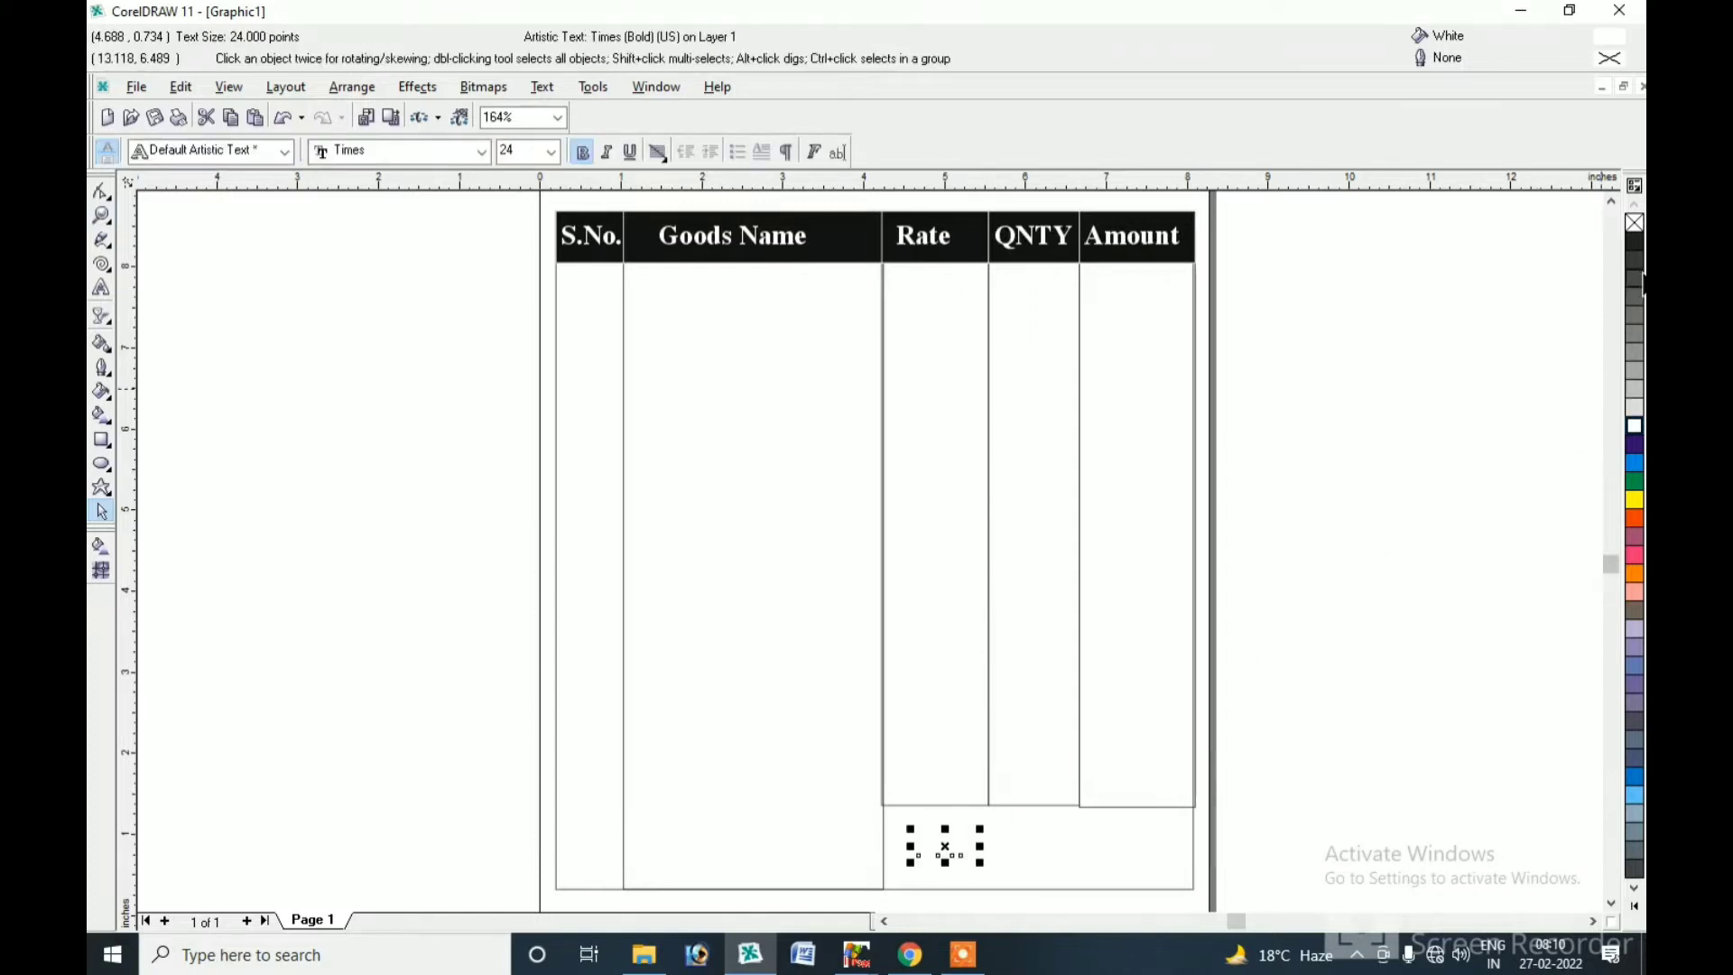
{"action": "left_click", "coordinate": [1633, 240]}
{"action": "left_click_drag", "start_coordinate": [983, 864], "coordinate": [1000, 873]}
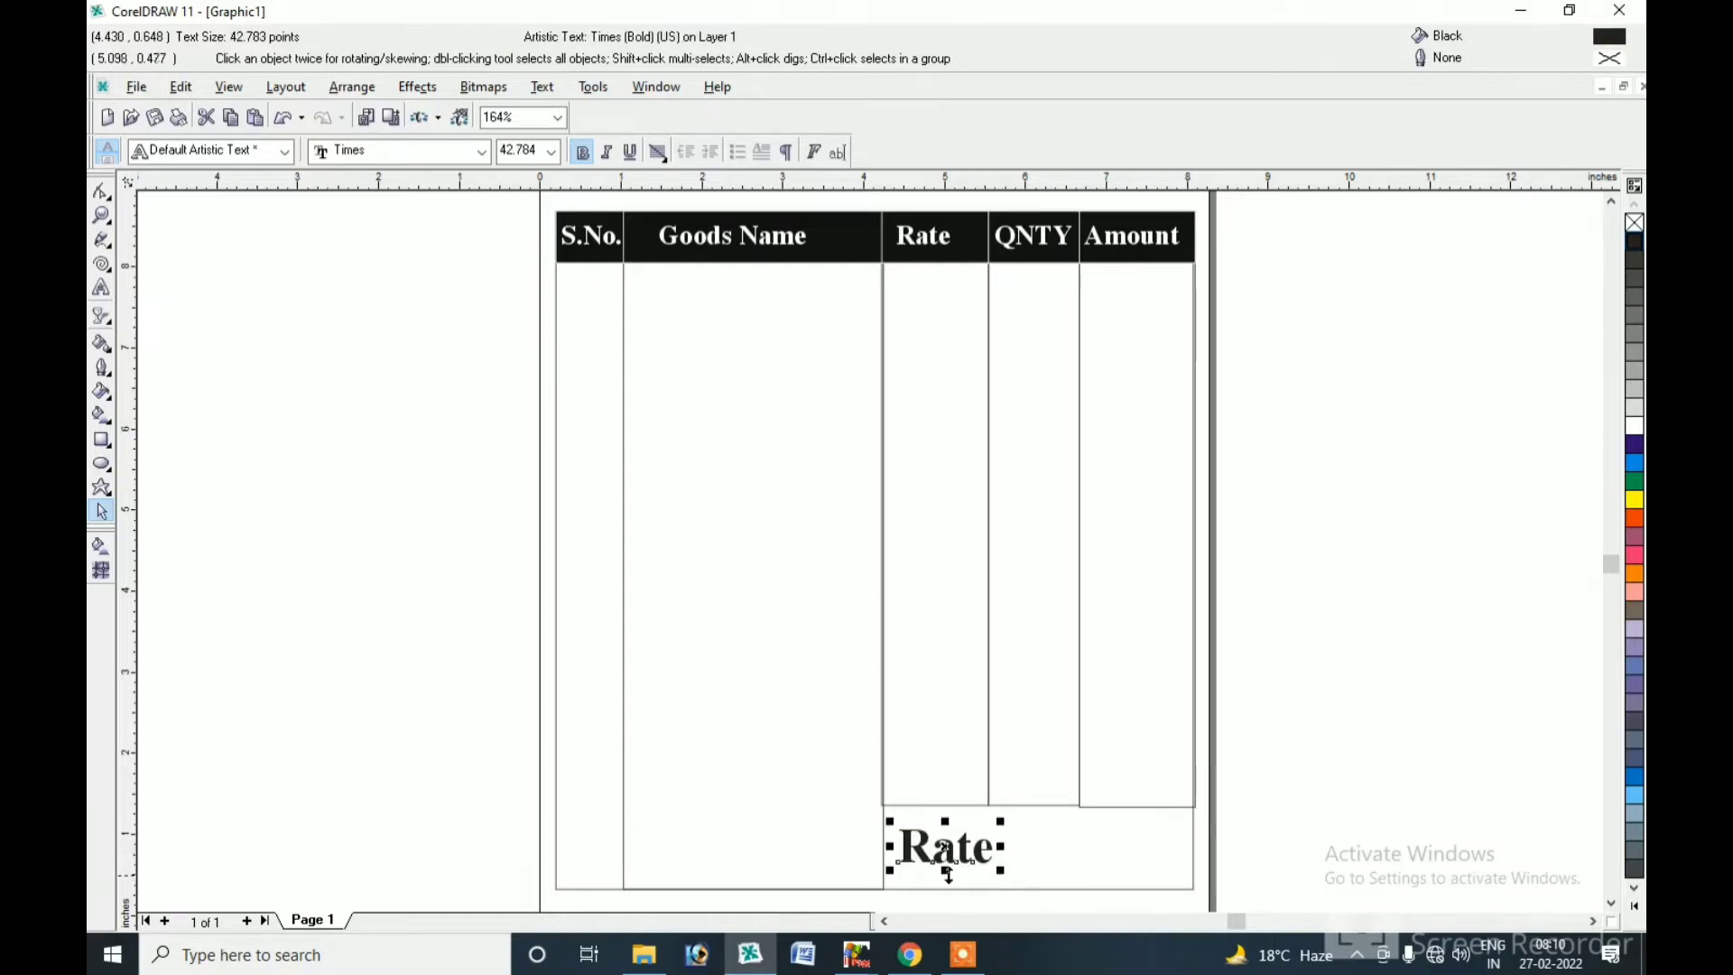
{"action": "left_click_drag", "start_coordinate": [1000, 821], "coordinate": [978, 828]}
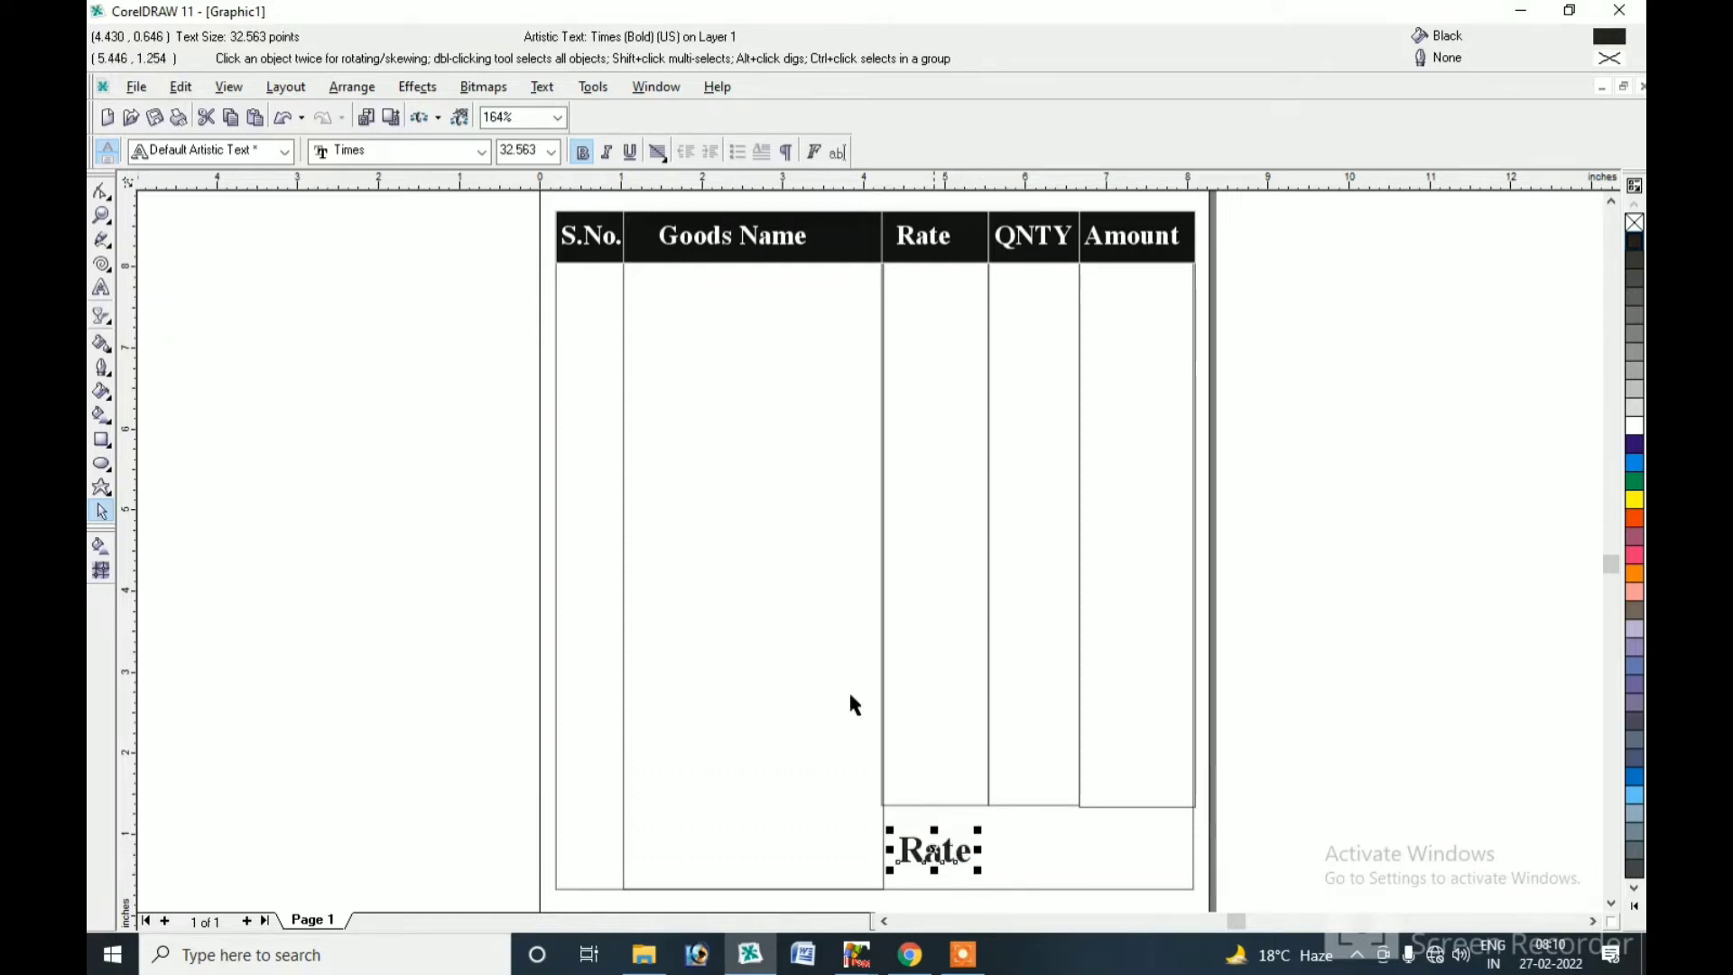
Change the copied label's text to 'Total:'.
{"action": "left_click", "coordinate": [101, 286]}
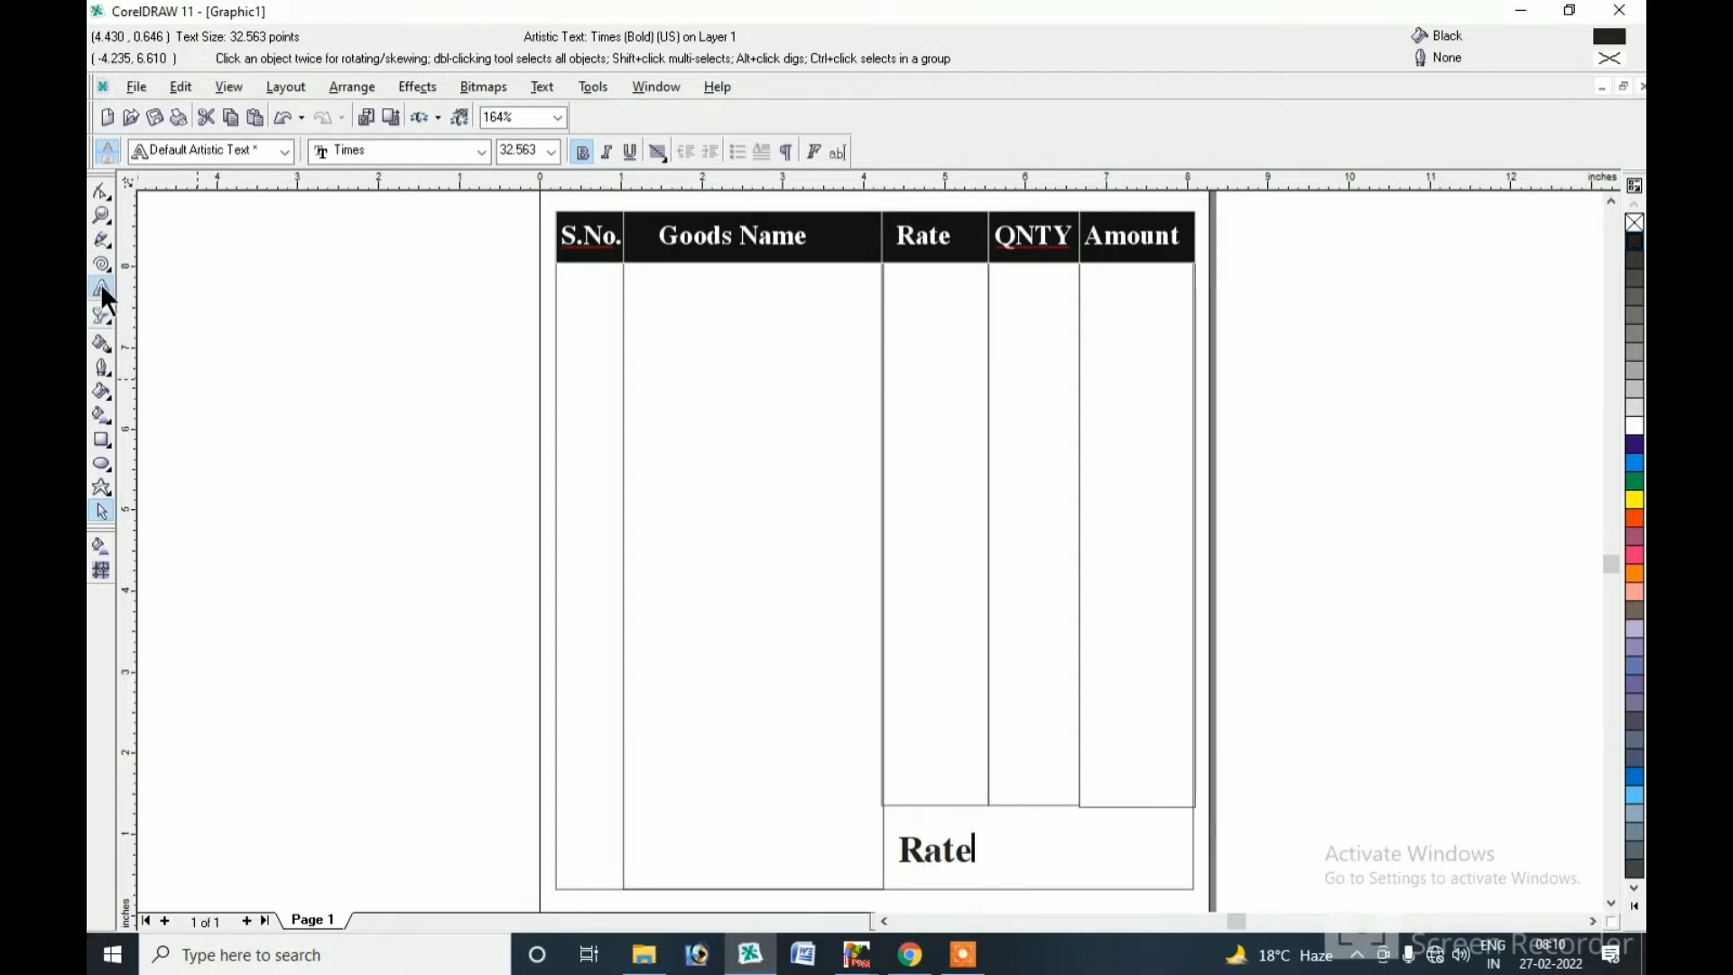
{"action": "key", "text": "BackSpace"}
{"action": "key", "text": "BackSpace"}
{"action": "key", "text": "BackSpace"}
{"action": "key", "text": "BackSpace"}
{"action": "type", "text": "Total:"}
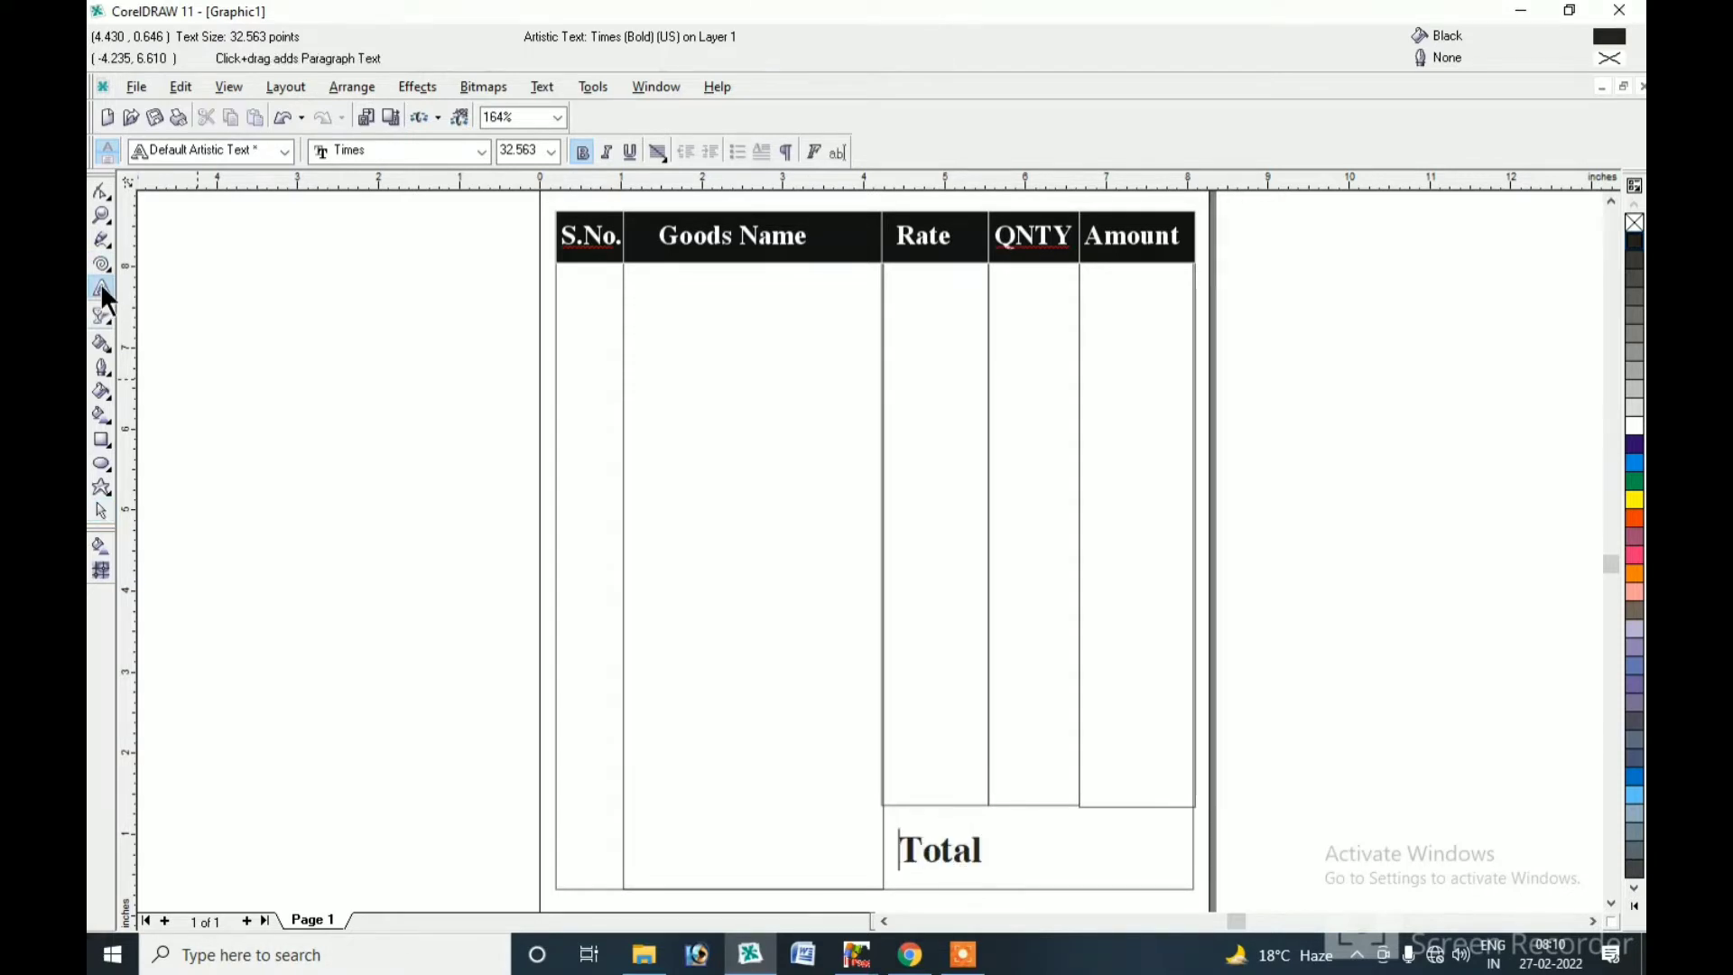
{"action": "left_click", "coordinate": [101, 511]}
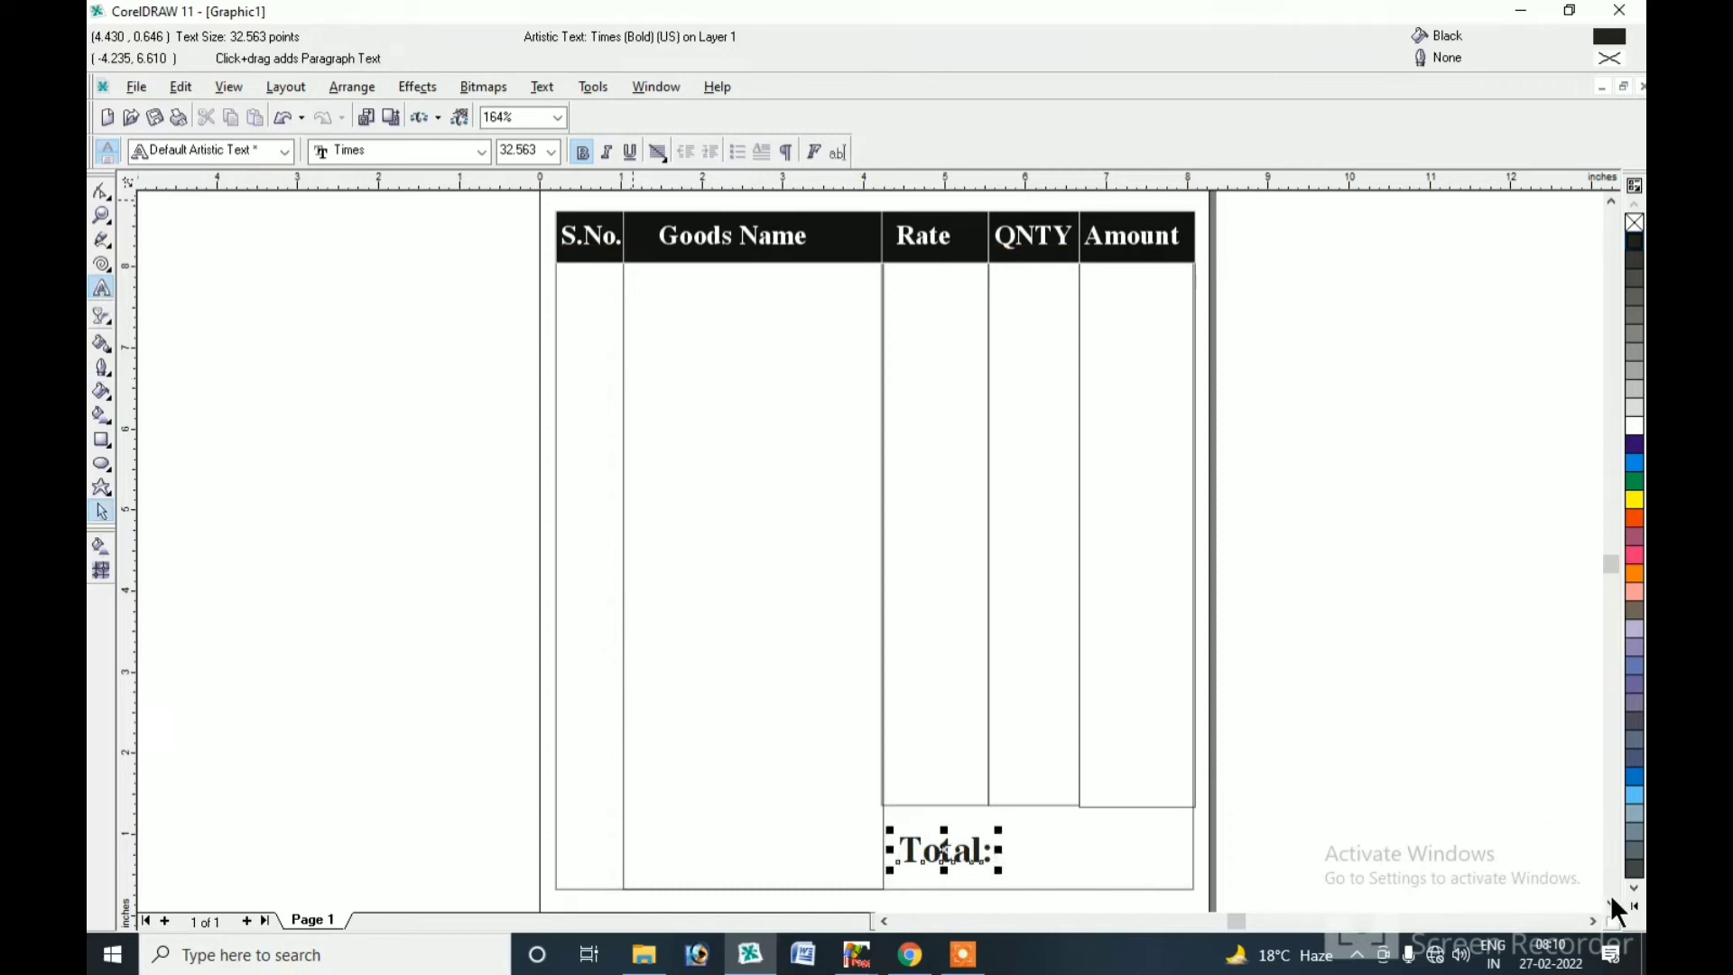
{"action": "scroll", "coordinate": [1589, 839], "scroll_direction": "down", "scroll_amount": 3}
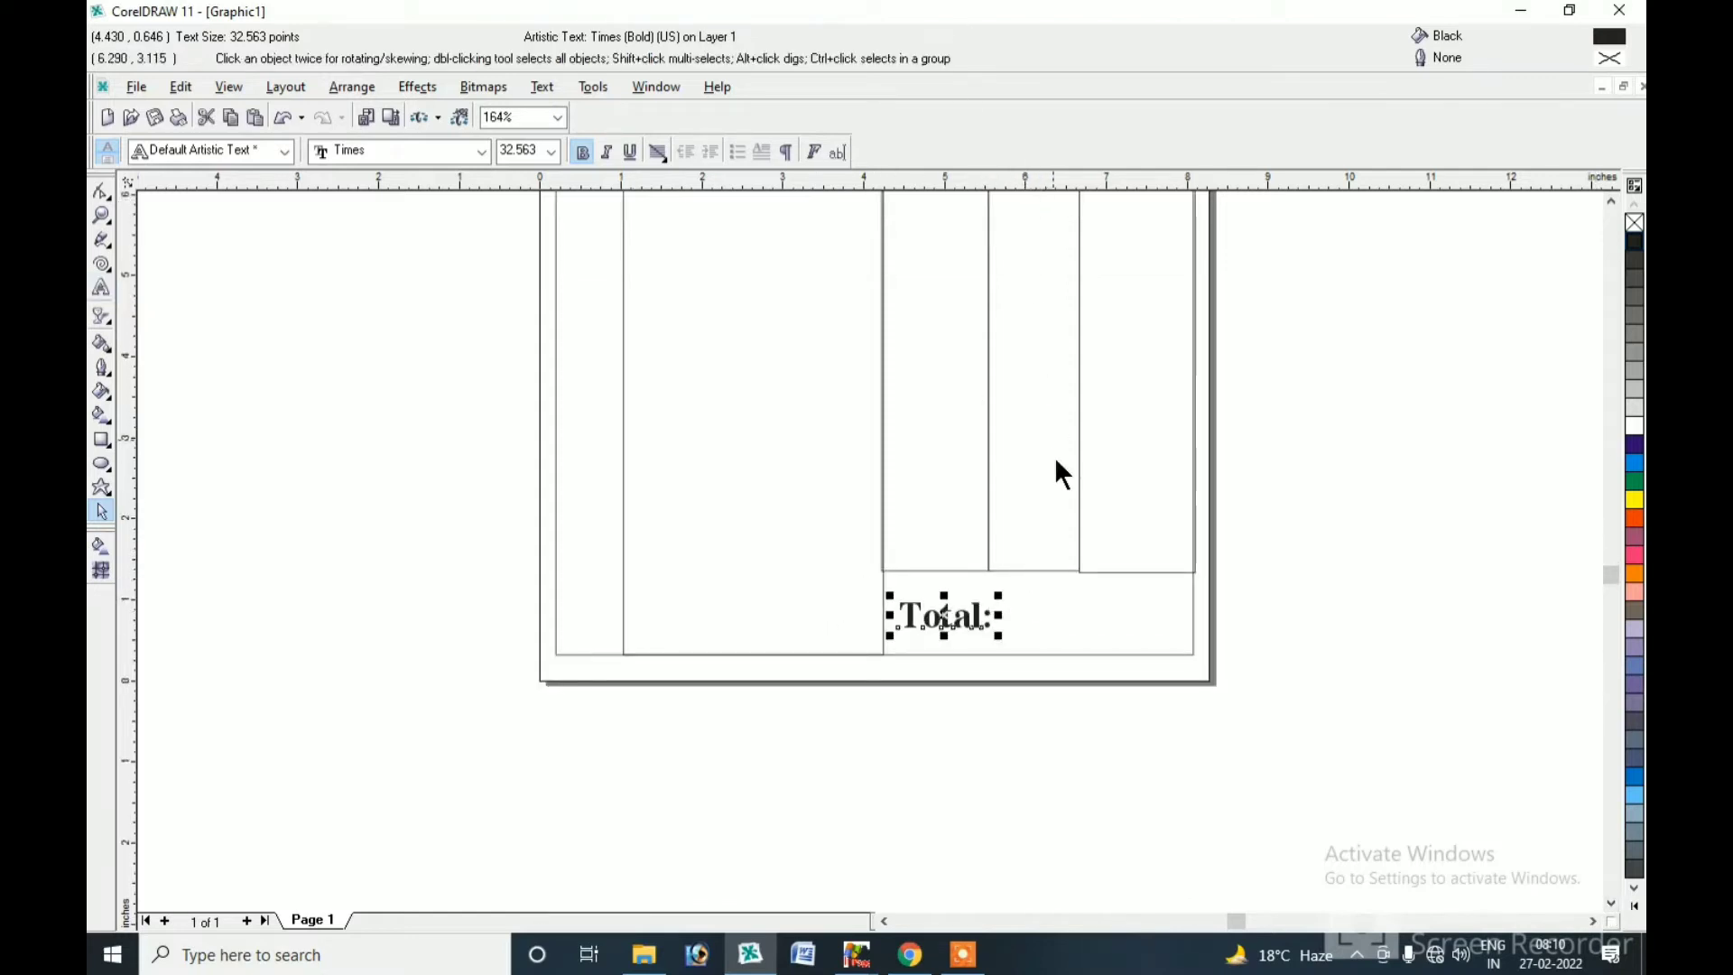
Add a horizontal guide, raise the table rectangles' bottoms to it, and fit Total: above it.
{"action": "left_click_drag", "start_coordinate": [1067, 612], "coordinate": [1072, 617]}
{"action": "left_click", "coordinate": [903, 665]}
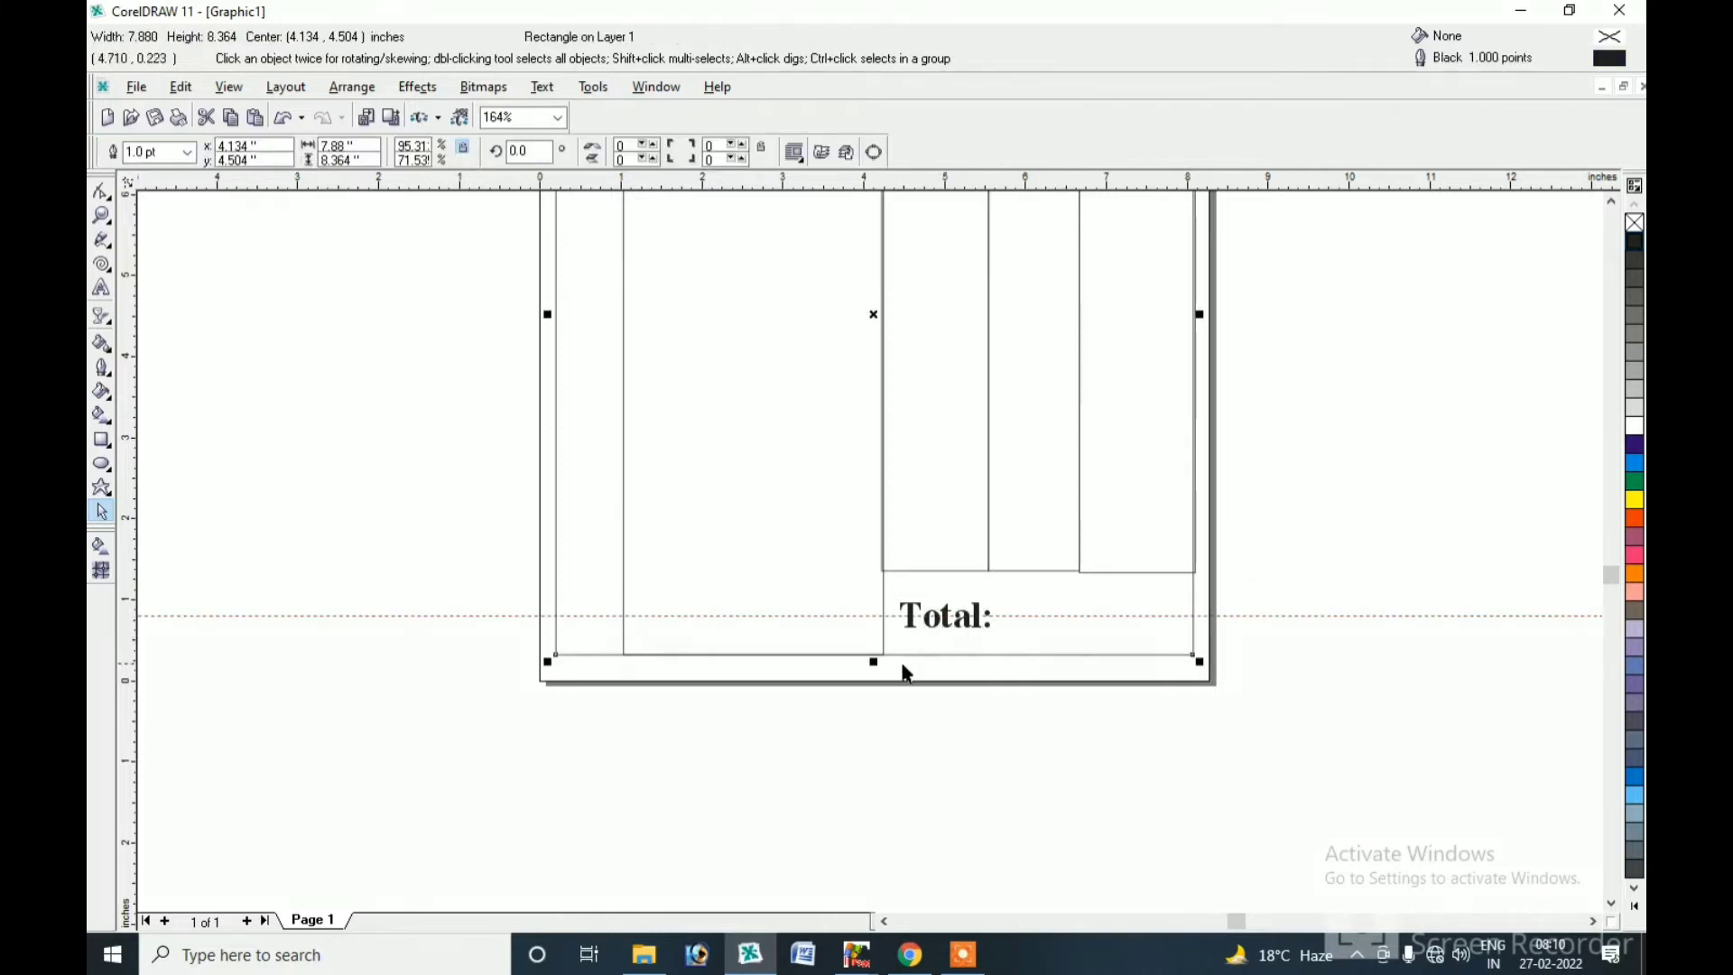
{"action": "left_click_drag", "start_coordinate": [873, 661], "coordinate": [878, 616]}
{"action": "left_click", "coordinate": [835, 569]}
{"action": "left_click_drag", "start_coordinate": [753, 661], "coordinate": [761, 621]}
{"action": "left_click_drag", "start_coordinate": [952, 635], "coordinate": [947, 615]}
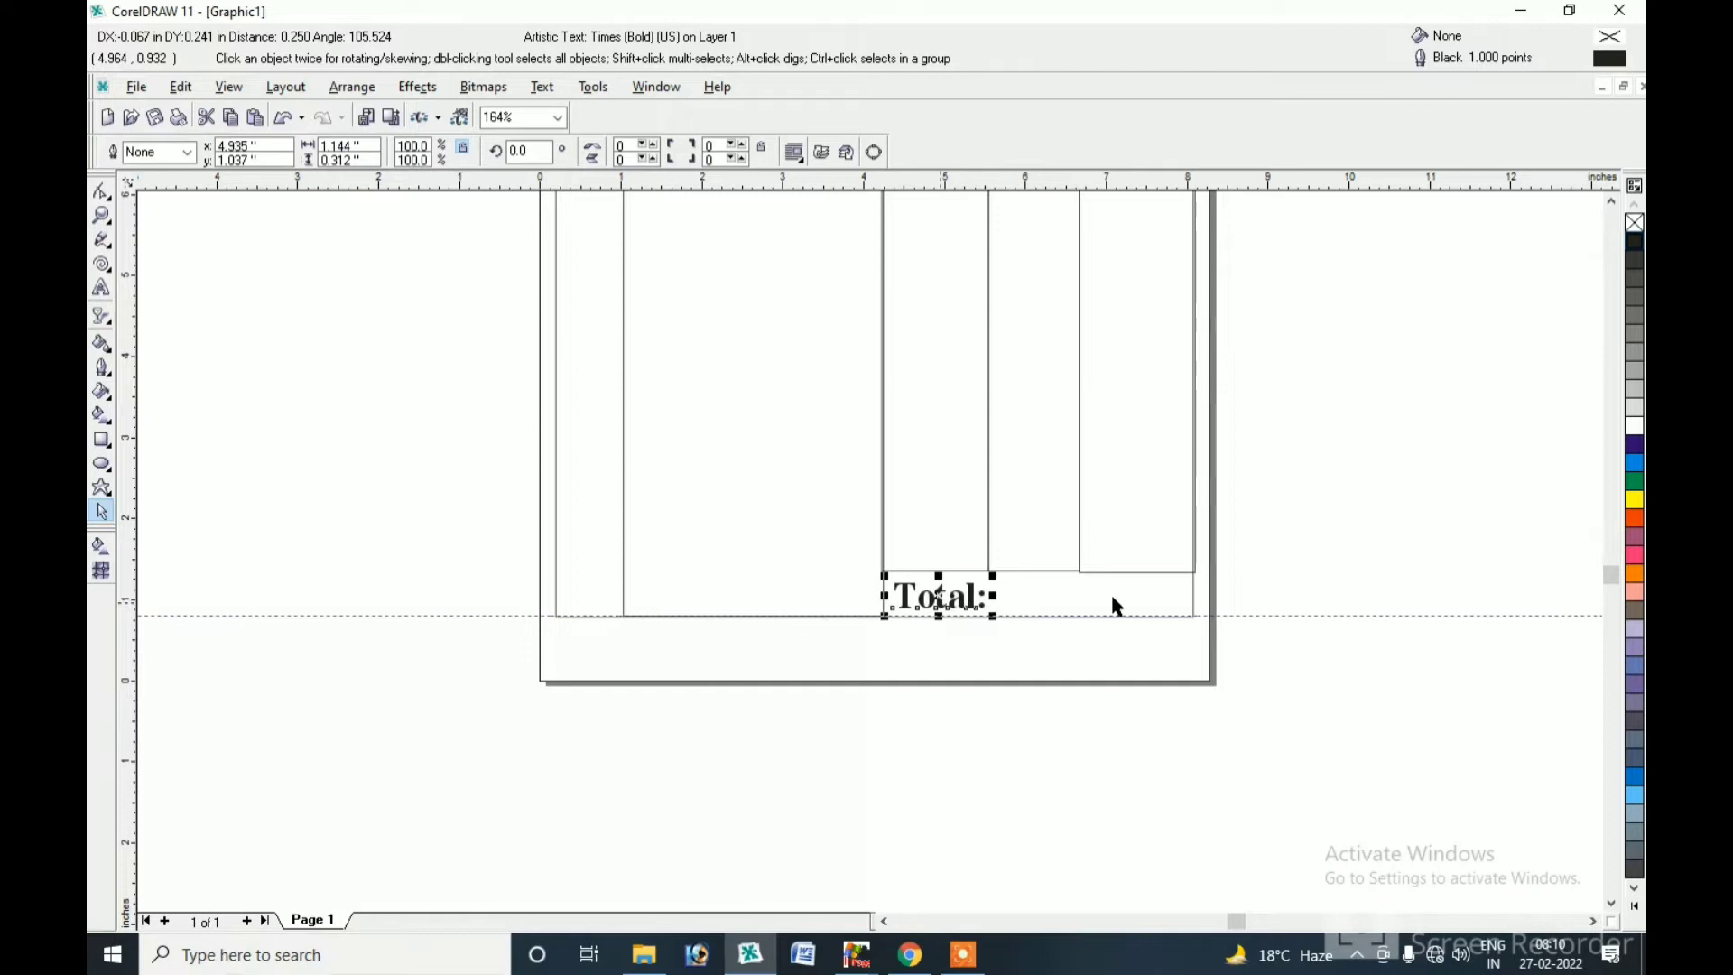
Duplicate the Total: label and move the copy up near the page top.
{"action": "key", "text": "F10"}
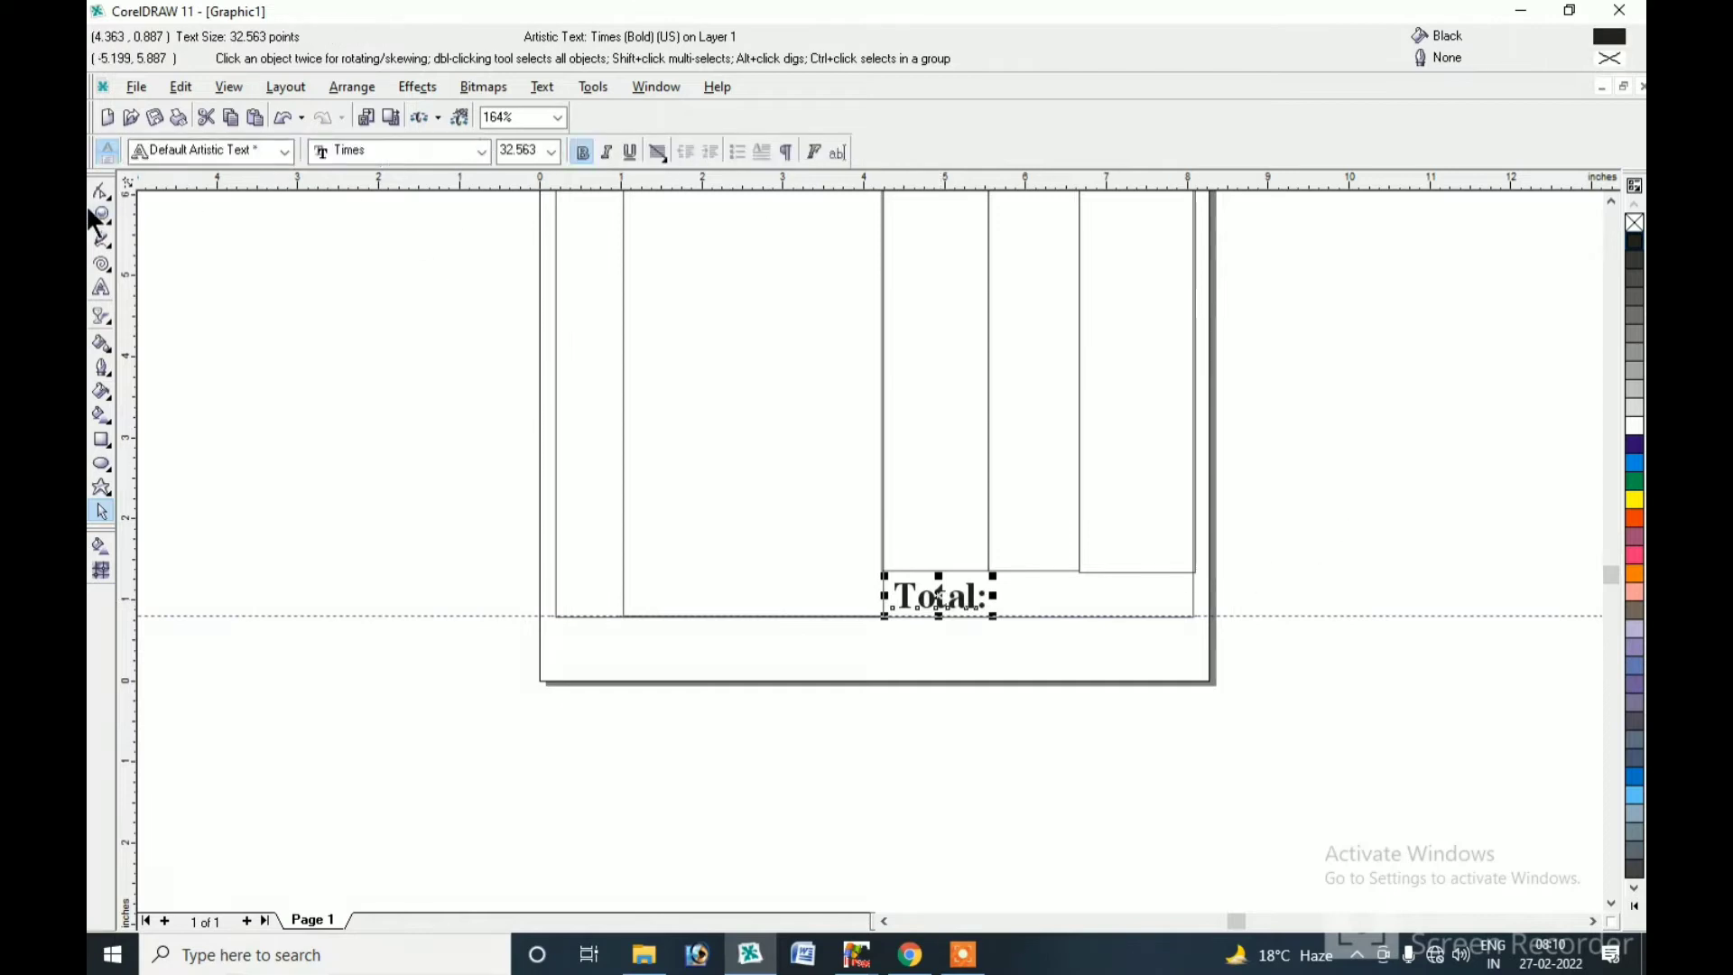
{"action": "key", "text": "F2"}
{"action": "key", "text": "F3"}
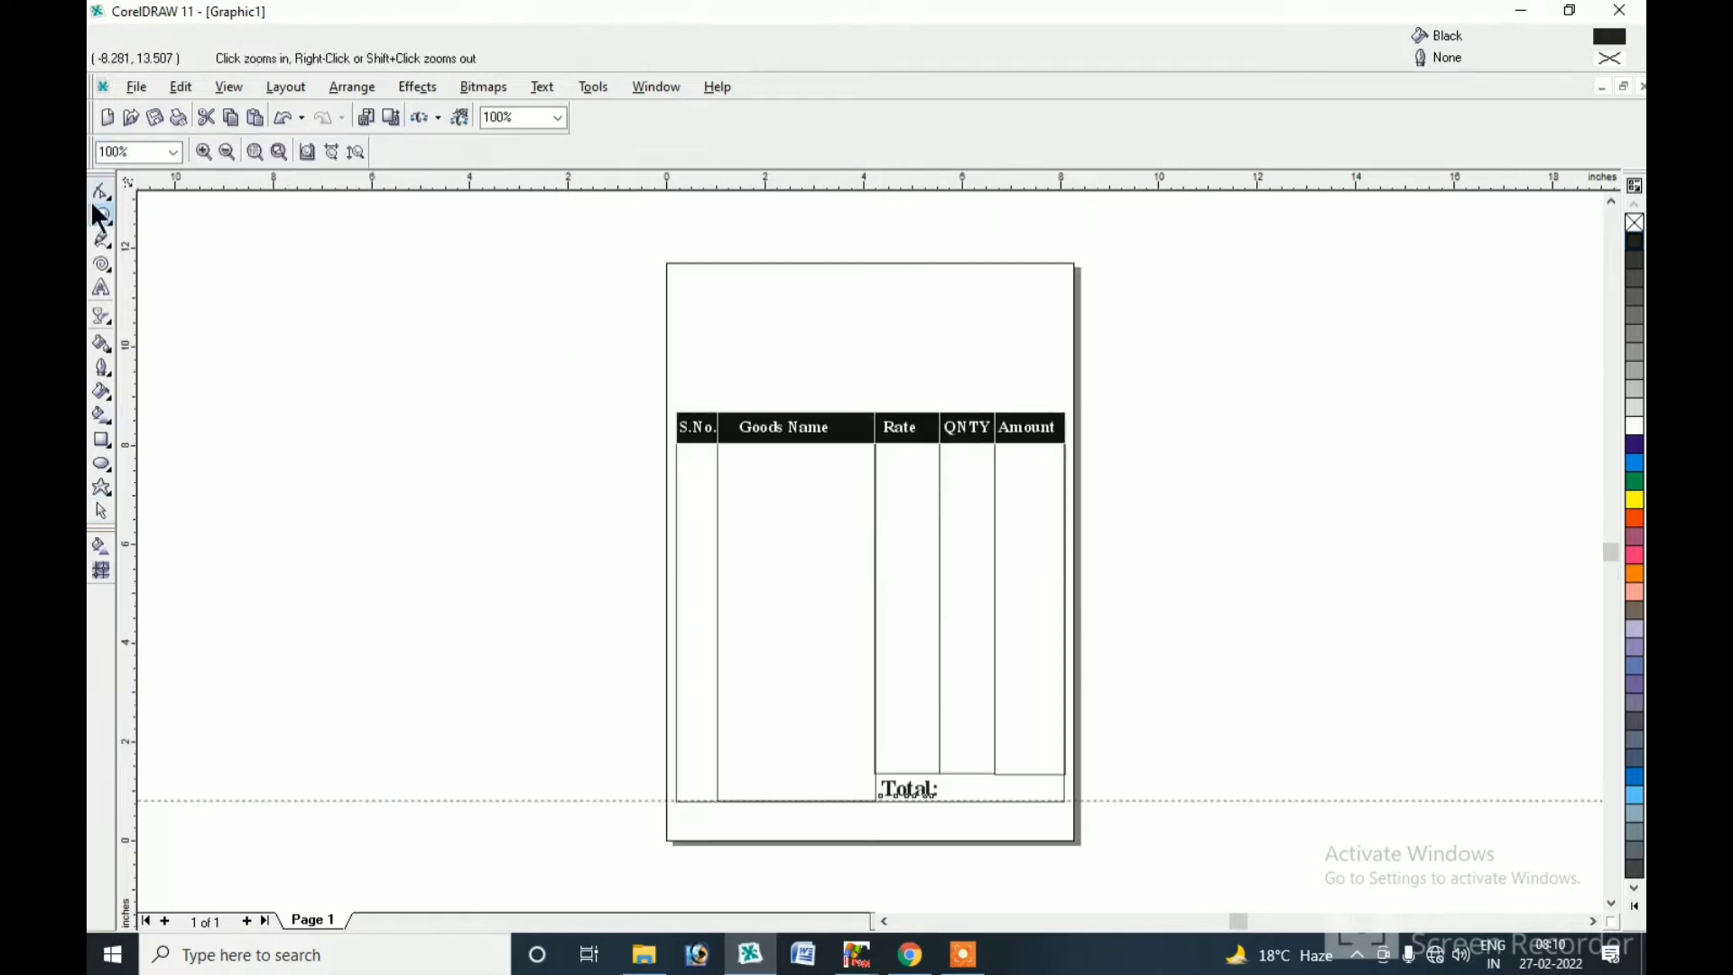
{"action": "left_click", "coordinate": [102, 511]}
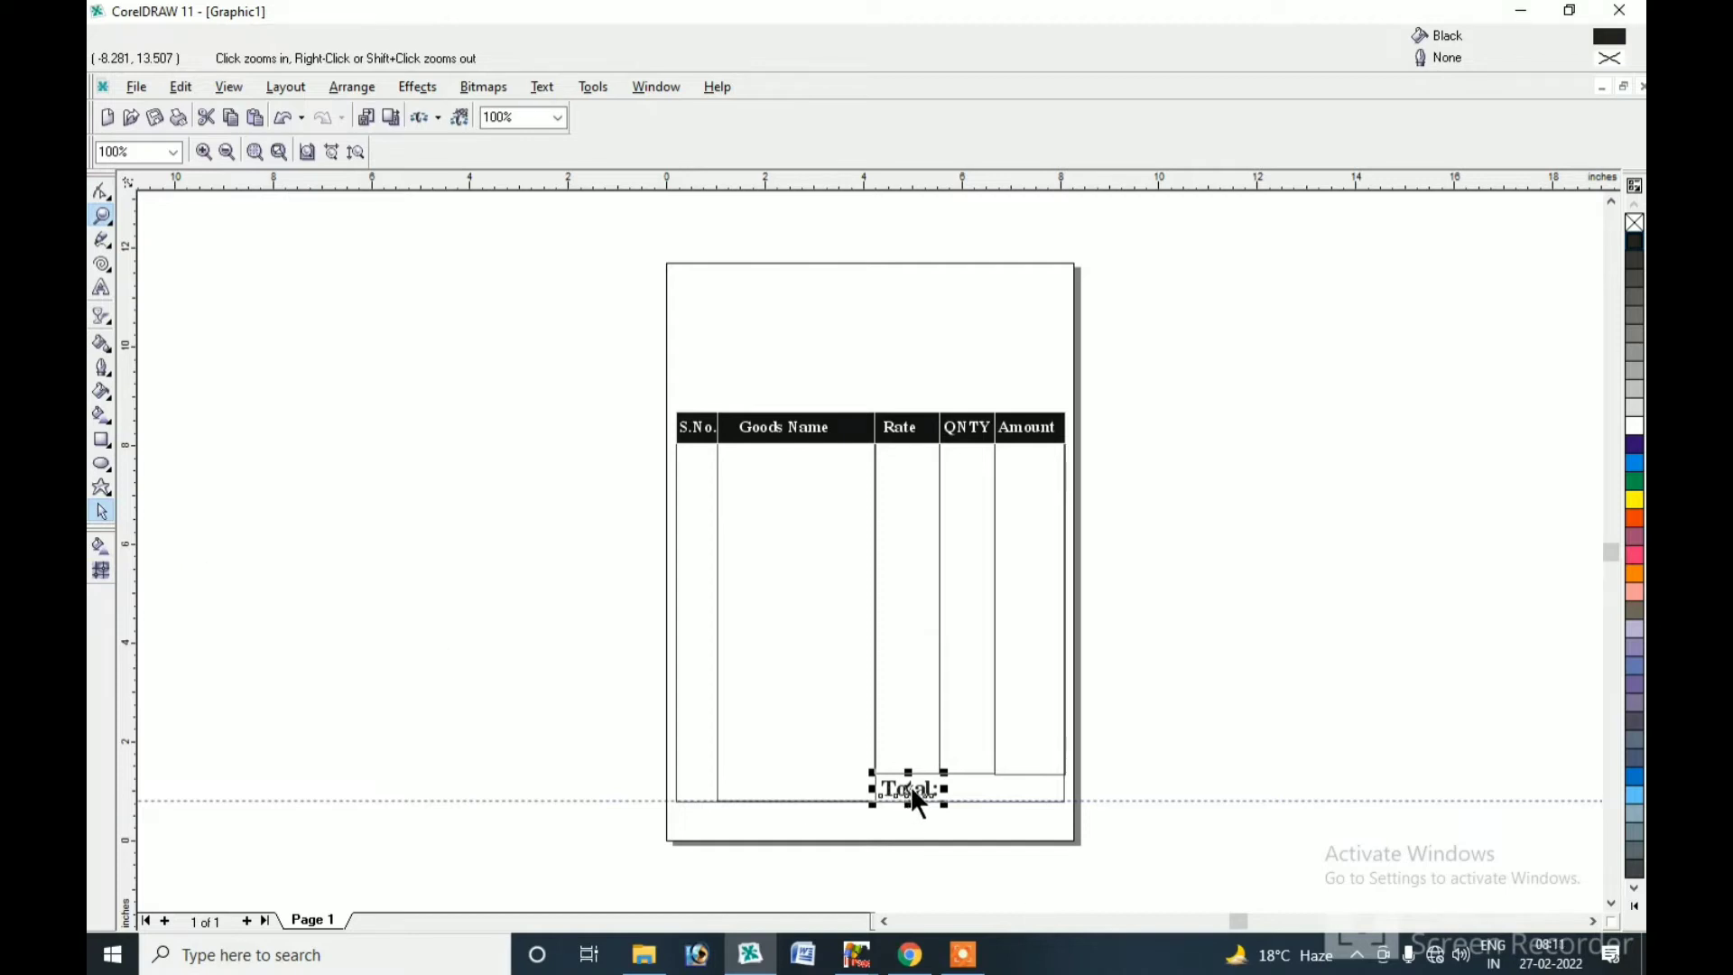
{"action": "key", "text": "space"}
{"action": "left_click_drag", "start_coordinate": [907, 787], "coordinate": [760, 321]}
Replace the copied 'Total:' label's text with the heading 'THE LIGHT COMPUTER'.
{"action": "right_click", "coordinate": [762, 317]}
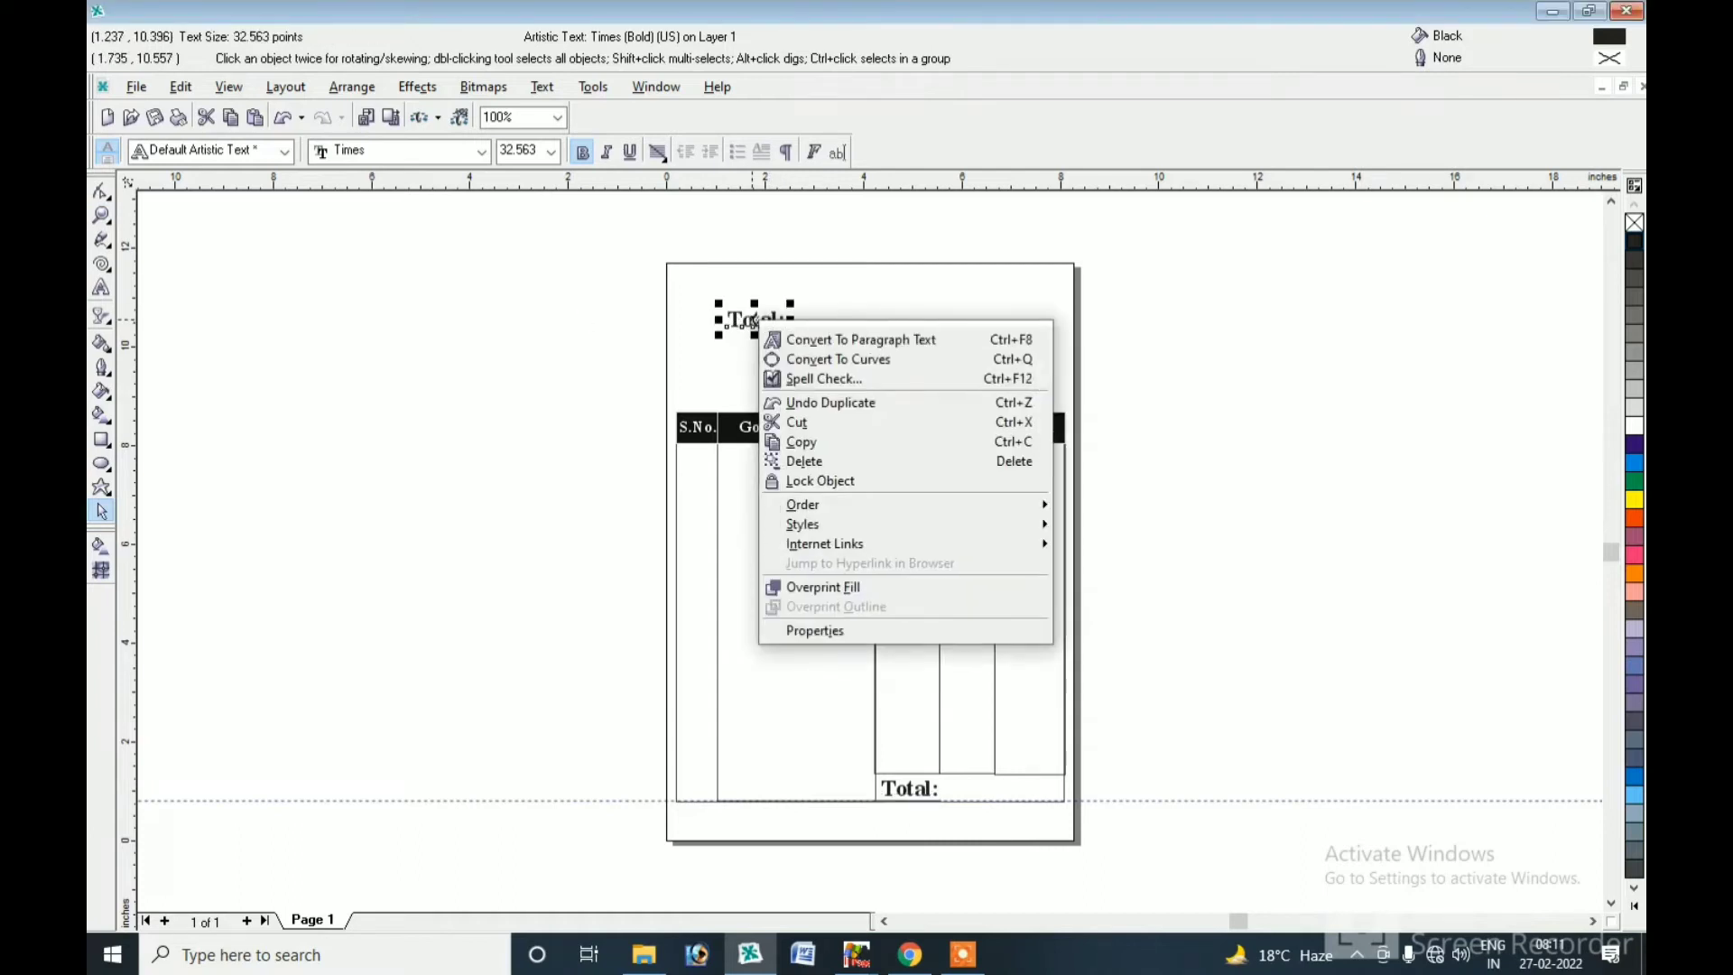
{"action": "left_click", "coordinate": [101, 290]}
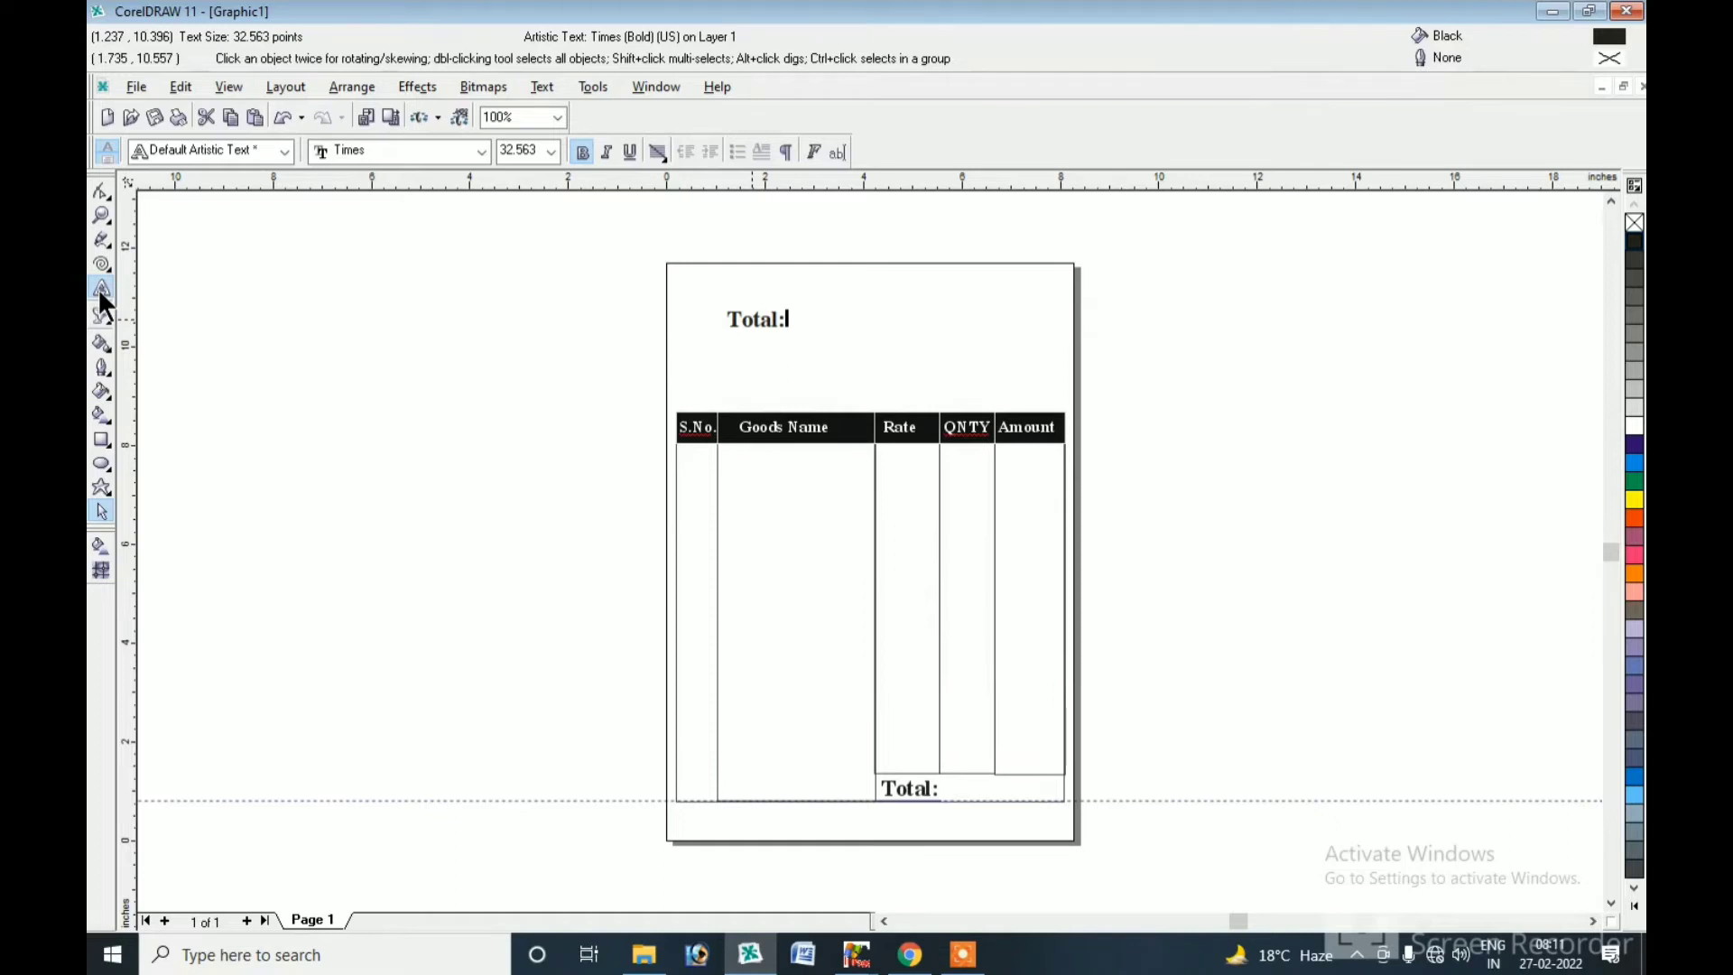
{"action": "key", "text": "BackSpace"}
{"action": "key", "text": "BackSpace"}
{"action": "key", "text": "BackSpace"}
{"action": "key", "text": "BackSpace"}
{"action": "key", "text": "BackSpace"}
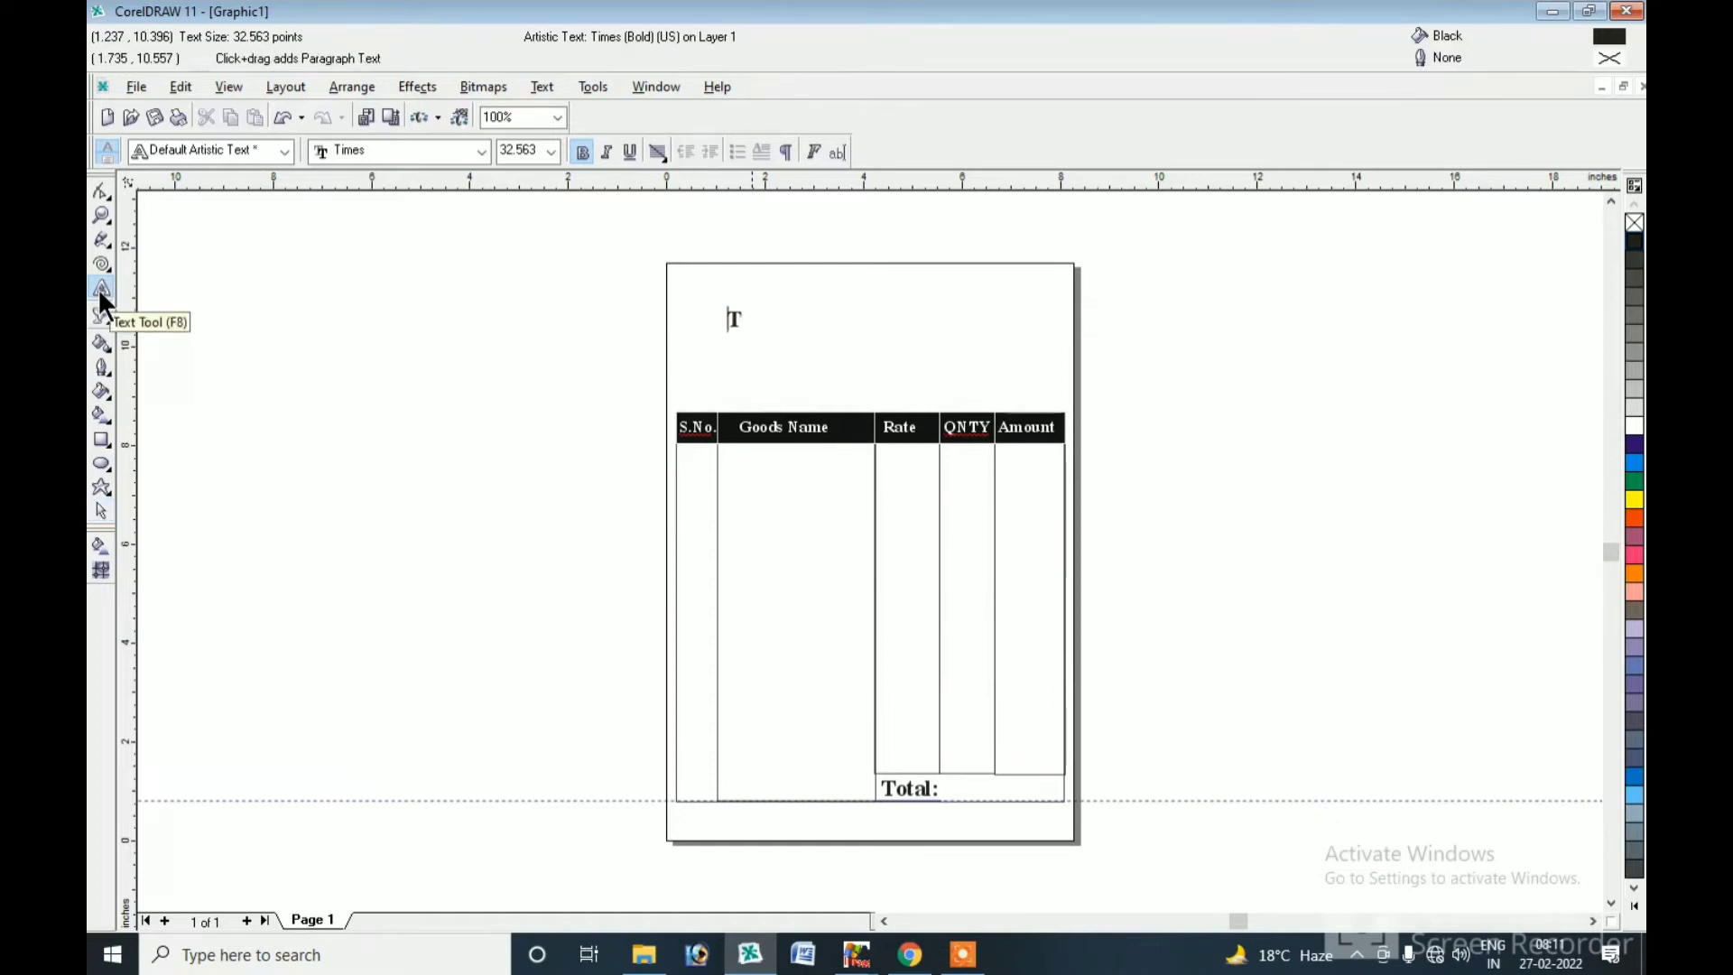
{"action": "type", "text": "HE LIGHT COMPUTER"}
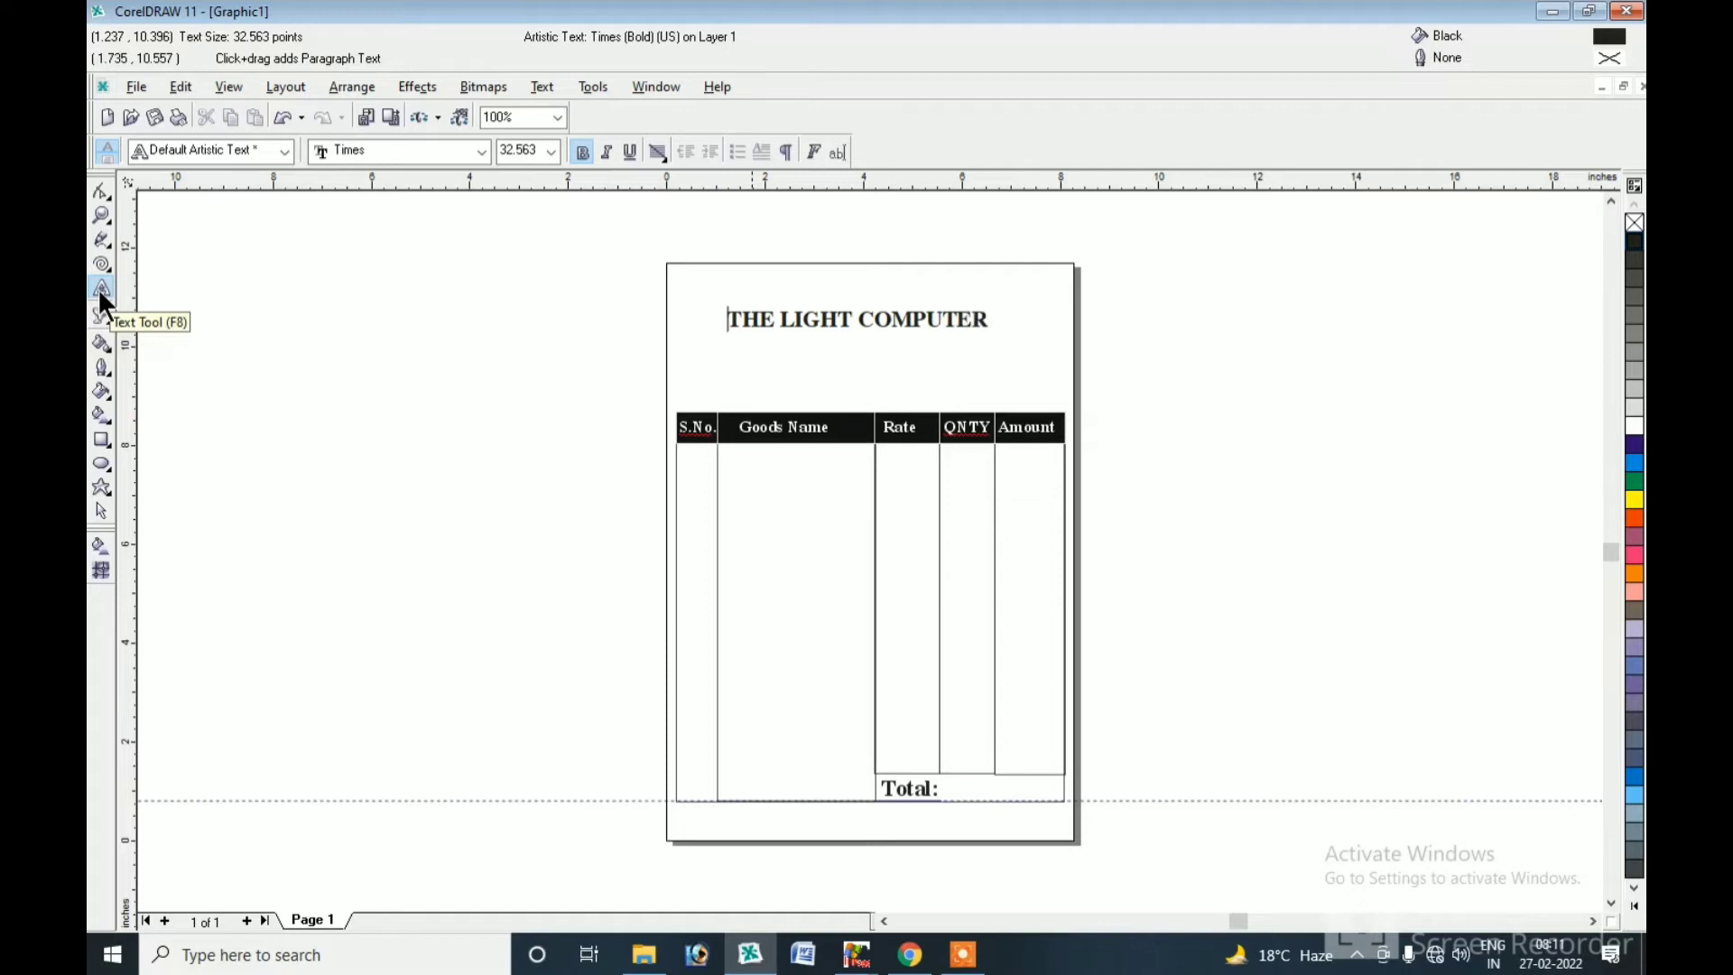
{"action": "left_click", "coordinate": [101, 512]}
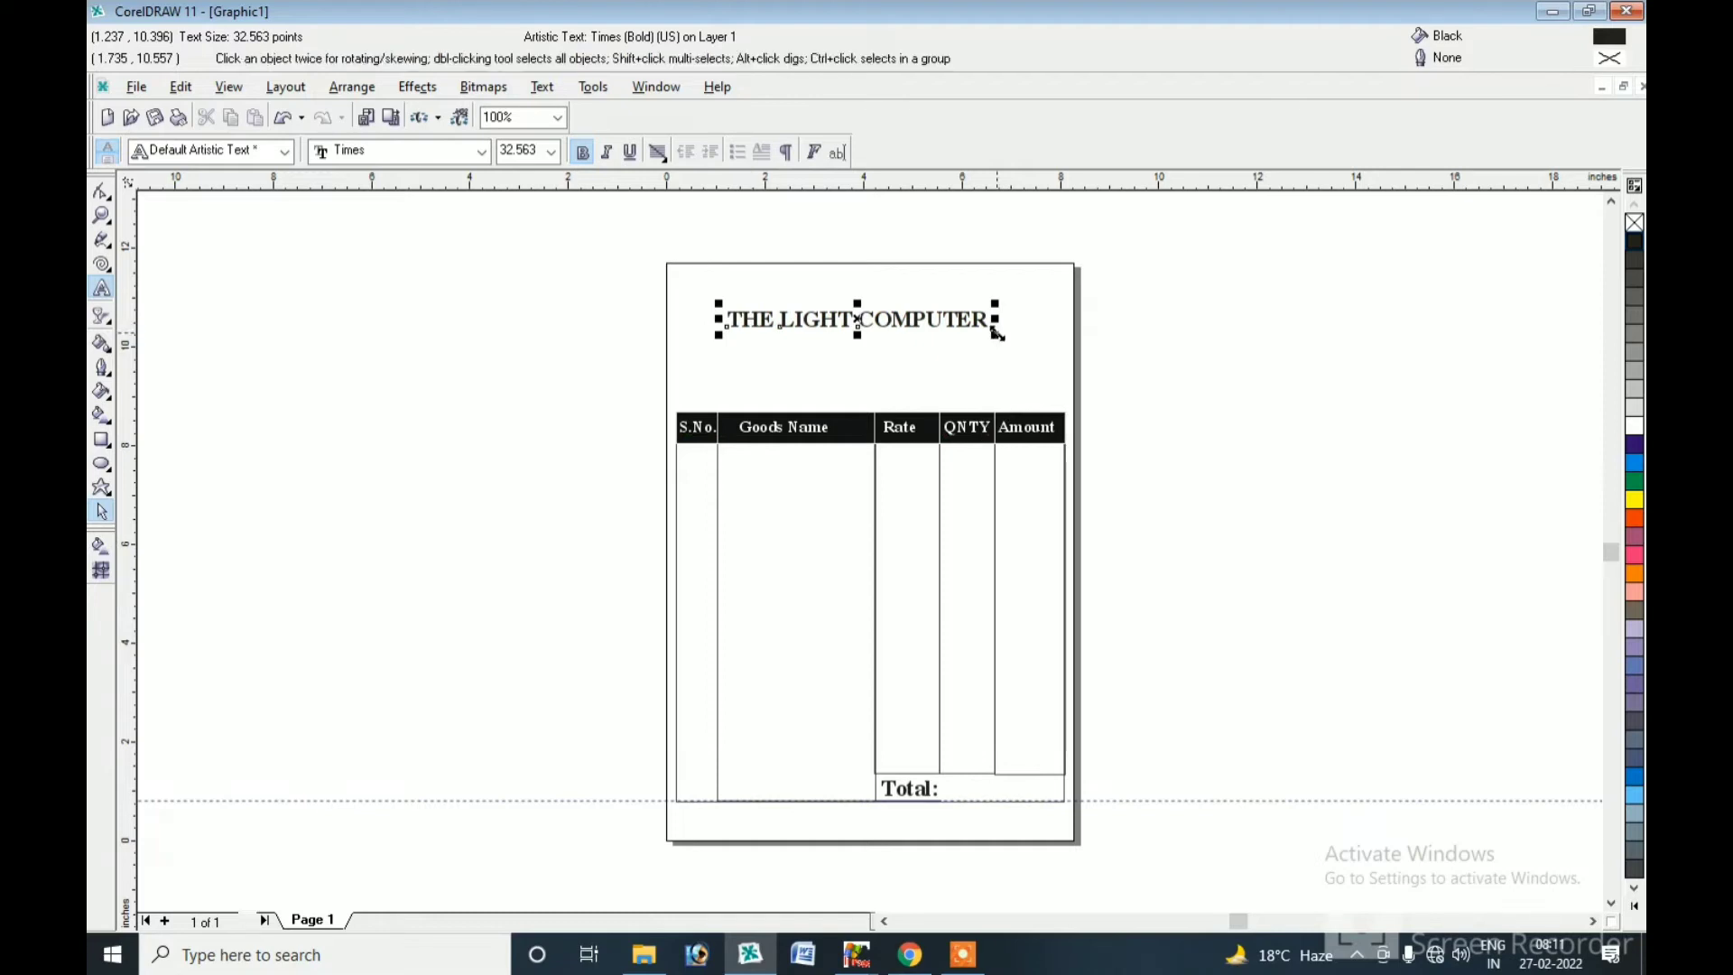
Enlarge the heading to about 43 pt and place a half-size copy just below it.
{"action": "left_click_drag", "start_coordinate": [993, 334], "coordinate": [1037, 367]}
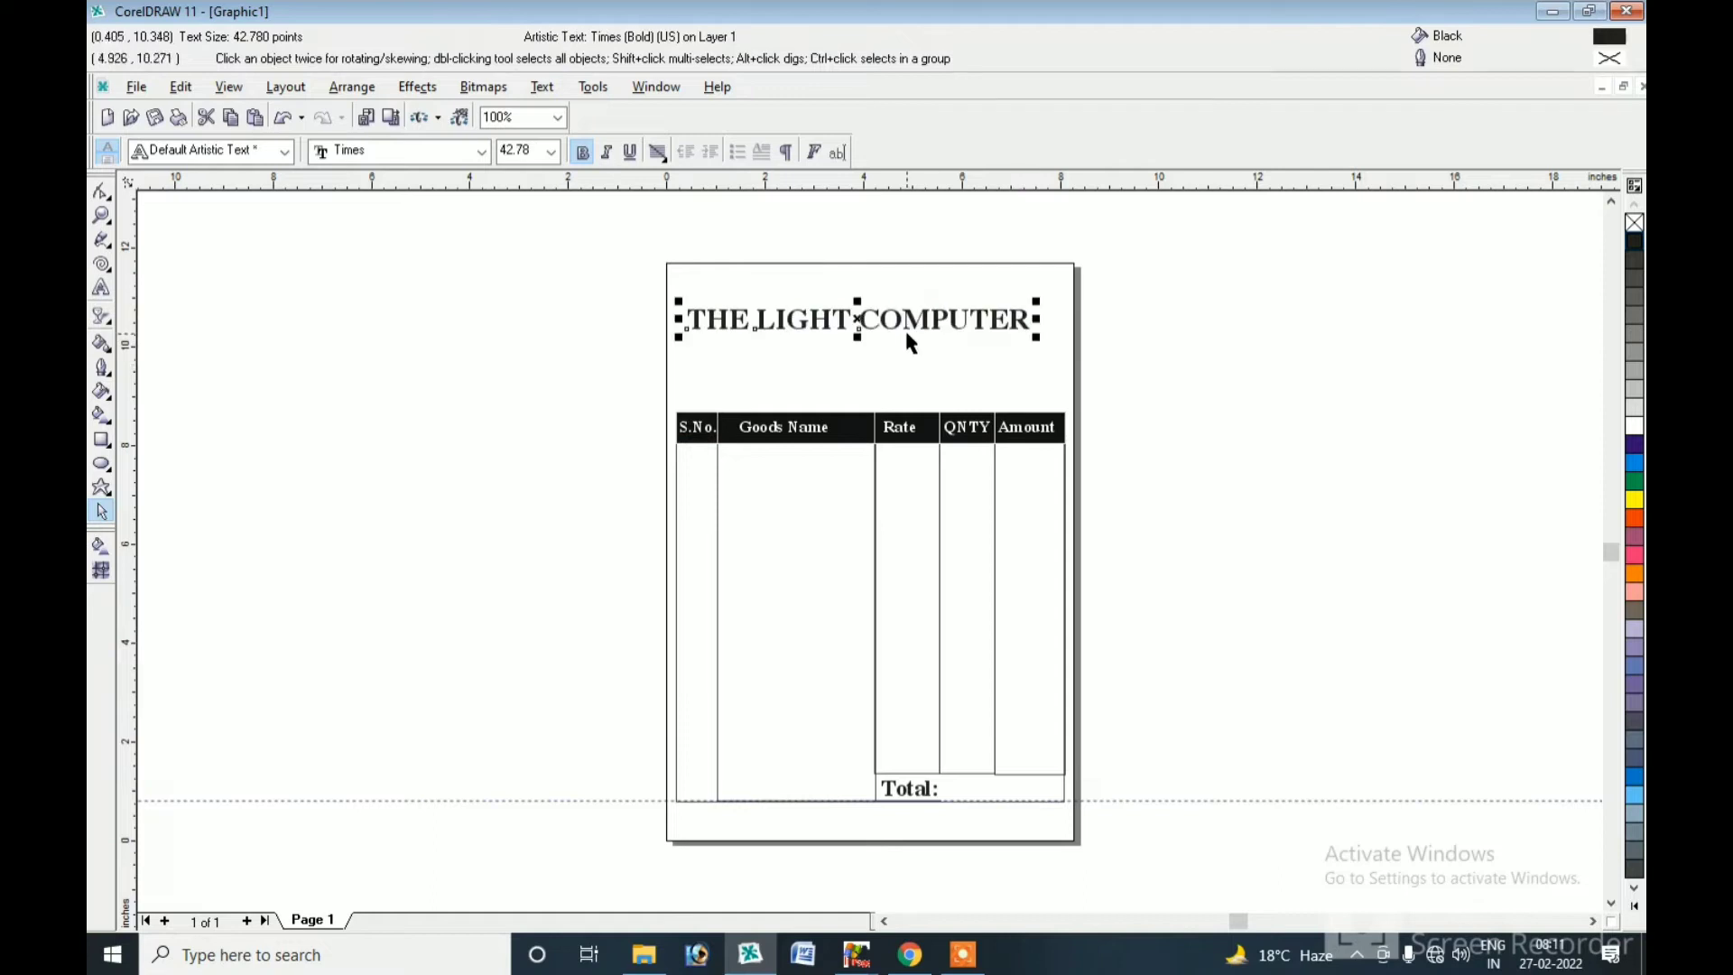
{"action": "mouse_move", "coordinate": [859, 318]}
{"action": "left_mouse_down"}
{"action": "mouse_move", "coordinate": [875, 312]}
{"action": "mouse_move", "coordinate": [874, 343]}
{"action": "left_mouse_up"}
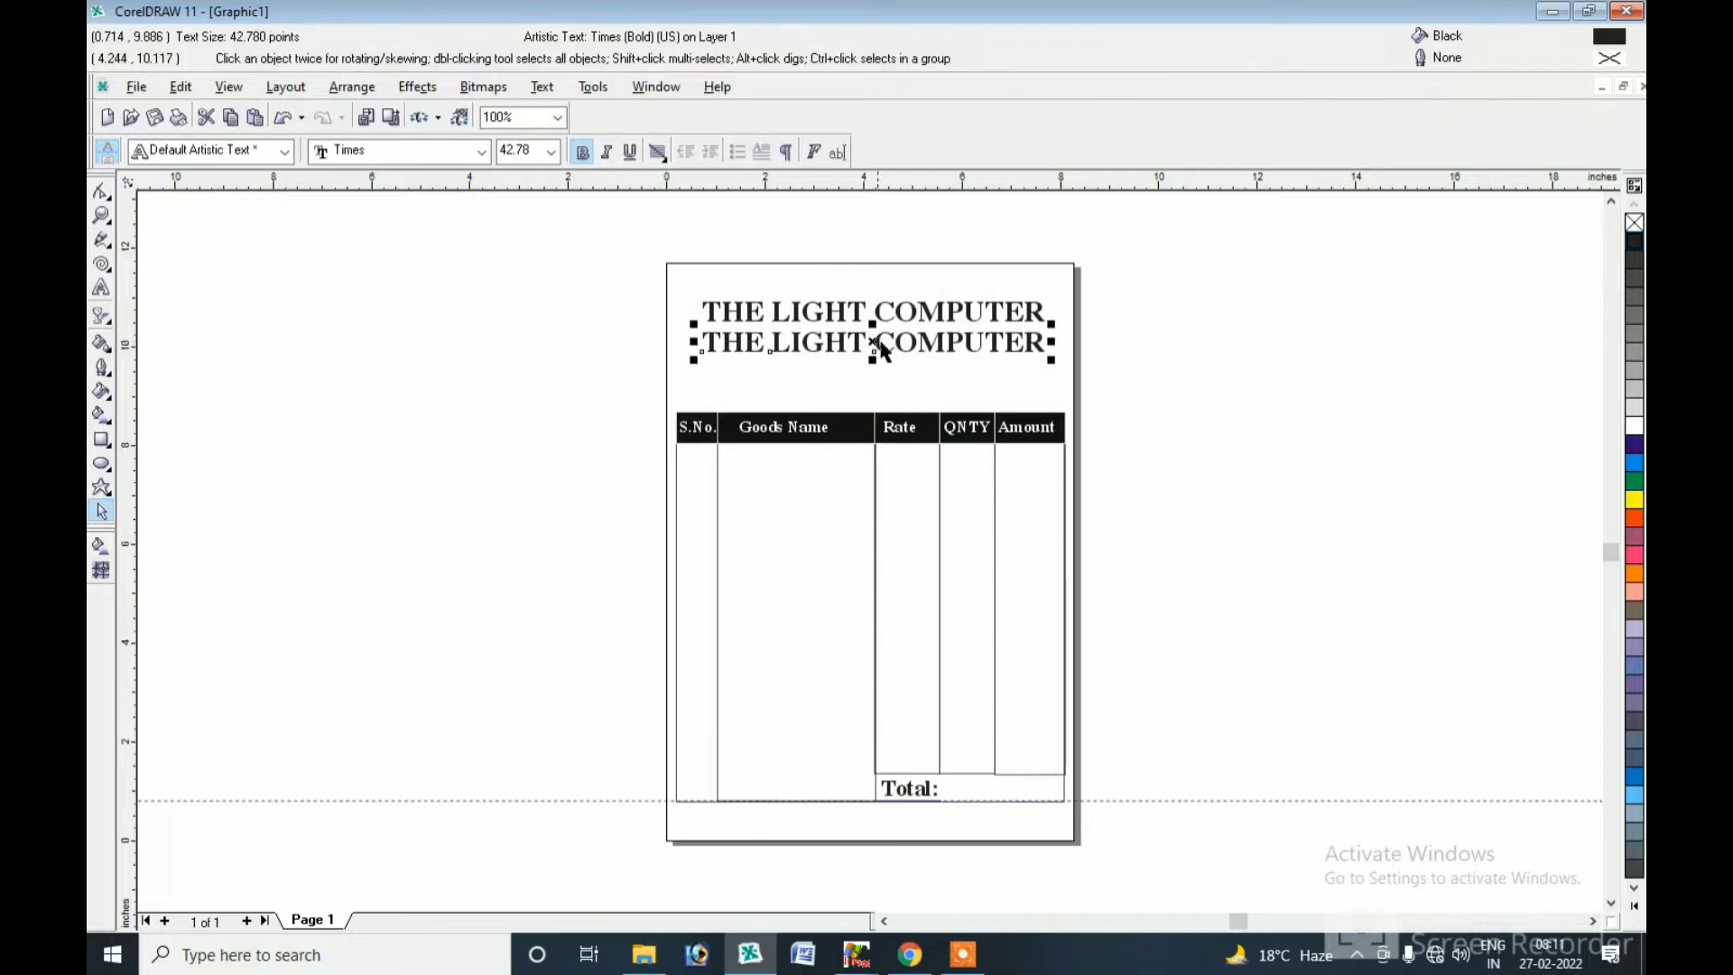
{"action": "left_click_drag", "start_coordinate": [1052, 323], "coordinate": [835, 332]}
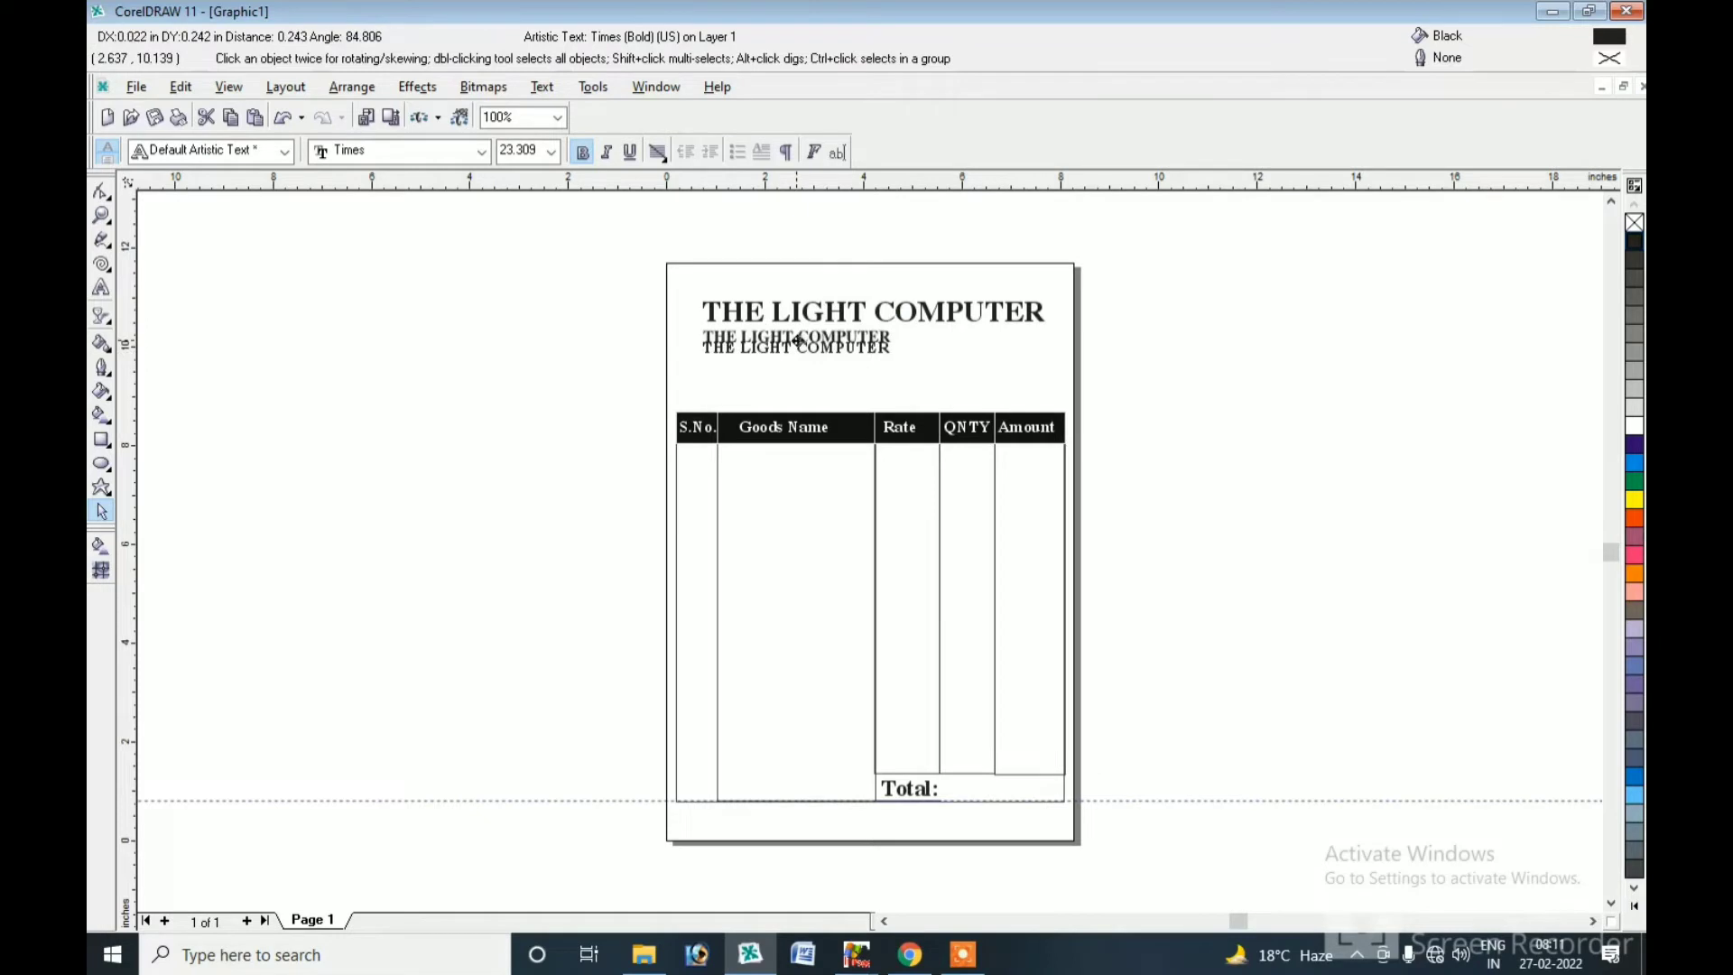
Retype the copy as the shop's address and mobile number, widened to match the heading.
{"action": "left_click", "coordinate": [101, 289]}
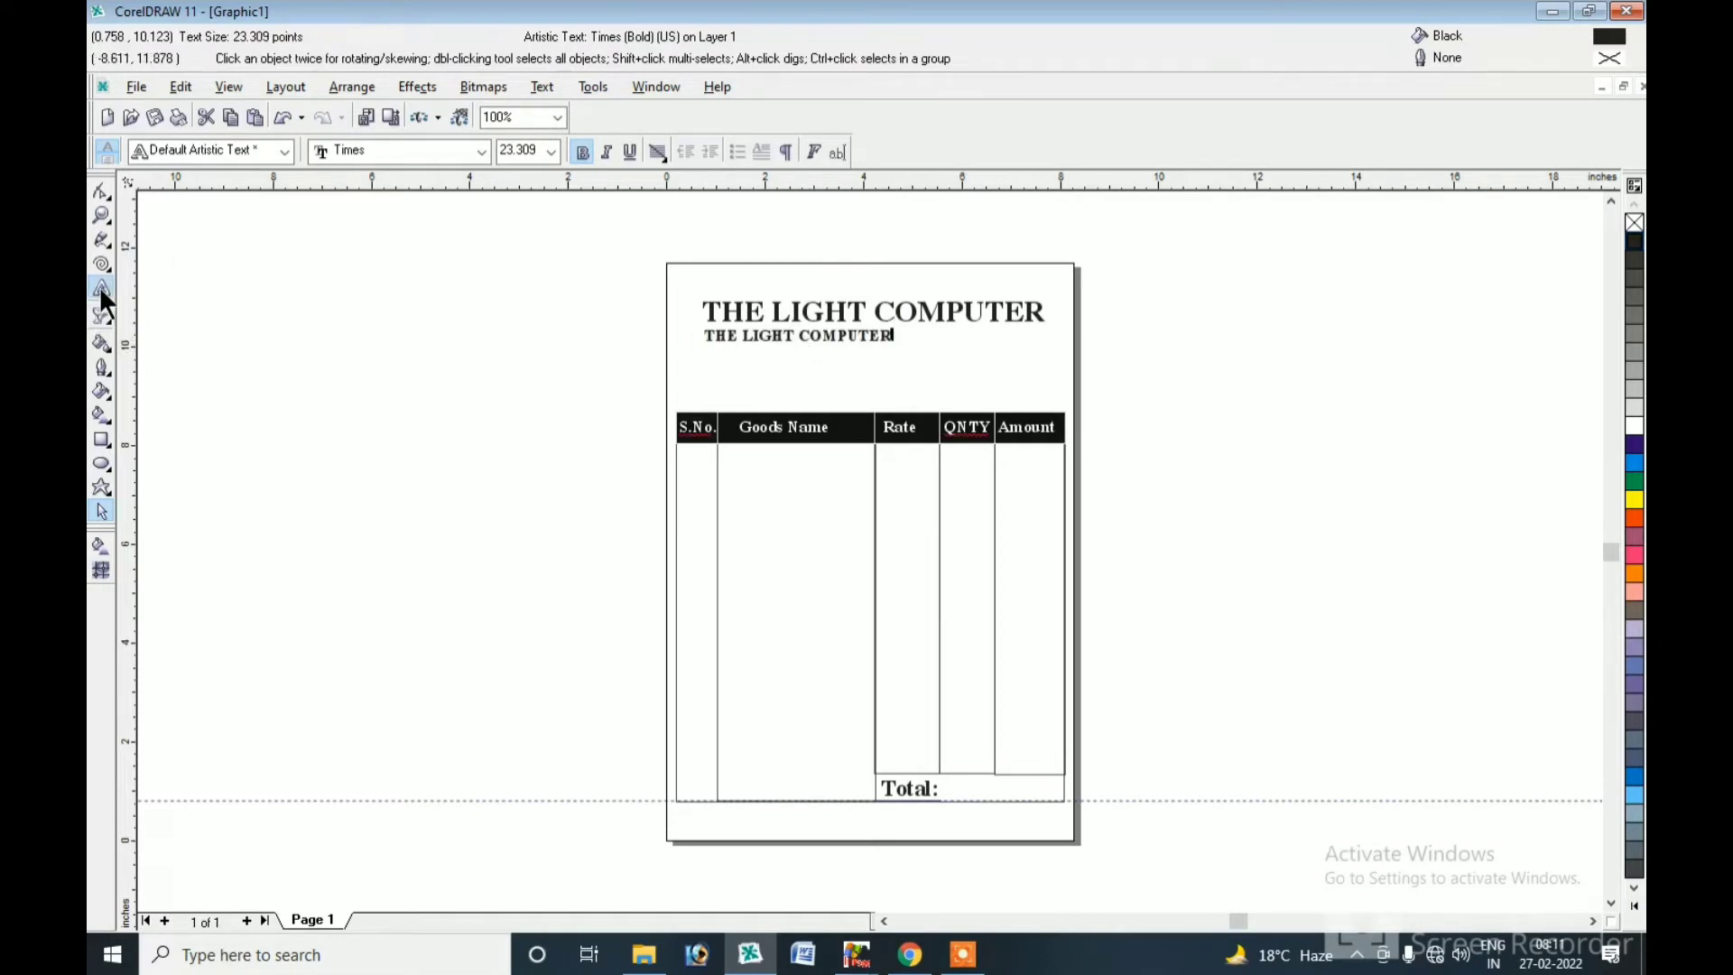
{"action": "key", "text": "ctrl+a"}
{"action": "key", "text": "BackSpace"}
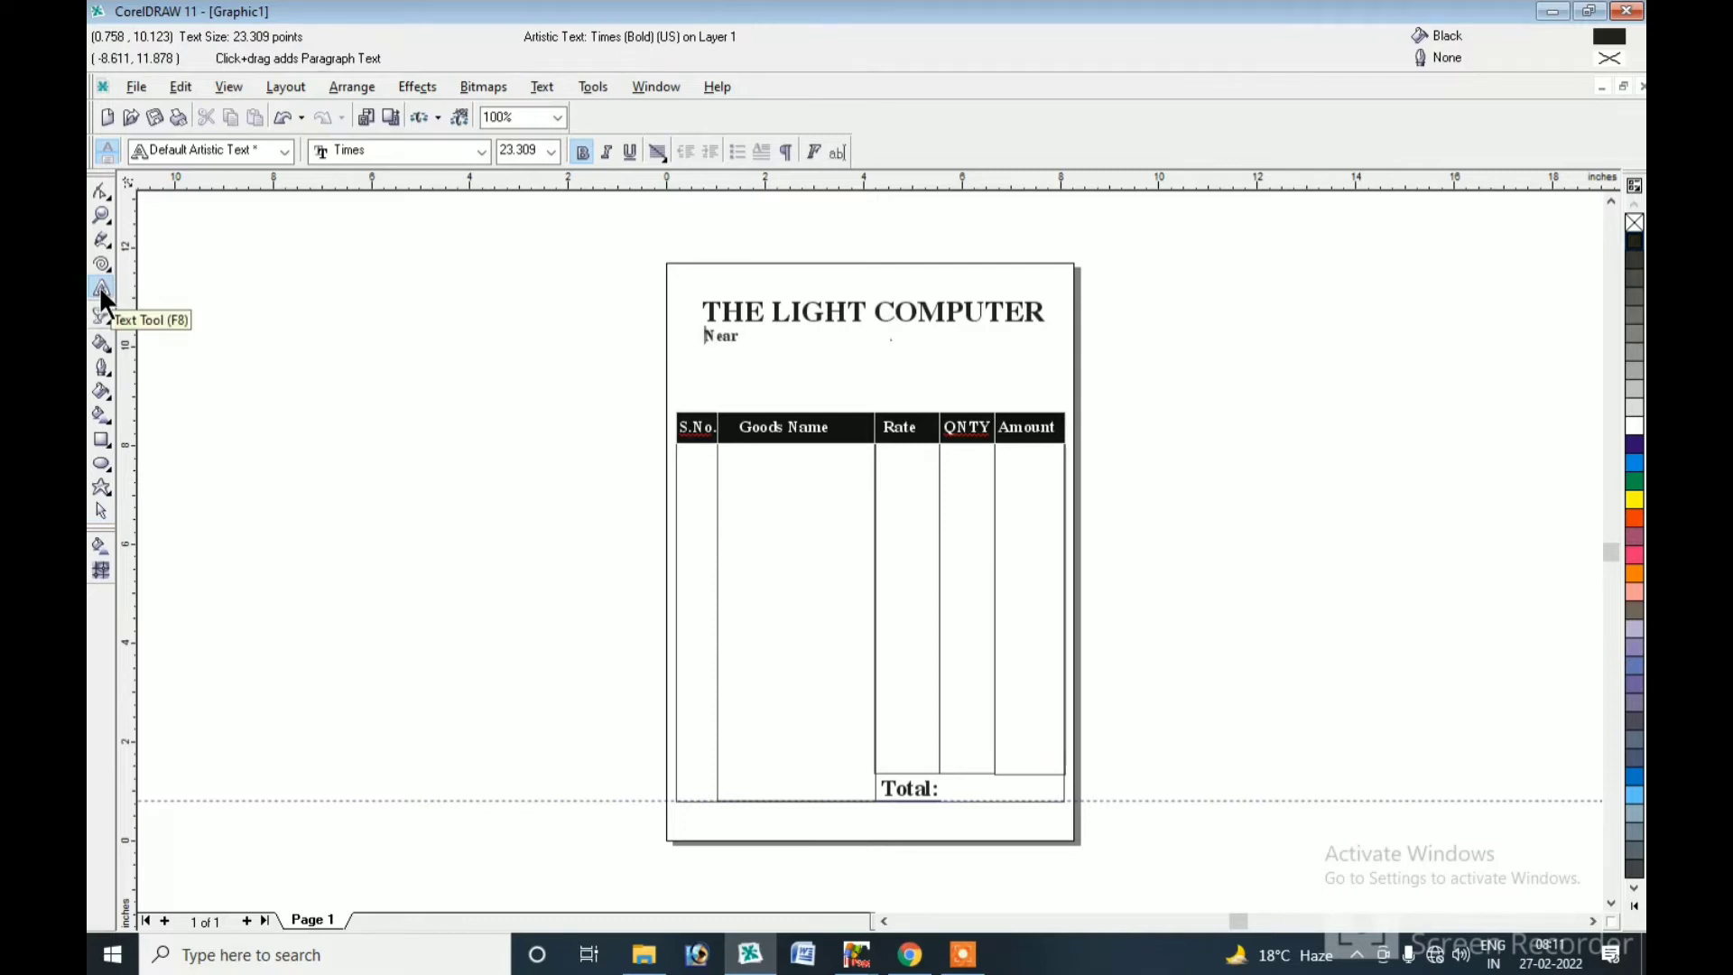
{"action": "type", "text": "Near Darul Uloom Deoband"}
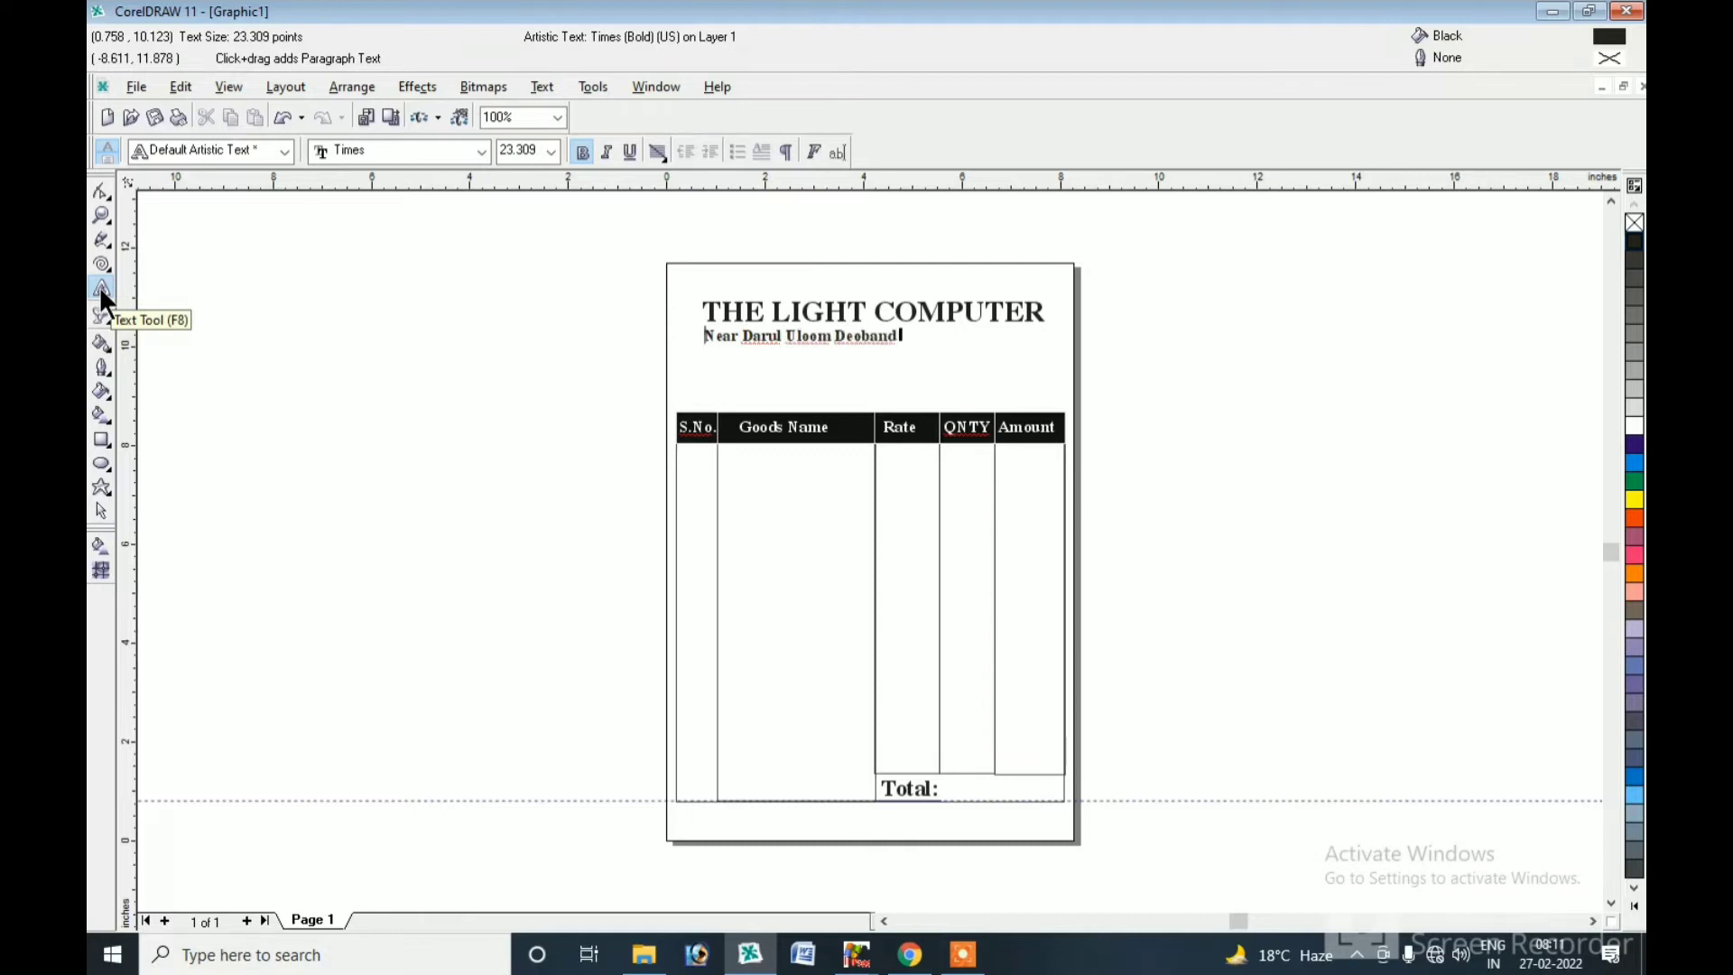
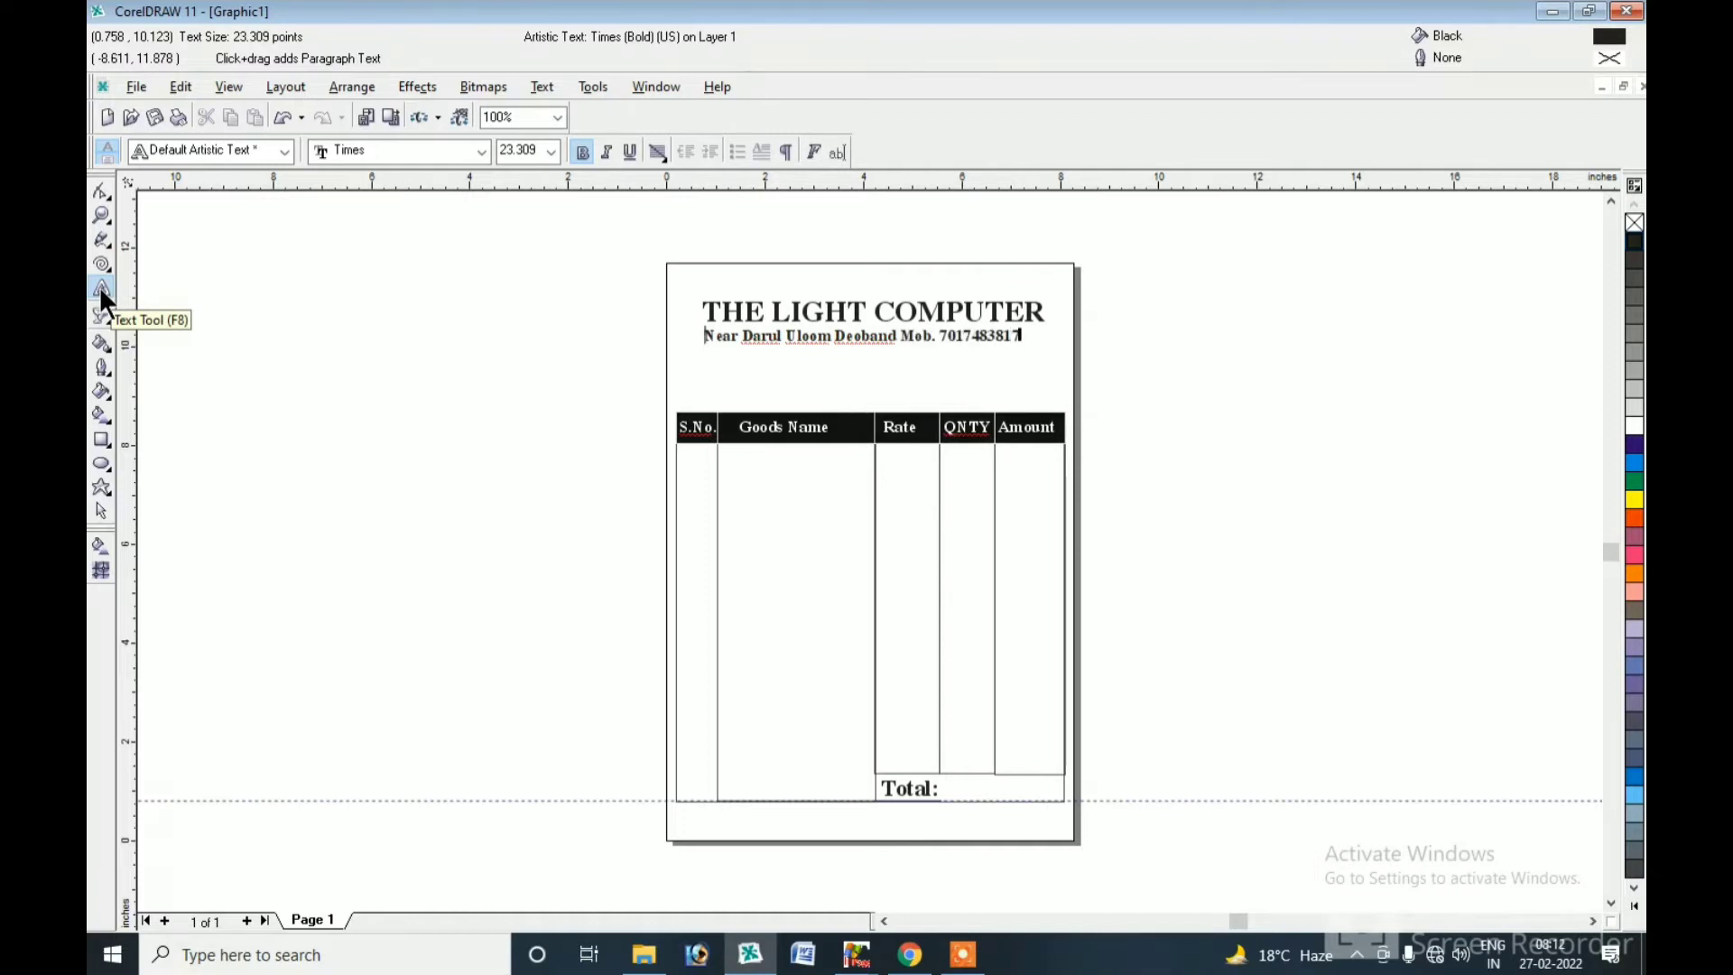
{"action": "left_click", "coordinate": [101, 511]}
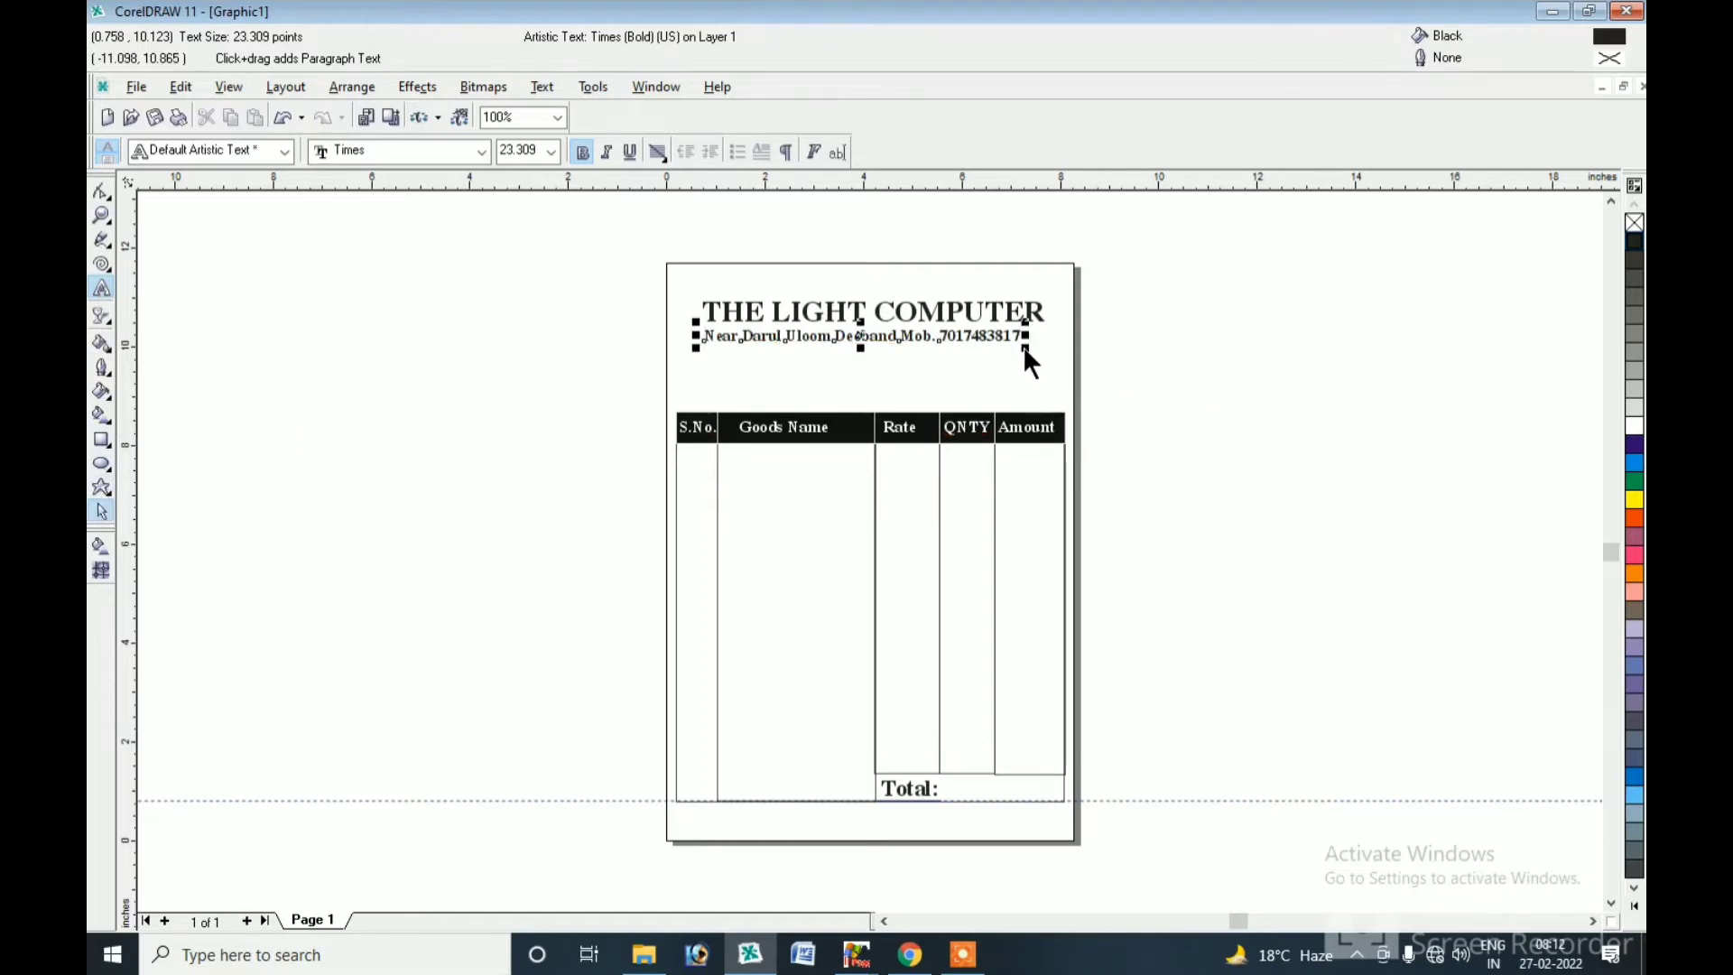
{"action": "left_click_drag", "start_coordinate": [1027, 348], "coordinate": [1034, 352]}
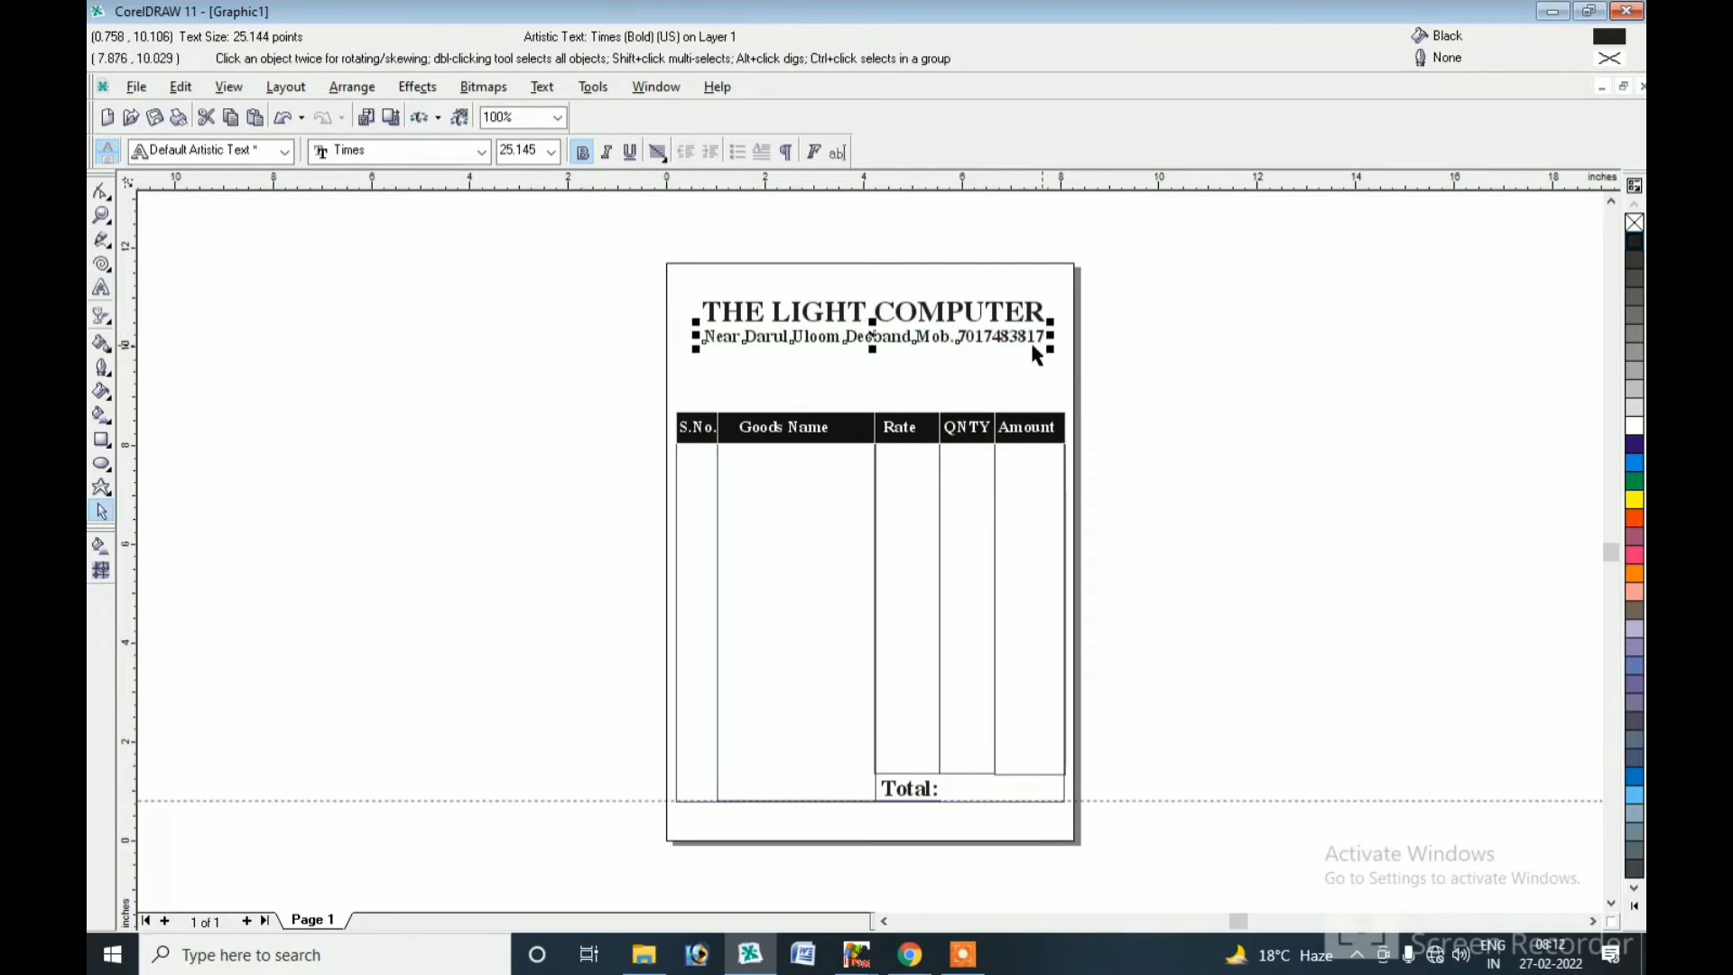
Underline the THE LIGHT COMPUTER heading.
{"action": "left_click", "coordinate": [858, 321]}
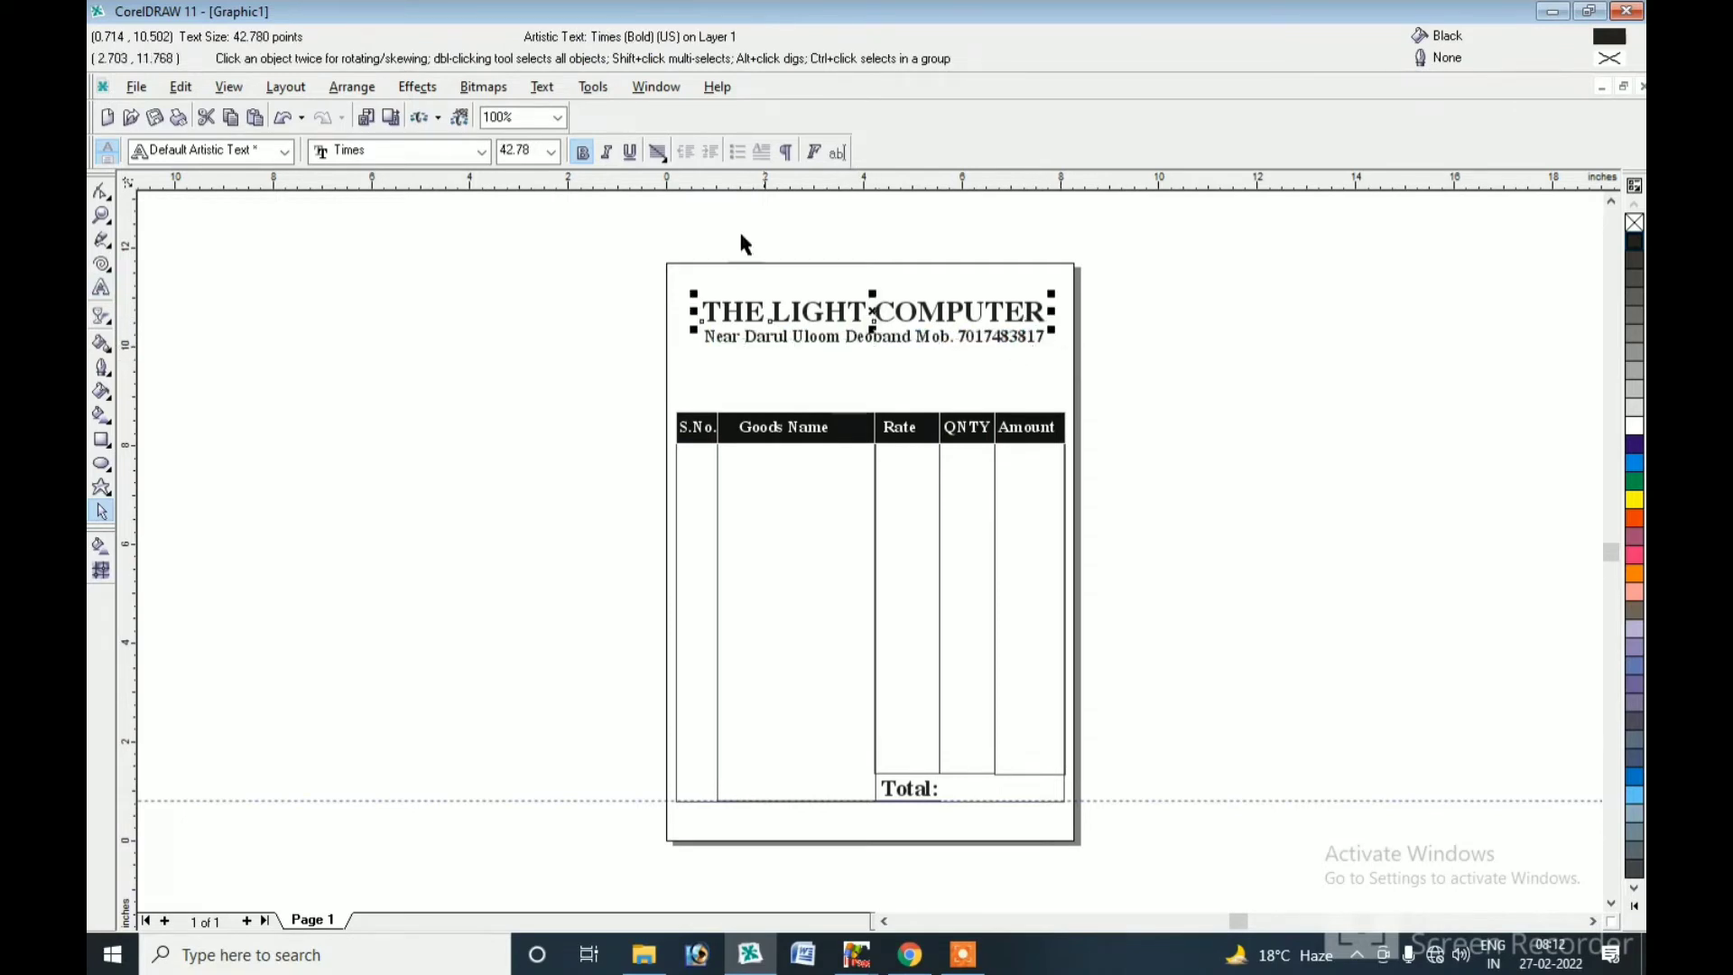
{"action": "left_click", "coordinate": [629, 152]}
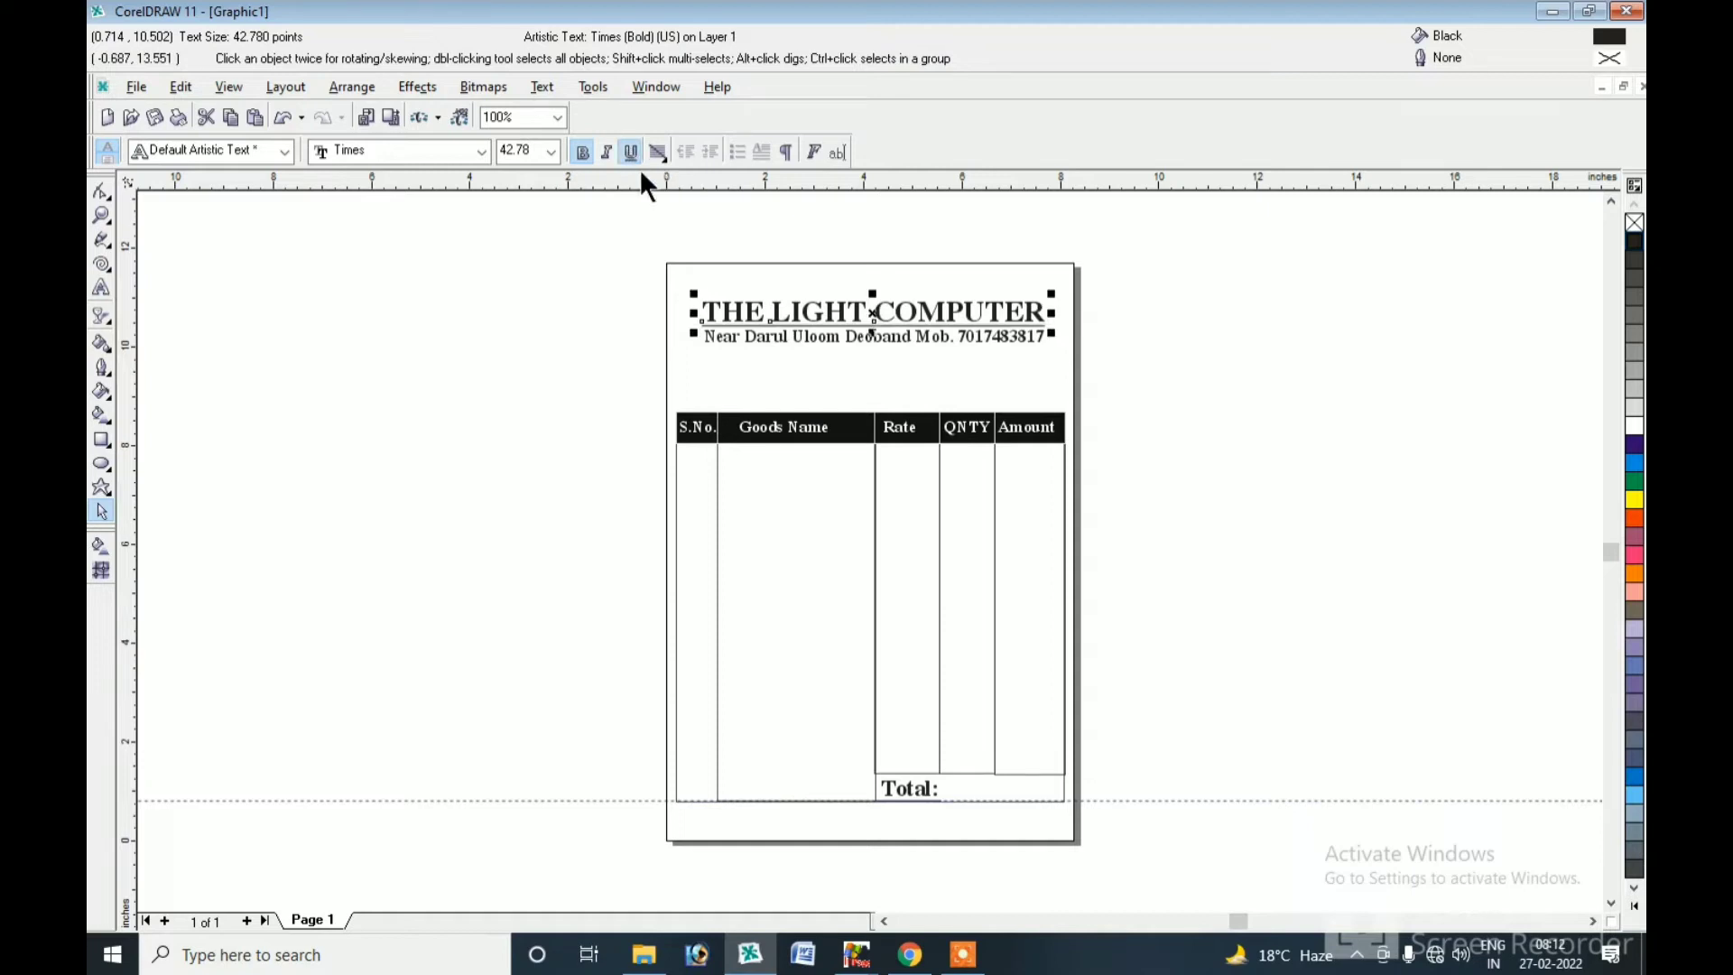
{"action": "left_click", "coordinate": [898, 343]}
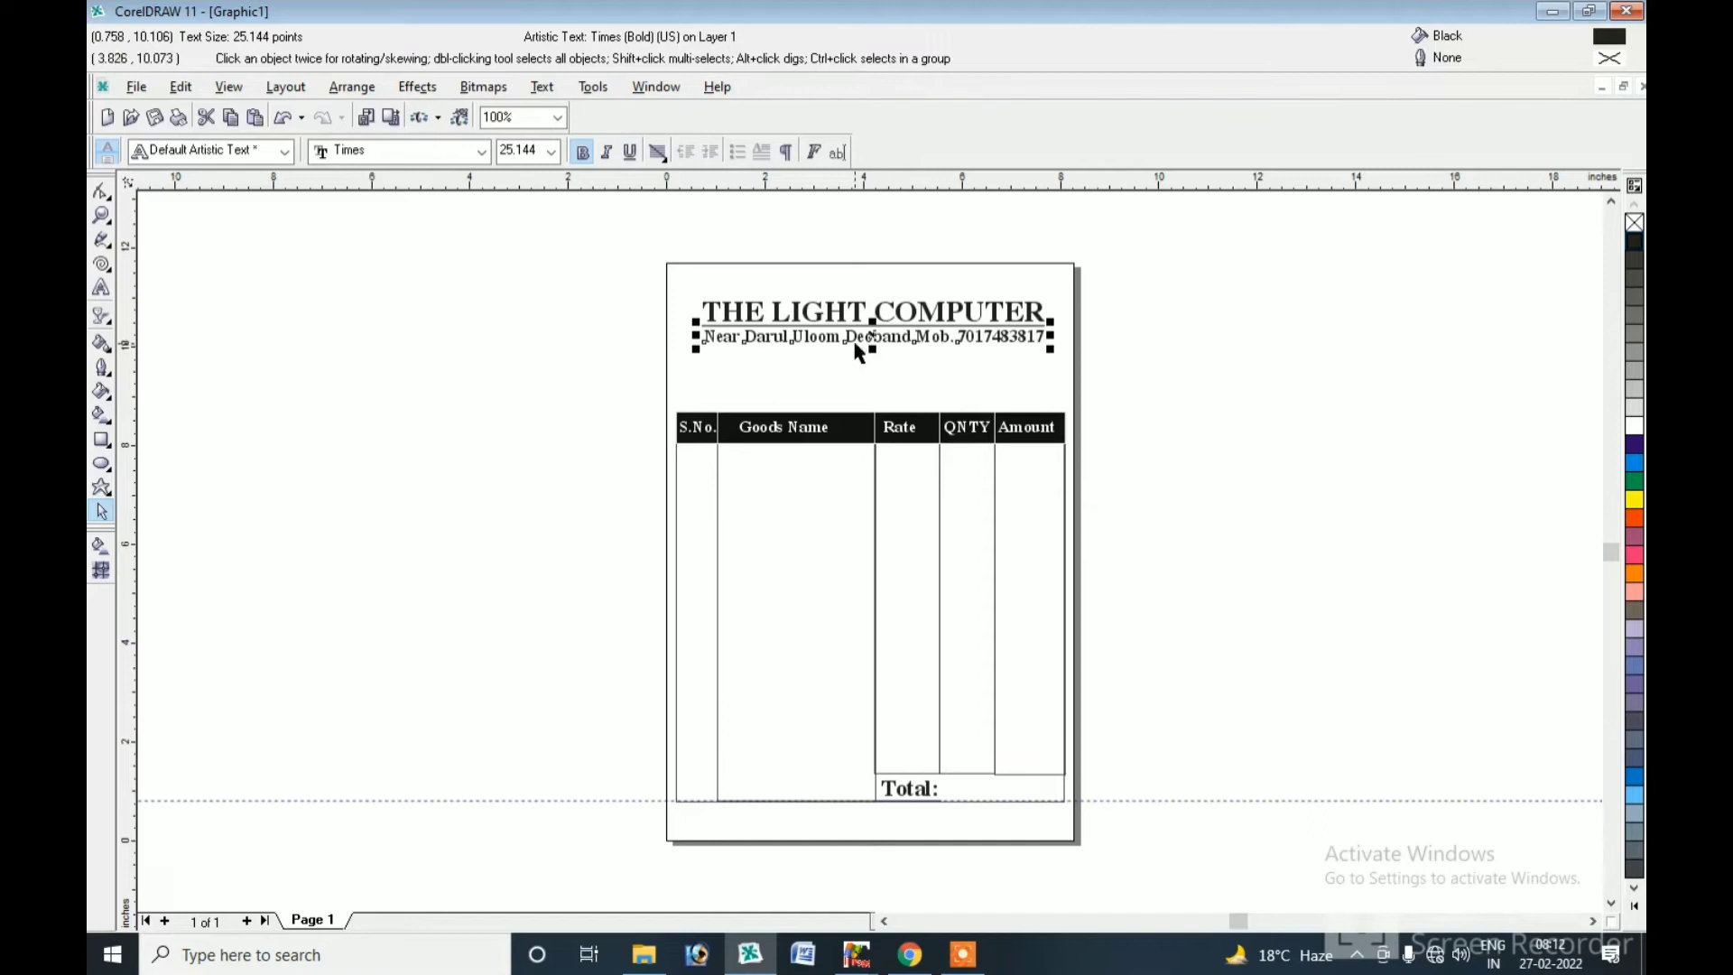
{"action": "left_click", "coordinate": [886, 545]}
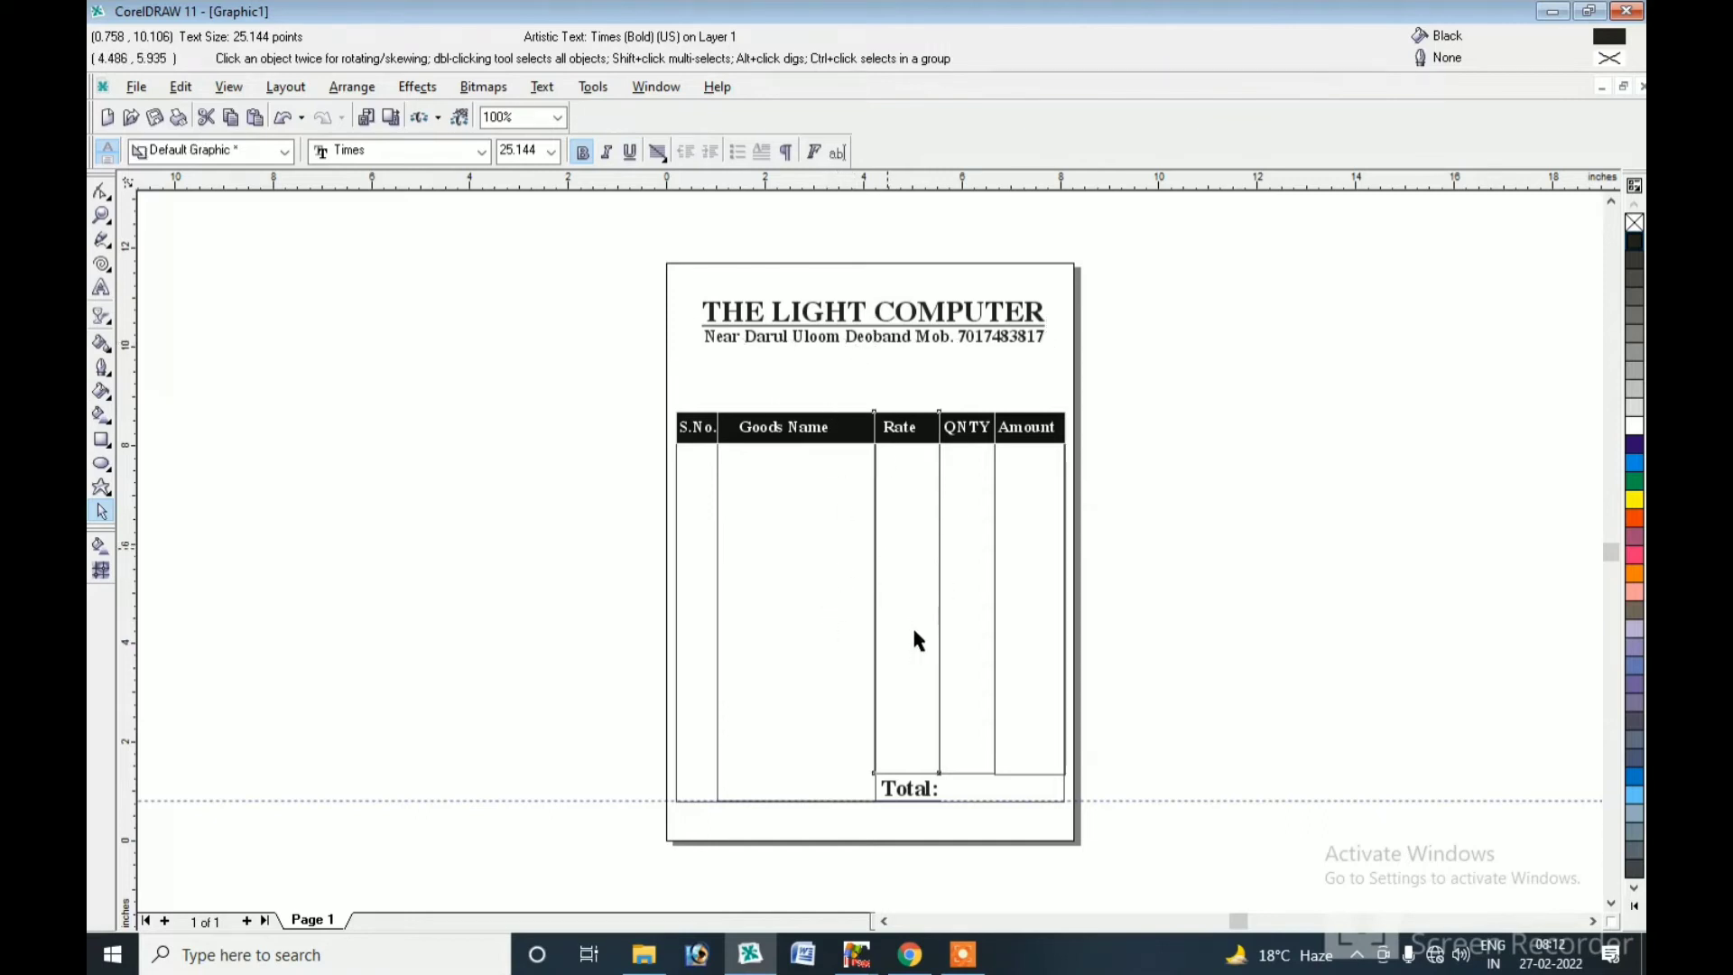
Duplicate the address line, retype it as 'Mr./Ms.', and place a copy just above the table.
{"action": "key", "text": "Tab"}
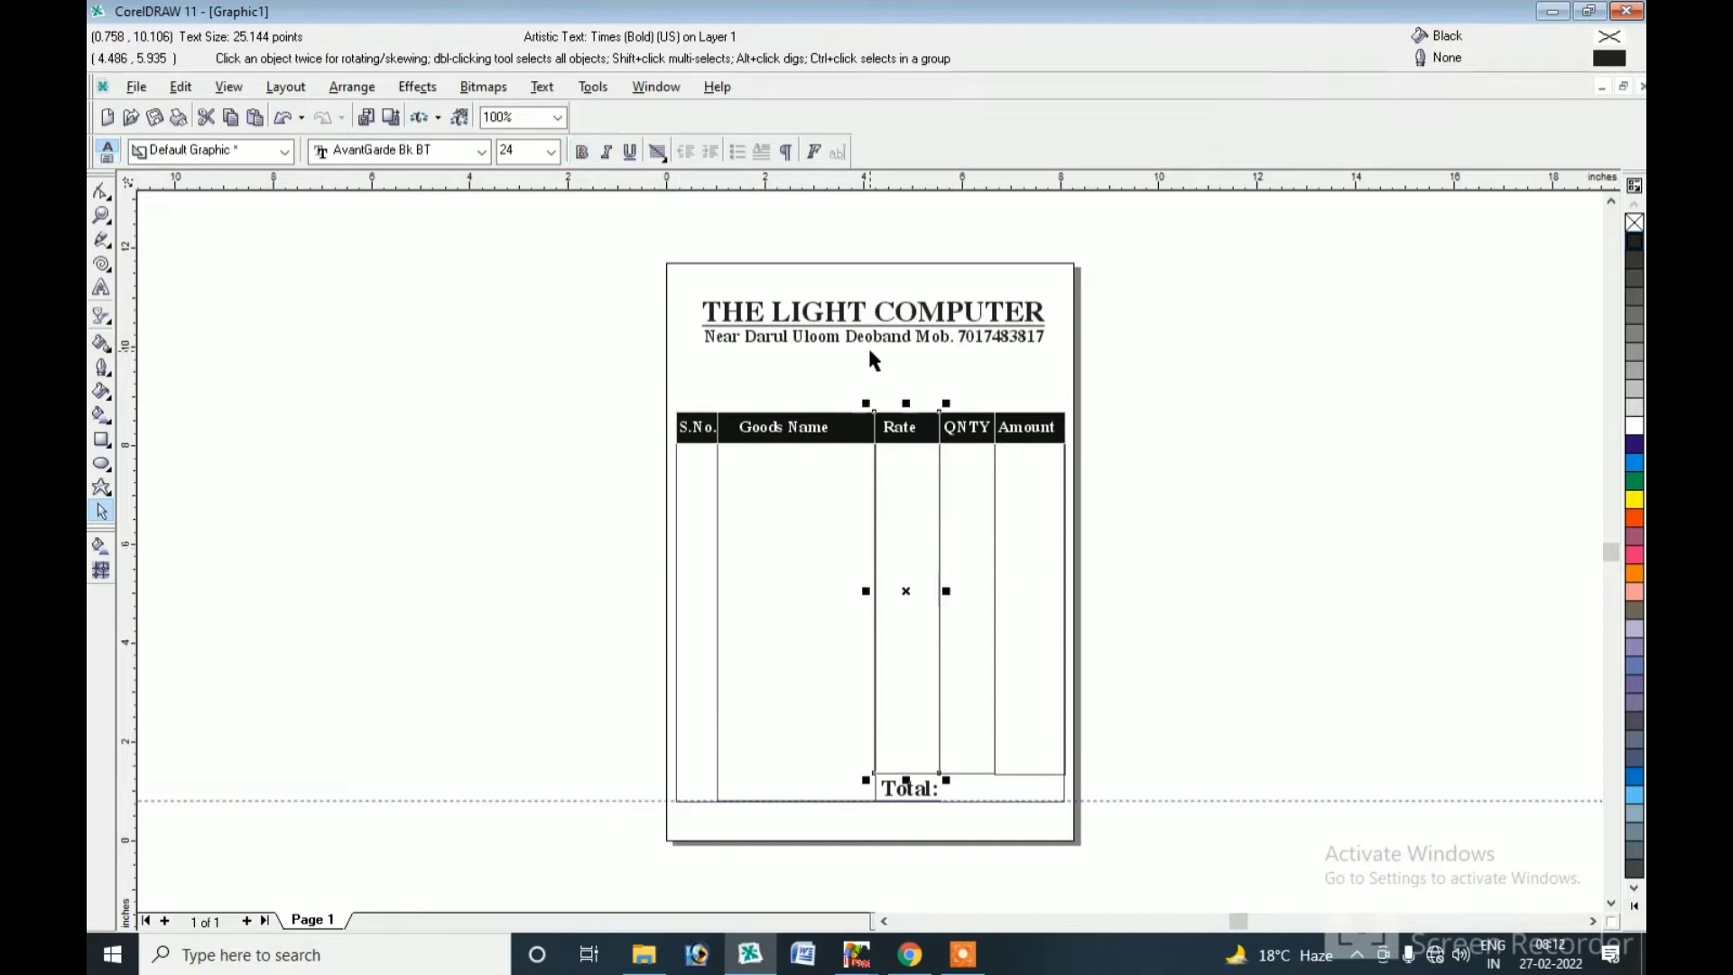
{"action": "left_click_drag", "start_coordinate": [869, 347], "coordinate": [848, 362]}
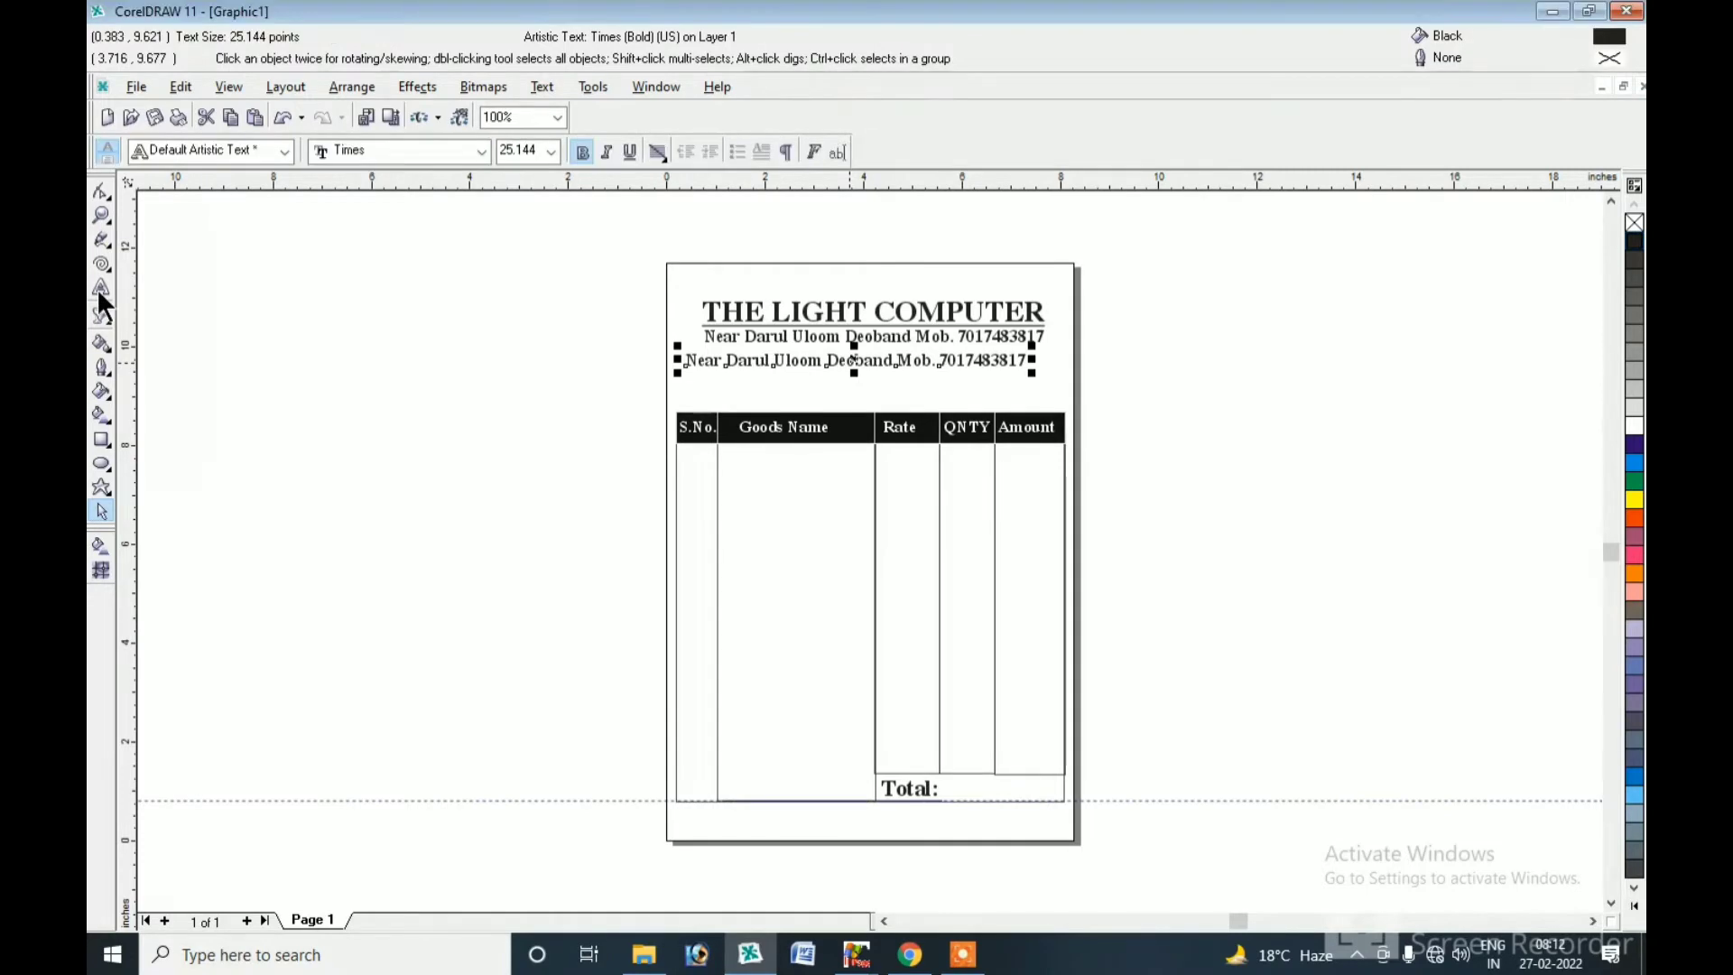
{"action": "left_click", "coordinate": [102, 289]}
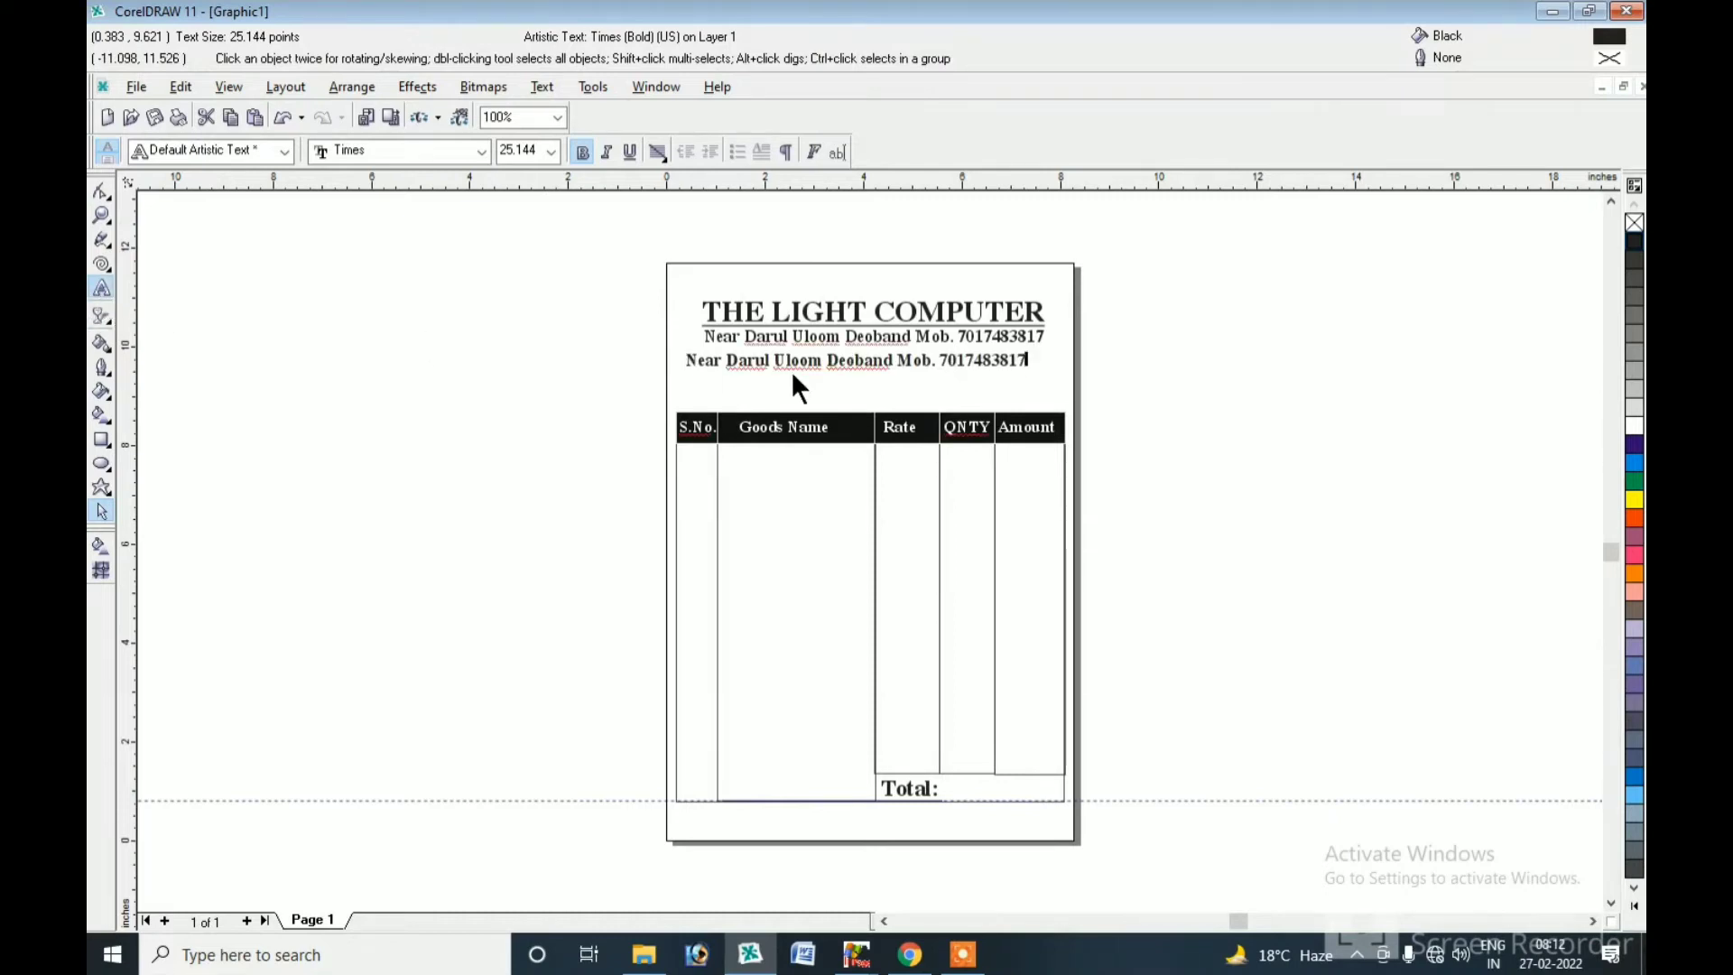
{"action": "key", "text": "ctrl+a"}
{"action": "type", "text": "Mst."}
{"action": "key", "text": "BackSpace"}
{"action": "key", "text": "BackSpace"}
{"action": "key", "text": "BackSpace"}
{"action": "type", "text": "is"}
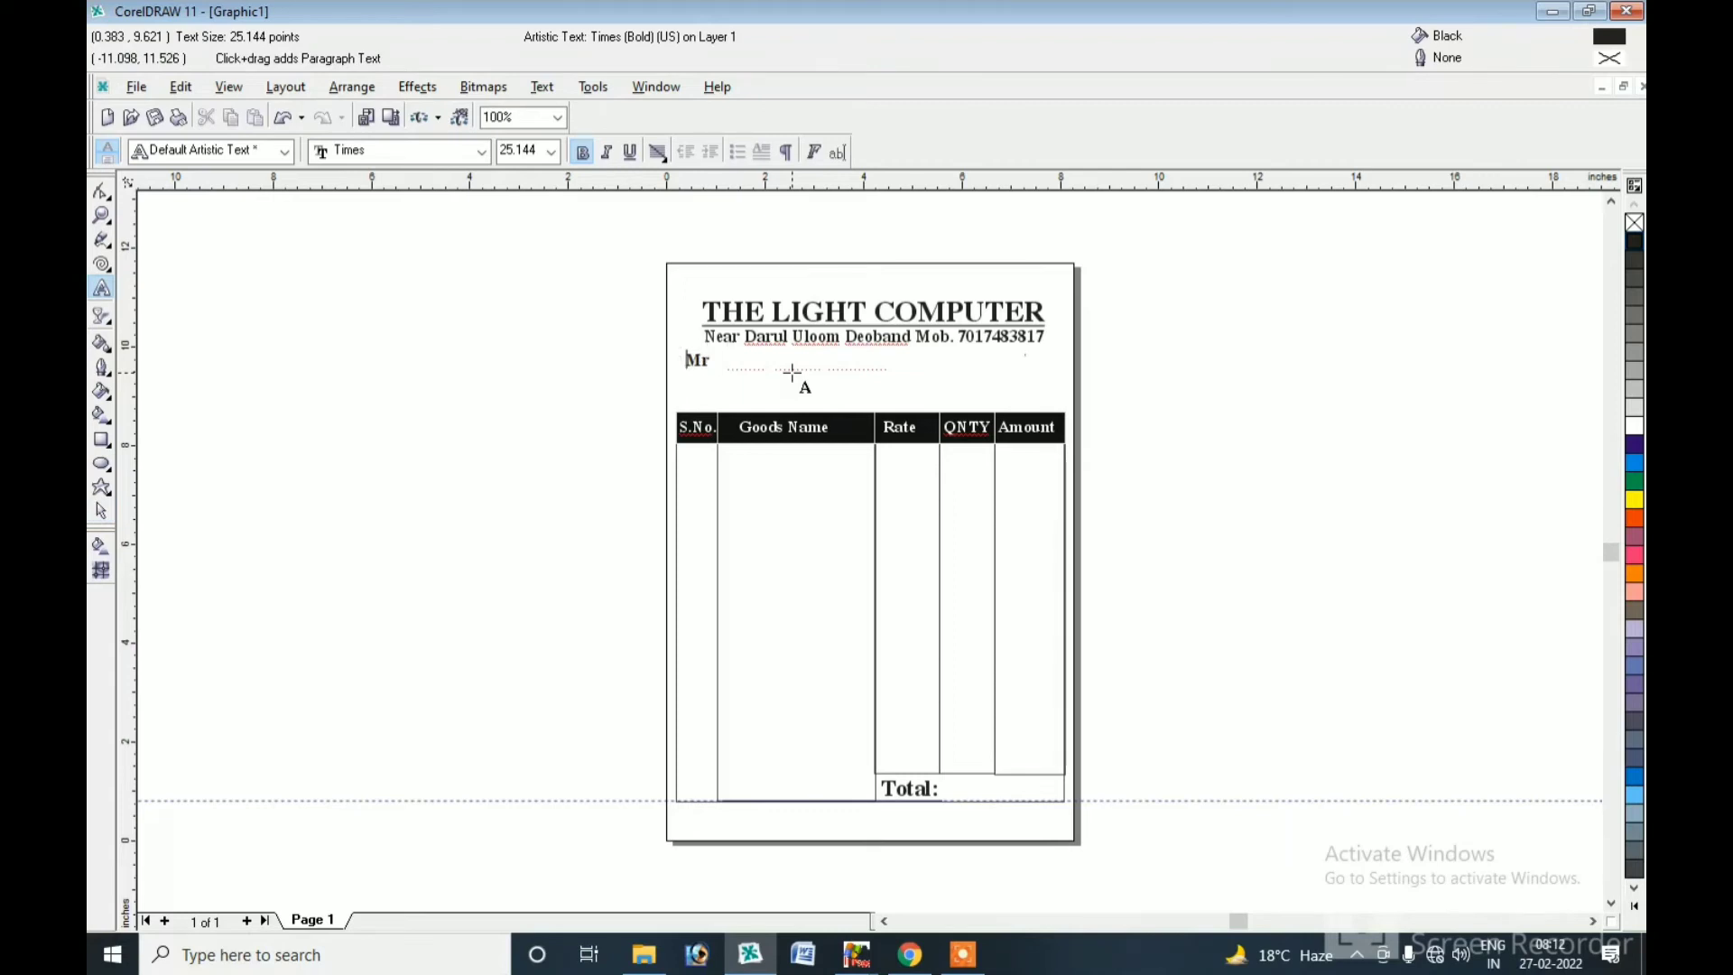
{"action": "type", "text": "m"}
{"action": "key", "text": "BackSpace"}
{"action": "type", "text": "Ms."}
{"action": "key", "text": "Escape"}
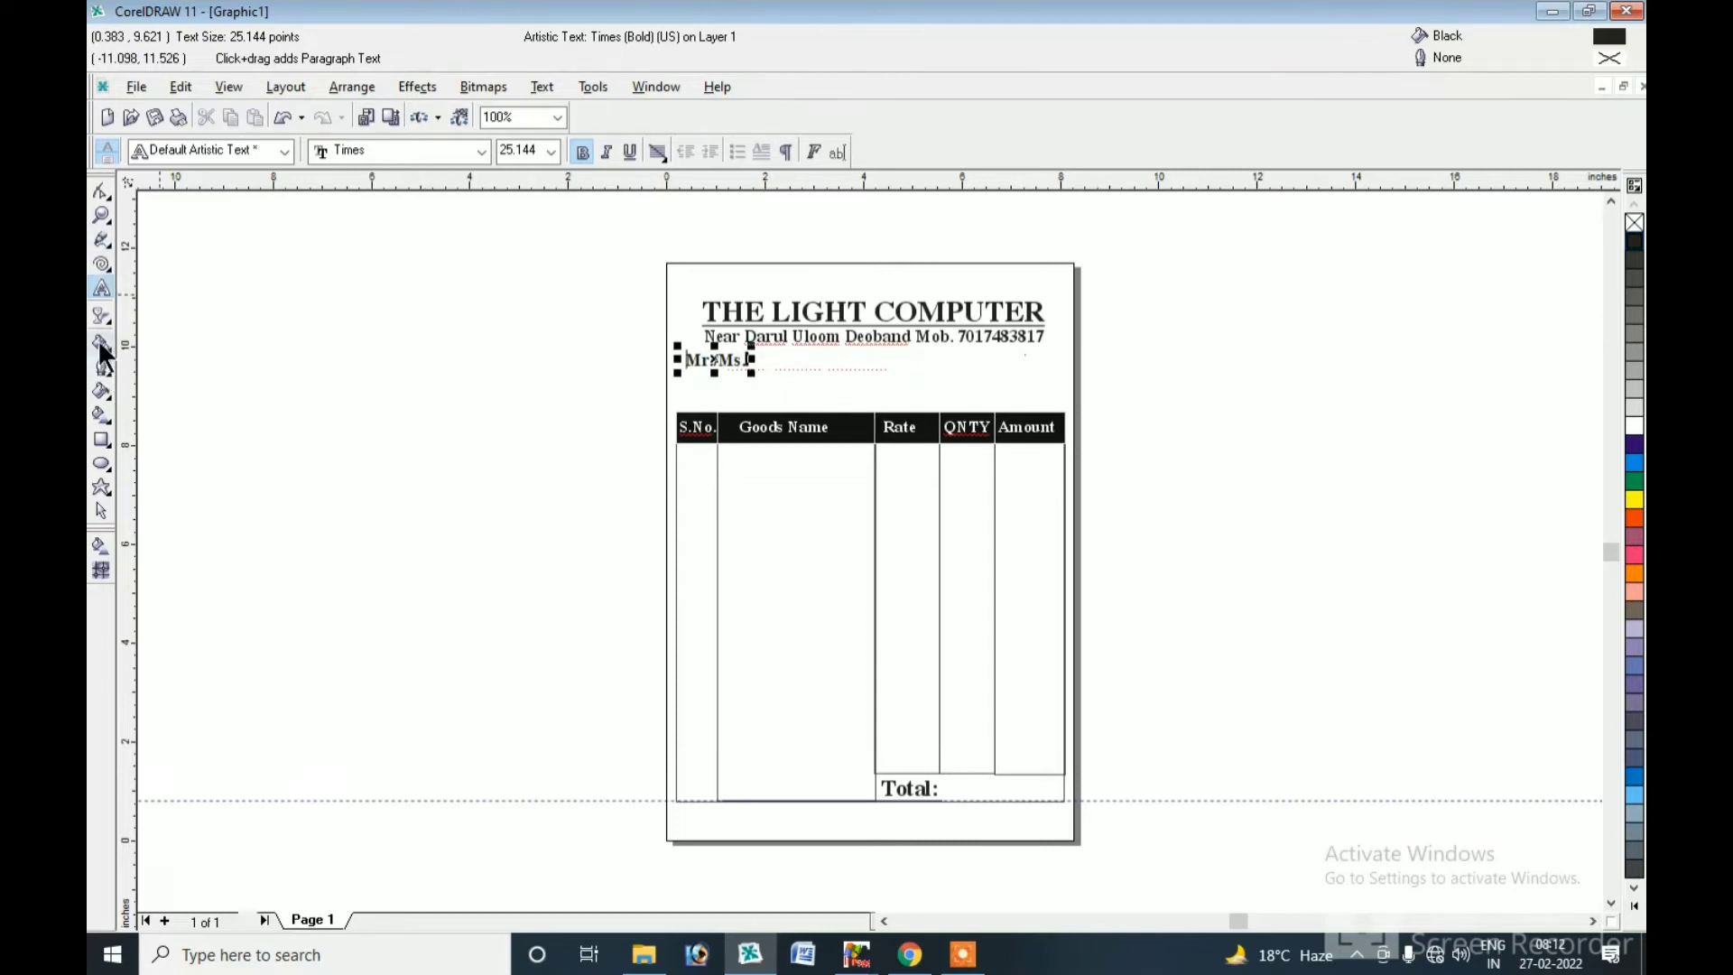
{"action": "left_click", "coordinate": [101, 511]}
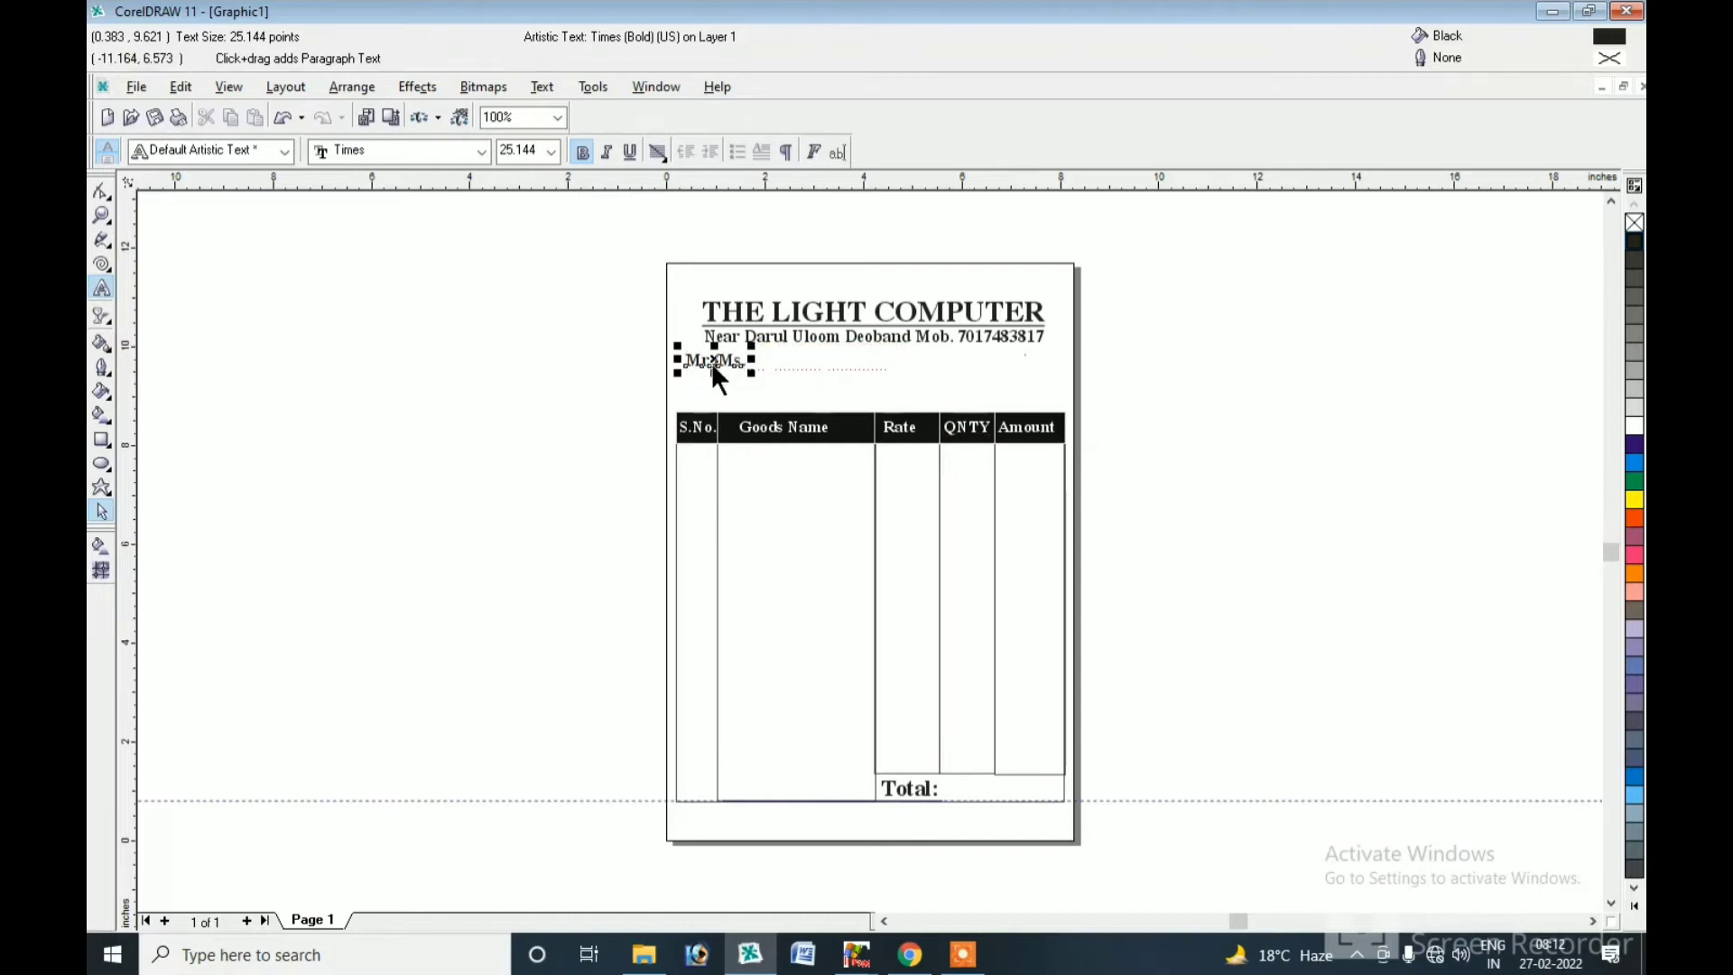
{"action": "left_click_drag", "start_coordinate": [715, 357], "coordinate": [714, 394]}
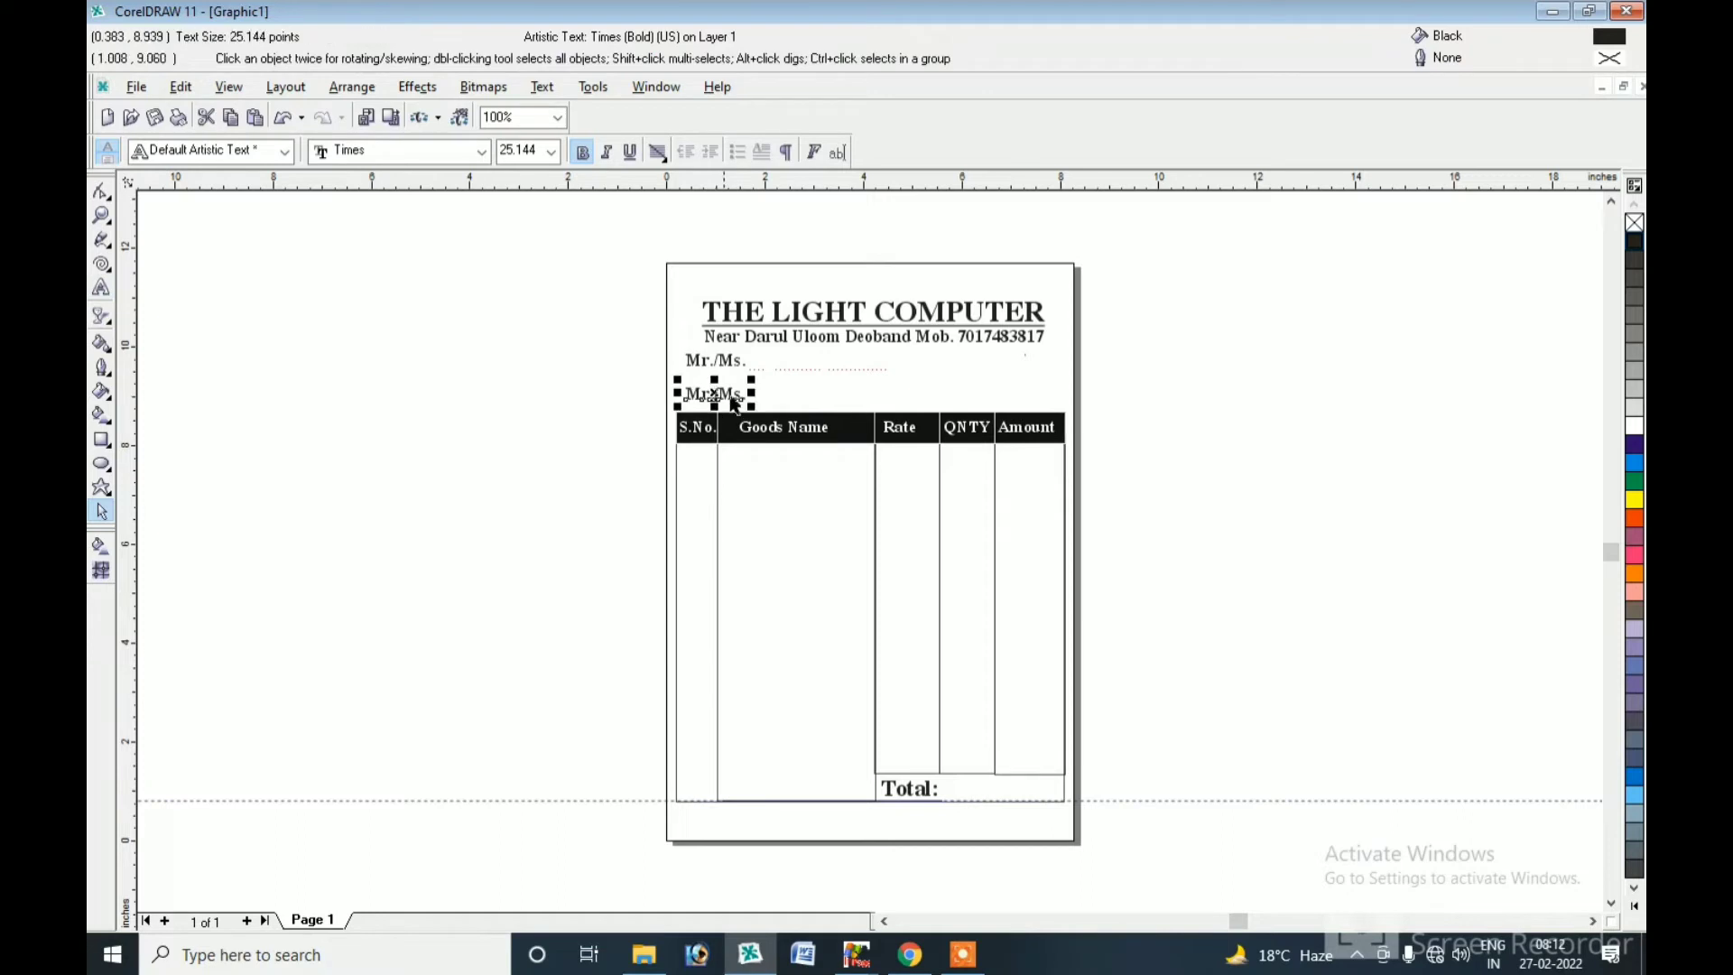
Retype the copied Mr./Ms. label as 'Bill No.'.
{"action": "left_click", "coordinate": [102, 289]}
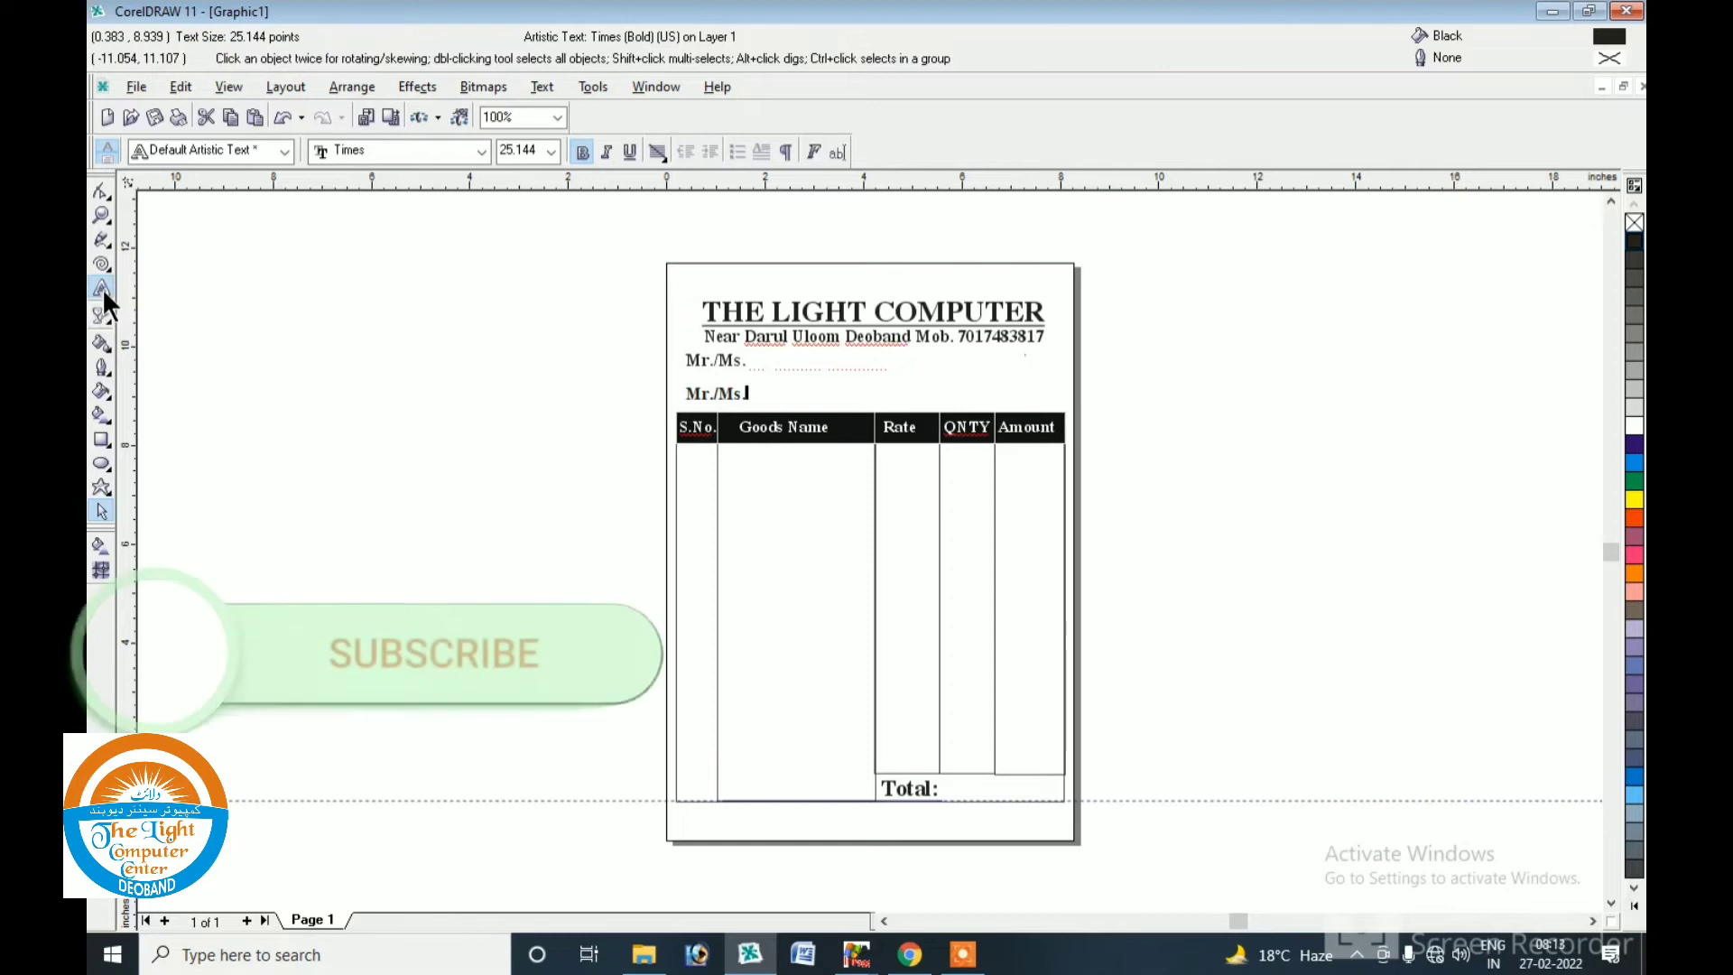
{"action": "key", "text": "BackSpace"}
{"action": "key", "text": "BackSpace"}
{"action": "key", "text": "BackSpace"}
{"action": "key", "text": "BackSpace"}
{"action": "key", "text": "BackSpace"}
{"action": "key", "text": "BackSpace"}
{"action": "type", "text": "Bill"}
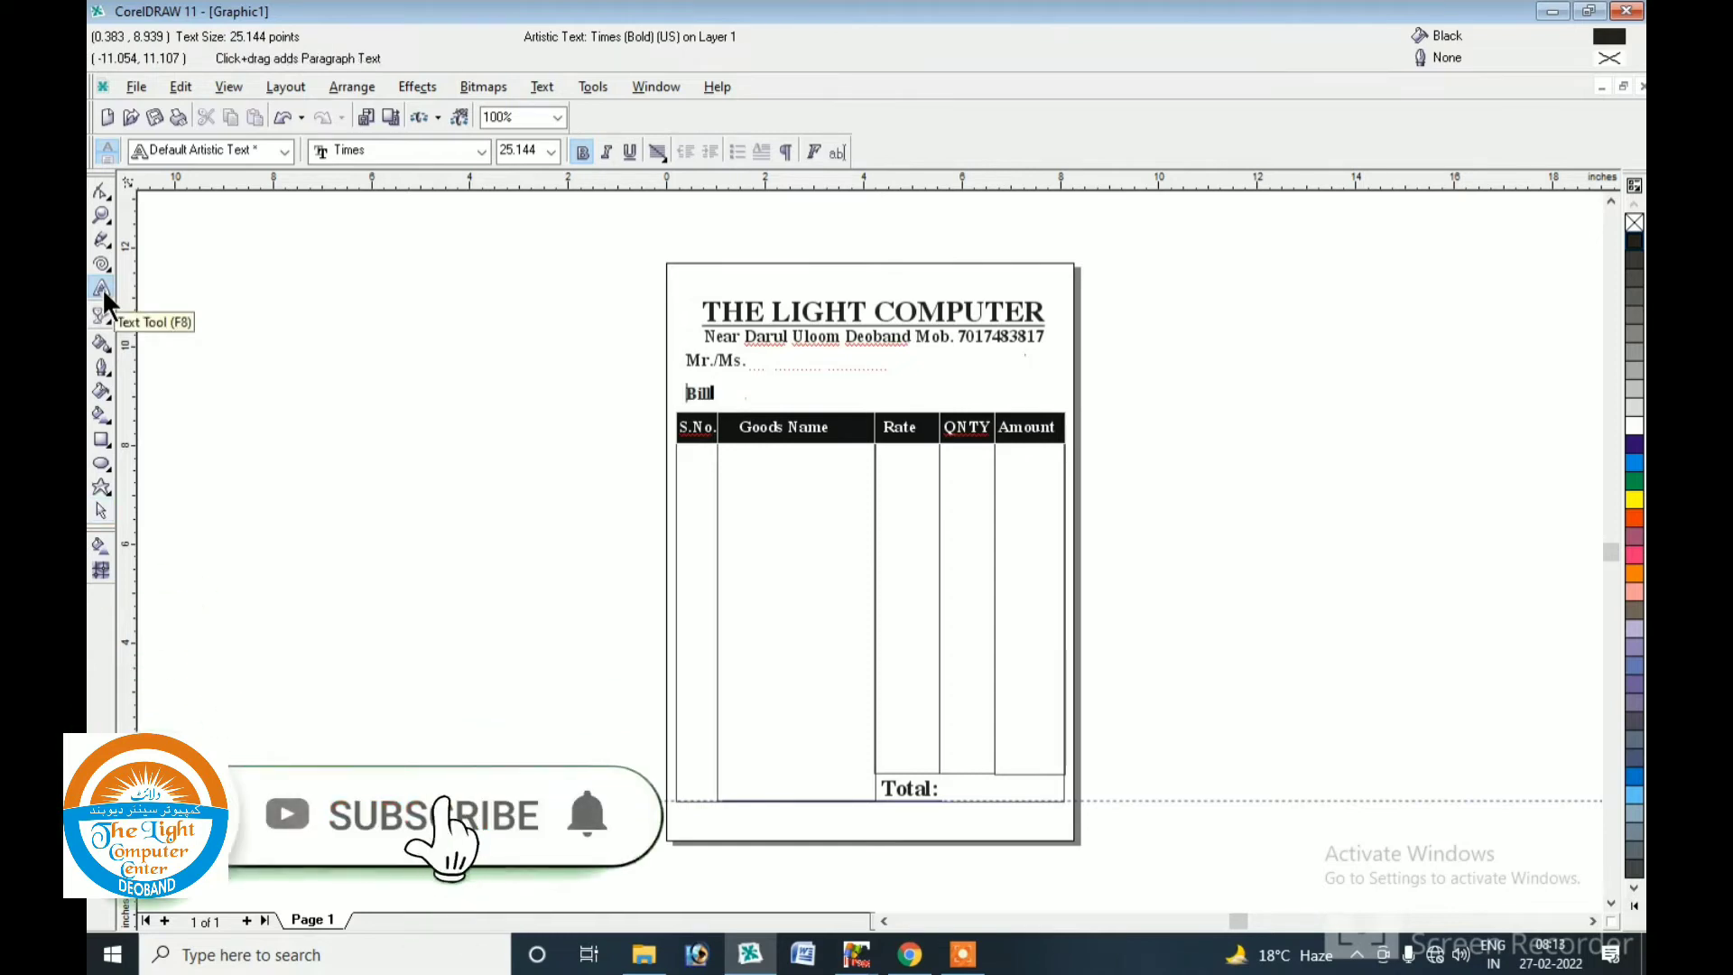
{"action": "type", "text": " No."}
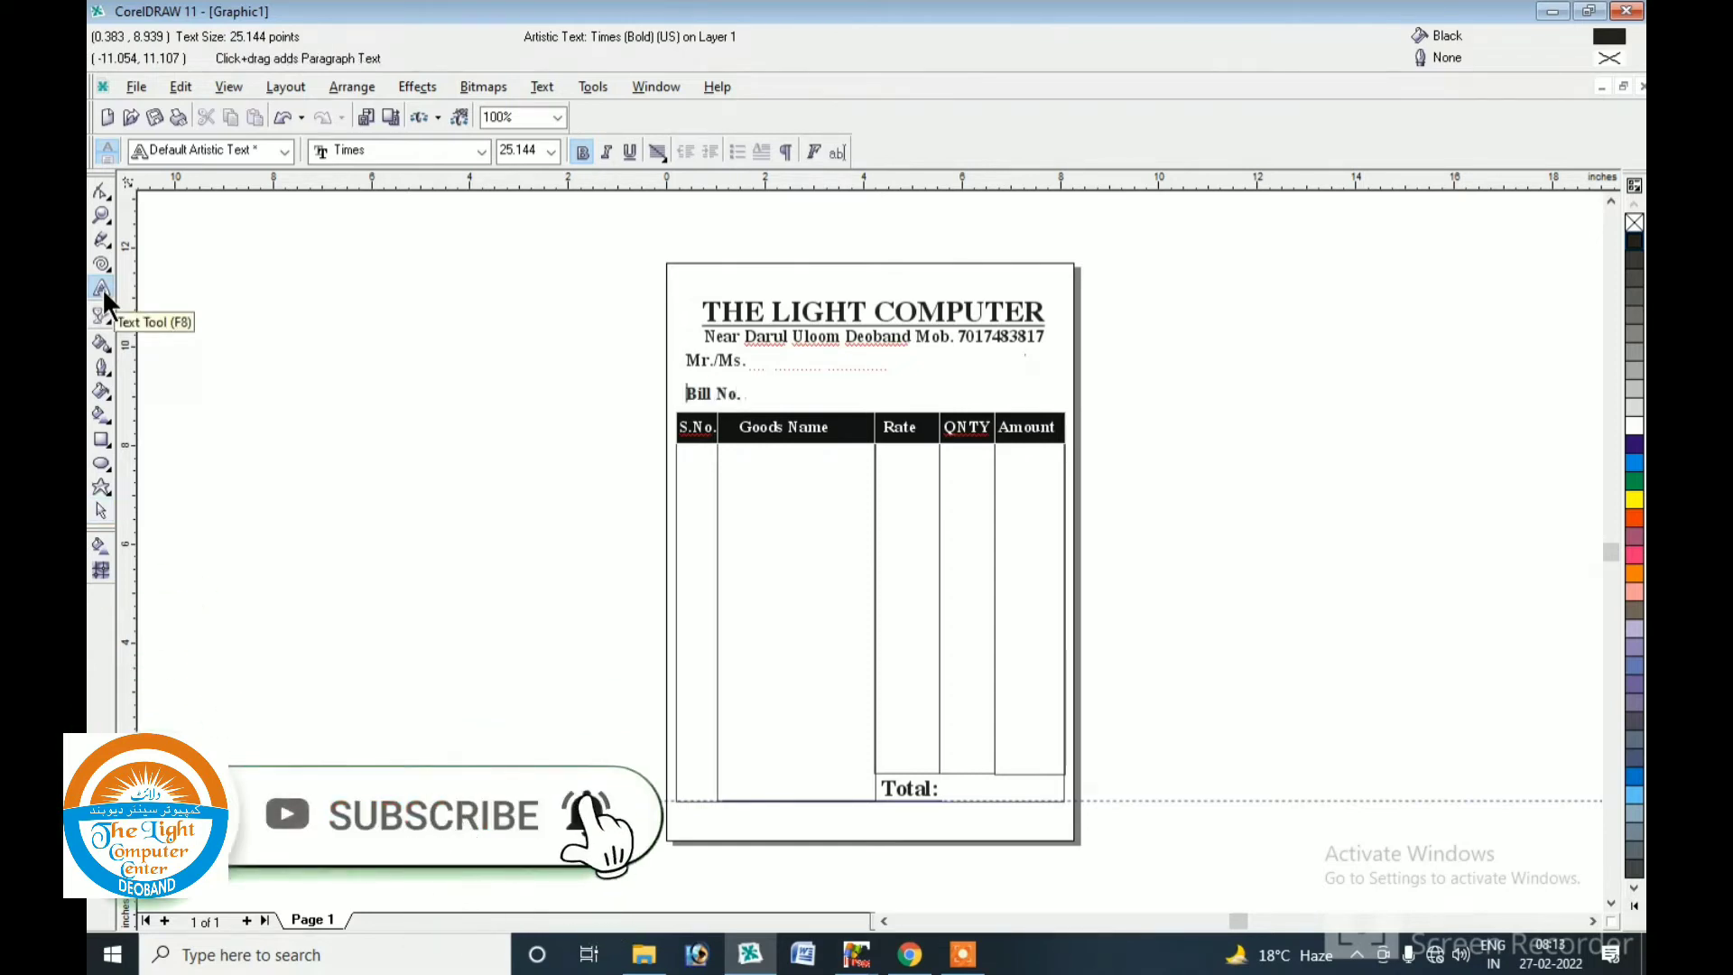
Copy Bill No. to the row's right end as 'Date', and another copy to the page's top-left.
{"action": "left_click", "coordinate": [102, 511]}
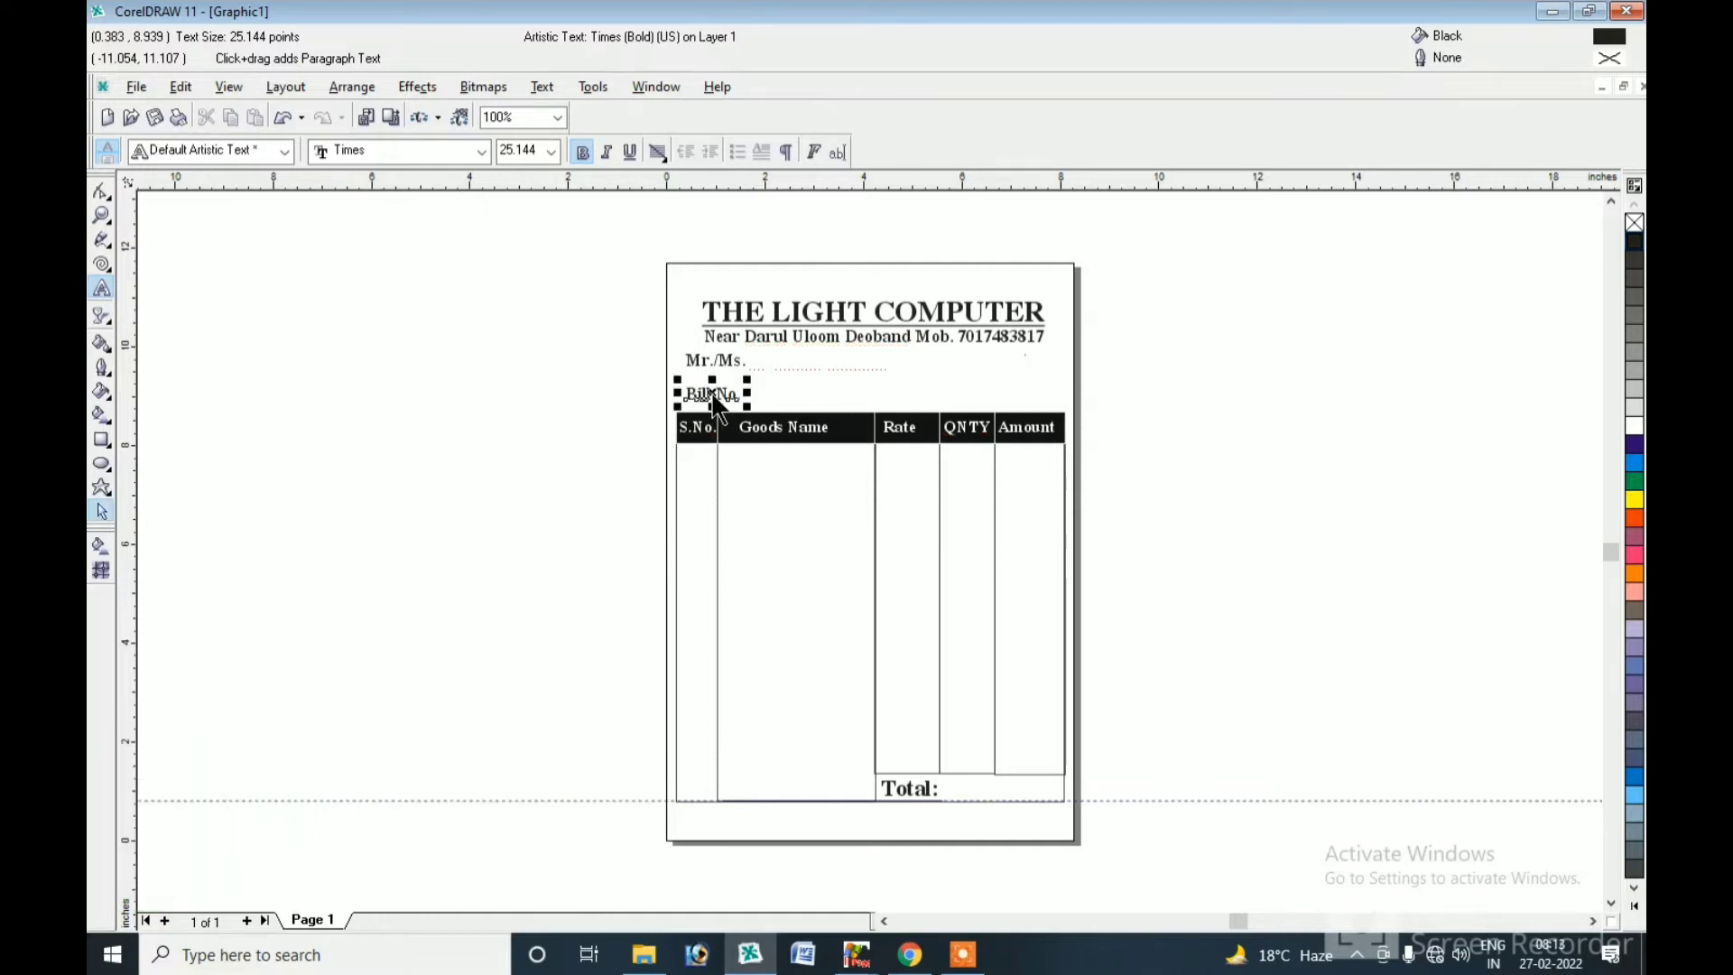
{"action": "left_click_drag", "start_coordinate": [713, 397], "coordinate": [991, 406]}
{"action": "key", "text": "Tab"}
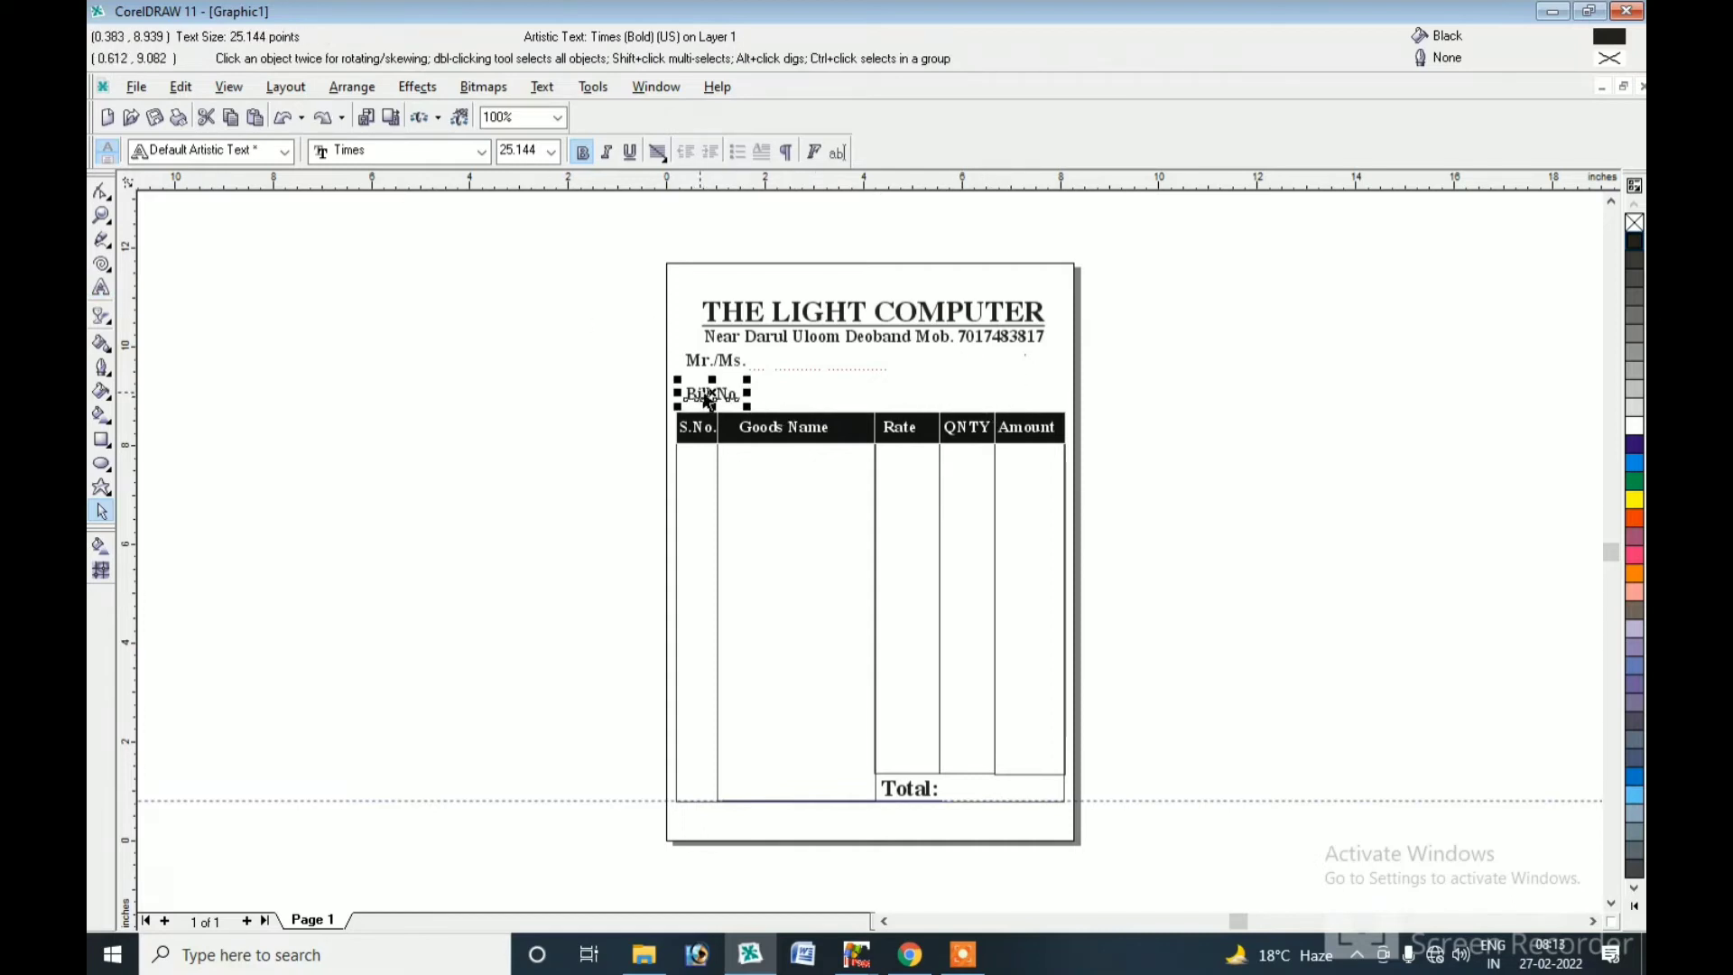
{"action": "left_click_drag", "start_coordinate": [711, 404], "coordinate": [973, 405]}
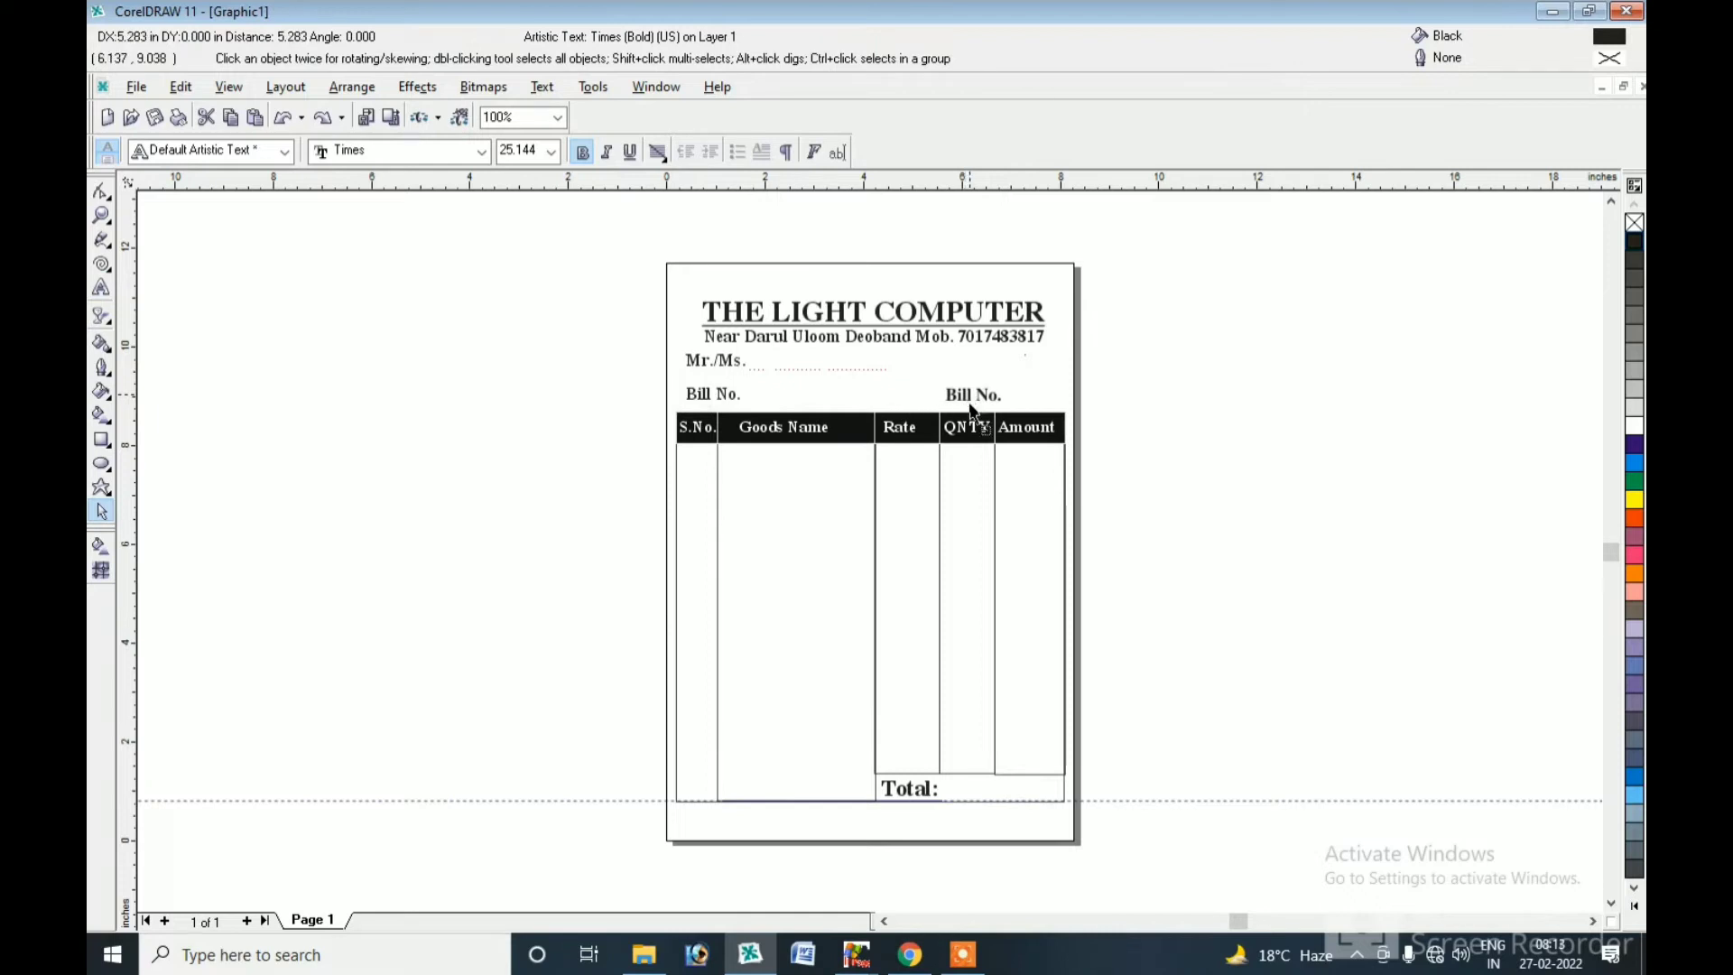
{"action": "left_click", "coordinate": [95, 289]}
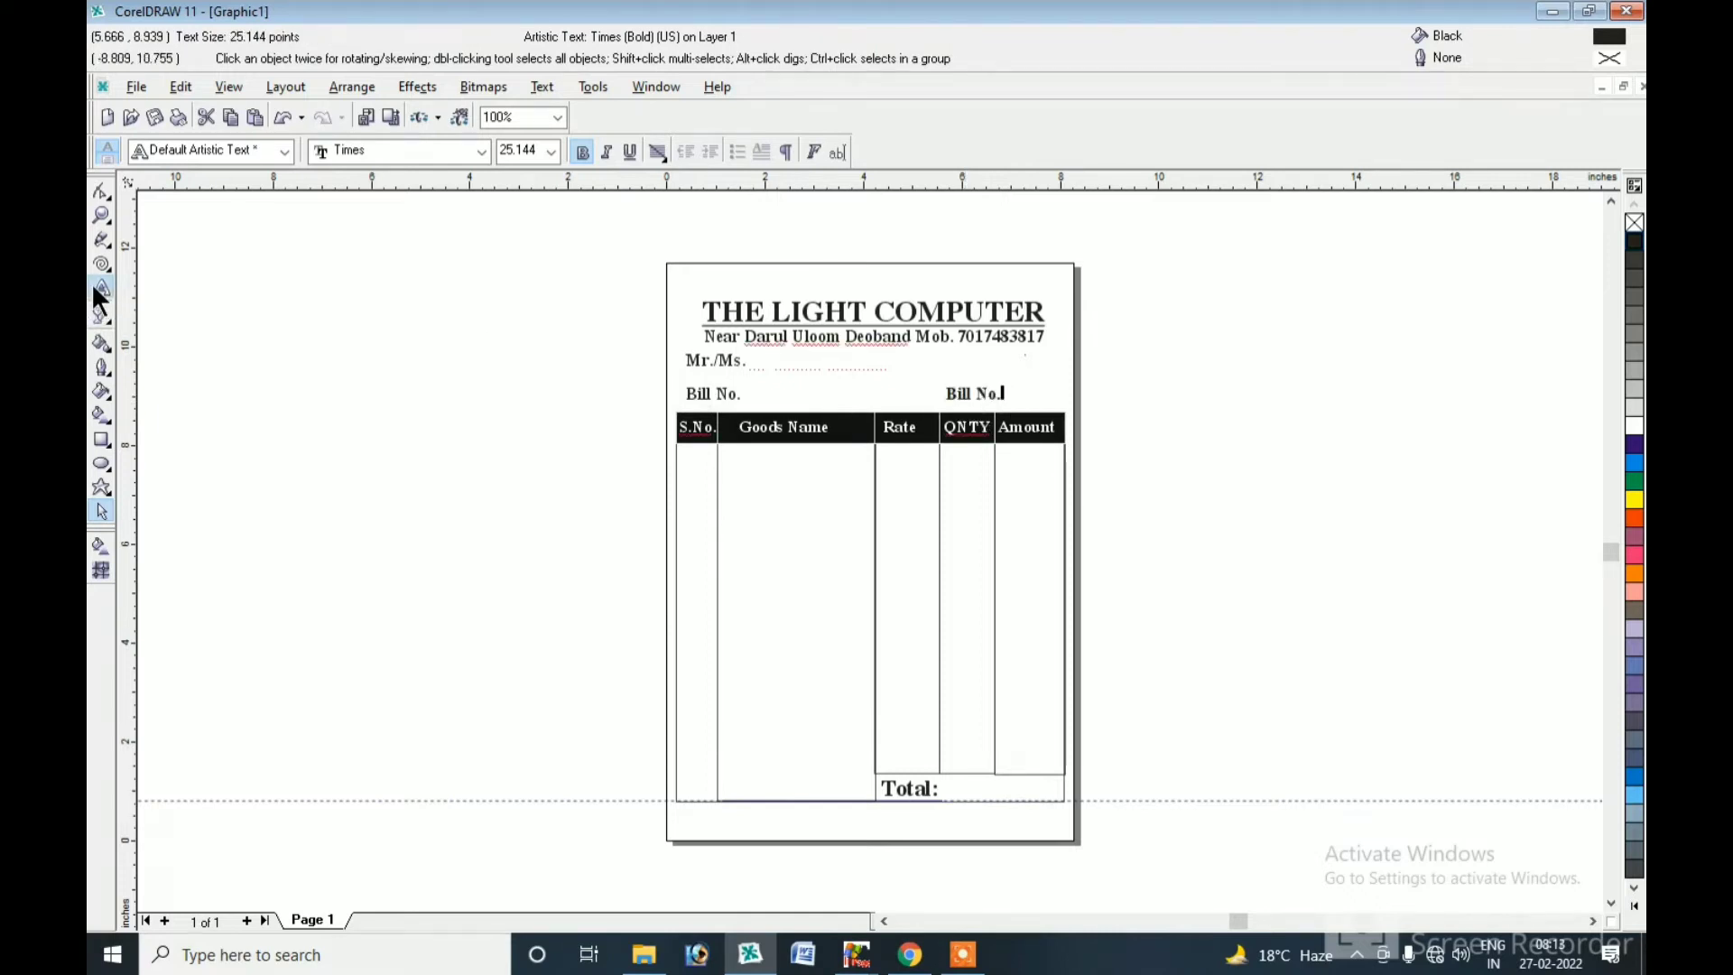
{"action": "key", "text": "BackSpace"}
{"action": "key", "text": "BackSpace"}
{"action": "key", "text": "BackSpace"}
{"action": "key", "text": "BackSpace"}
{"action": "key", "text": "BackSpace"}
{"action": "key", "text": "BackSpace"}
{"action": "key", "text": "BackSpace"}
{"action": "key", "text": "BackSpace"}
{"action": "type", "text": "Date"}
{"action": "key", "text": "Escape"}
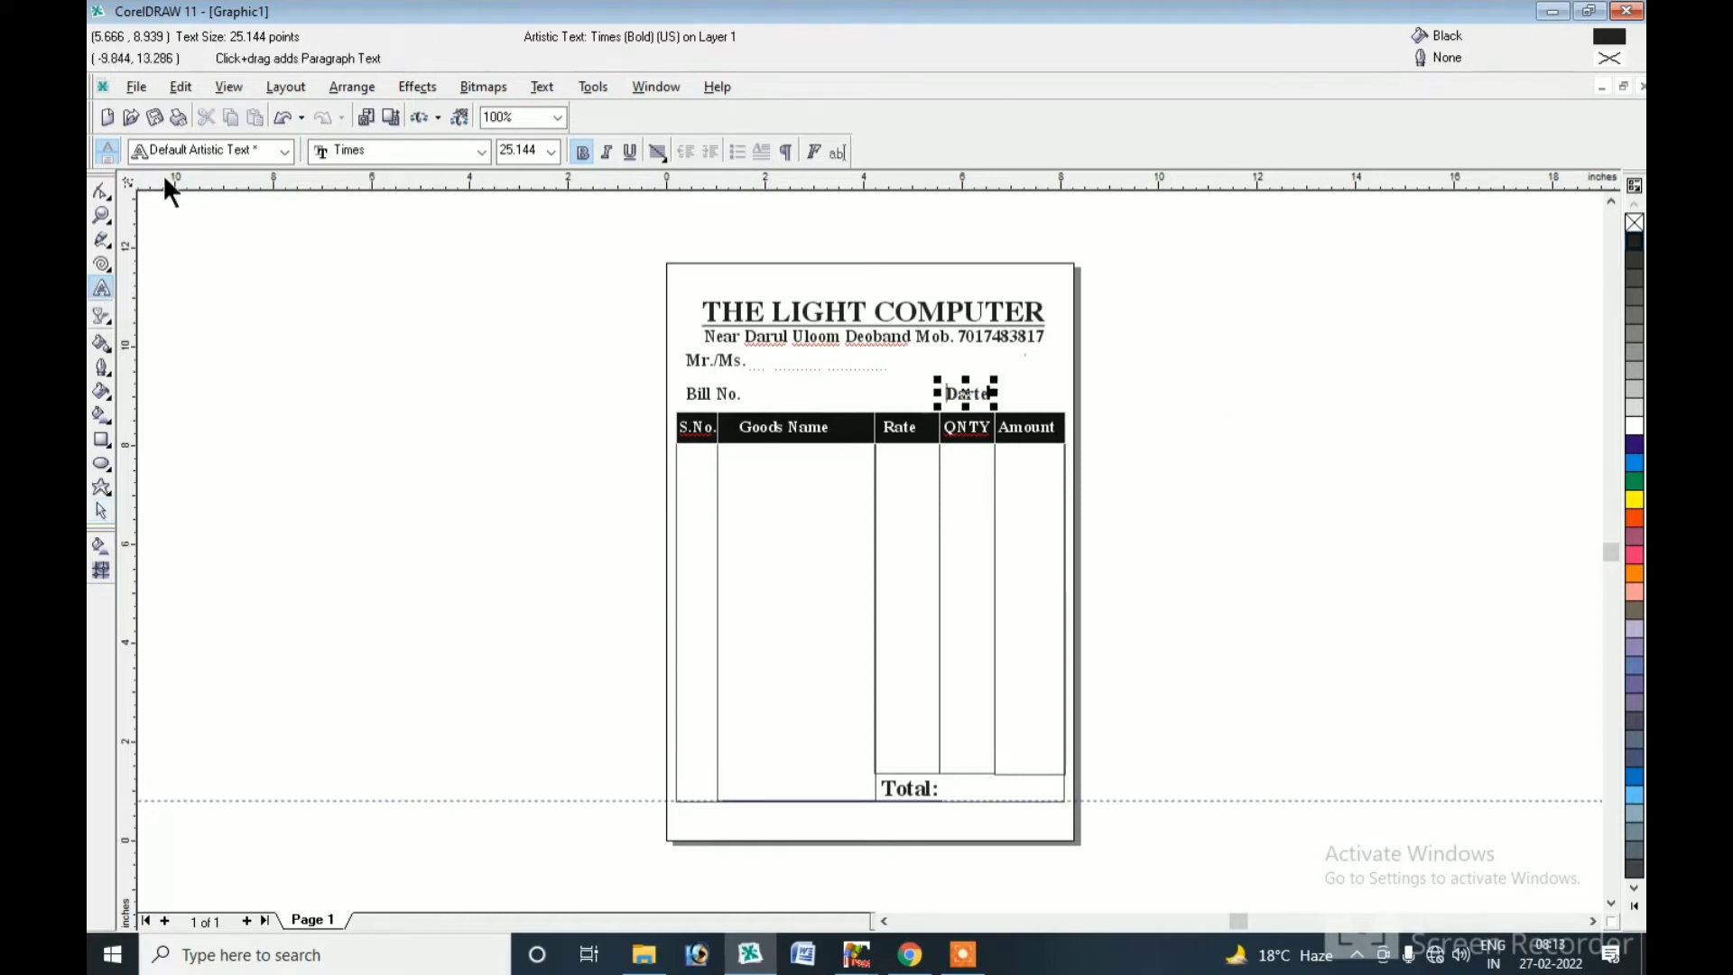
{"action": "left_click", "coordinate": [100, 512]}
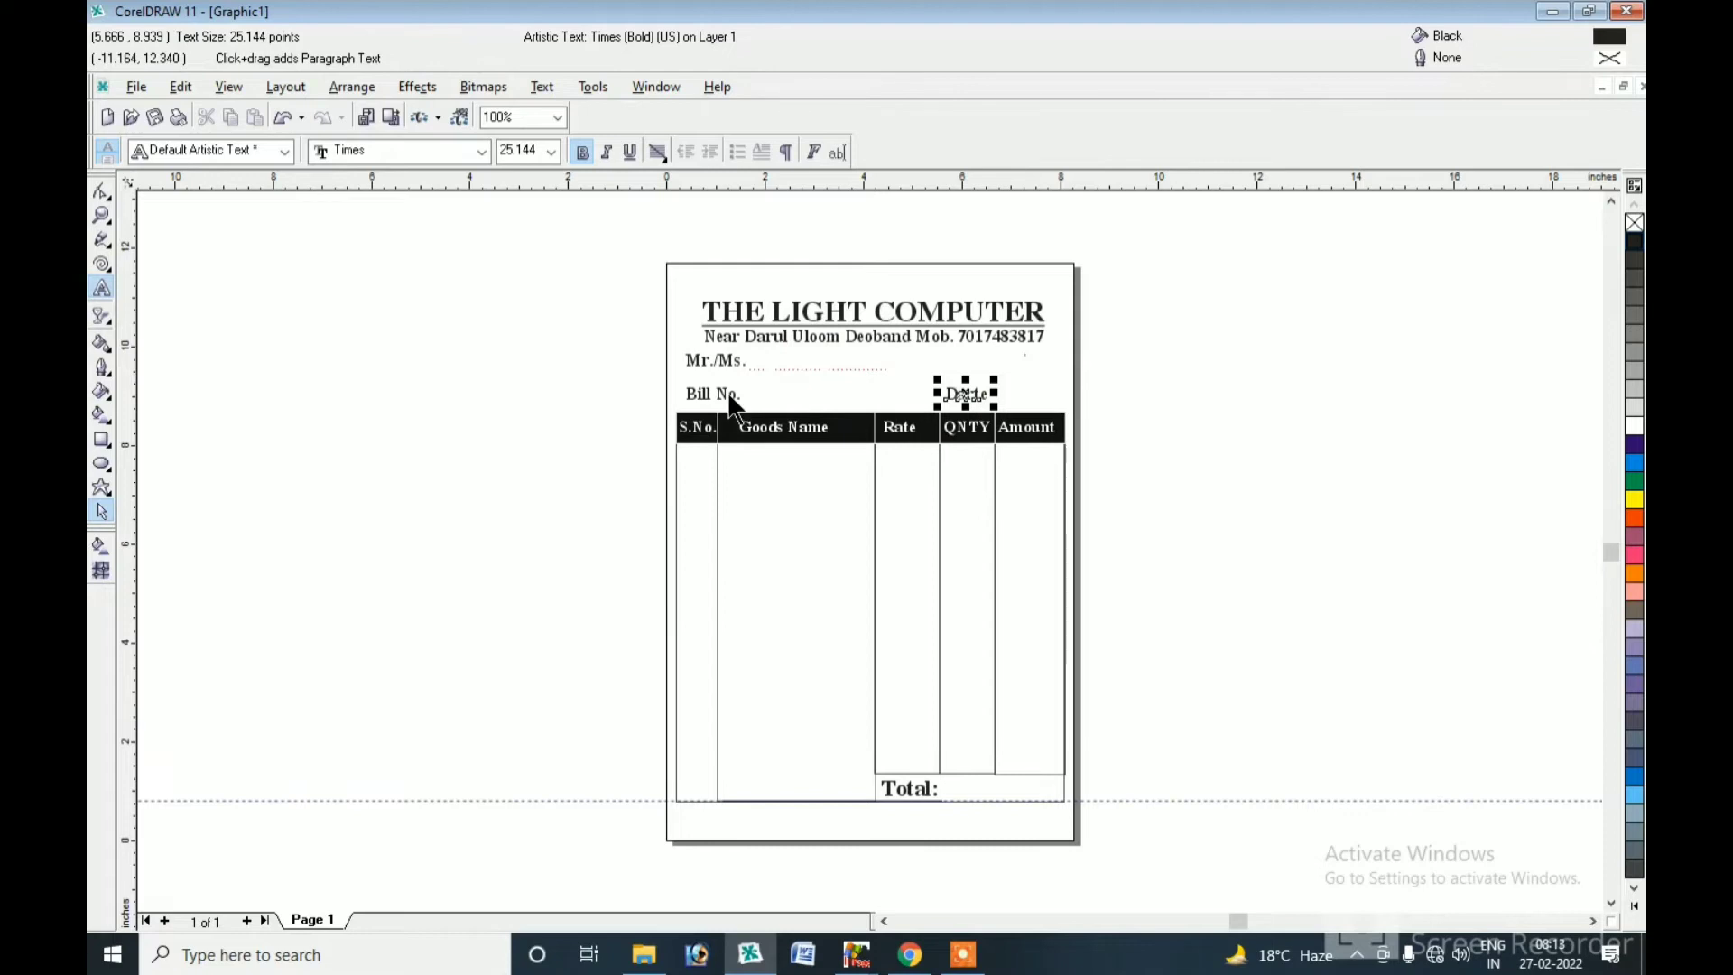
{"action": "left_click_drag", "start_coordinate": [792, 294], "coordinate": [732, 281]}
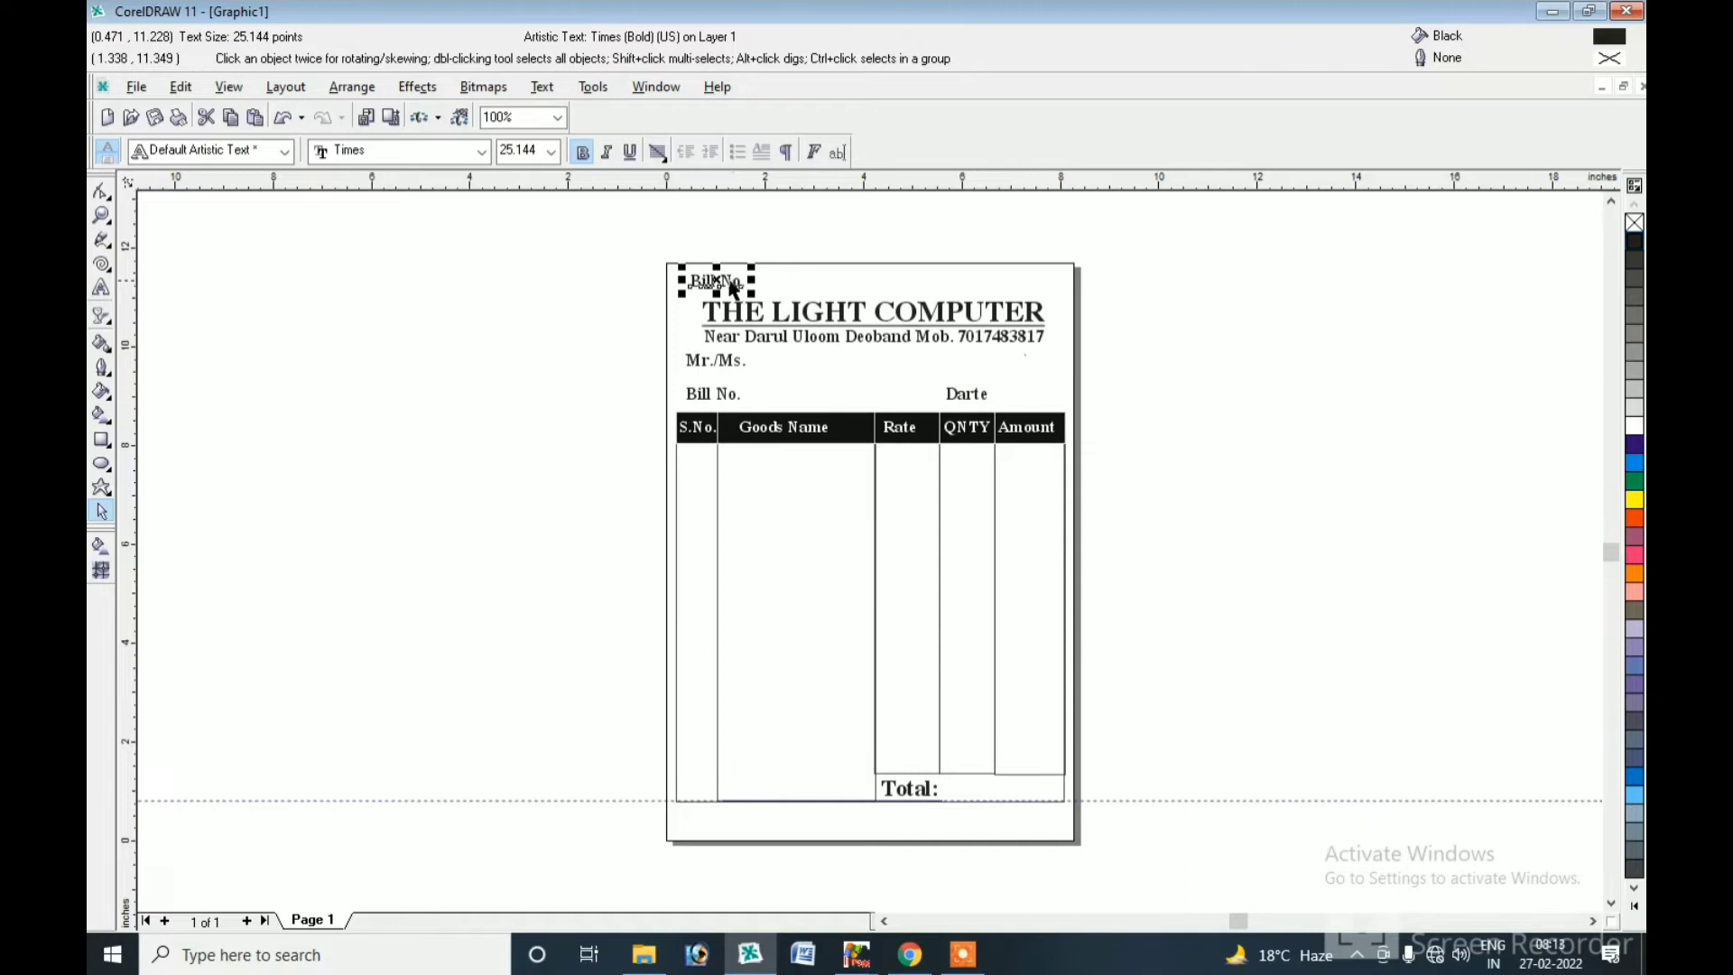
Retype the top-left label as the GST No. line and copy it below the Total row.
{"action": "left_click", "coordinate": [101, 290]}
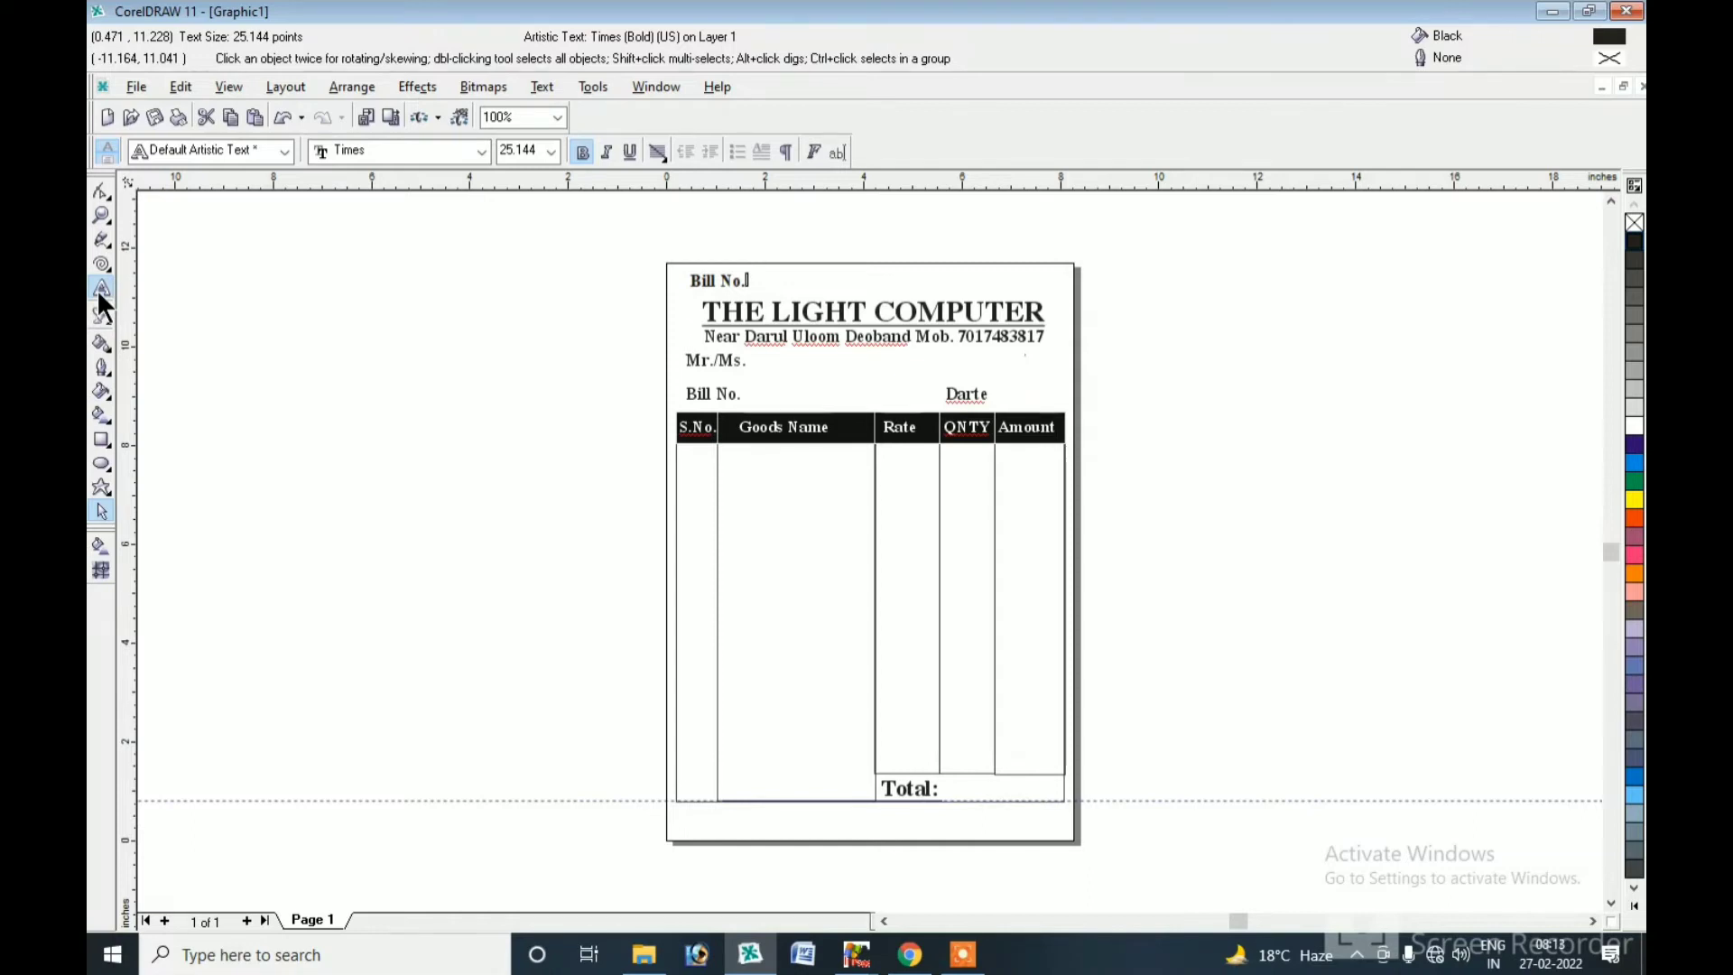
{"action": "key", "text": "ctrl+a"}
{"action": "type", "text": "GST No"}
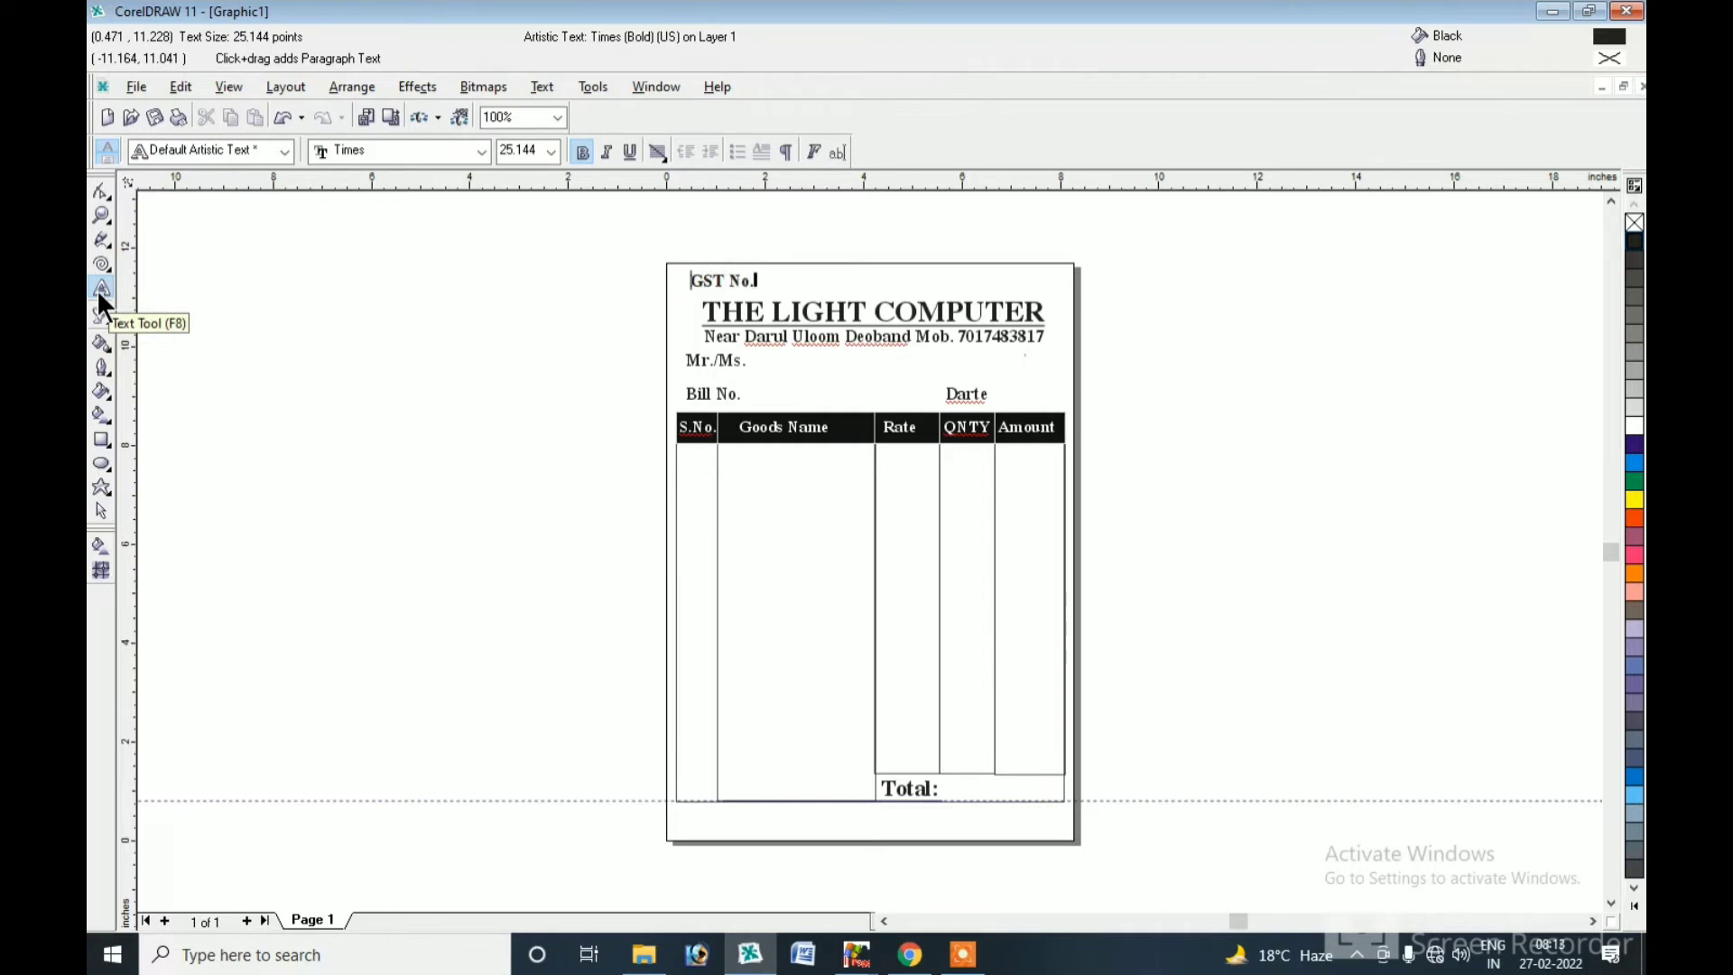
{"action": "type", "text": ".:646132P"}
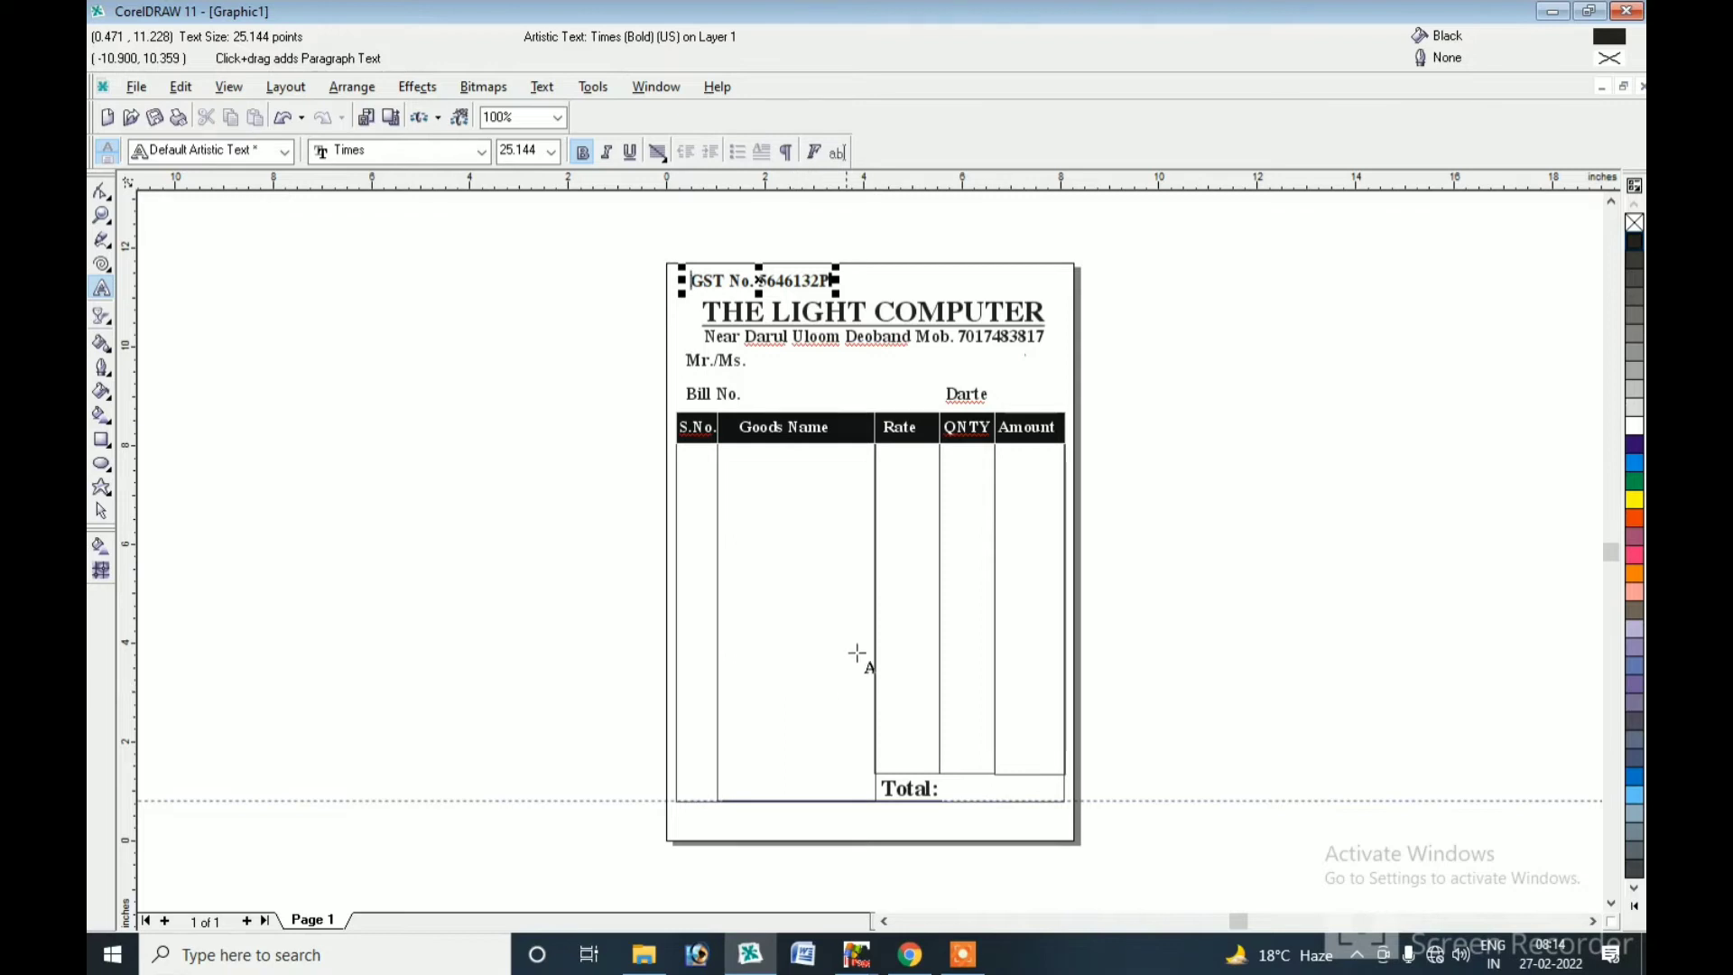
{"action": "left_click", "coordinate": [109, 511]}
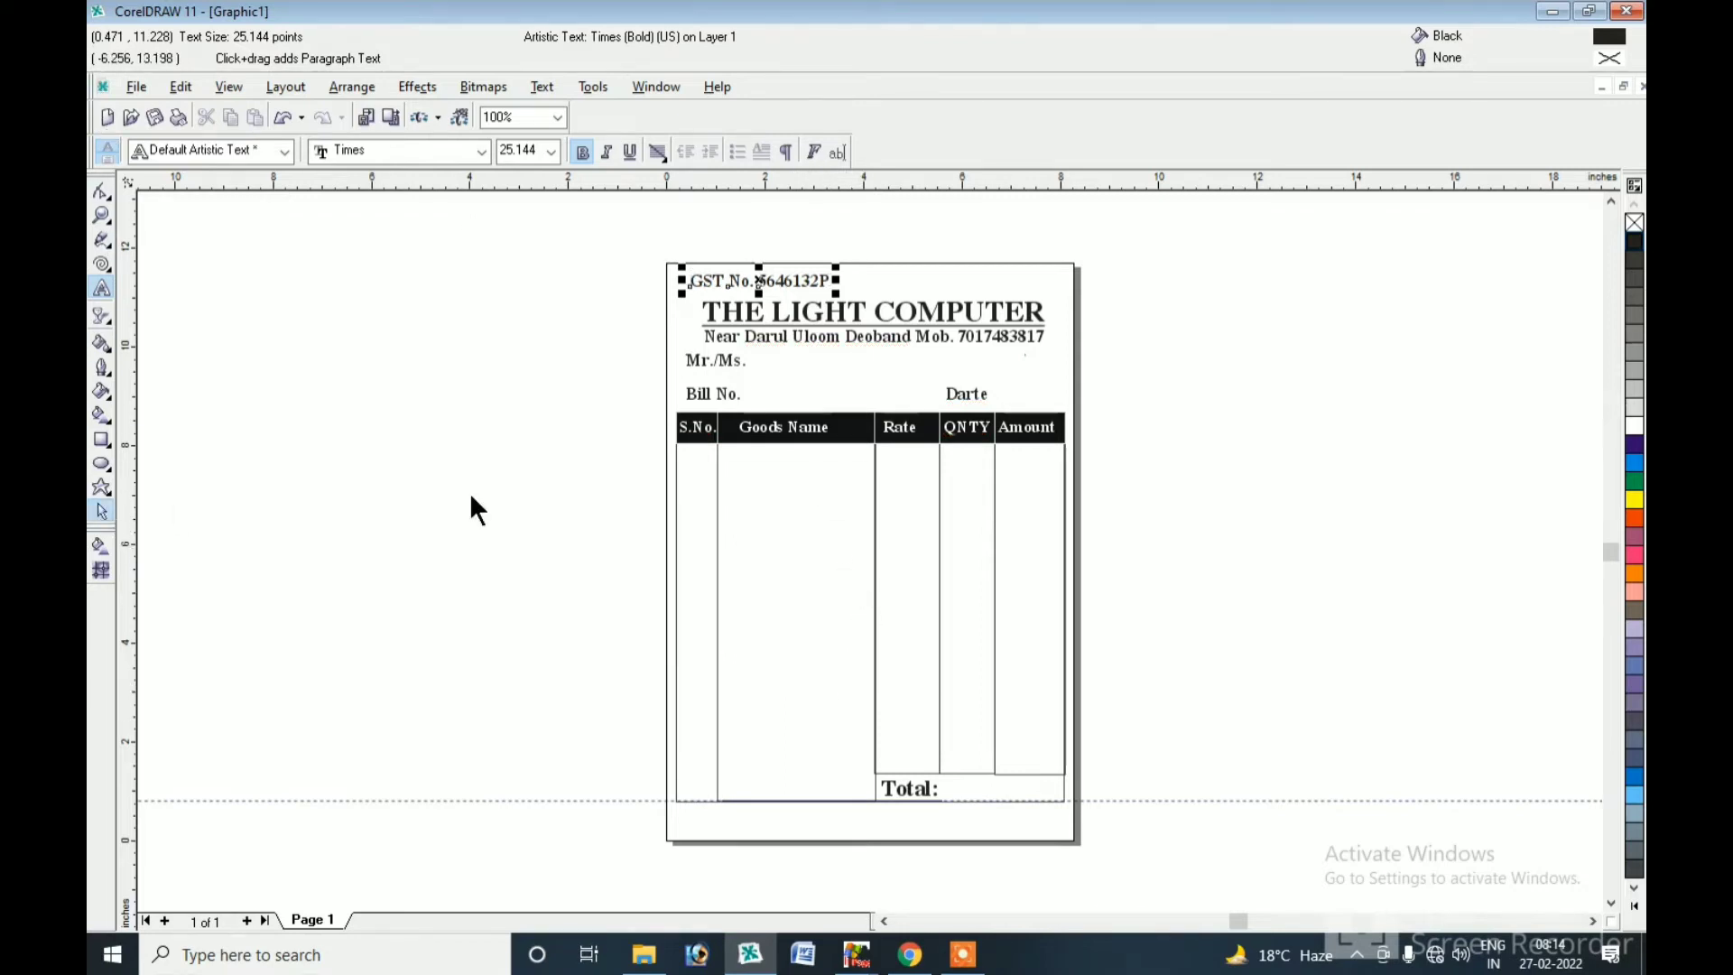
{"action": "key", "text": "F8"}
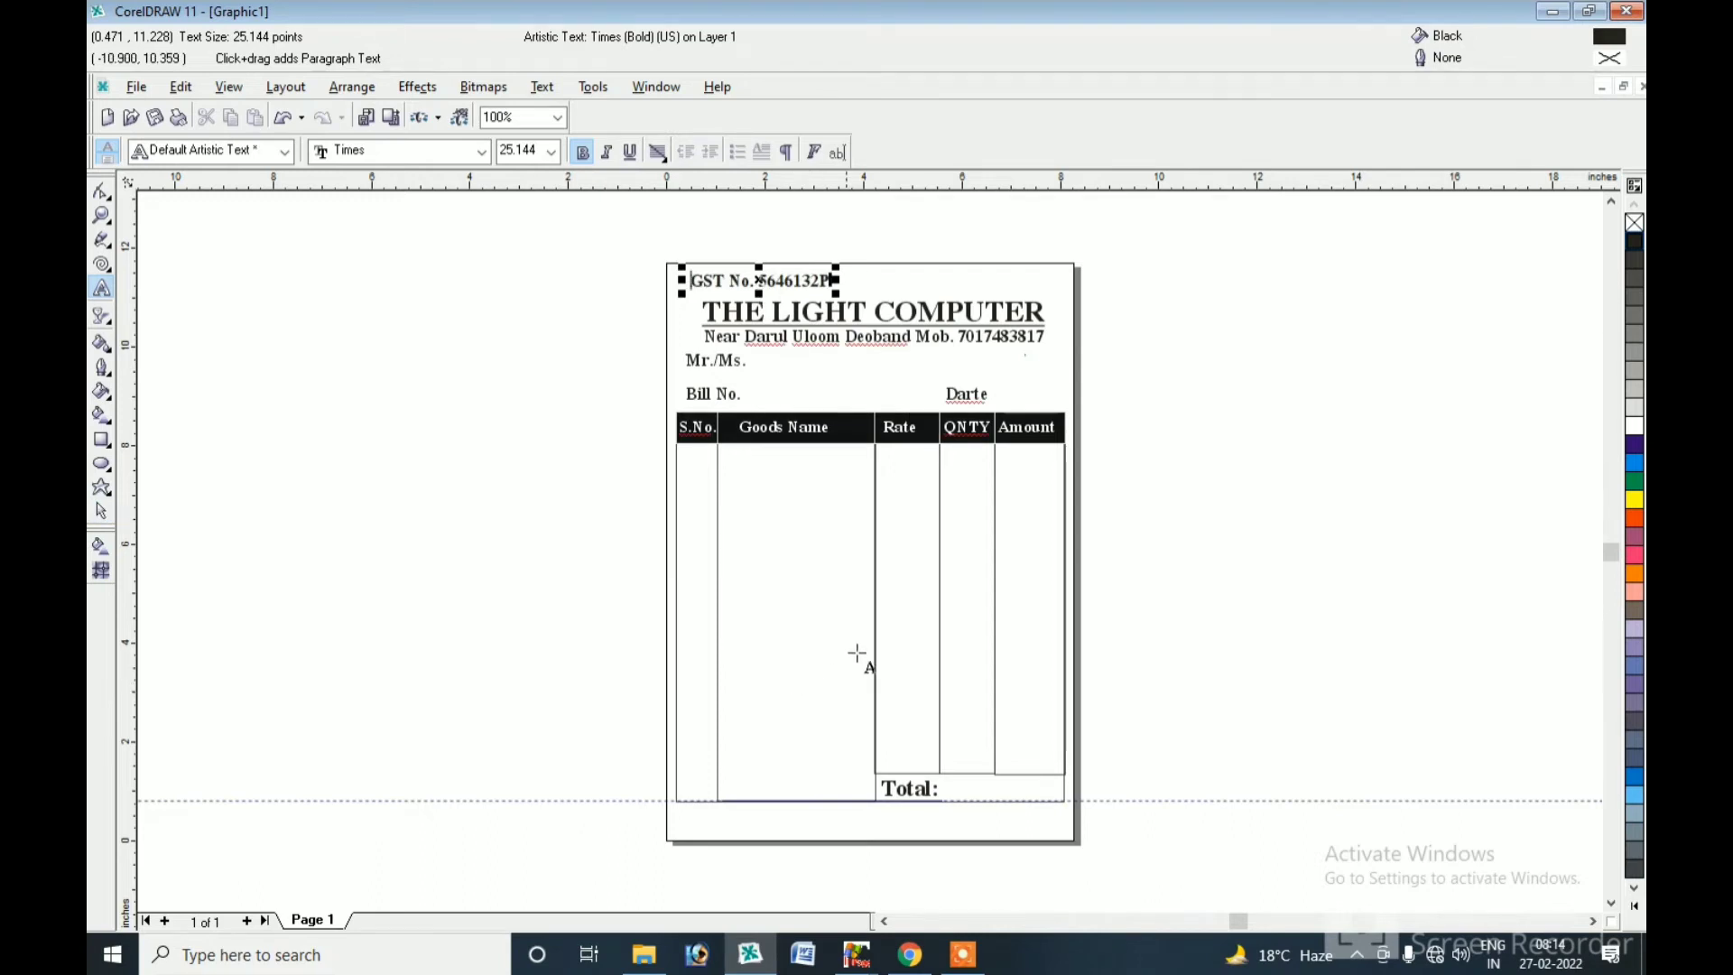
{"action": "left_click", "coordinate": [109, 511]}
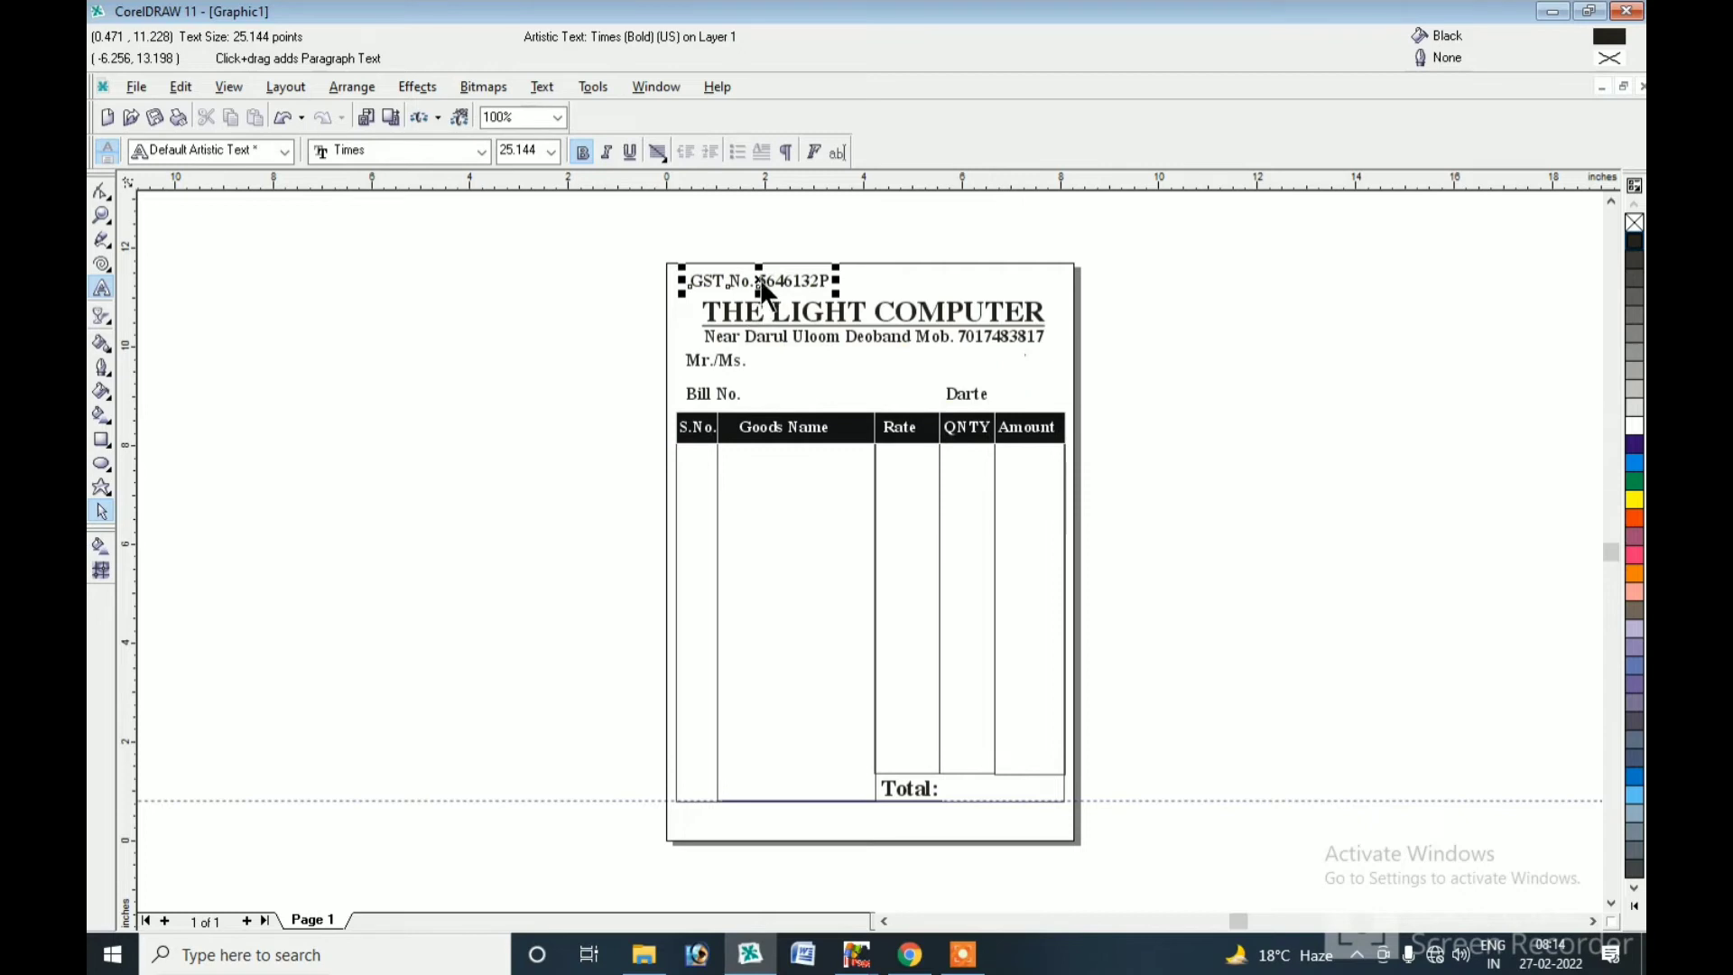
{"action": "left_click_drag", "start_coordinate": [759, 281], "coordinate": [899, 818]}
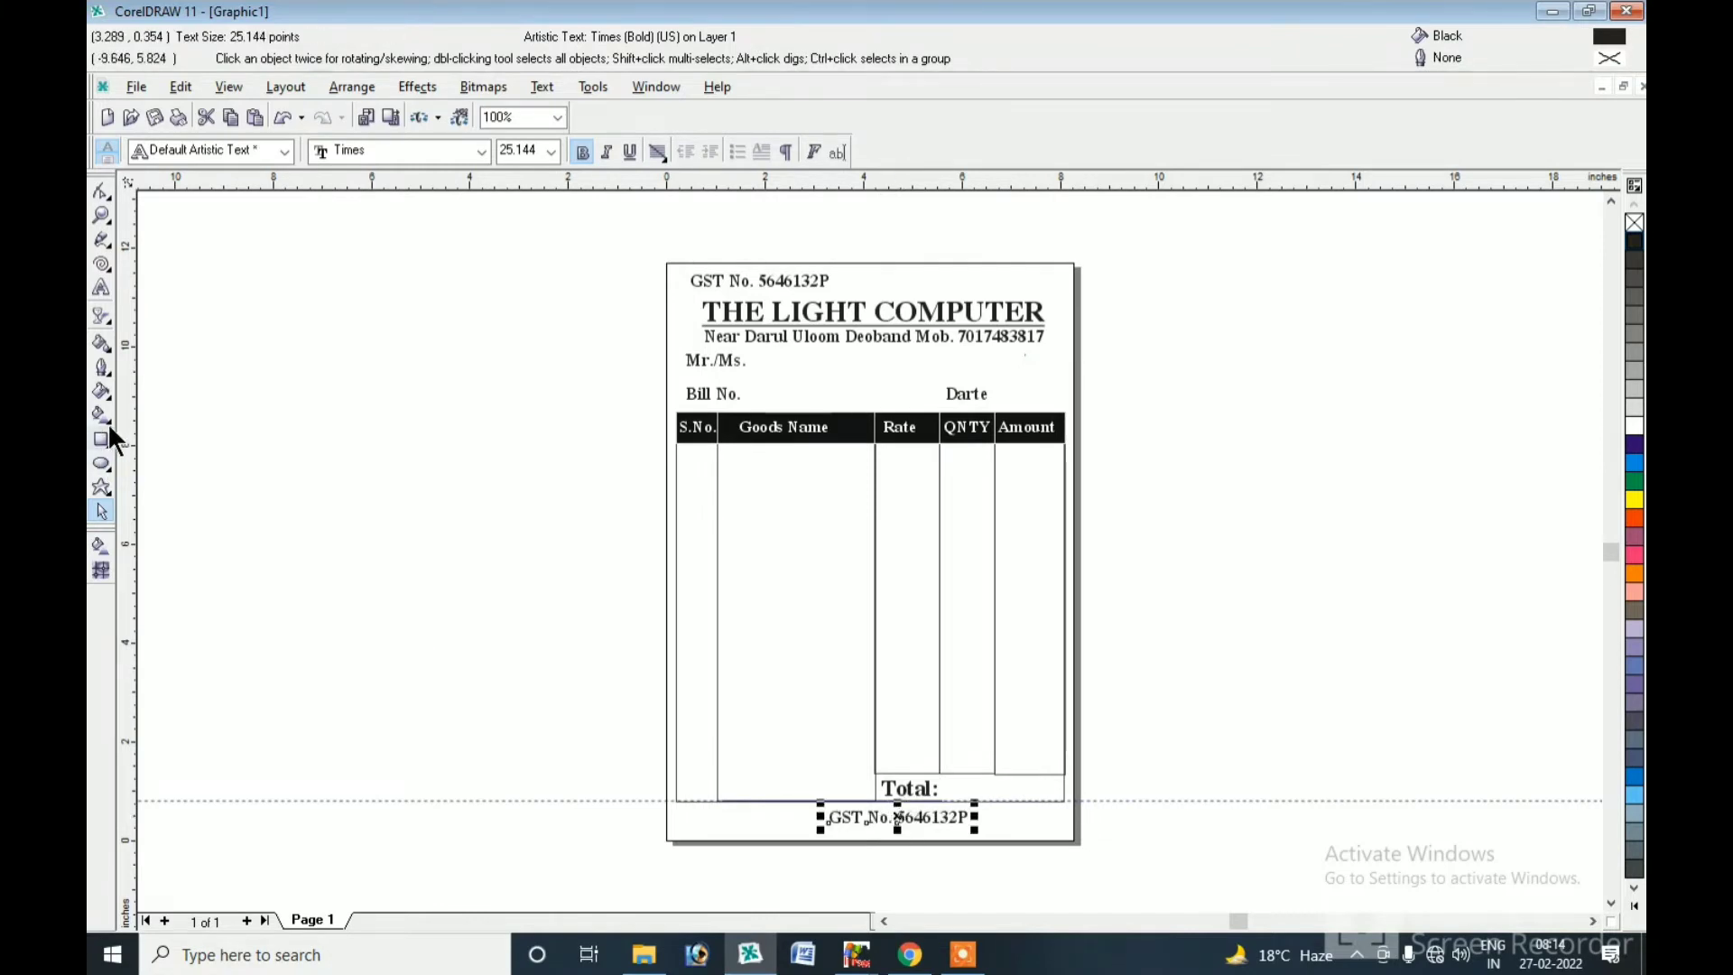
Retype the bottom copy as 'Sign.' and draw a horizontal line after Mr./Ms.
{"action": "left_click", "coordinate": [102, 289]}
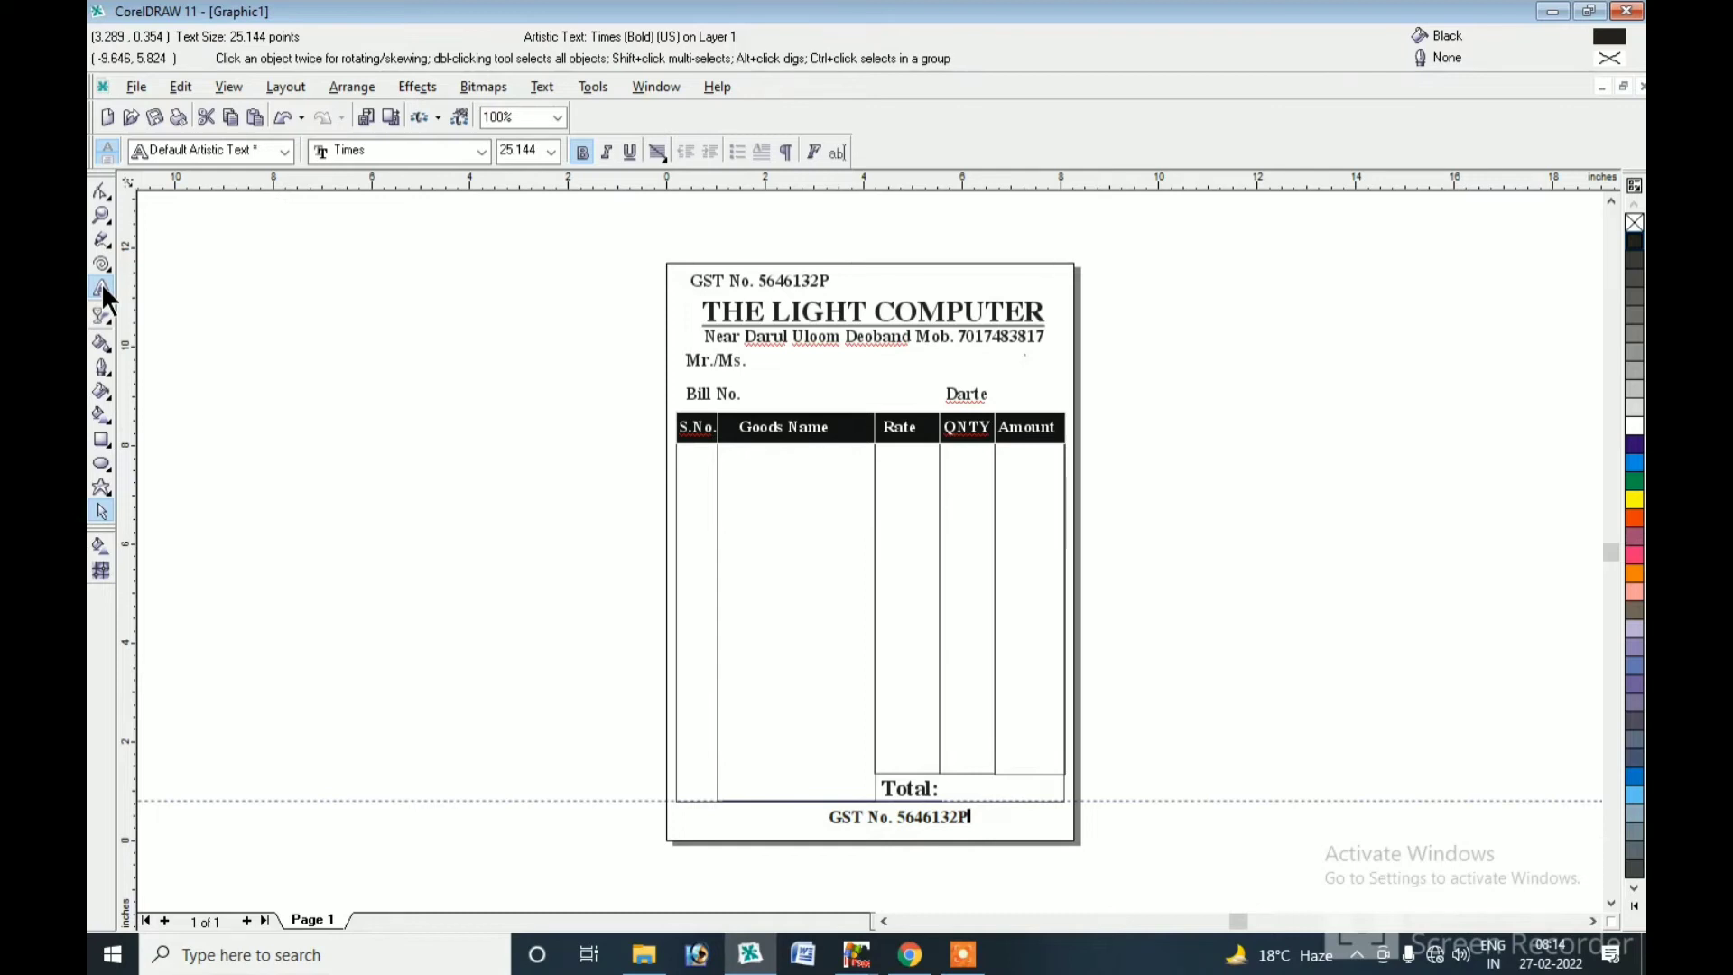
{"action": "left_click", "coordinate": [103, 289]}
{"action": "type", "text": "Sign."}
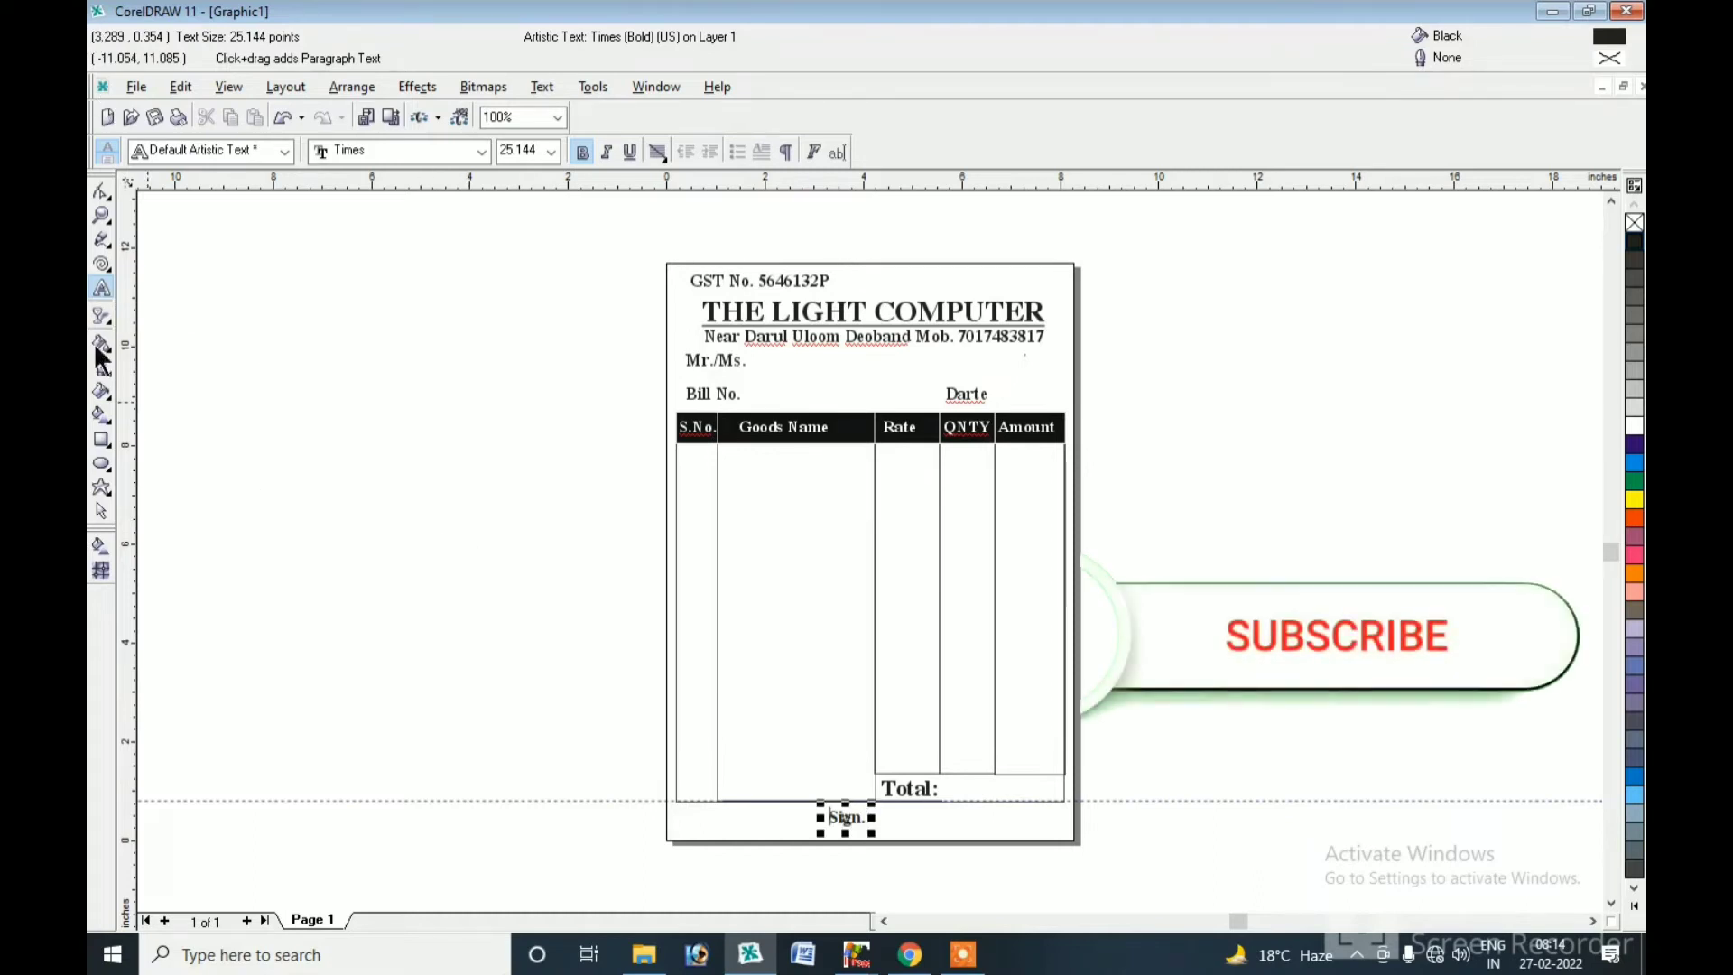
{"action": "left_click", "coordinate": [101, 510]}
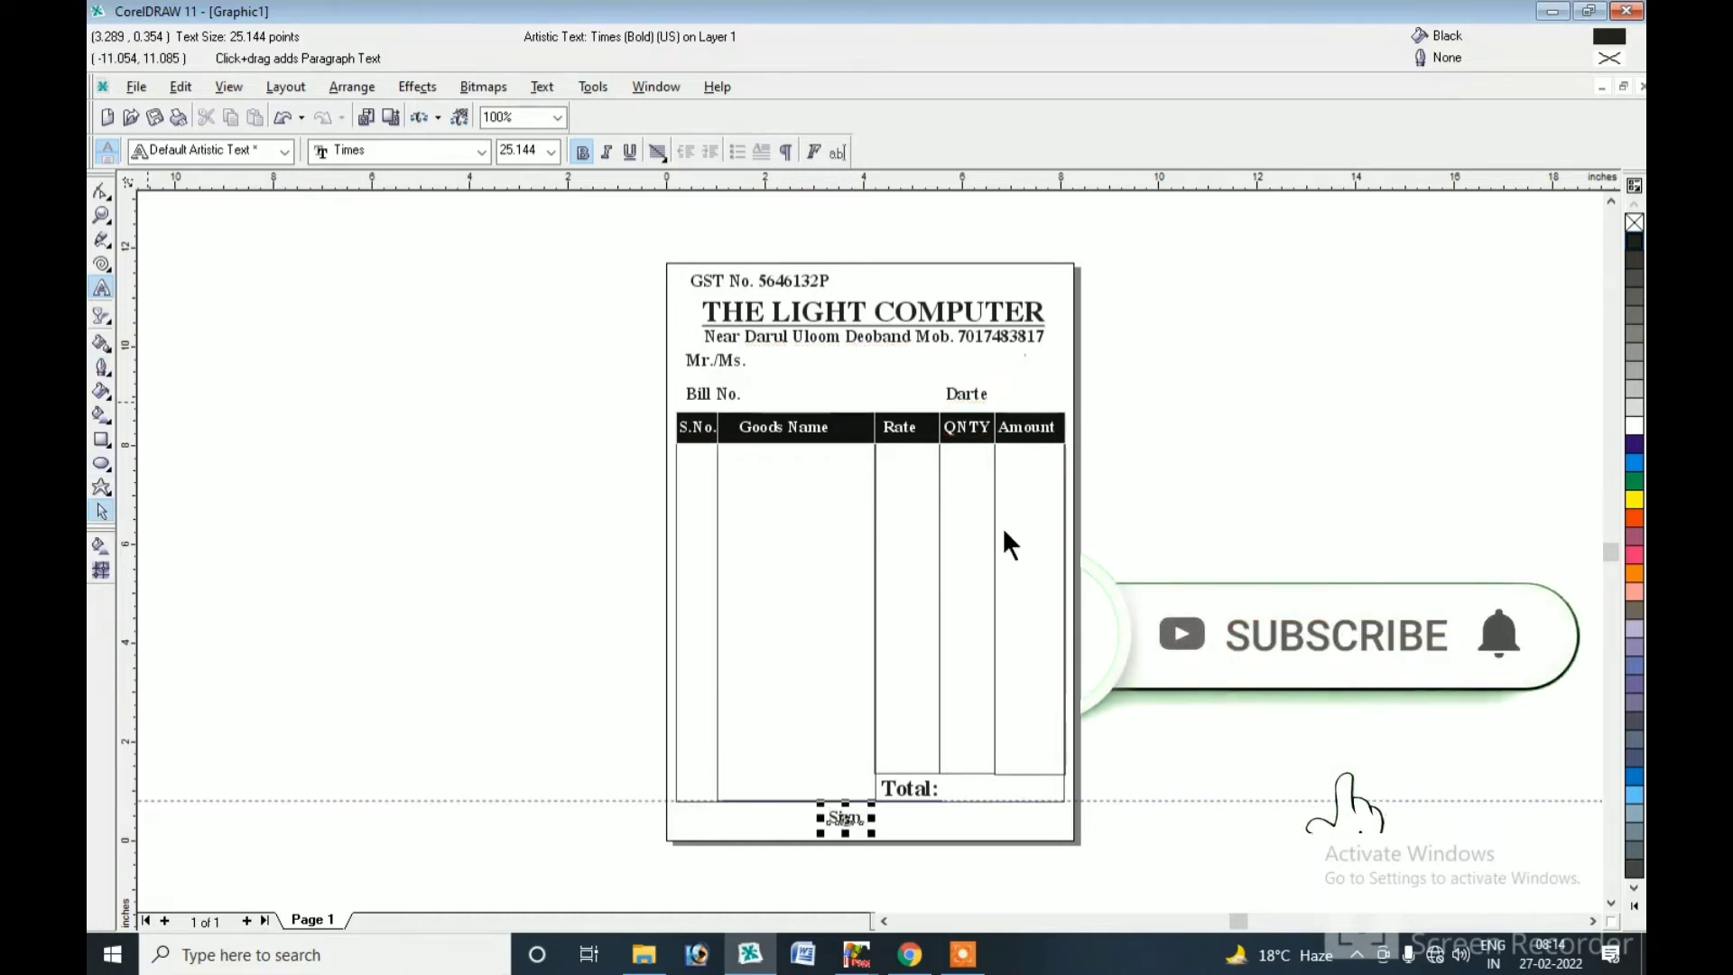
{"action": "left_click", "coordinate": [101, 240]}
{"action": "left_click", "coordinate": [753, 362]}
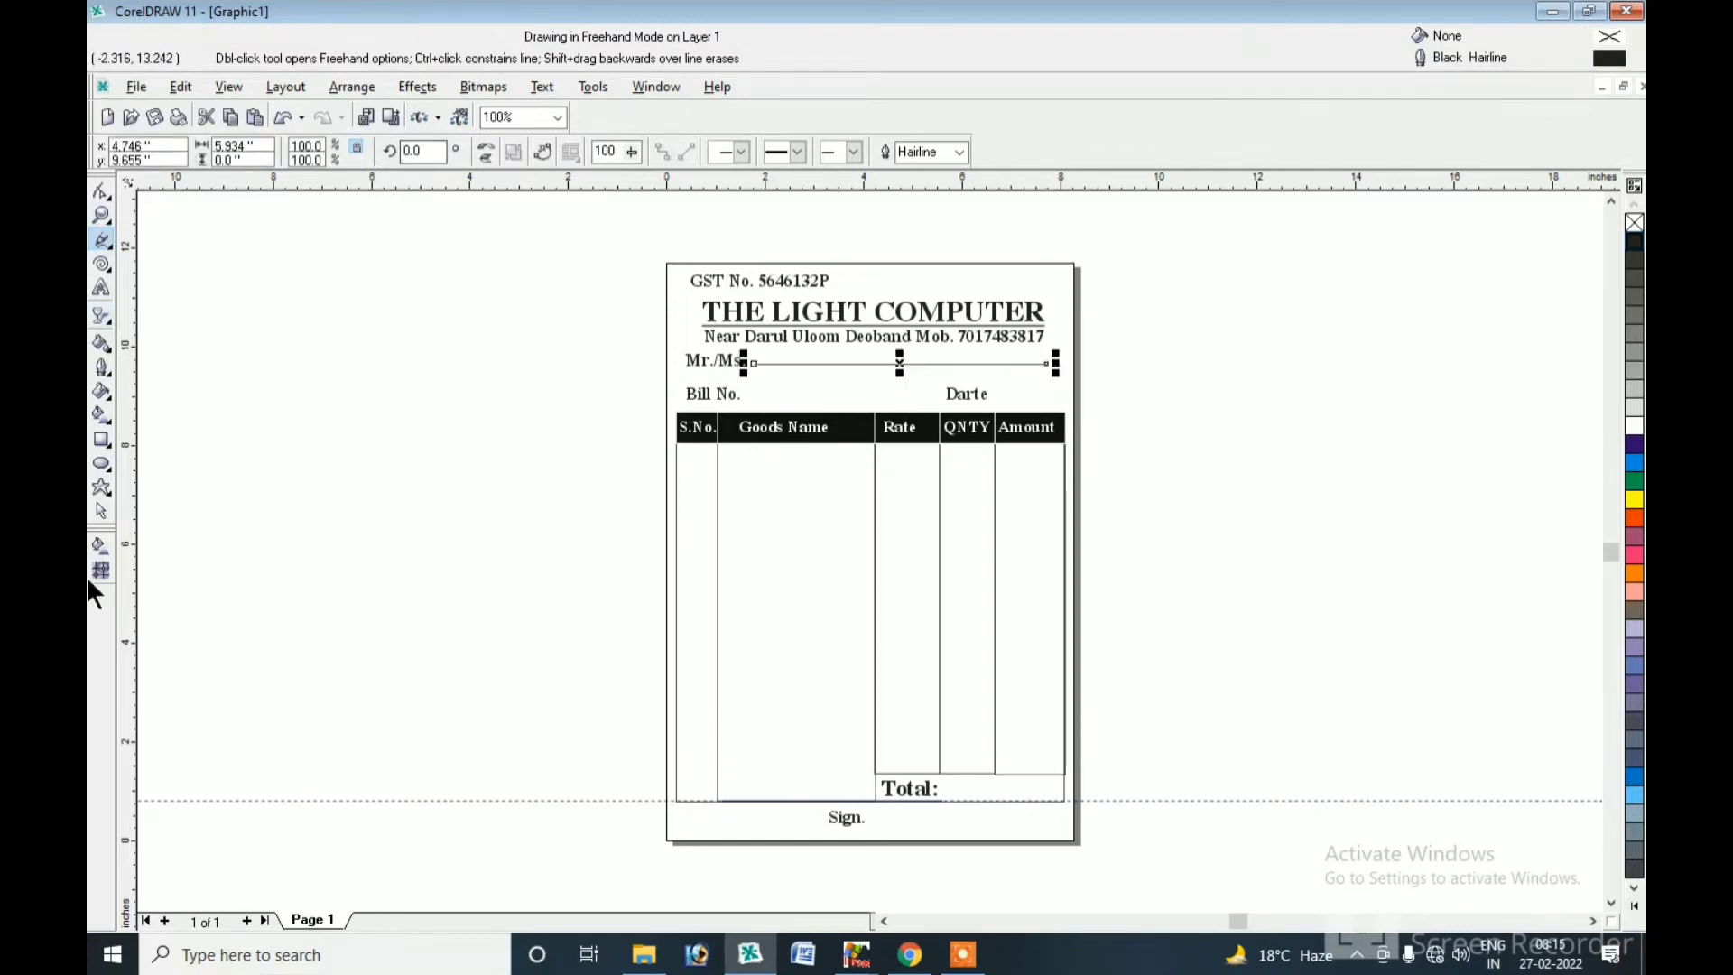
Give the line after Mr./Ms. a dotted outline style with 1.0 pt width.
{"action": "left_click", "coordinate": [101, 511]}
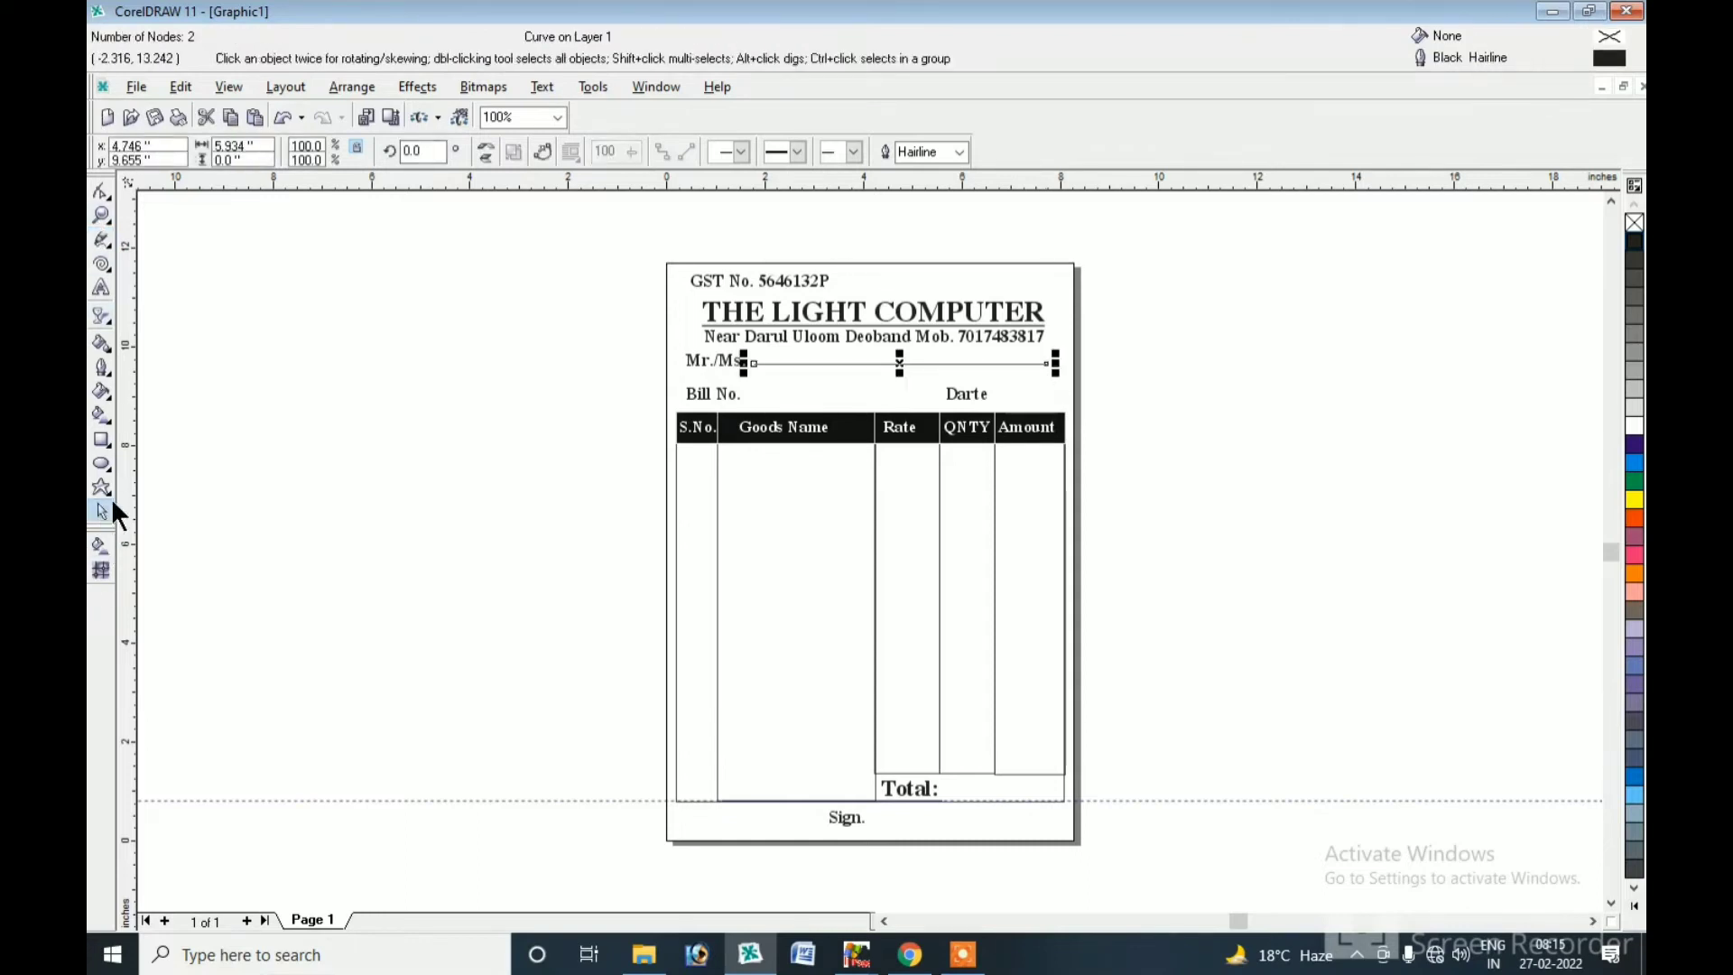
{"action": "left_click", "coordinate": [799, 148]}
{"action": "left_click", "coordinate": [804, 271]}
{"action": "left_click", "coordinate": [960, 152]}
{"action": "left_click", "coordinate": [926, 208]}
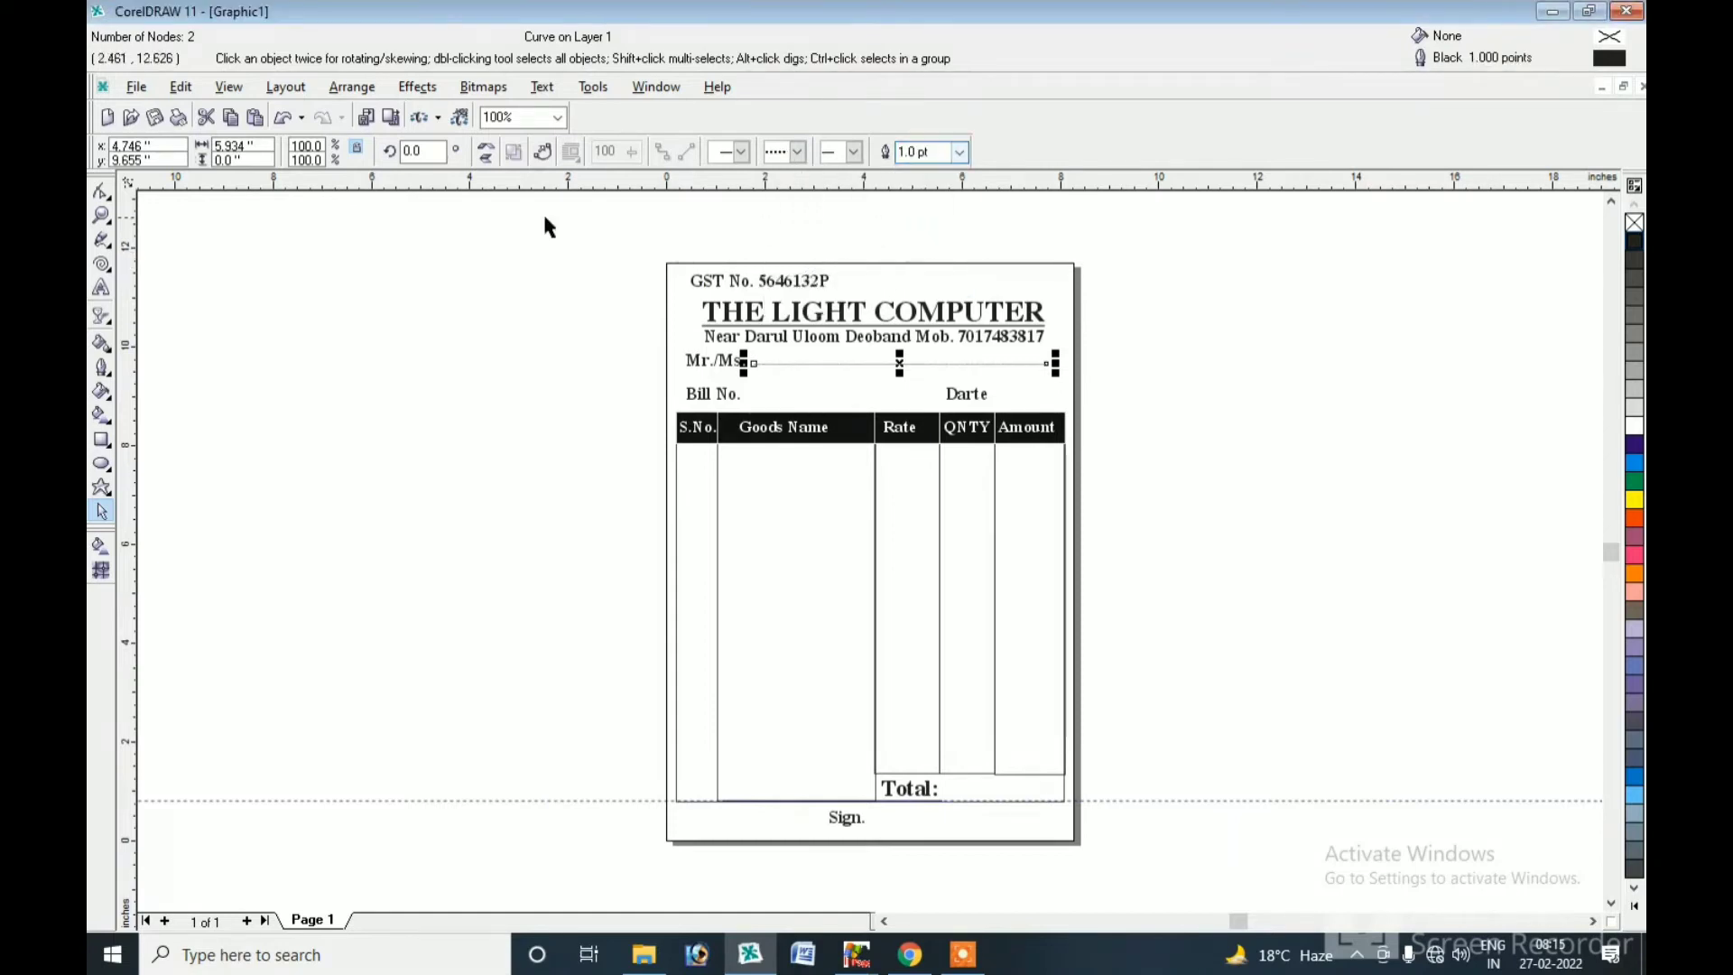
{"action": "left_click", "coordinate": [102, 214]}
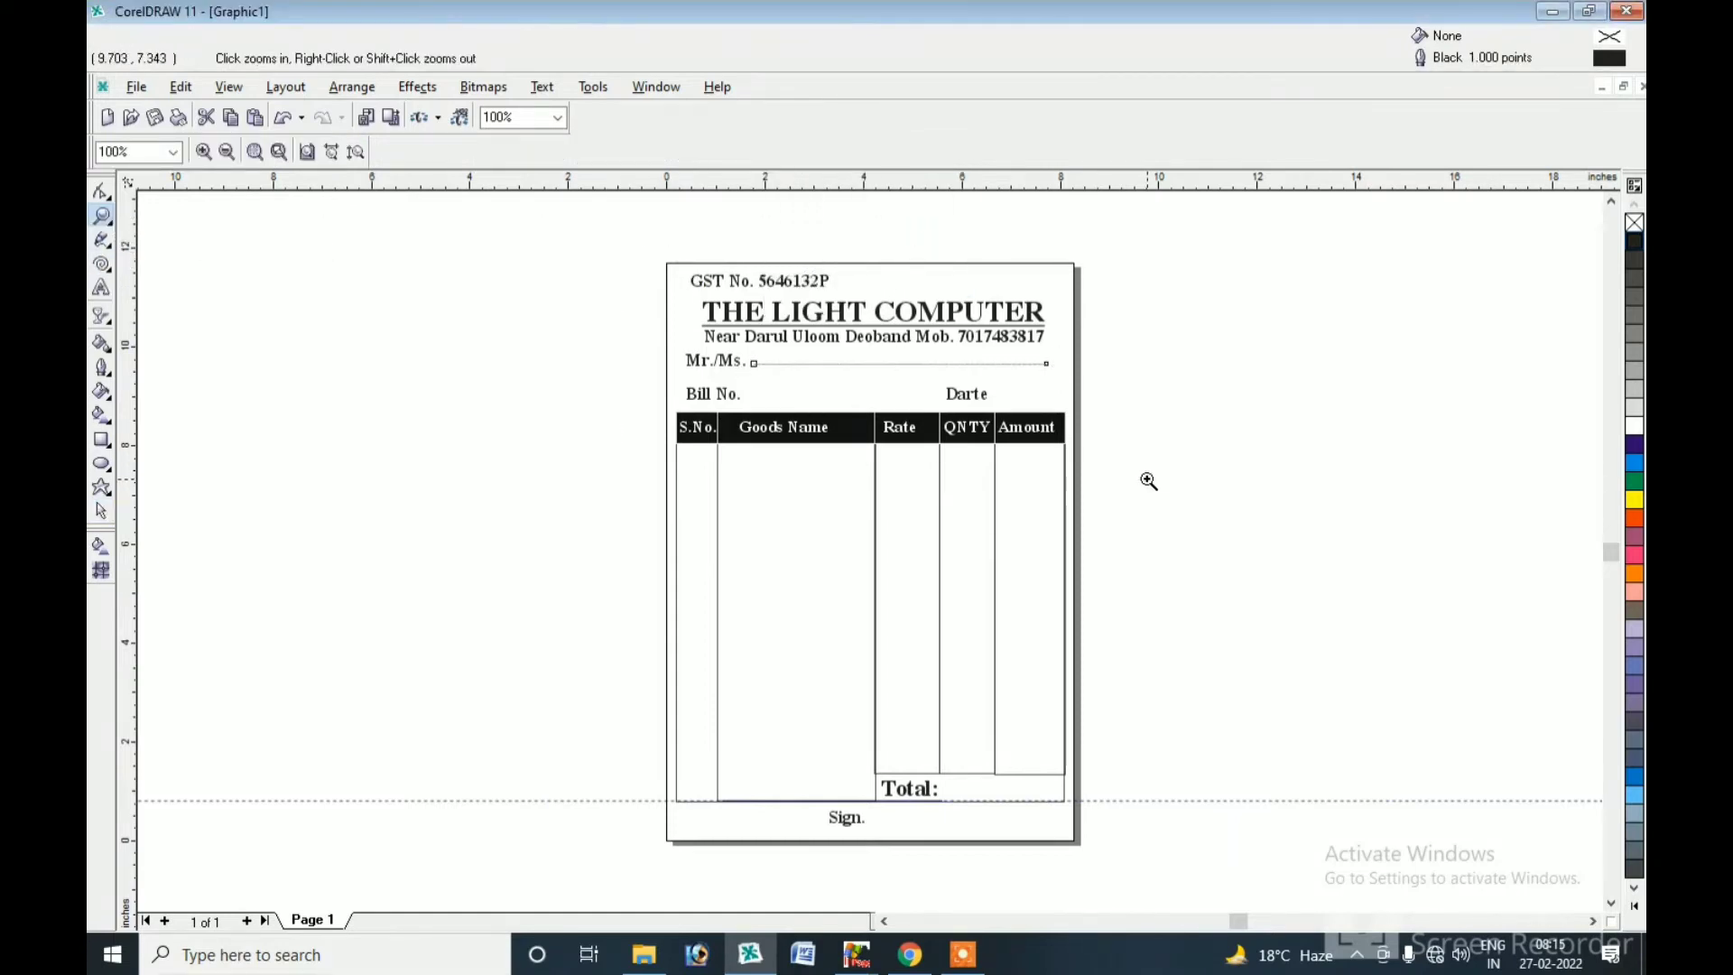
Fit a copy of the dotted line after Bill No. and copy it beside Date.
{"action": "left_click_drag", "start_coordinate": [1148, 481], "coordinate": [617, 236]}
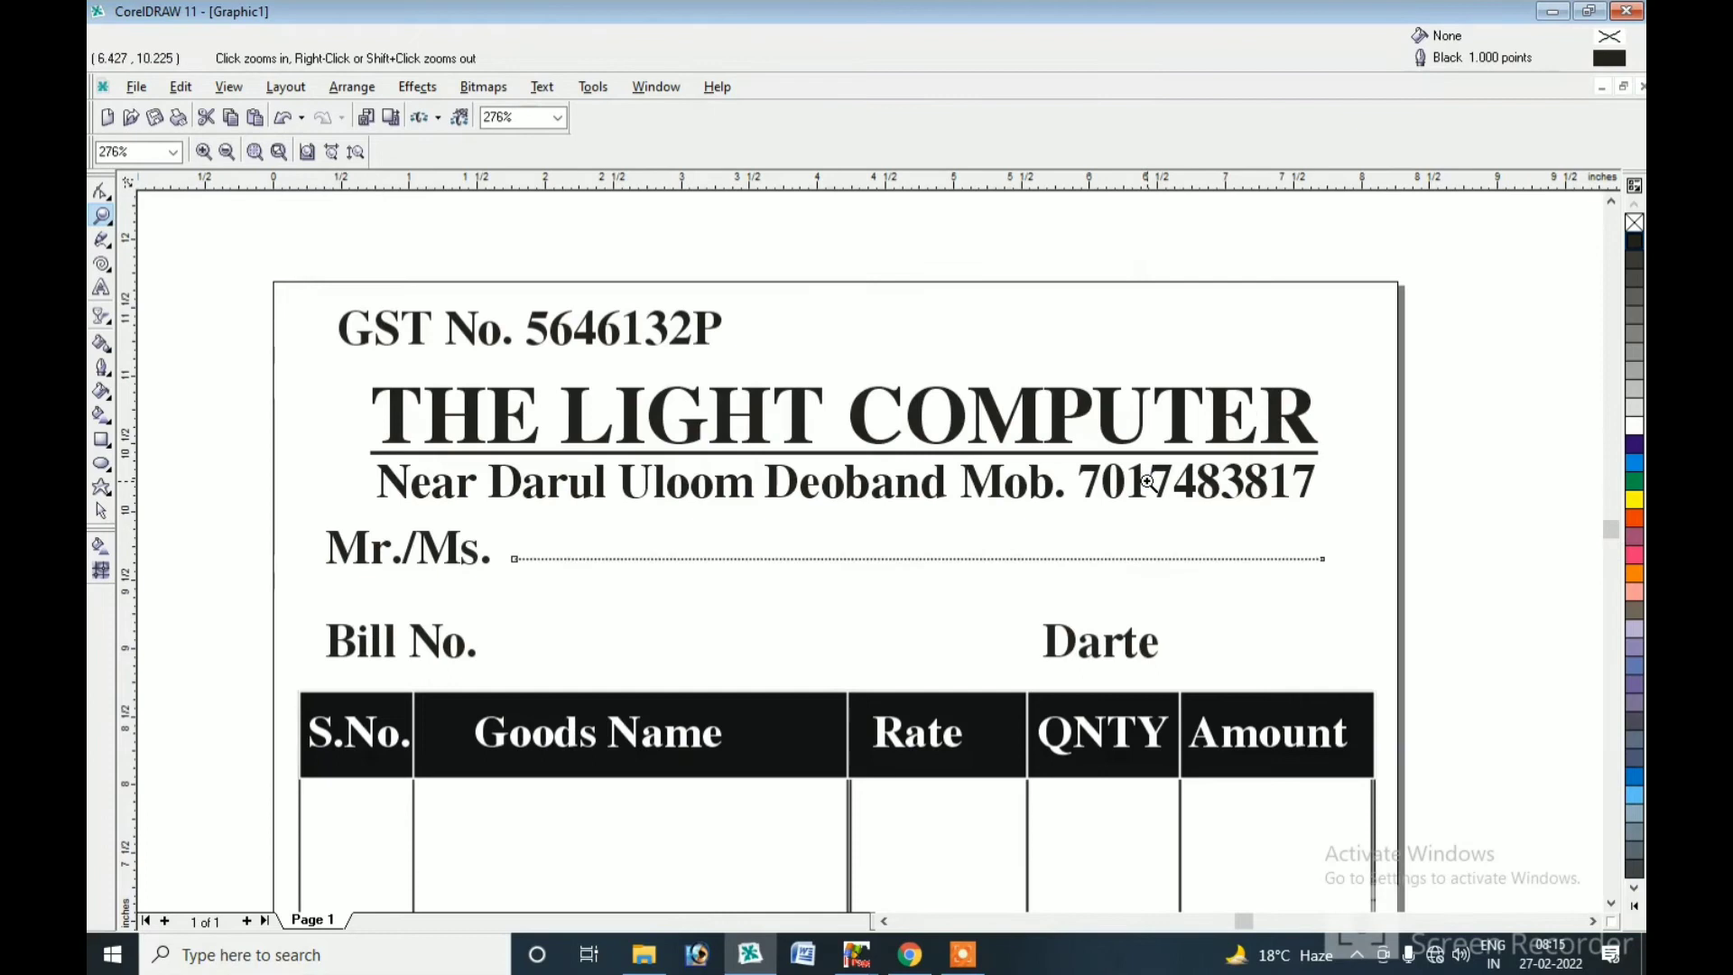
{"action": "left_click", "coordinate": [102, 510]}
{"action": "left_click", "coordinate": [1048, 560]}
{"action": "left_click_drag", "start_coordinate": [917, 560], "coordinate": [889, 658]}
{"action": "left_click_drag", "start_coordinate": [1295, 651], "coordinate": [1250, 653]}
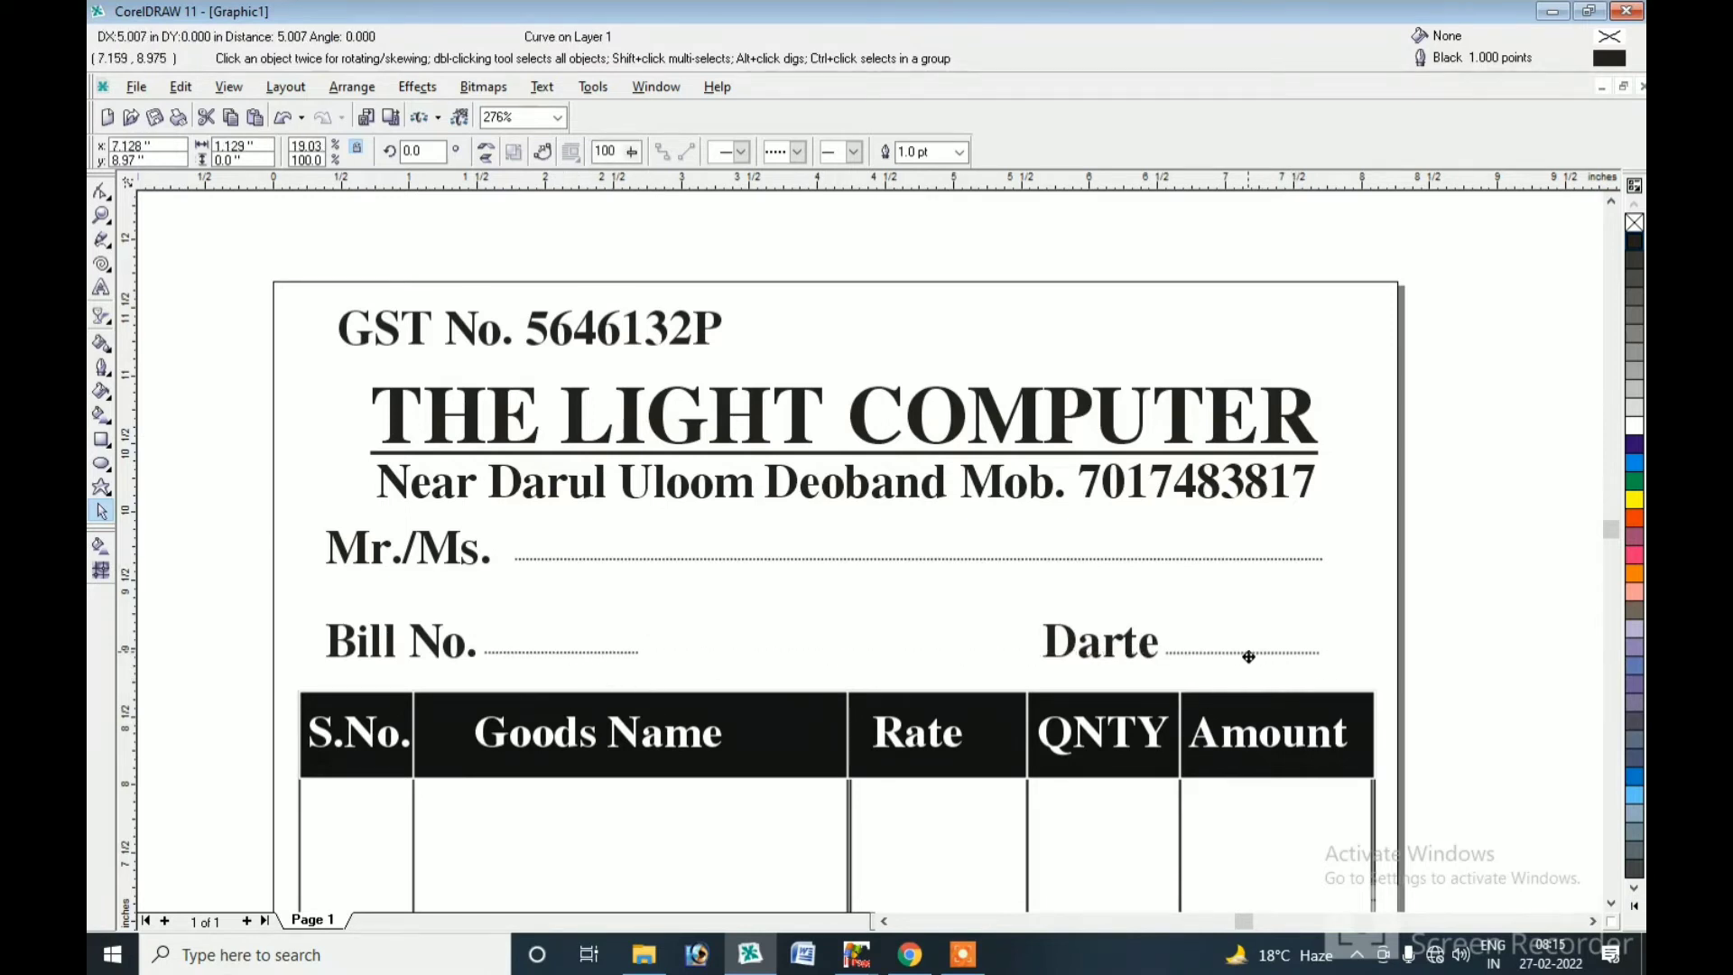
{"action": "key", "text": "ctrl+z"}
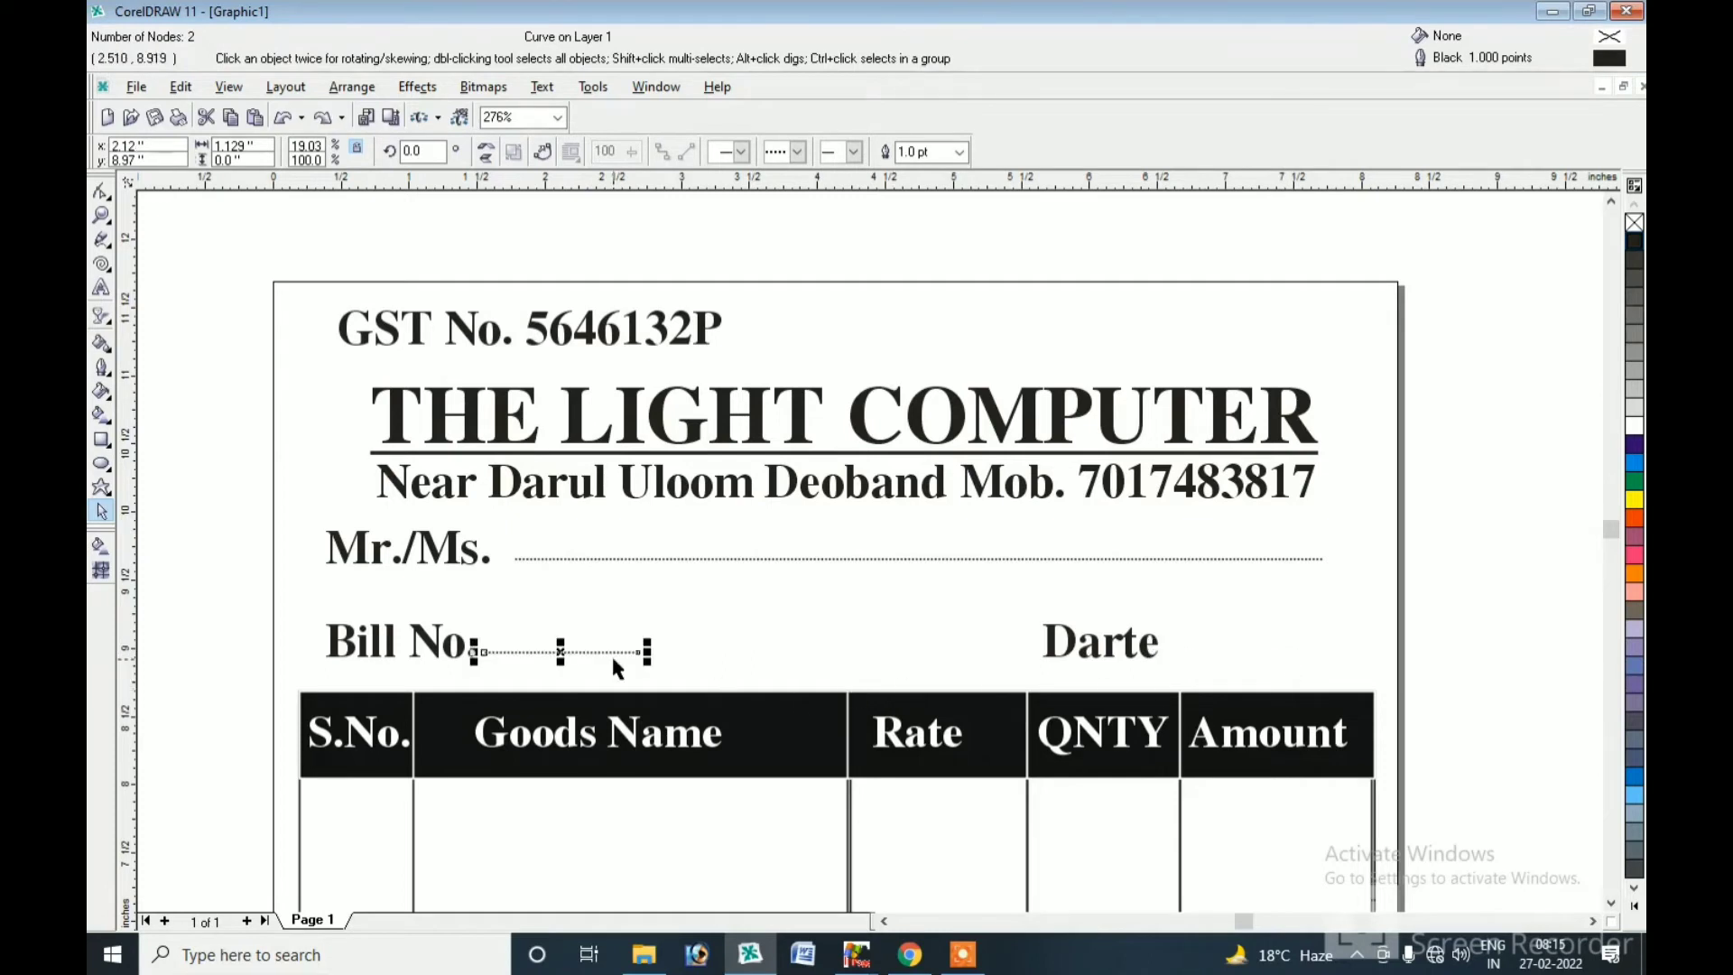
{"action": "left_click_drag", "start_coordinate": [560, 663], "coordinate": [1244, 647]}
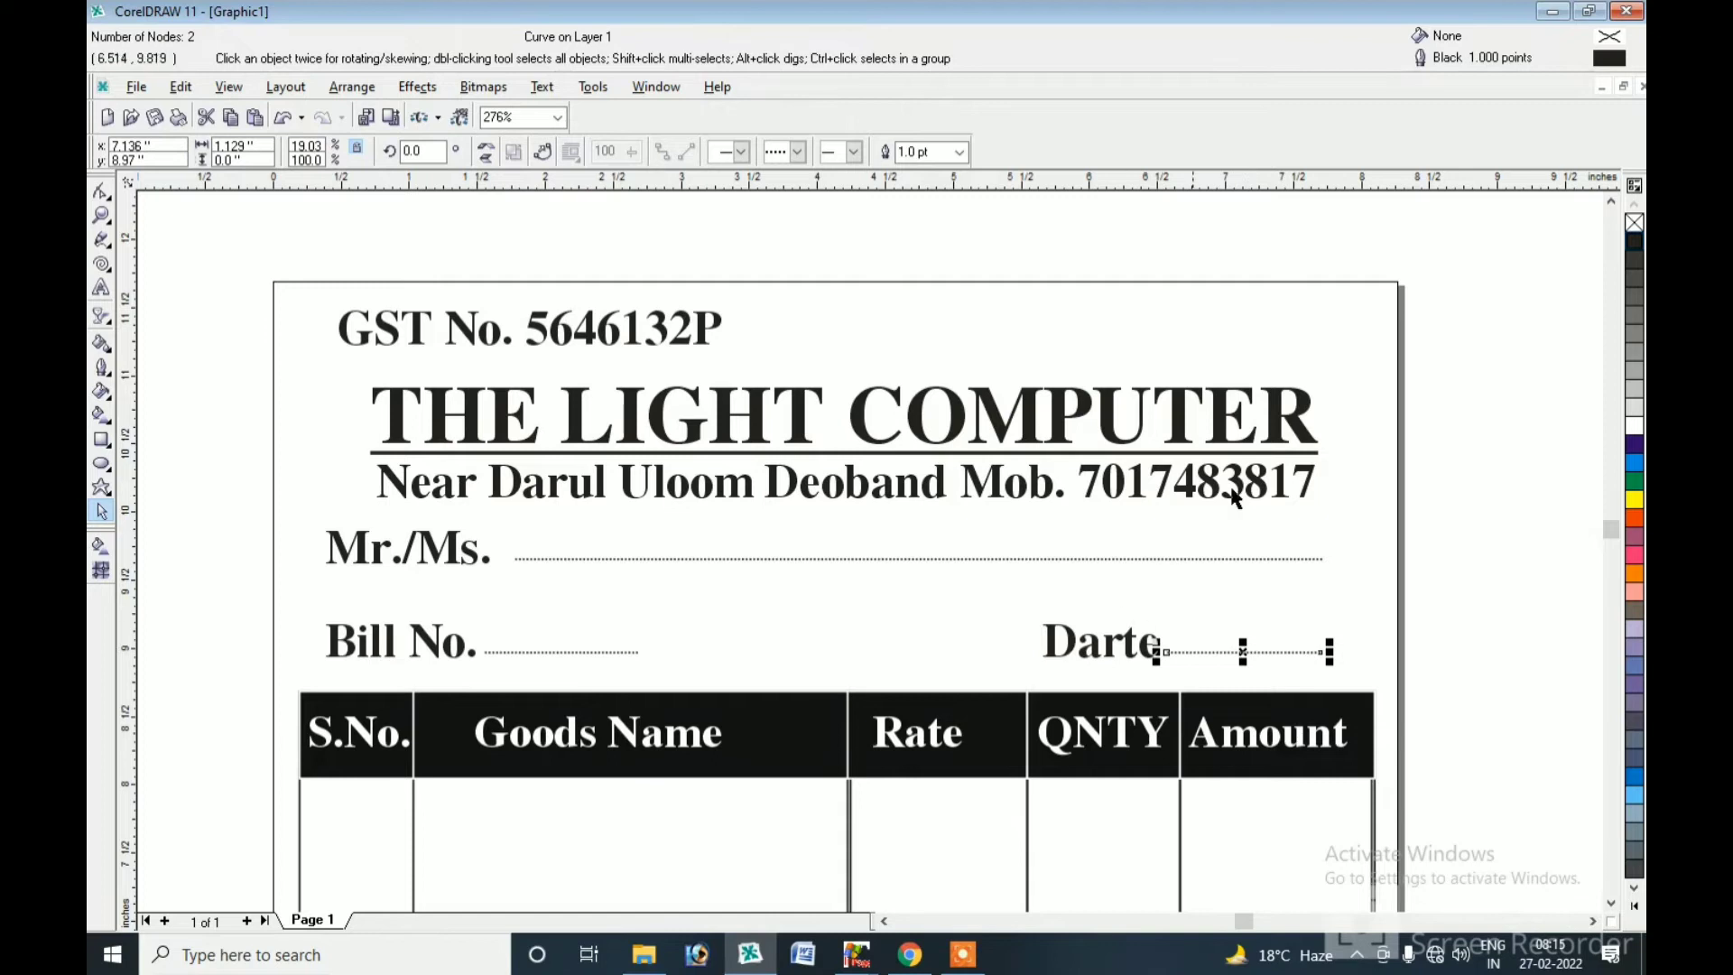
Centre the GST No. line above the title, lower the three heading lines, and nudge the address up.
{"action": "left_click", "coordinate": [882, 321]}
{"action": "left_click_drag", "start_coordinate": [663, 337], "coordinate": [939, 344]}
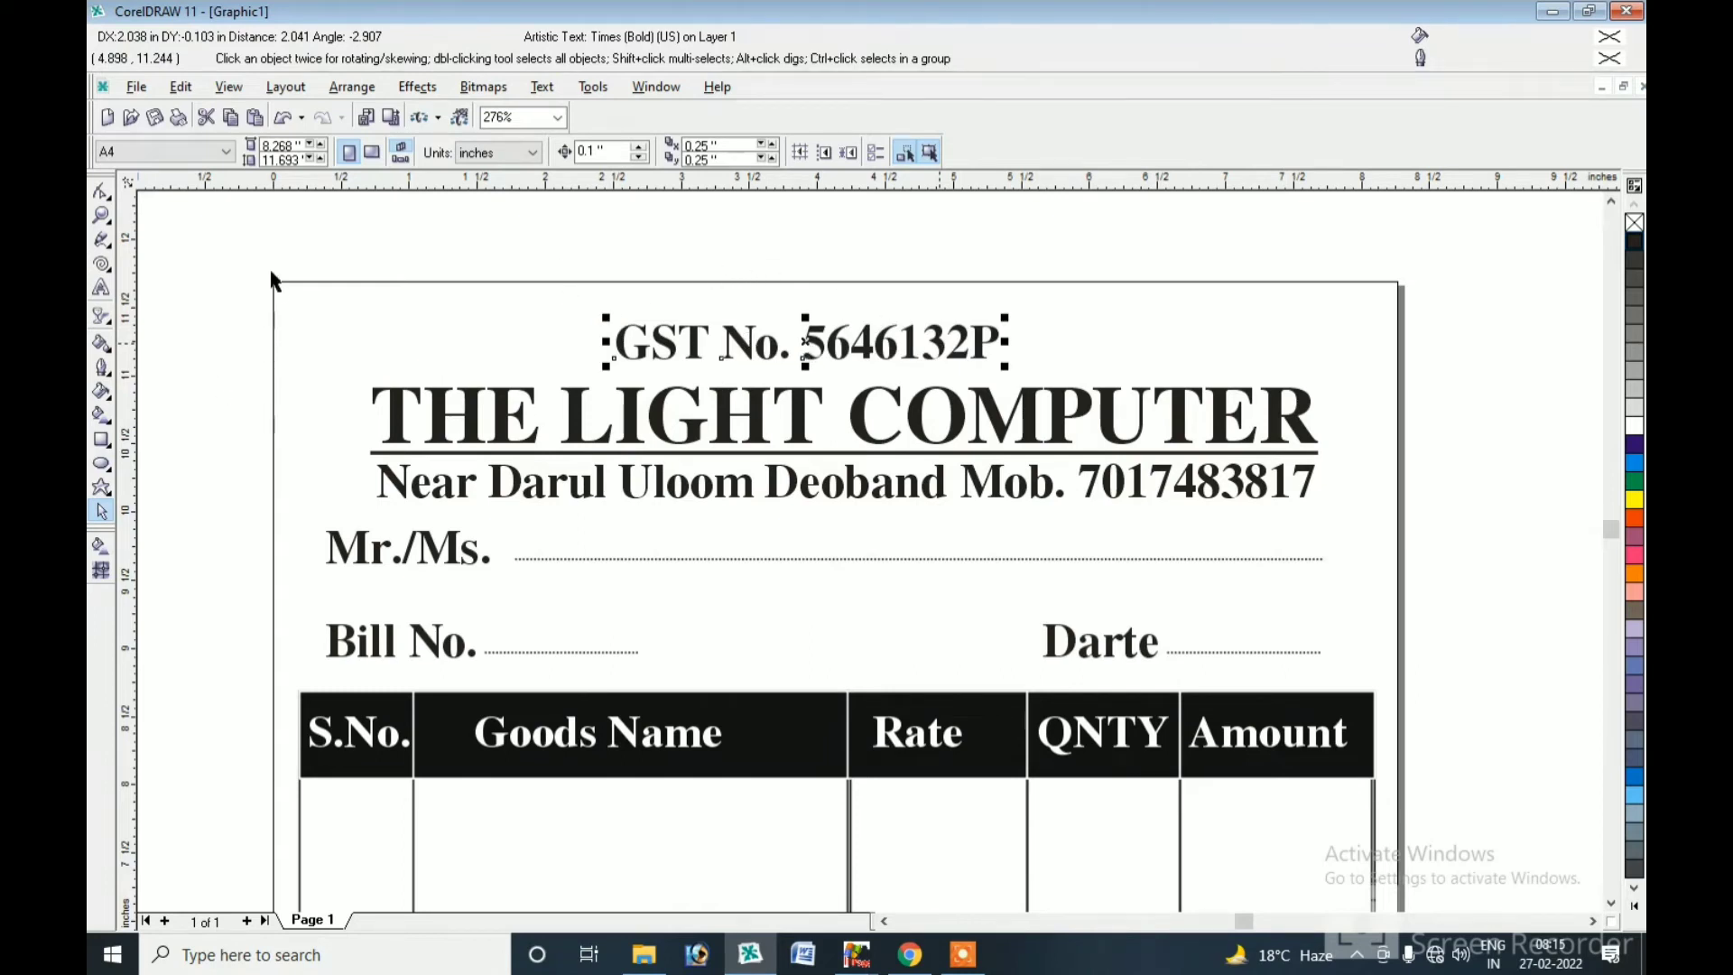
{"action": "left_click_drag", "start_coordinate": [255, 251], "coordinate": [1372, 518]}
{"action": "left_click_drag", "start_coordinate": [841, 413], "coordinate": [841, 434]}
{"action": "left_click", "coordinate": [754, 263]}
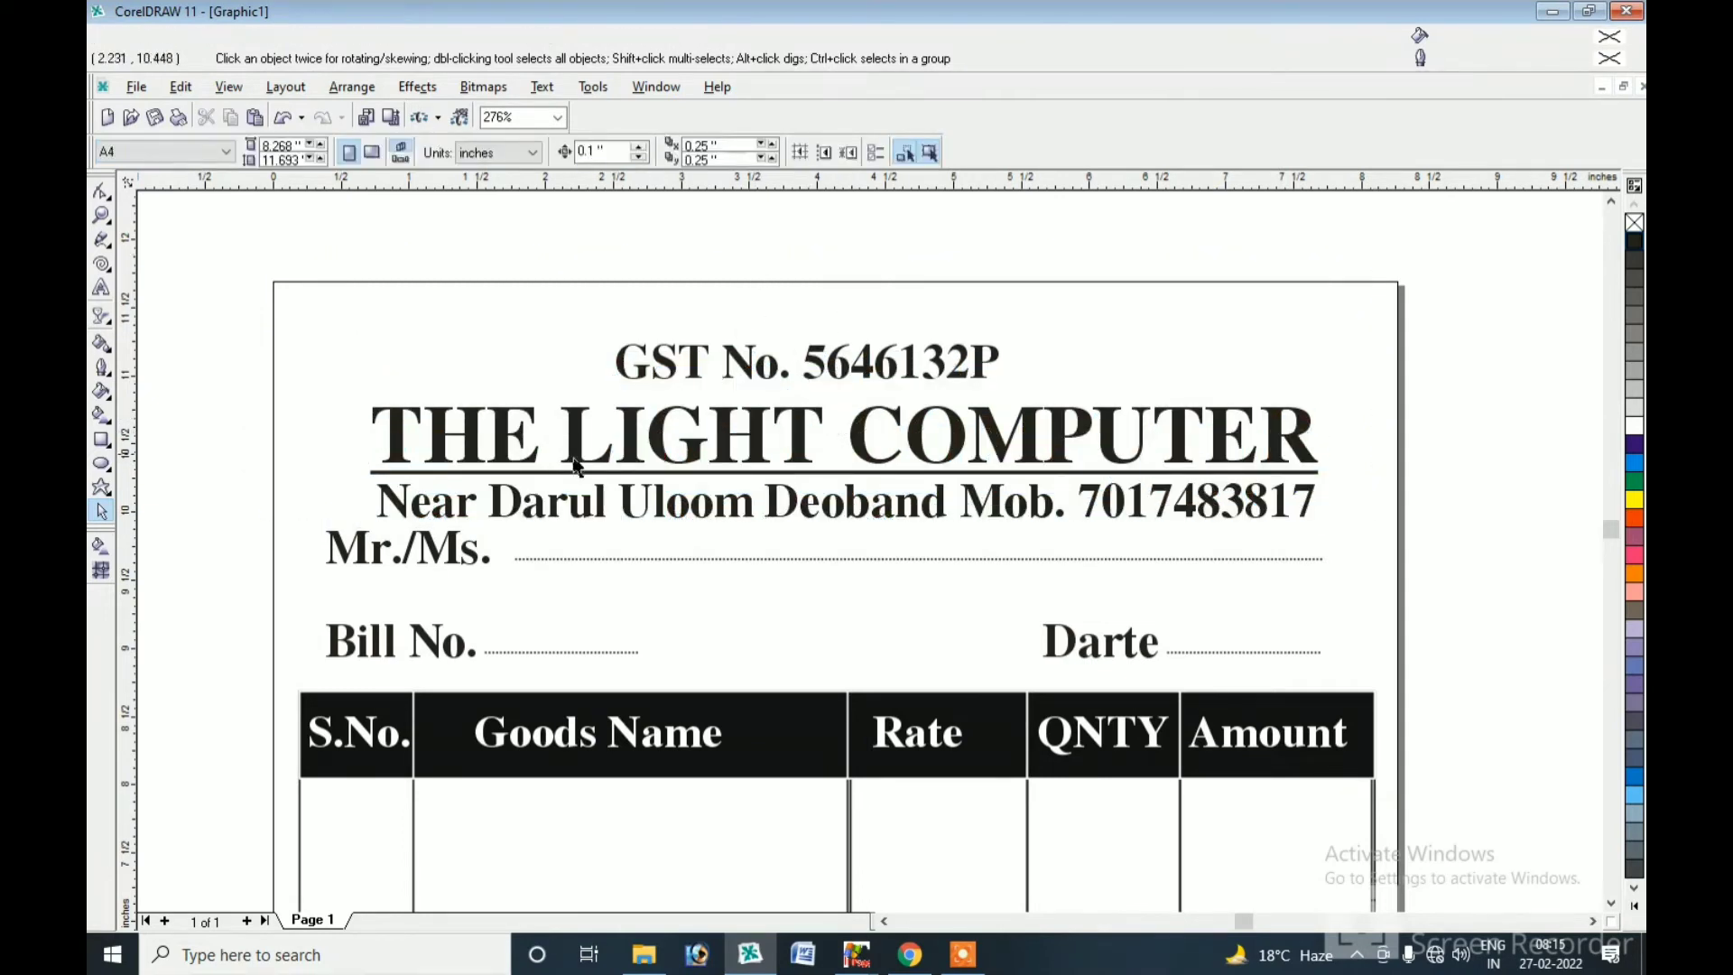
{"action": "left_click_drag", "start_coordinate": [599, 508], "coordinate": [609, 499]}
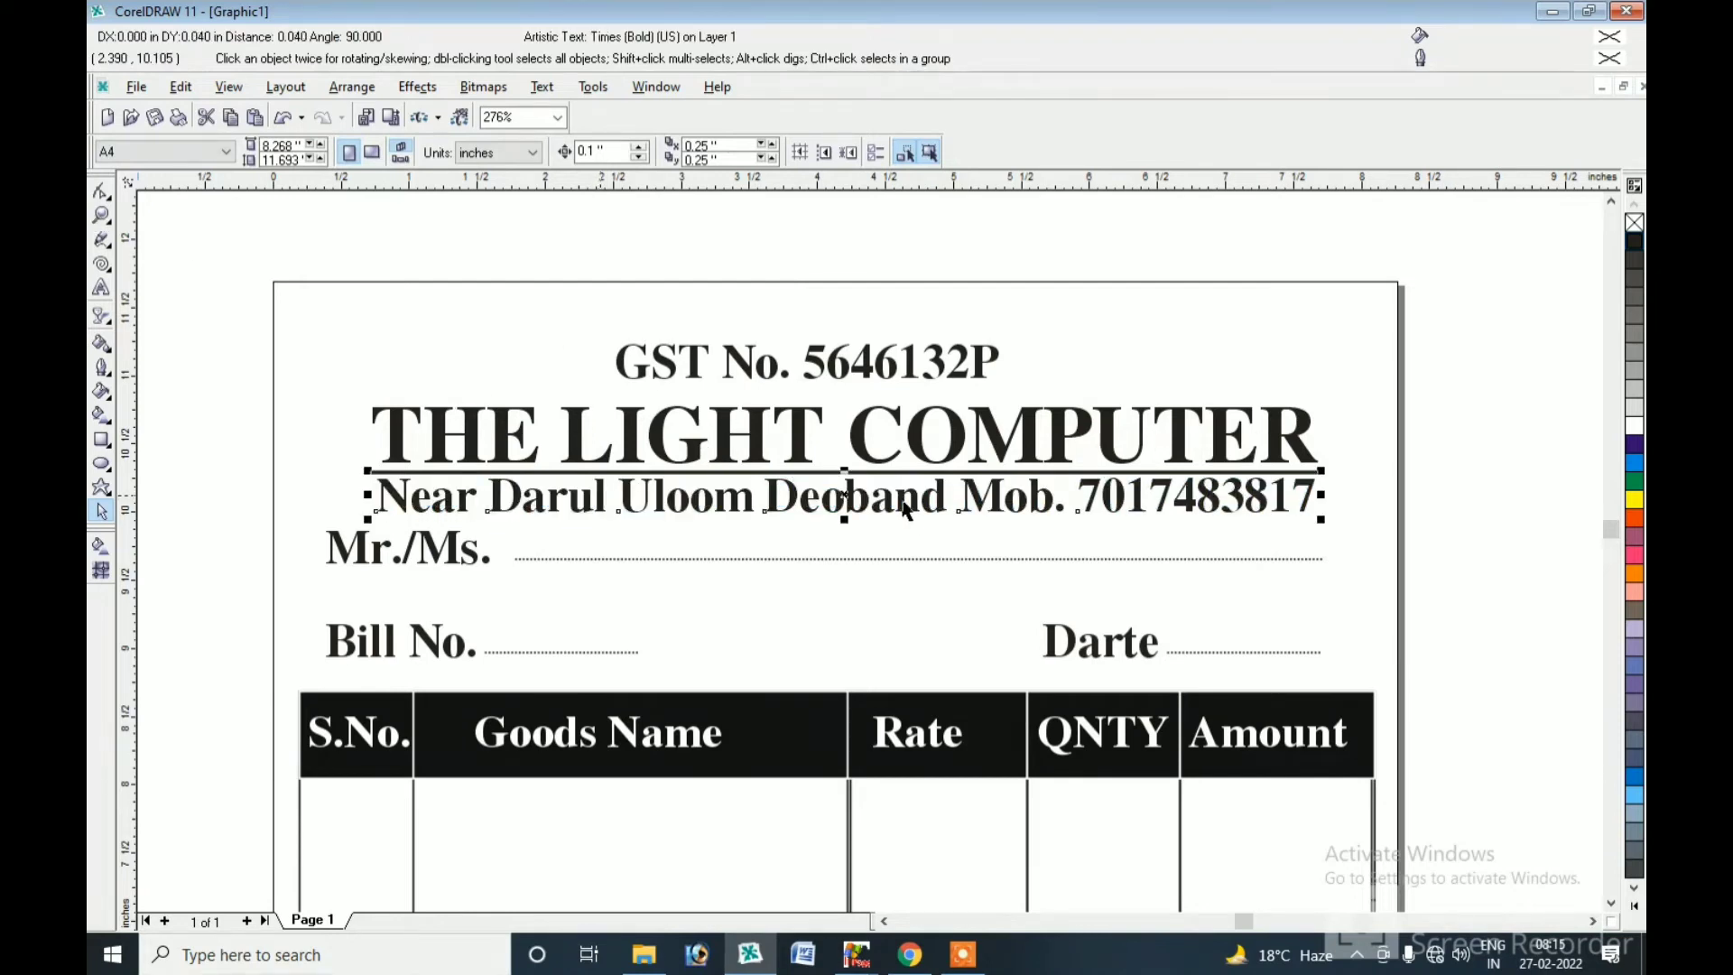
Copy the dotted line beside Sign. and drag a copy of THE LIGHT COMPUTER into the table.
{"action": "double_click", "coordinate": [101, 216]}
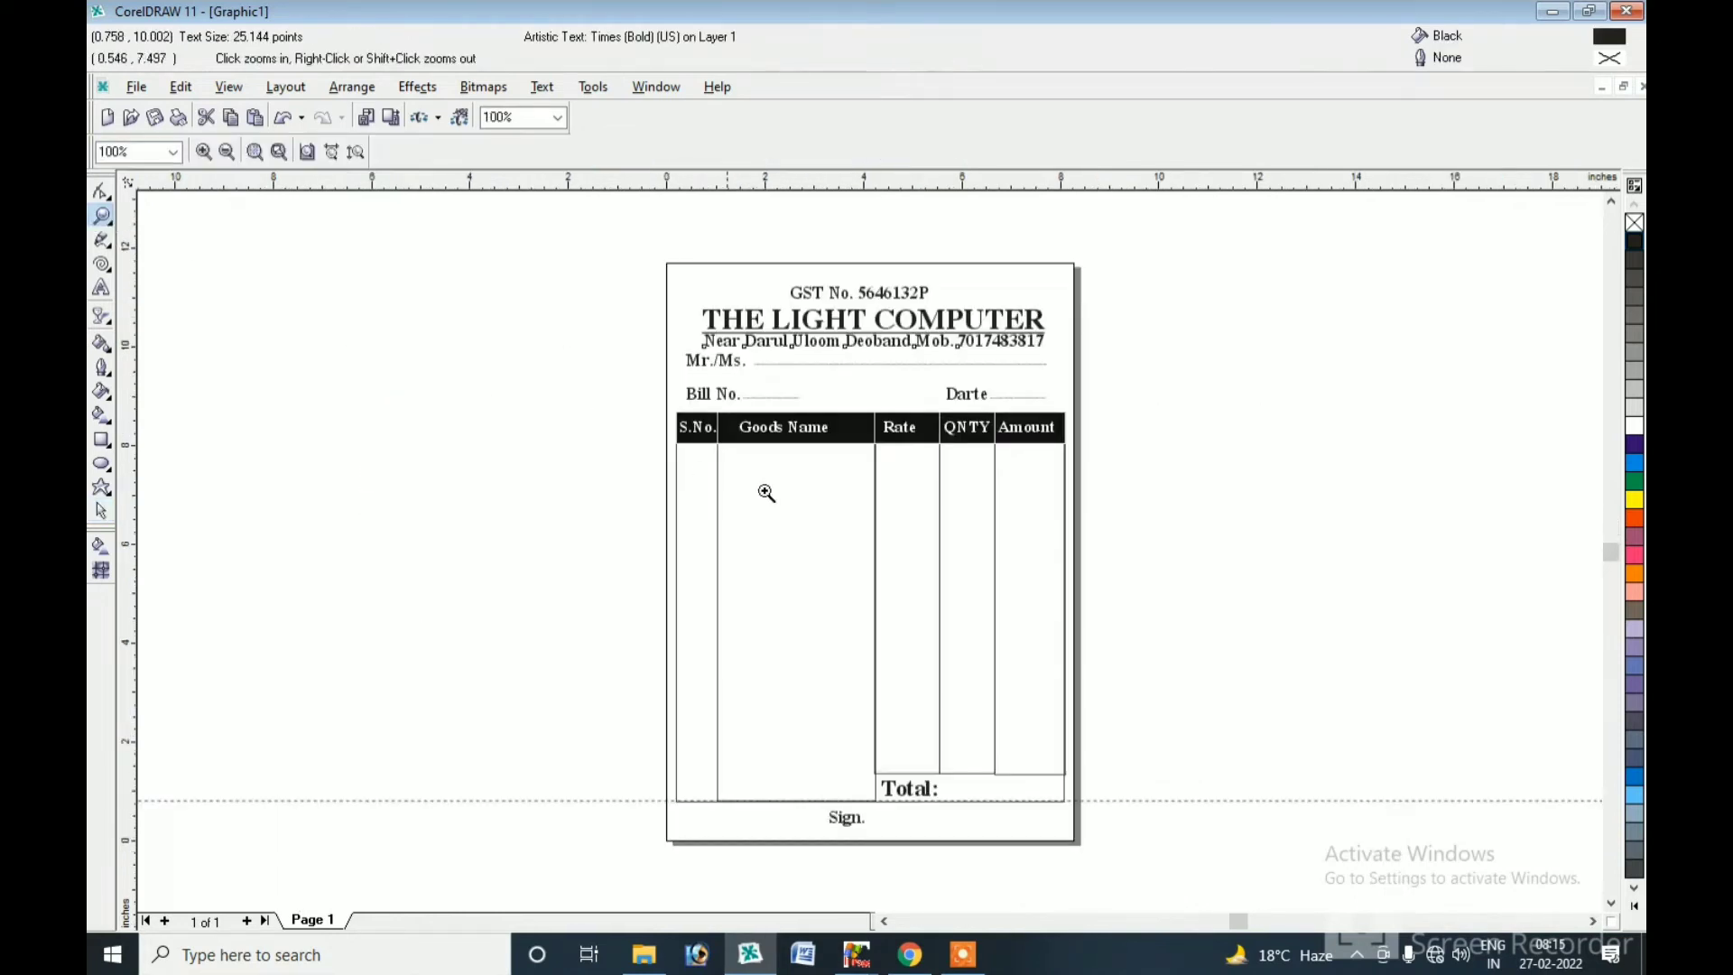
{"action": "left_click", "coordinate": [102, 519]}
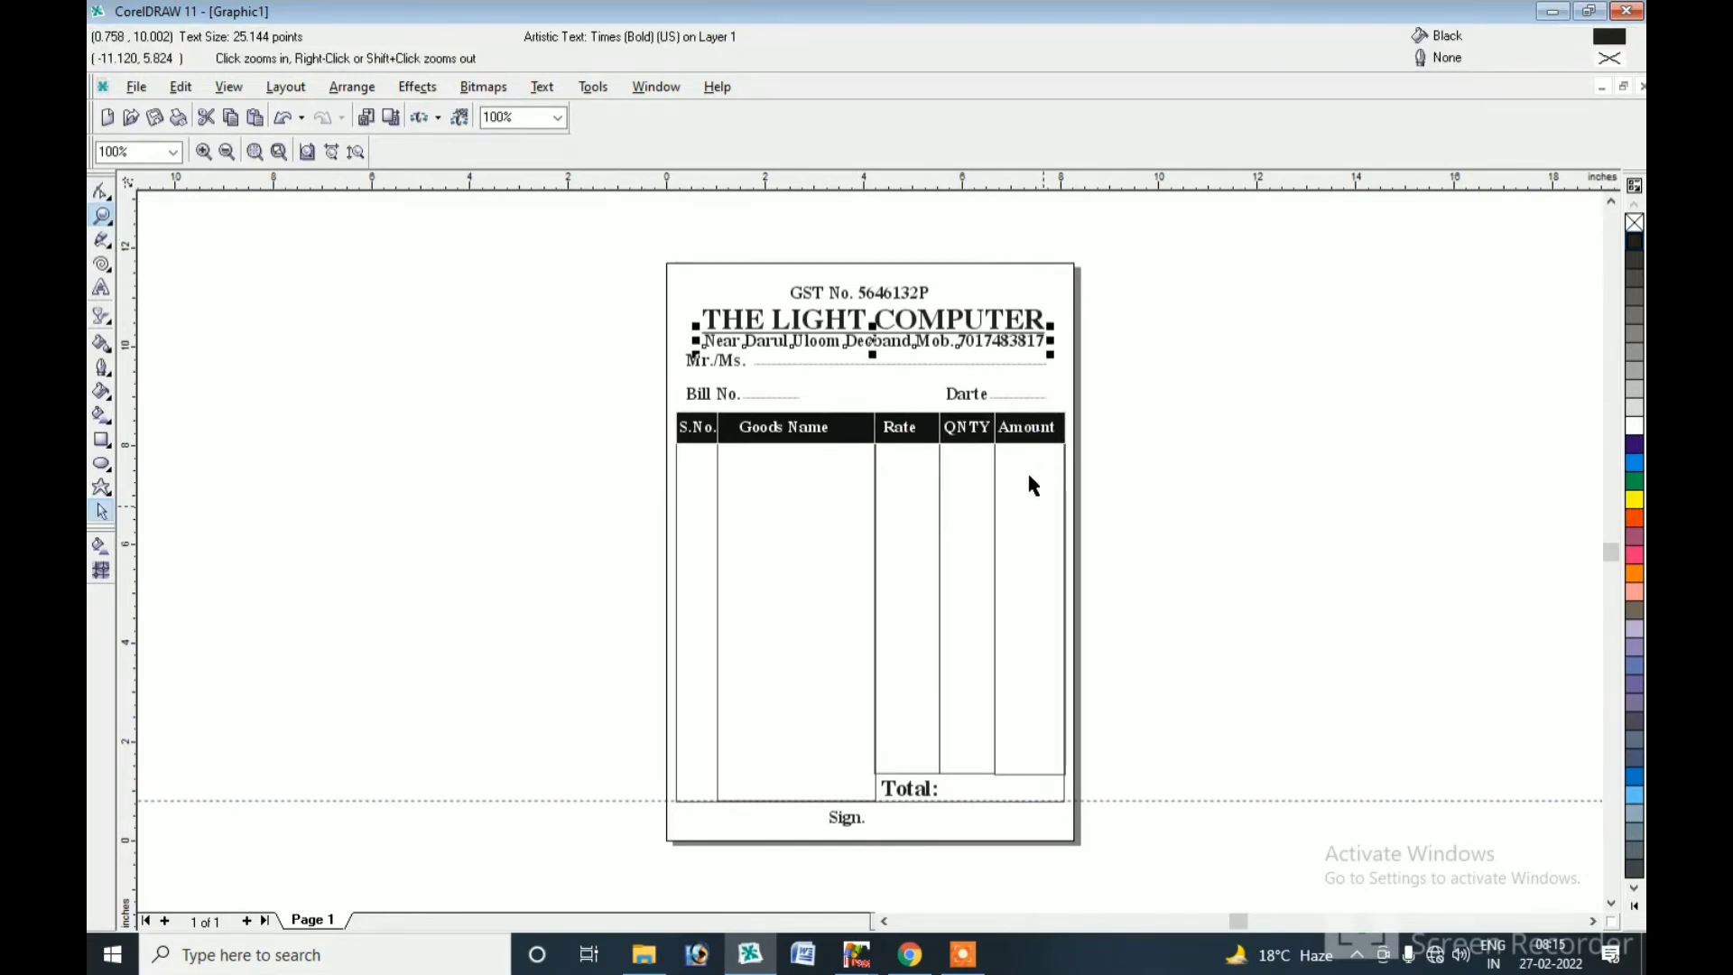
{"action": "left_click", "coordinate": [946, 731]}
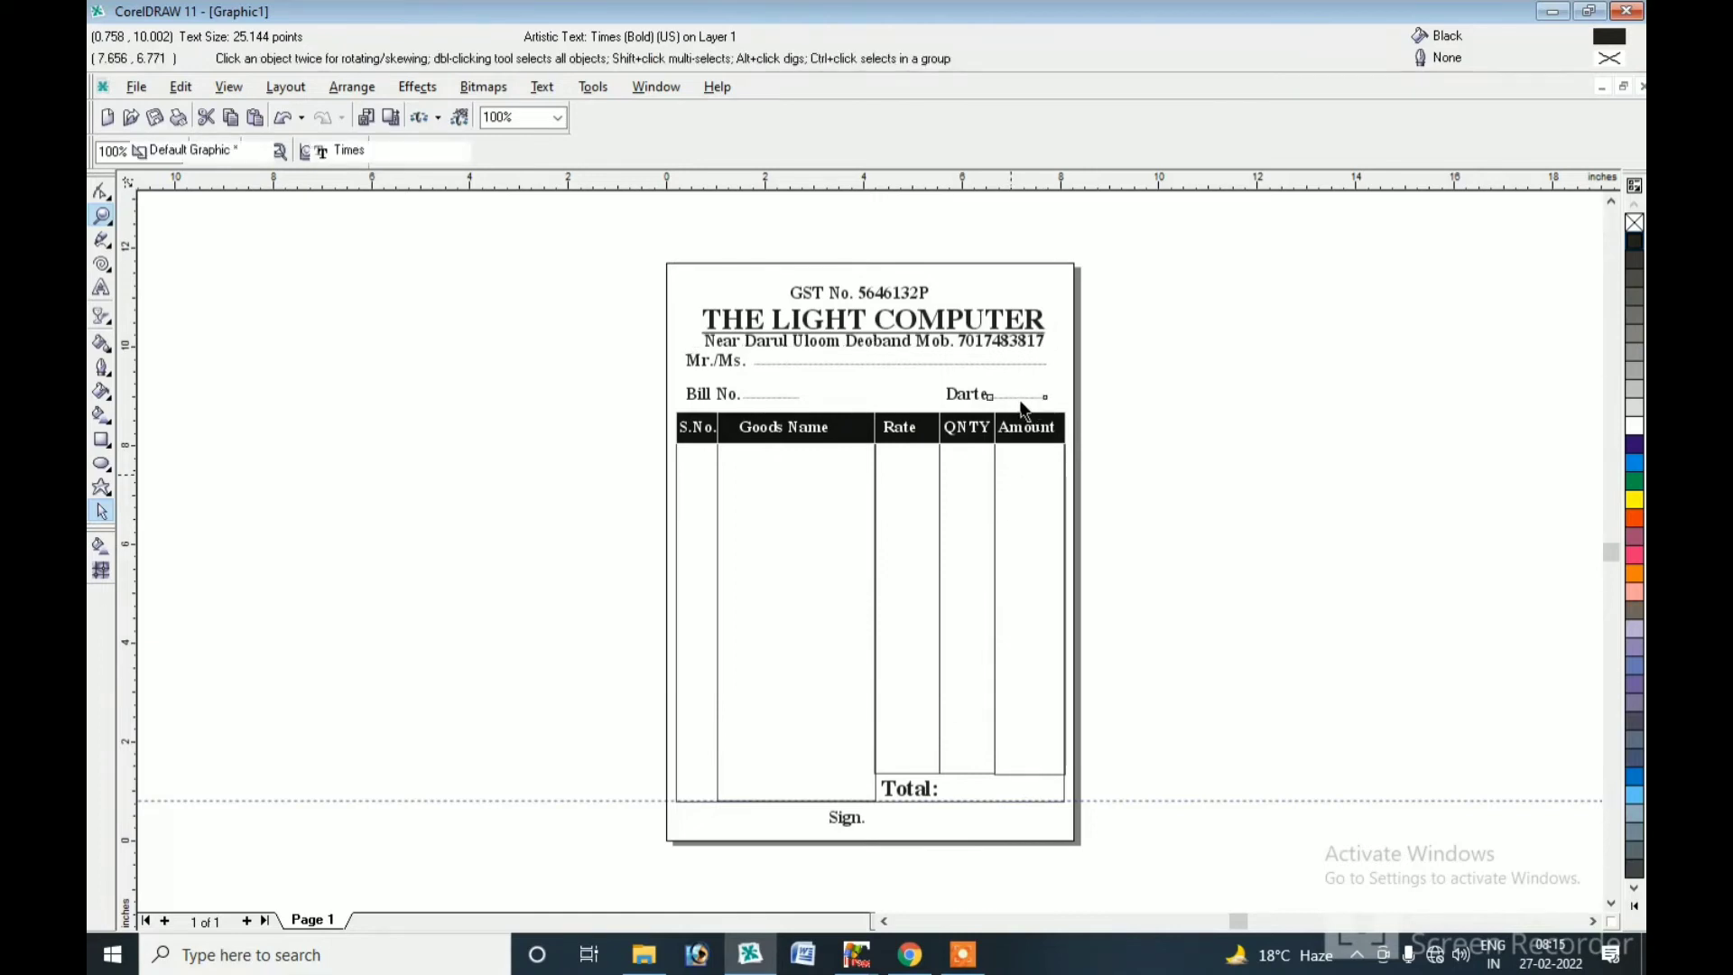
{"action": "left_click", "coordinate": [1023, 396]}
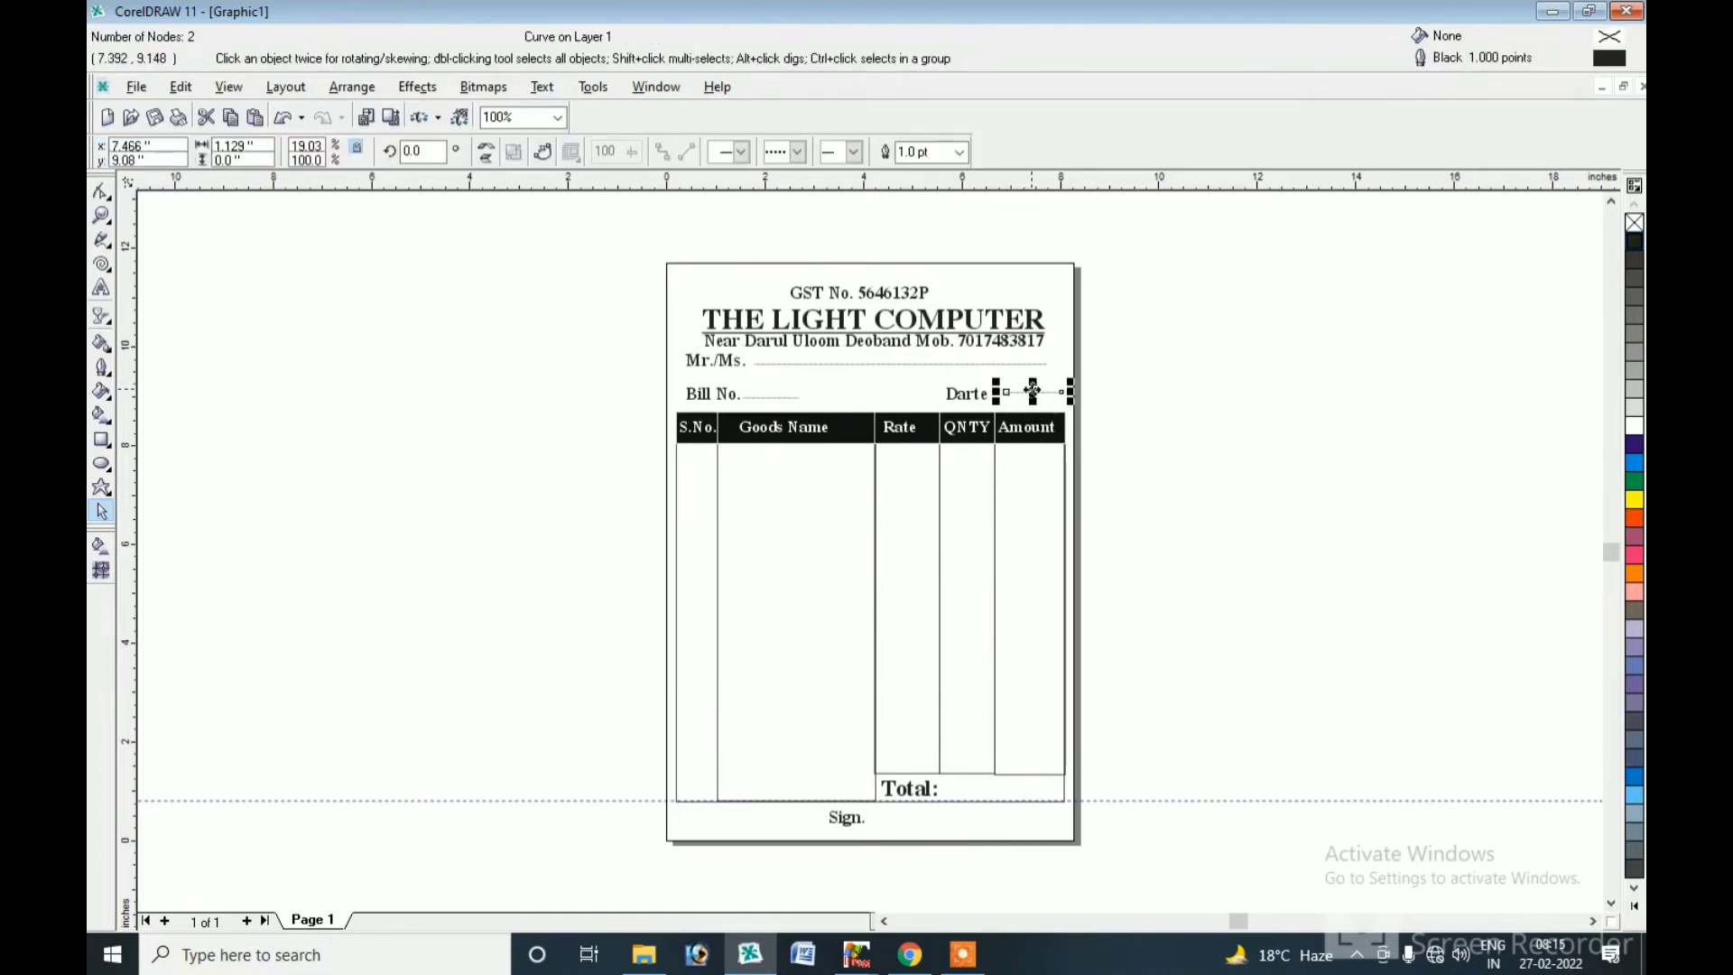
{"action": "mouse_move", "coordinate": [1023, 397]}
{"action": "left_mouse_down"}
{"action": "mouse_move", "coordinate": [948, 816]}
{"action": "mouse_move", "coordinate": [899, 823]}
{"action": "mouse_move", "coordinate": [1030, 839]}
{"action": "left_mouse_up"}
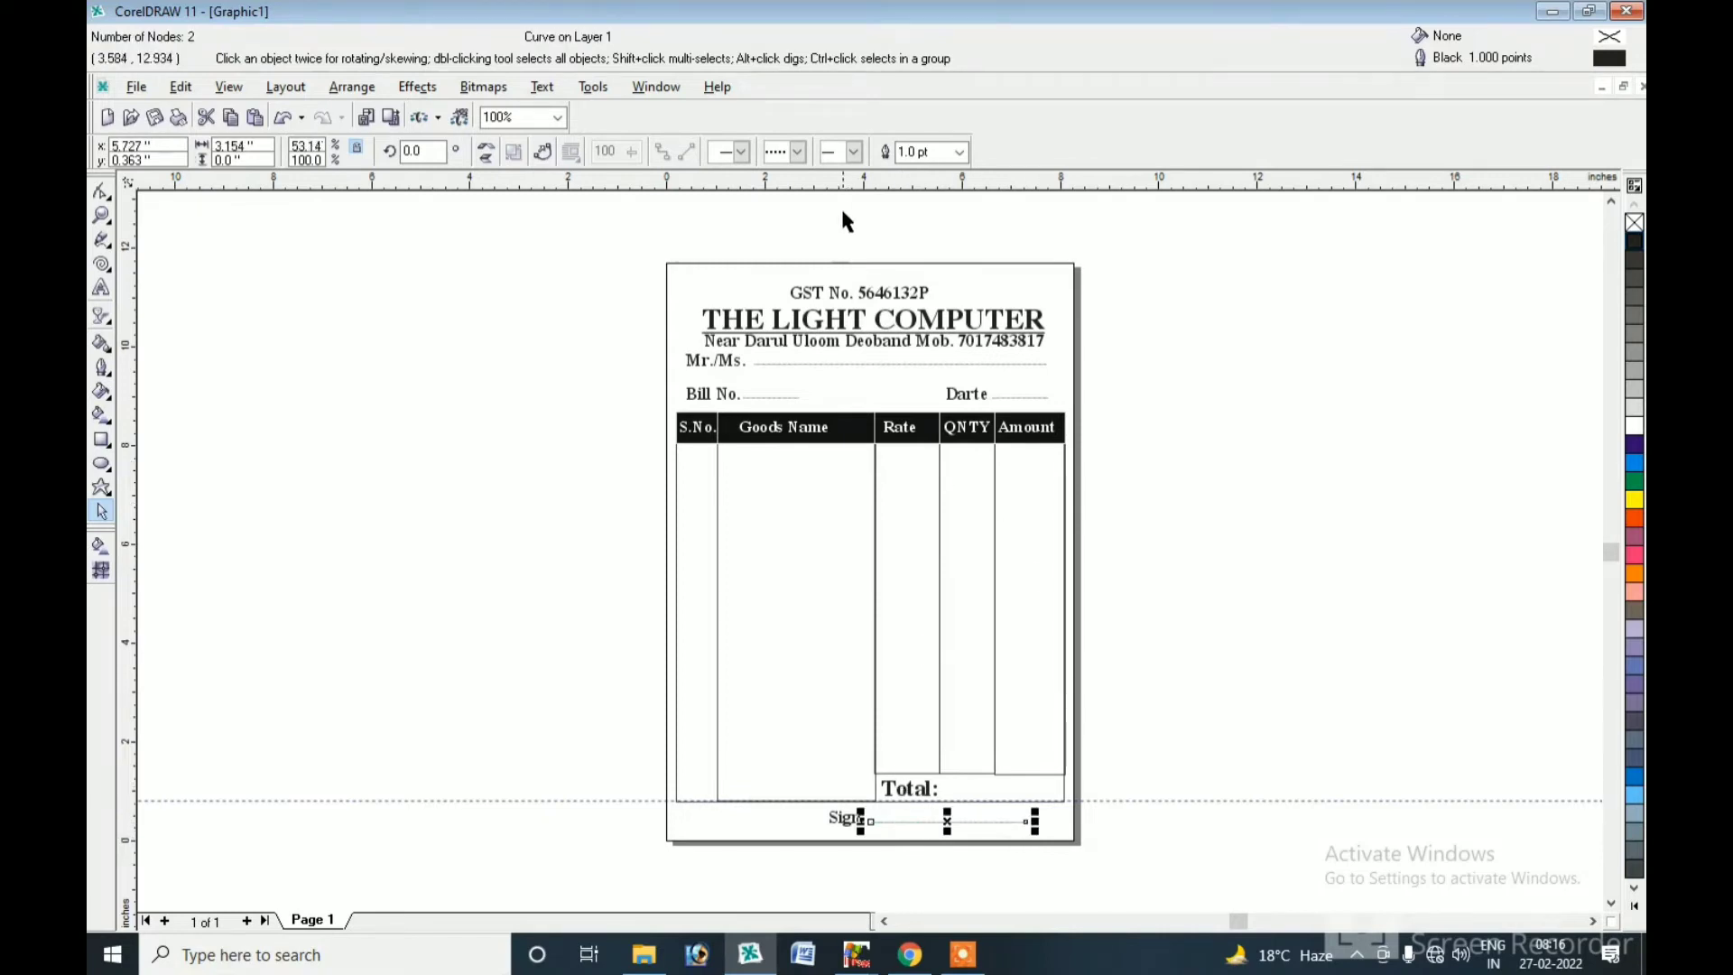
{"action": "left_click_drag", "start_coordinate": [858, 326], "coordinate": [858, 602]}
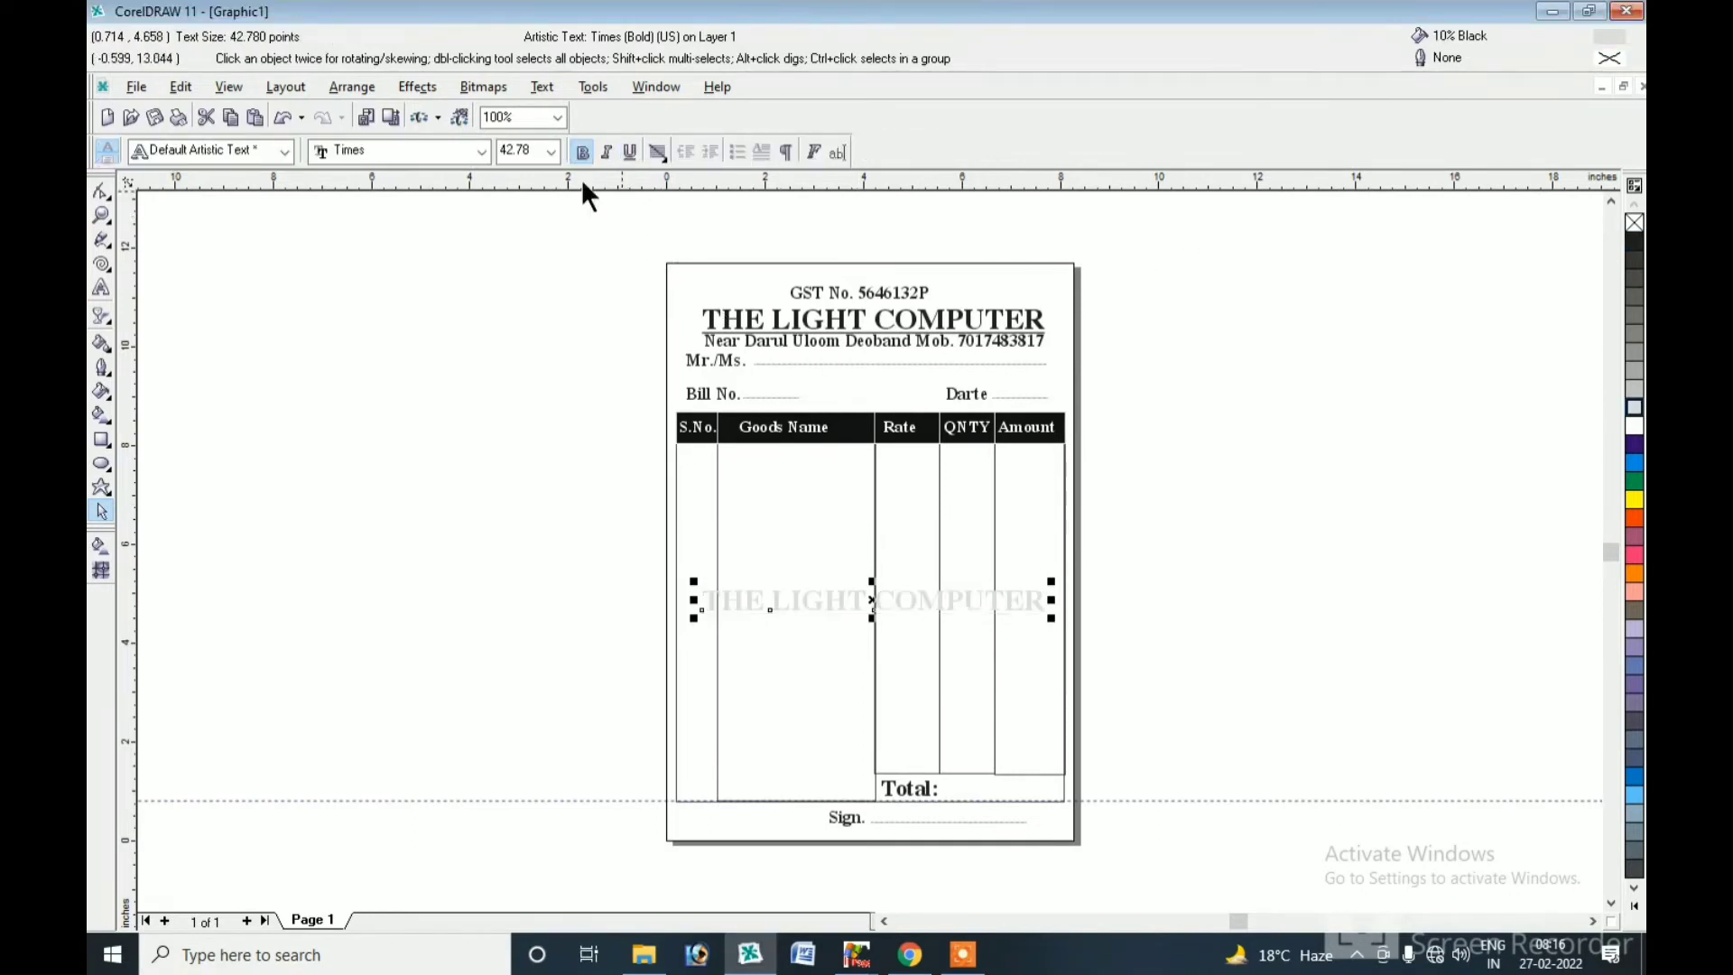
Set the table copy of THE LIGHT COMPUTER to Impact, enlarge it, and rotate it about 45°.
{"action": "left_click", "coordinate": [482, 150]}
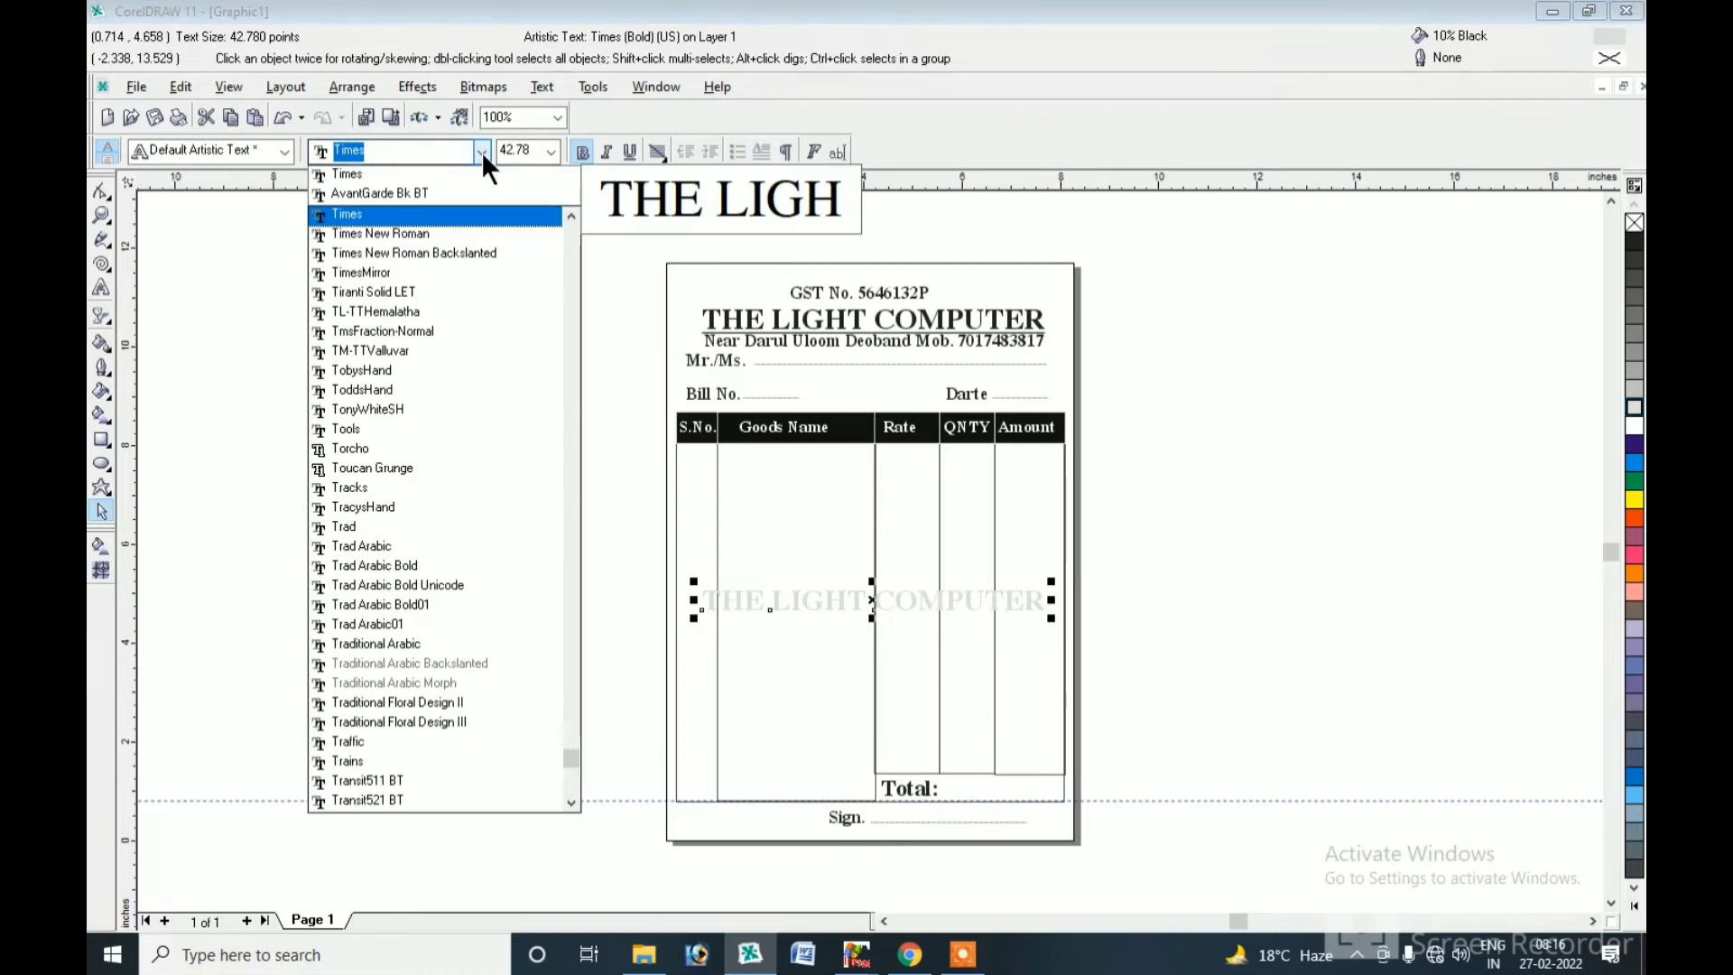
{"action": "type", "text": "Impact"}
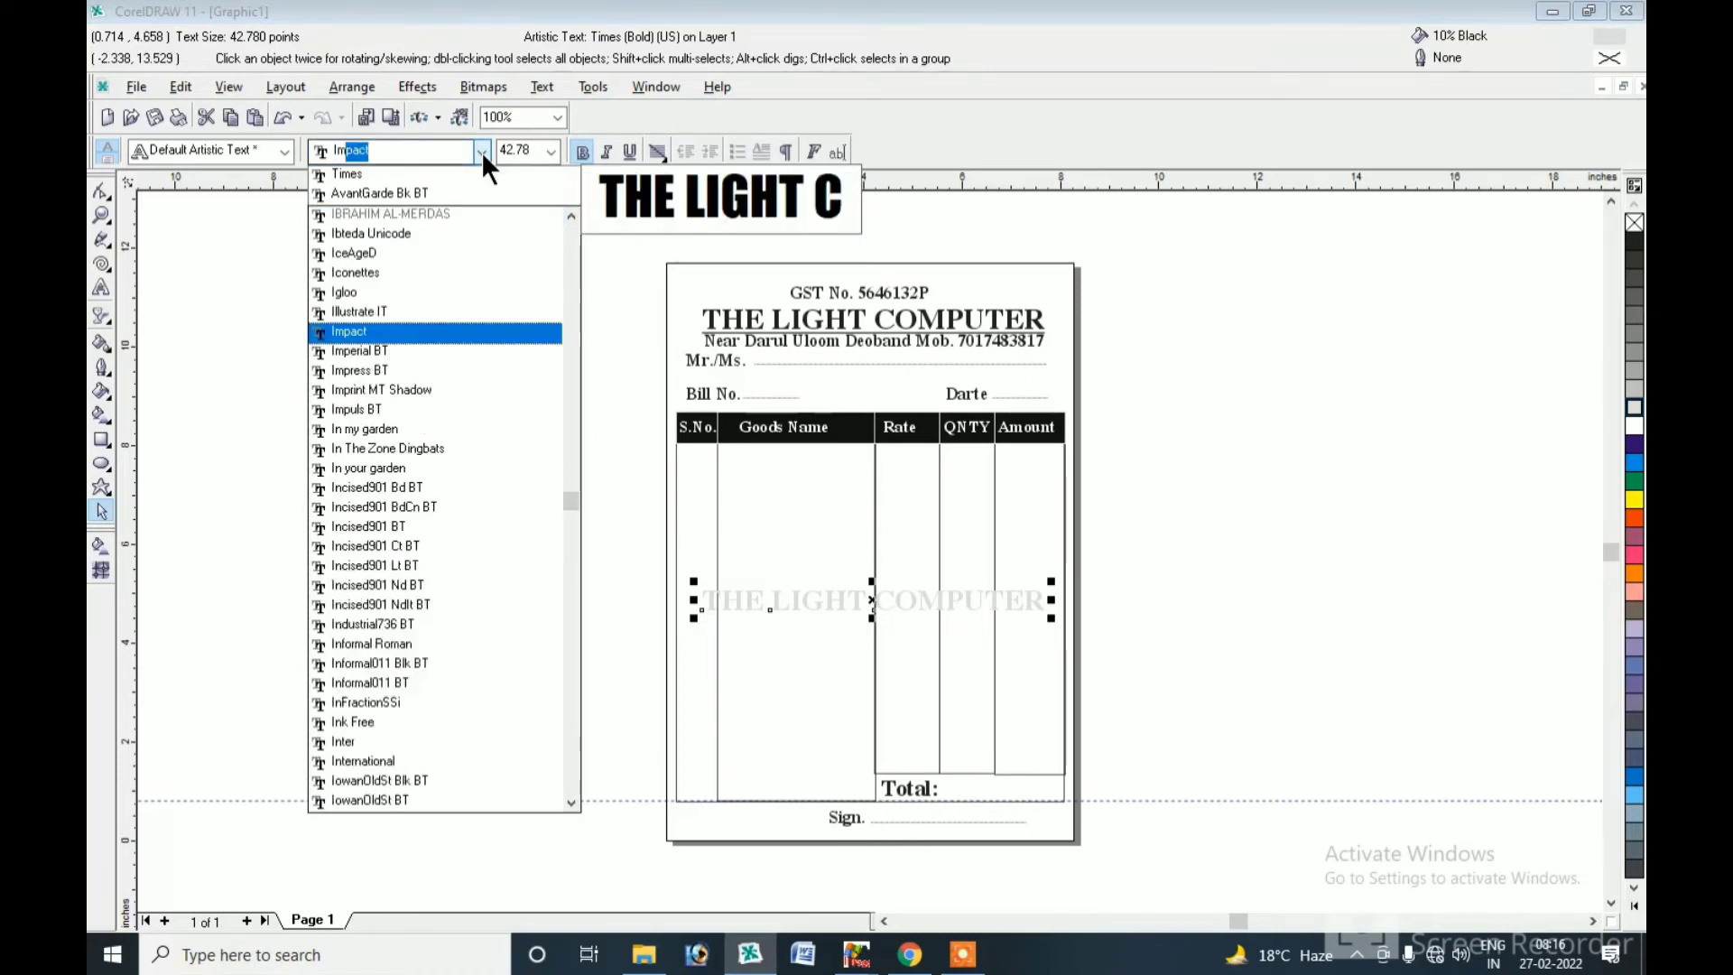
{"action": "left_click", "coordinate": [371, 330]}
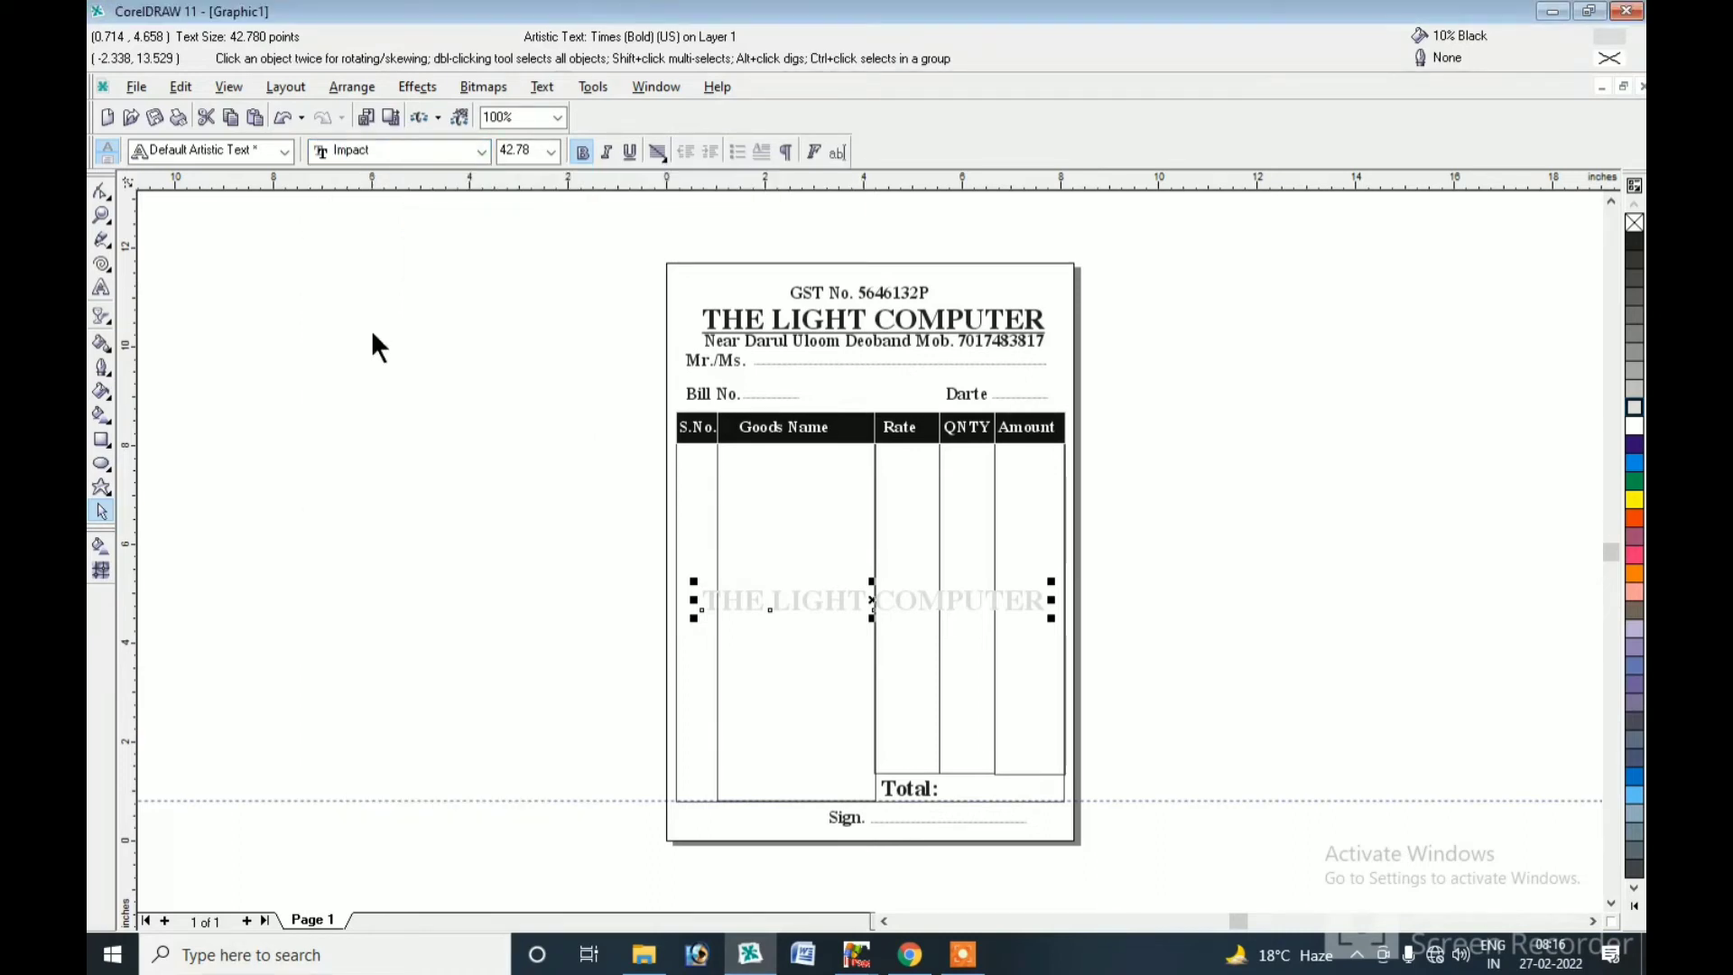
{"action": "left_click_drag", "start_coordinate": [951, 577], "coordinate": [1068, 566]}
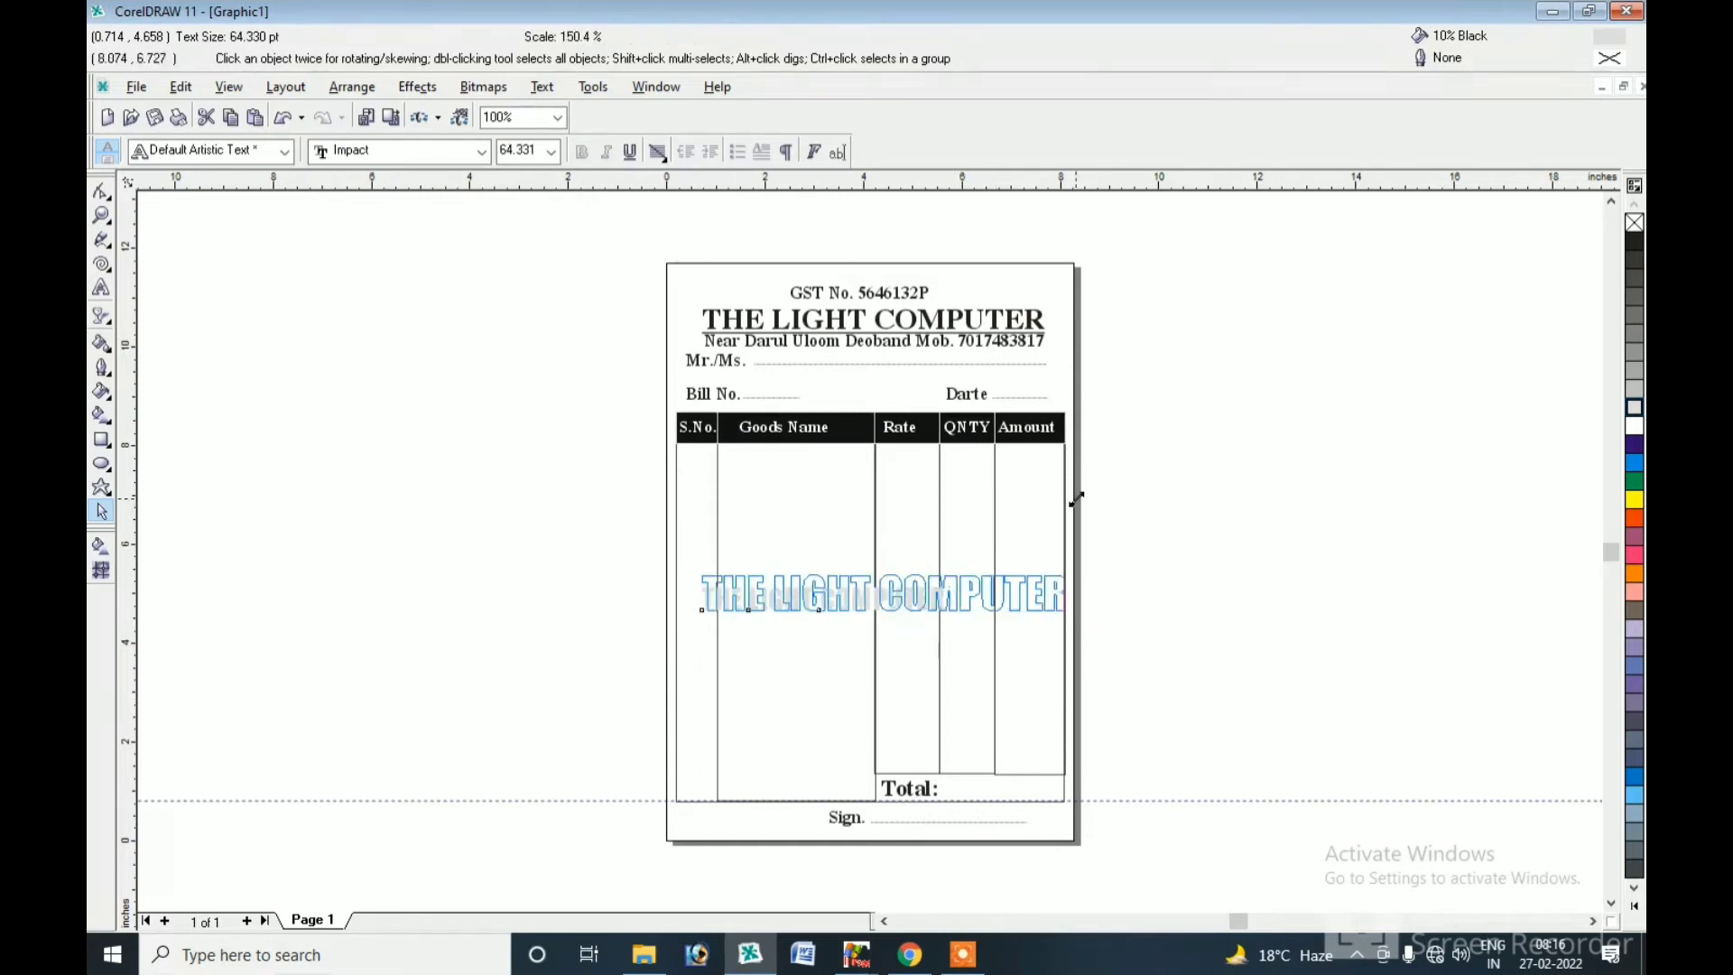
{"action": "left_click", "coordinate": [884, 593]}
{"action": "left_click_drag", "start_coordinate": [1065, 566], "coordinate": [1001, 451]}
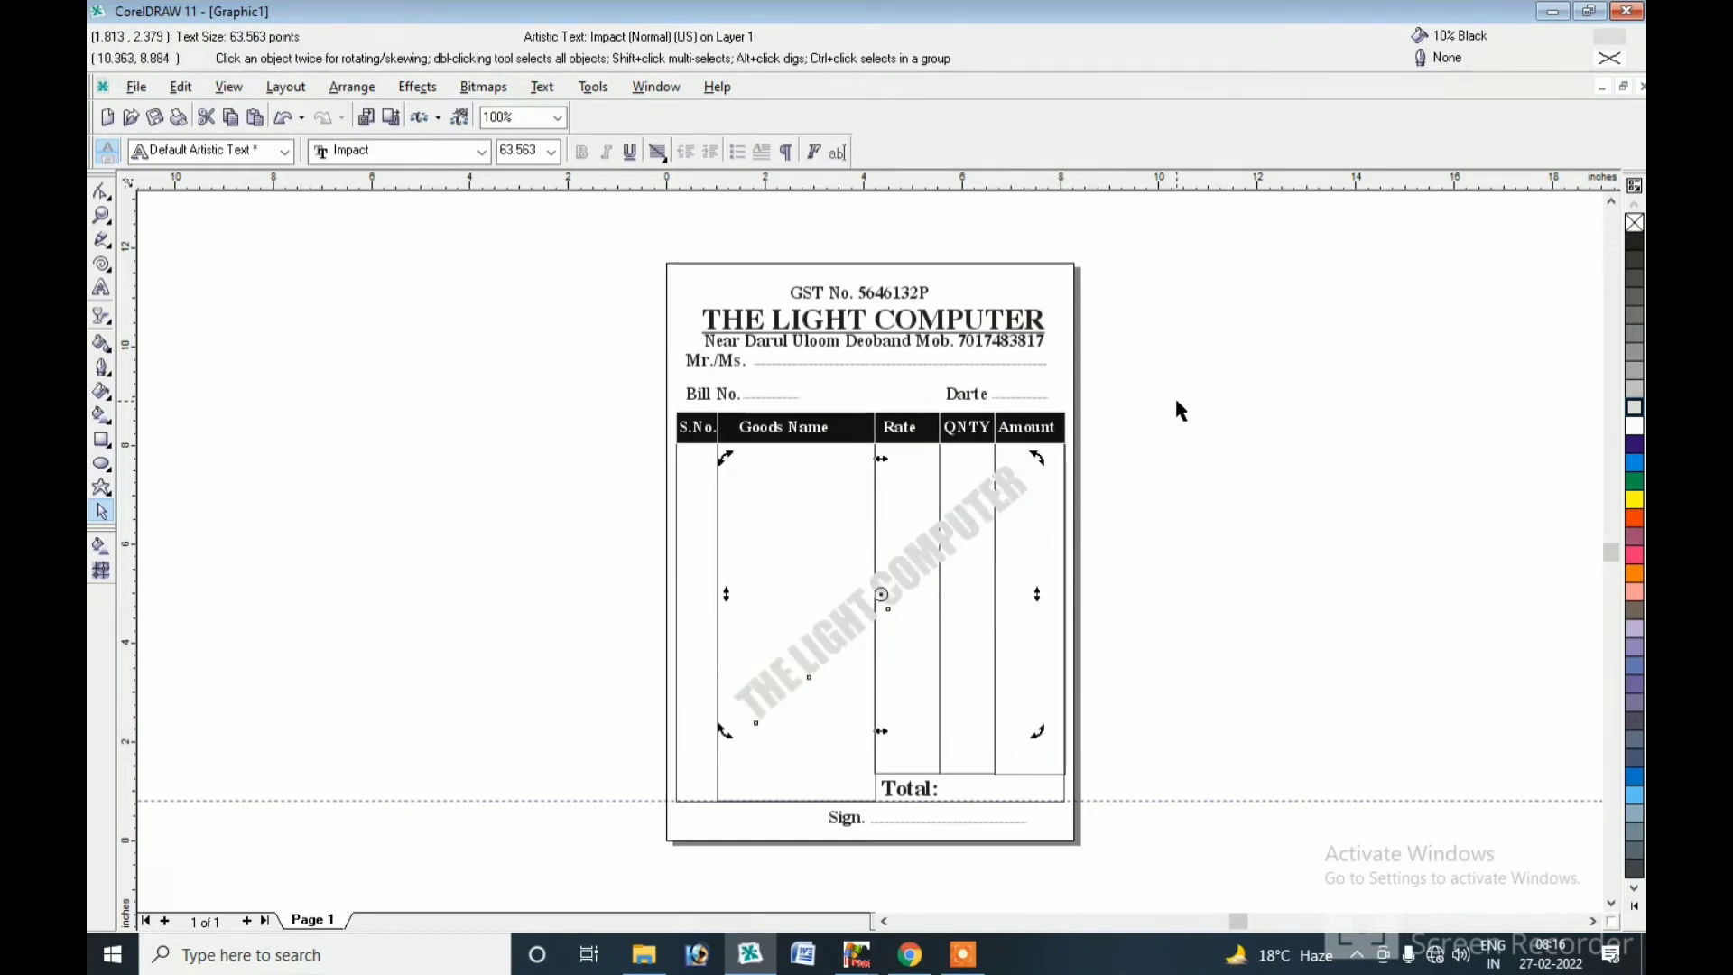
{"action": "left_click_drag", "start_coordinate": [1120, 400], "coordinate": [807, 854]}
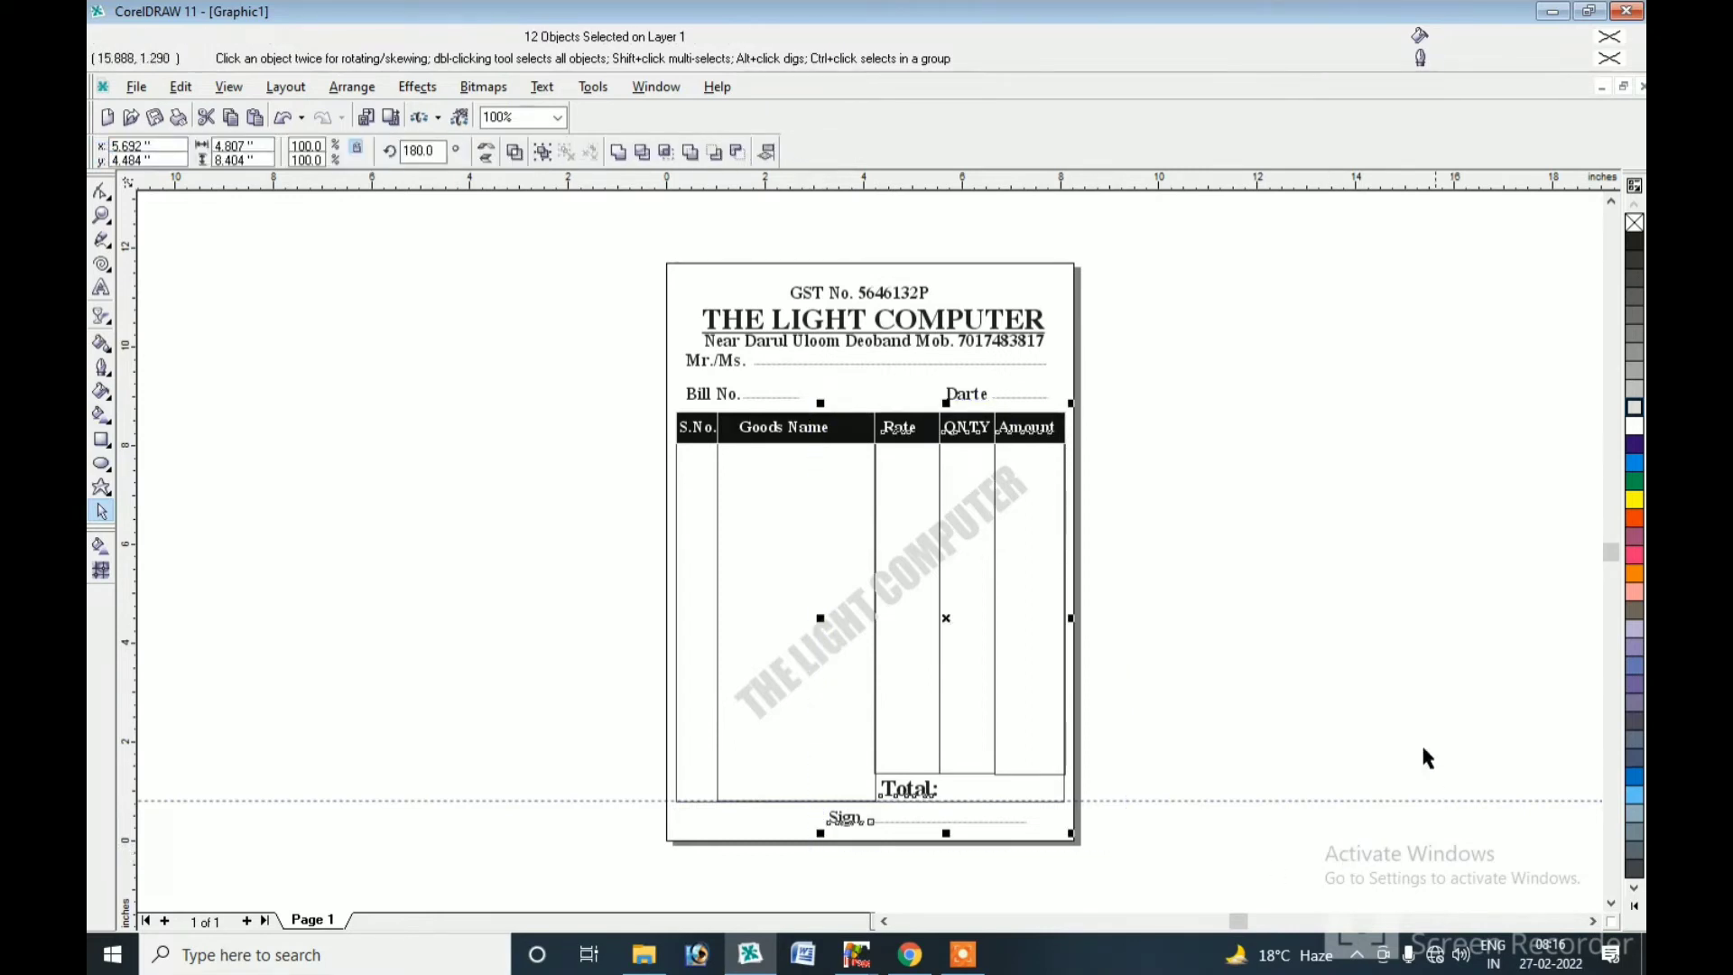
{"action": "left_click", "coordinate": [1286, 618]}
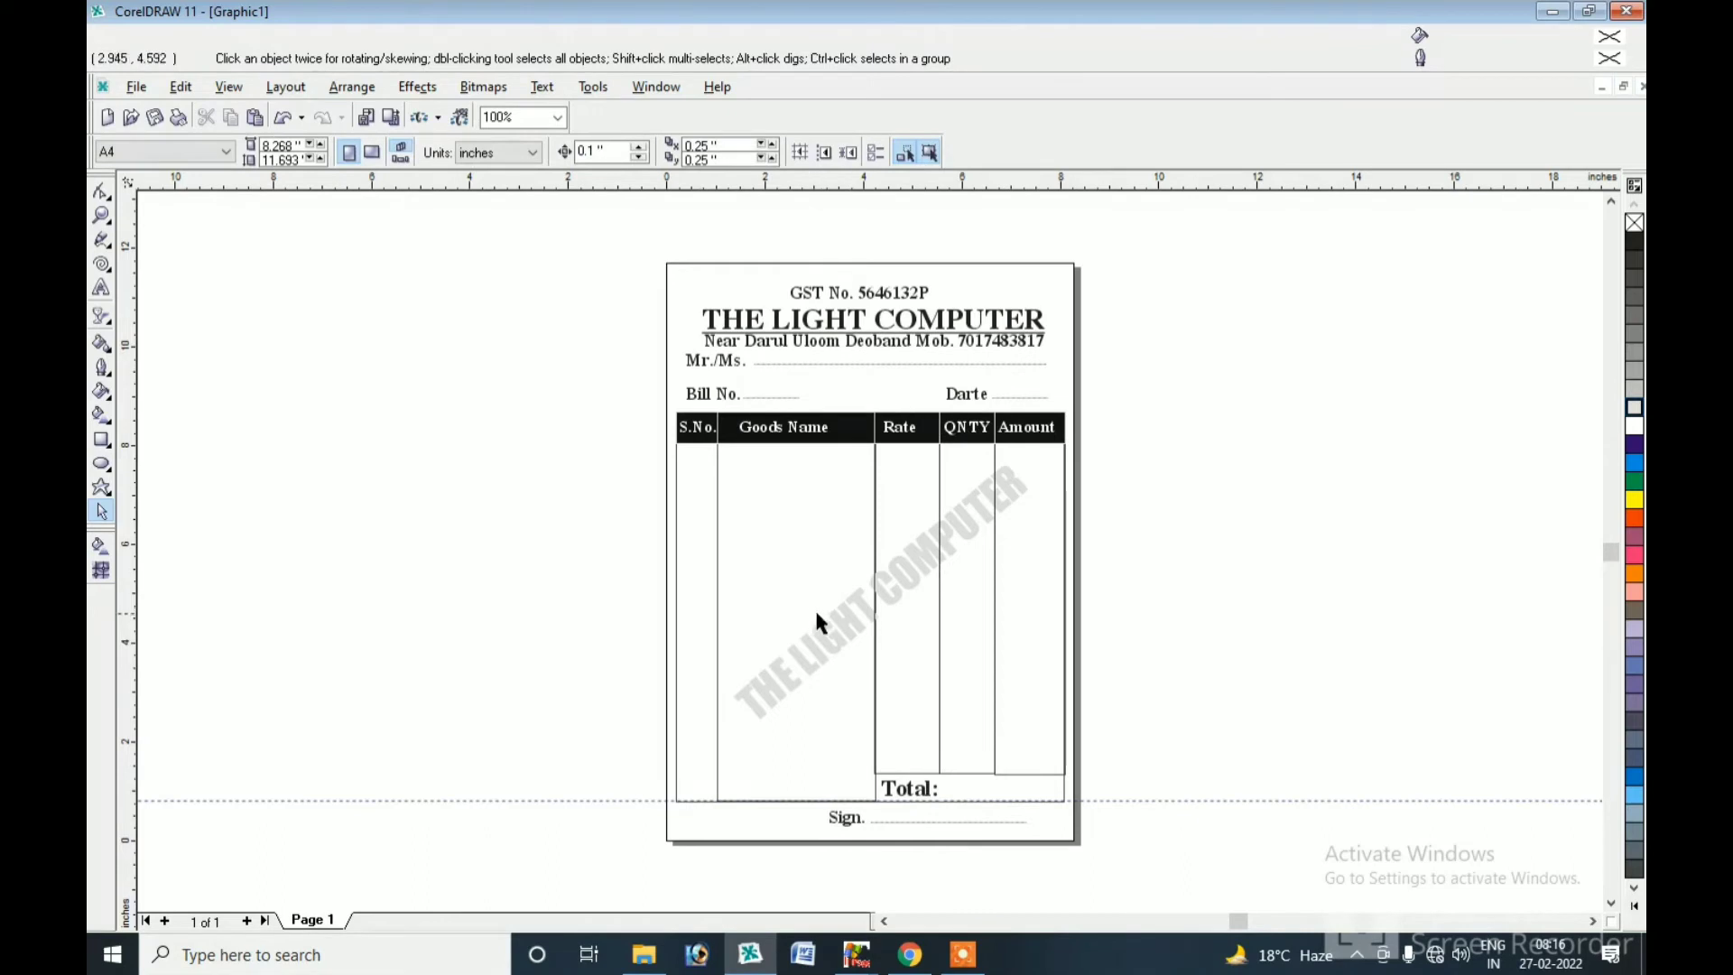
Drag Backup_of_the light add.cdr from the Video folder into CorelDRAW.
{"action": "left_click", "coordinate": [661, 966]}
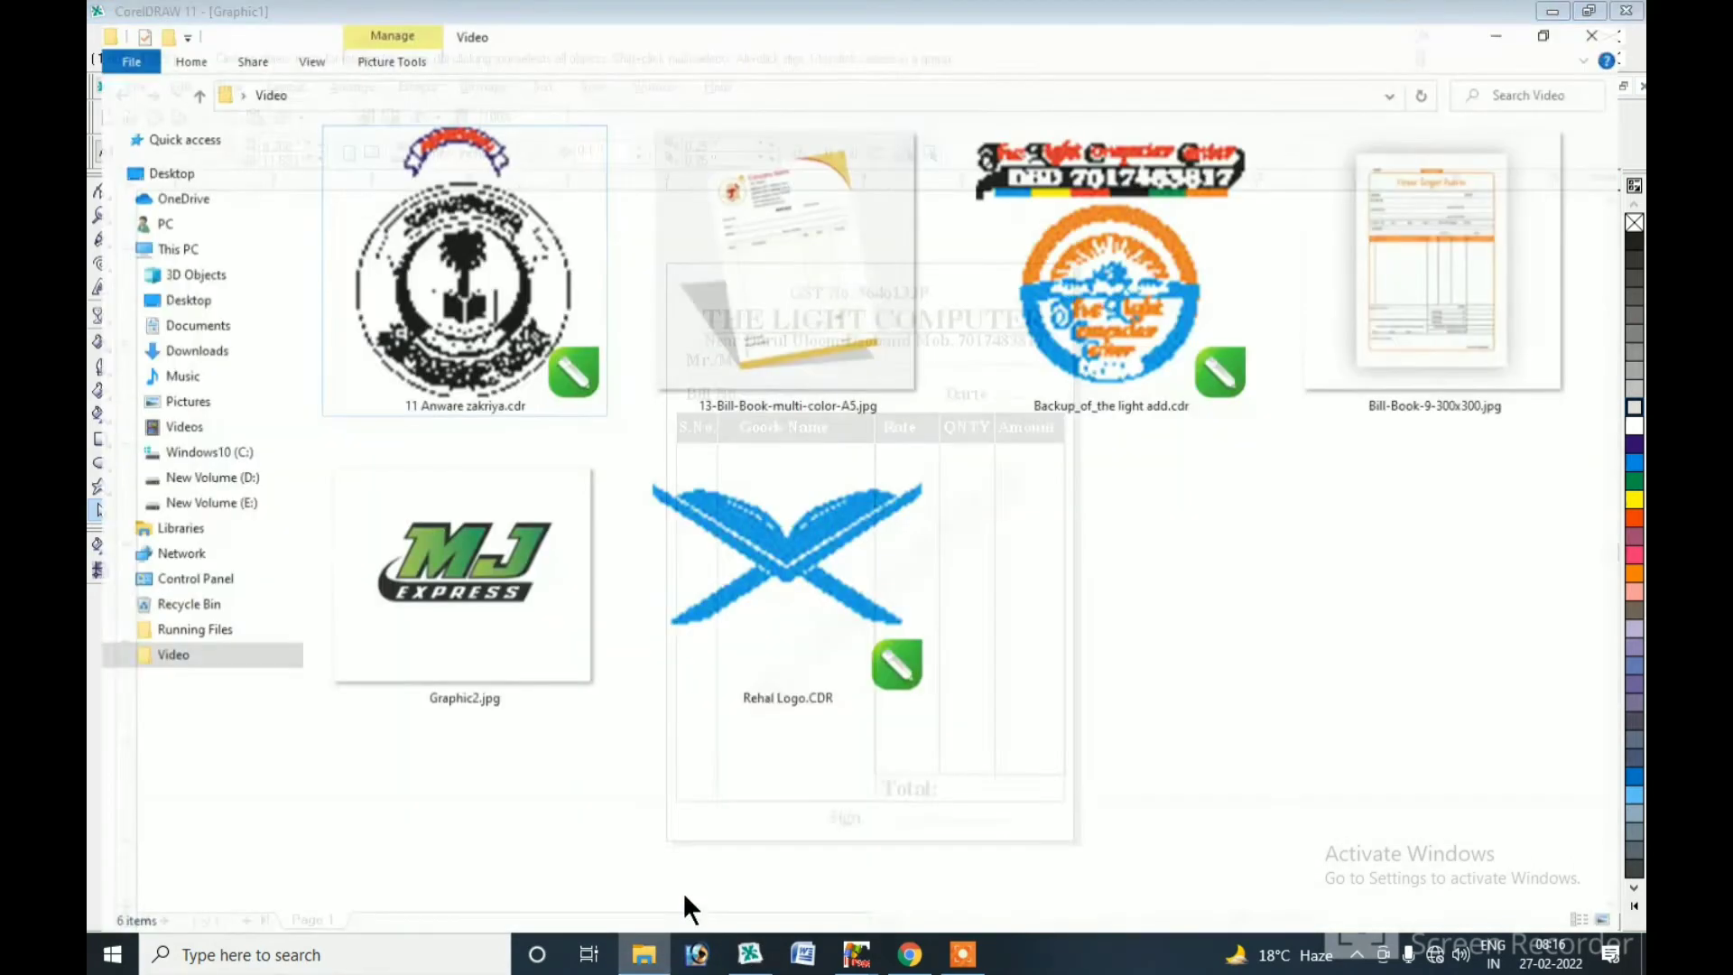
{"action": "left_click_drag", "start_coordinate": [1101, 350], "coordinate": [509, 542]}
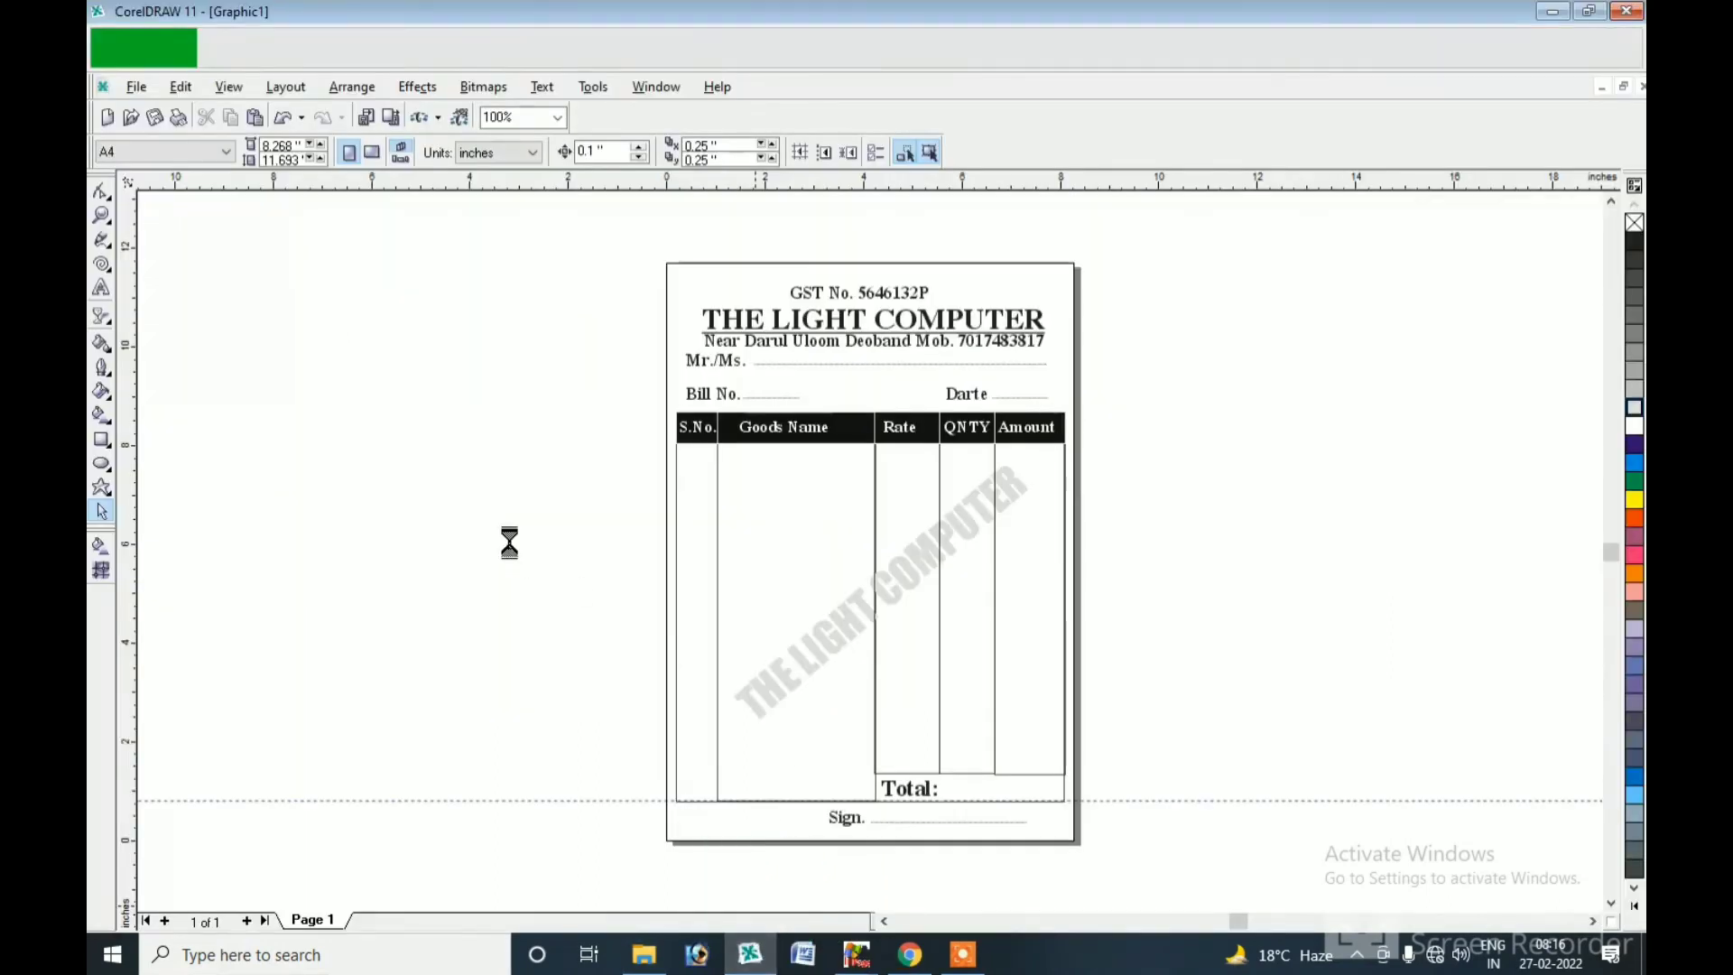
Move the imported logo off the page, ungroup it and delete its top text banner.
{"action": "left_click_drag", "start_coordinate": [1016, 627], "coordinate": [558, 572]}
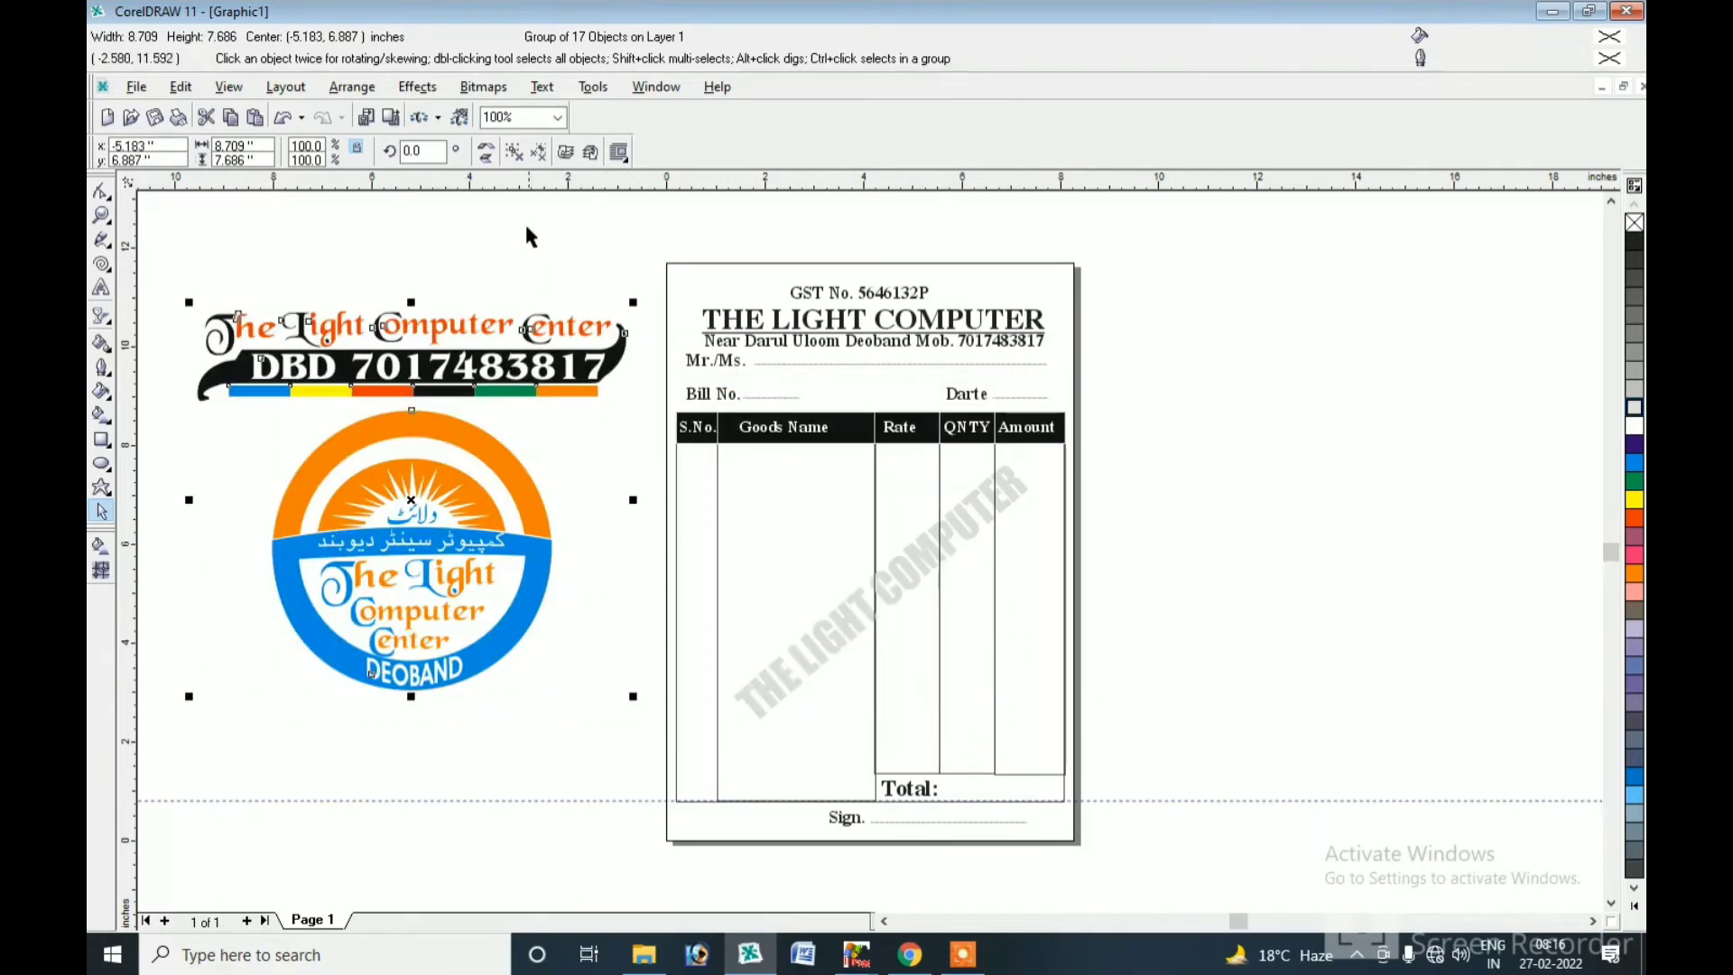
{"action": "left_click", "coordinate": [515, 151]}
{"action": "left_click", "coordinate": [608, 234]}
{"action": "left_click_drag", "start_coordinate": [166, 271], "coordinate": [643, 417]}
{"action": "key", "text": "Delete"}
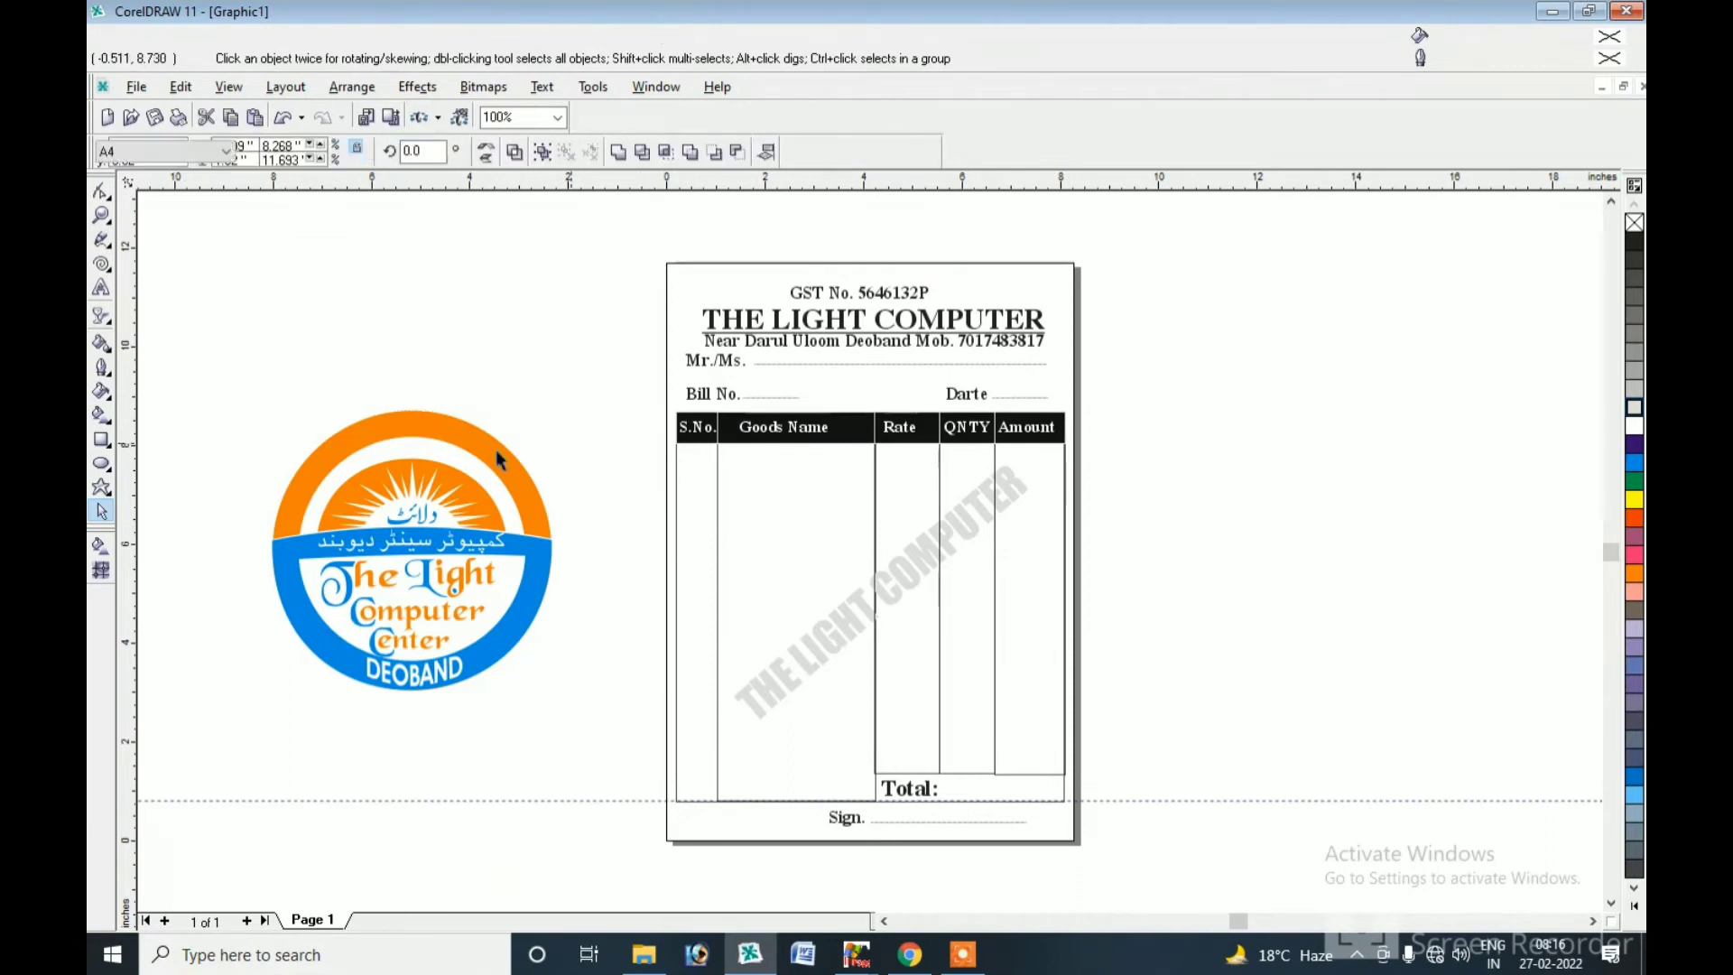
Shrink the round logo to about 0.76 inches and place it between Bill No. and Darte.
{"action": "left_click_drag", "start_coordinate": [231, 368], "coordinate": [612, 734]}
{"action": "left_click_drag", "start_coordinate": [560, 406], "coordinate": [457, 502]}
{"action": "left_click_drag", "start_coordinate": [391, 556], "coordinate": [858, 390]}
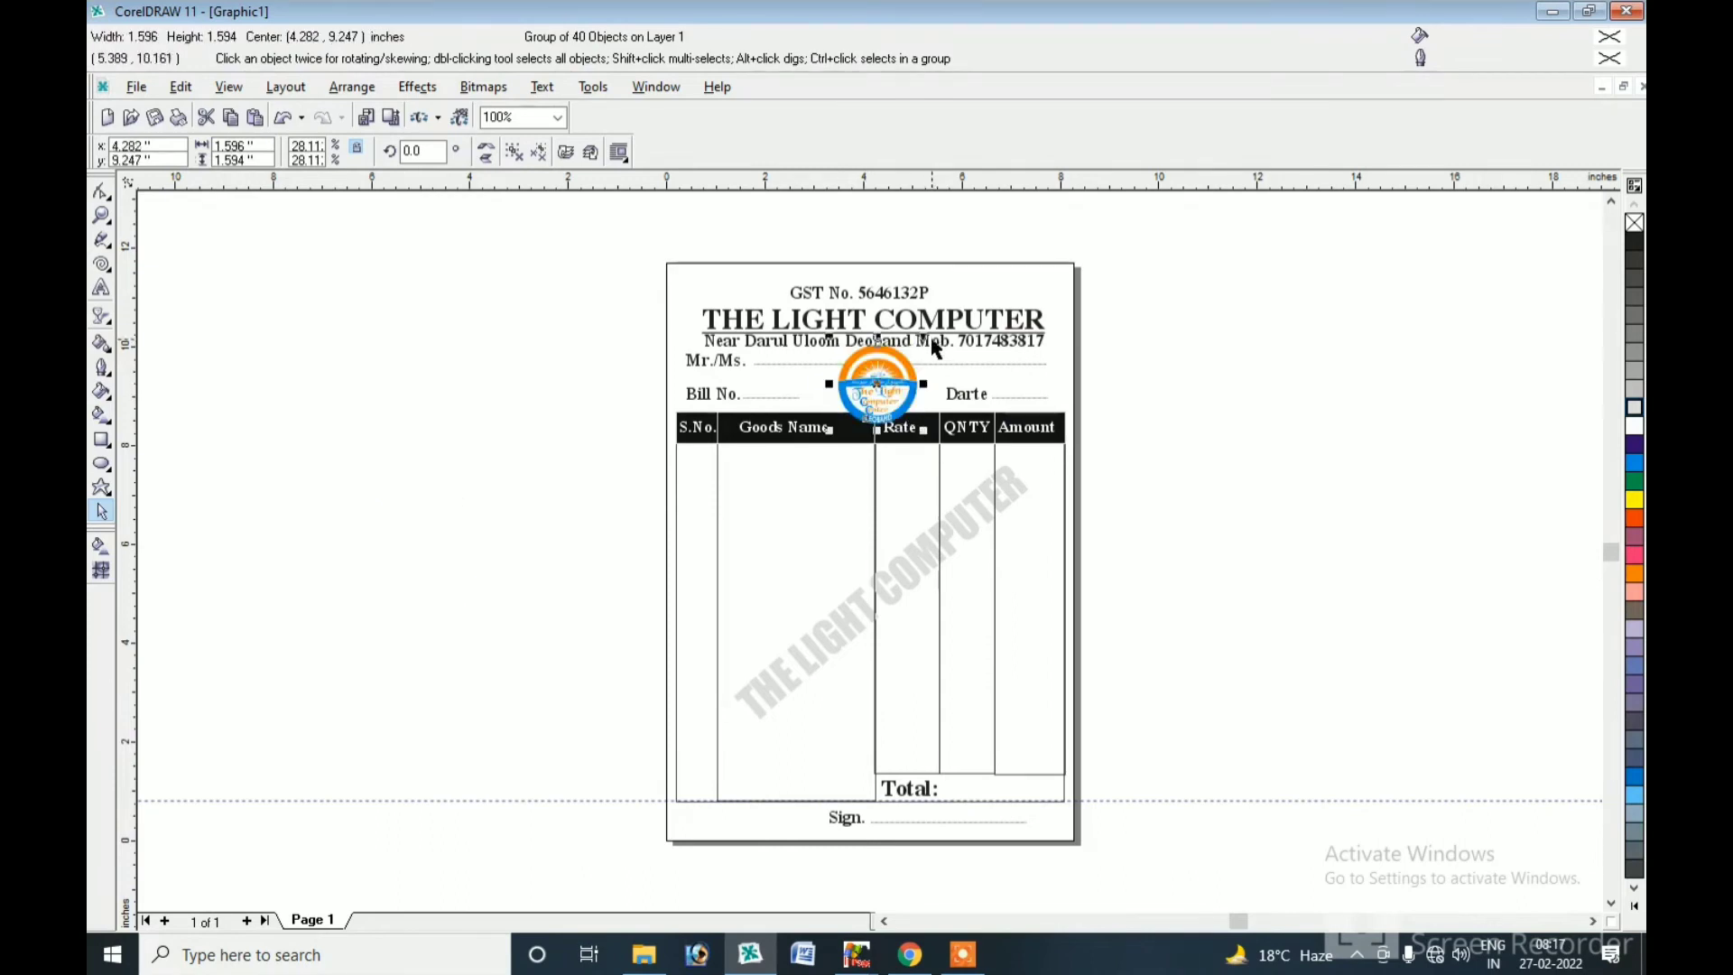
{"action": "mouse_move", "coordinate": [923, 341]}
{"action": "left_mouse_down"}
{"action": "mouse_move", "coordinate": [903, 338]}
{"action": "mouse_move", "coordinate": [874, 393]}
{"action": "mouse_move", "coordinate": [917, 360]}
{"action": "mouse_move", "coordinate": [874, 391]}
{"action": "mouse_move", "coordinate": [902, 355]}
{"action": "left_mouse_up"}
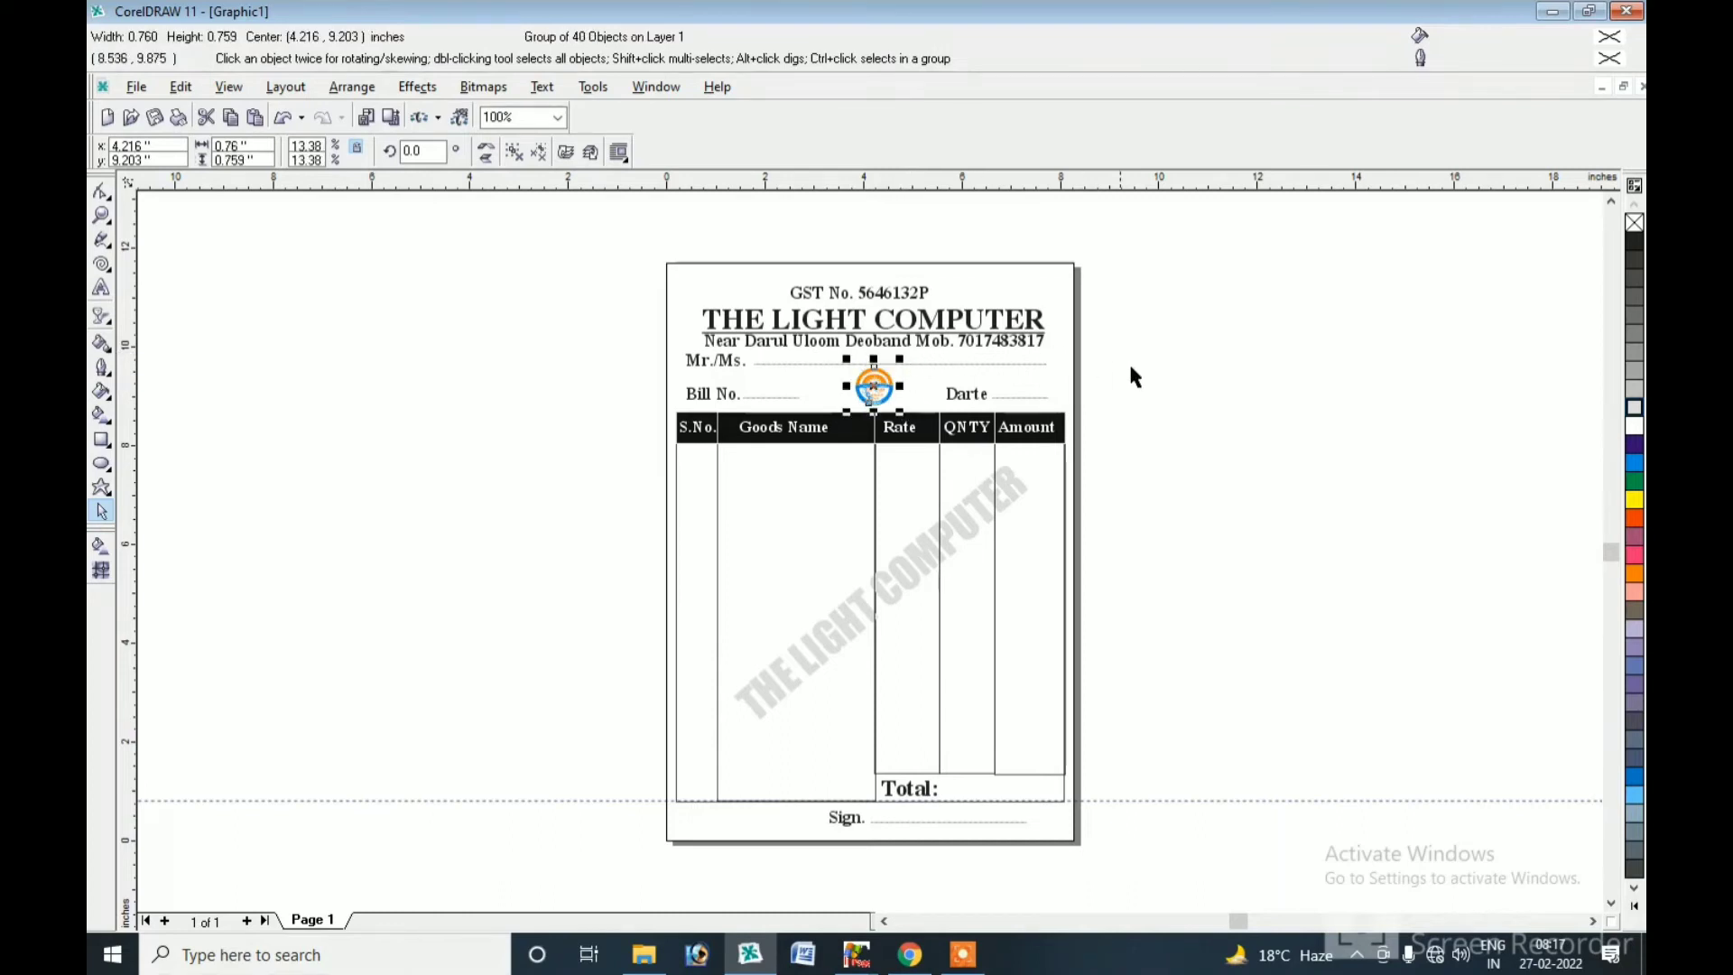
{"action": "left_click", "coordinate": [1155, 371]}
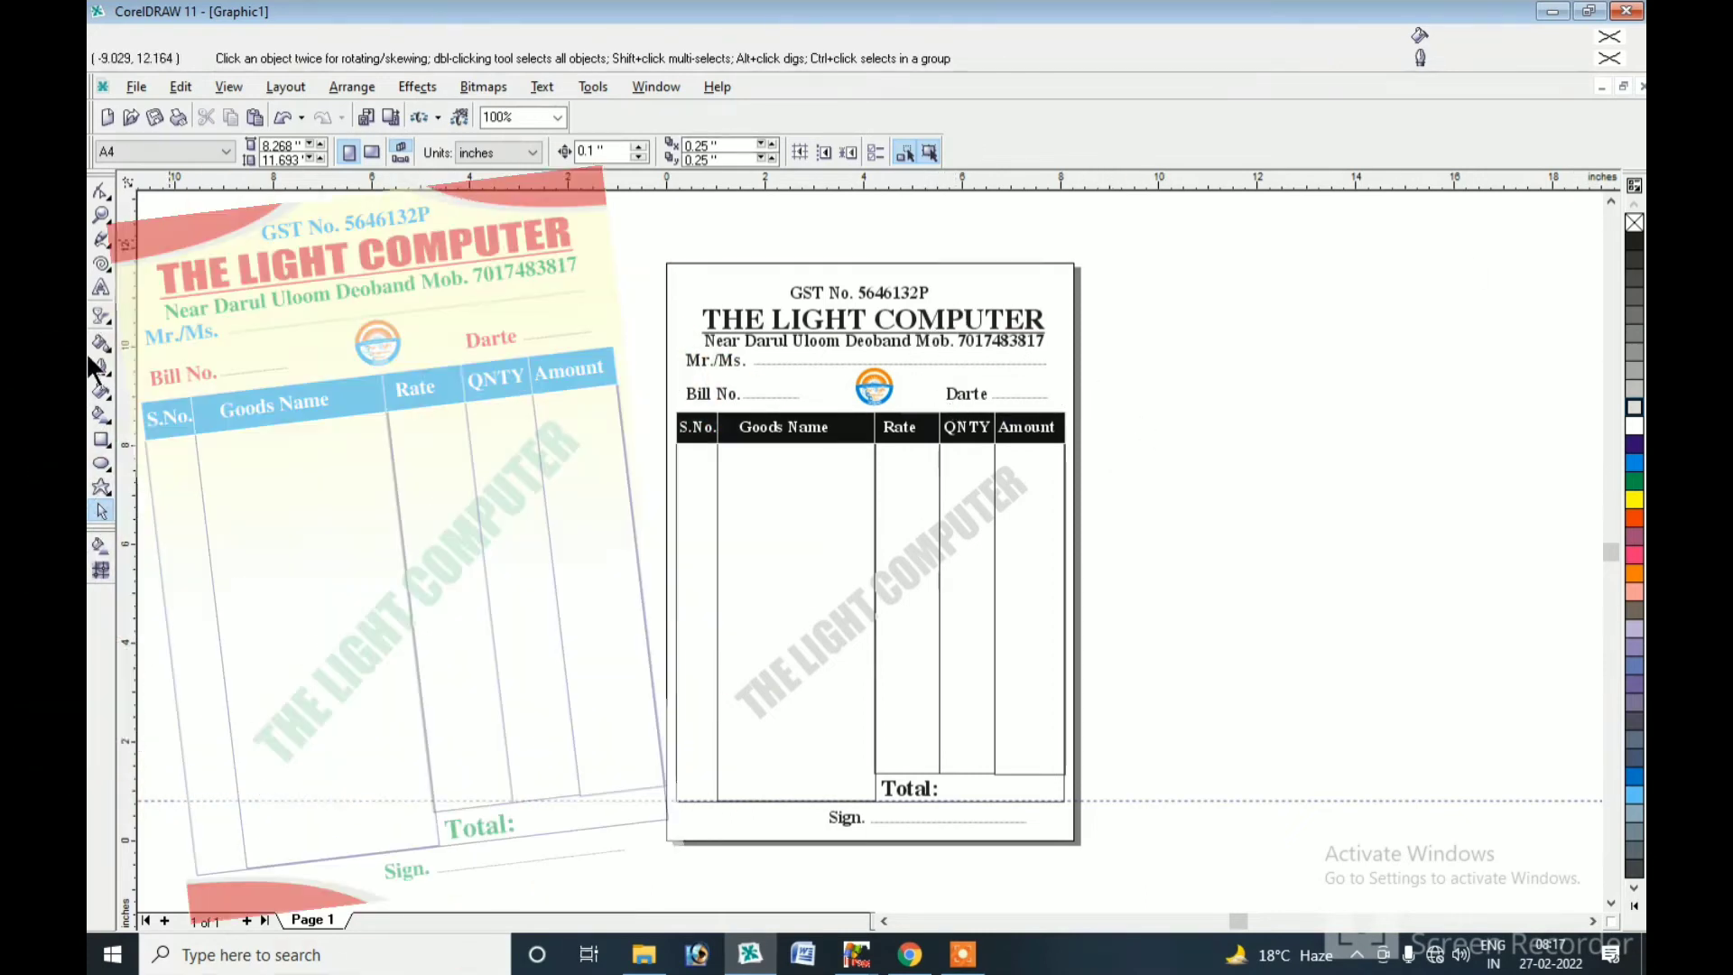
Add a page-sized rectangle with no outline and a Pale Yellow fill.
{"action": "double_click", "coordinate": [101, 437]}
{"action": "left_click", "coordinate": [101, 510]}
{"action": "left_click", "coordinate": [187, 151]}
{"action": "left_click", "coordinate": [160, 172]}
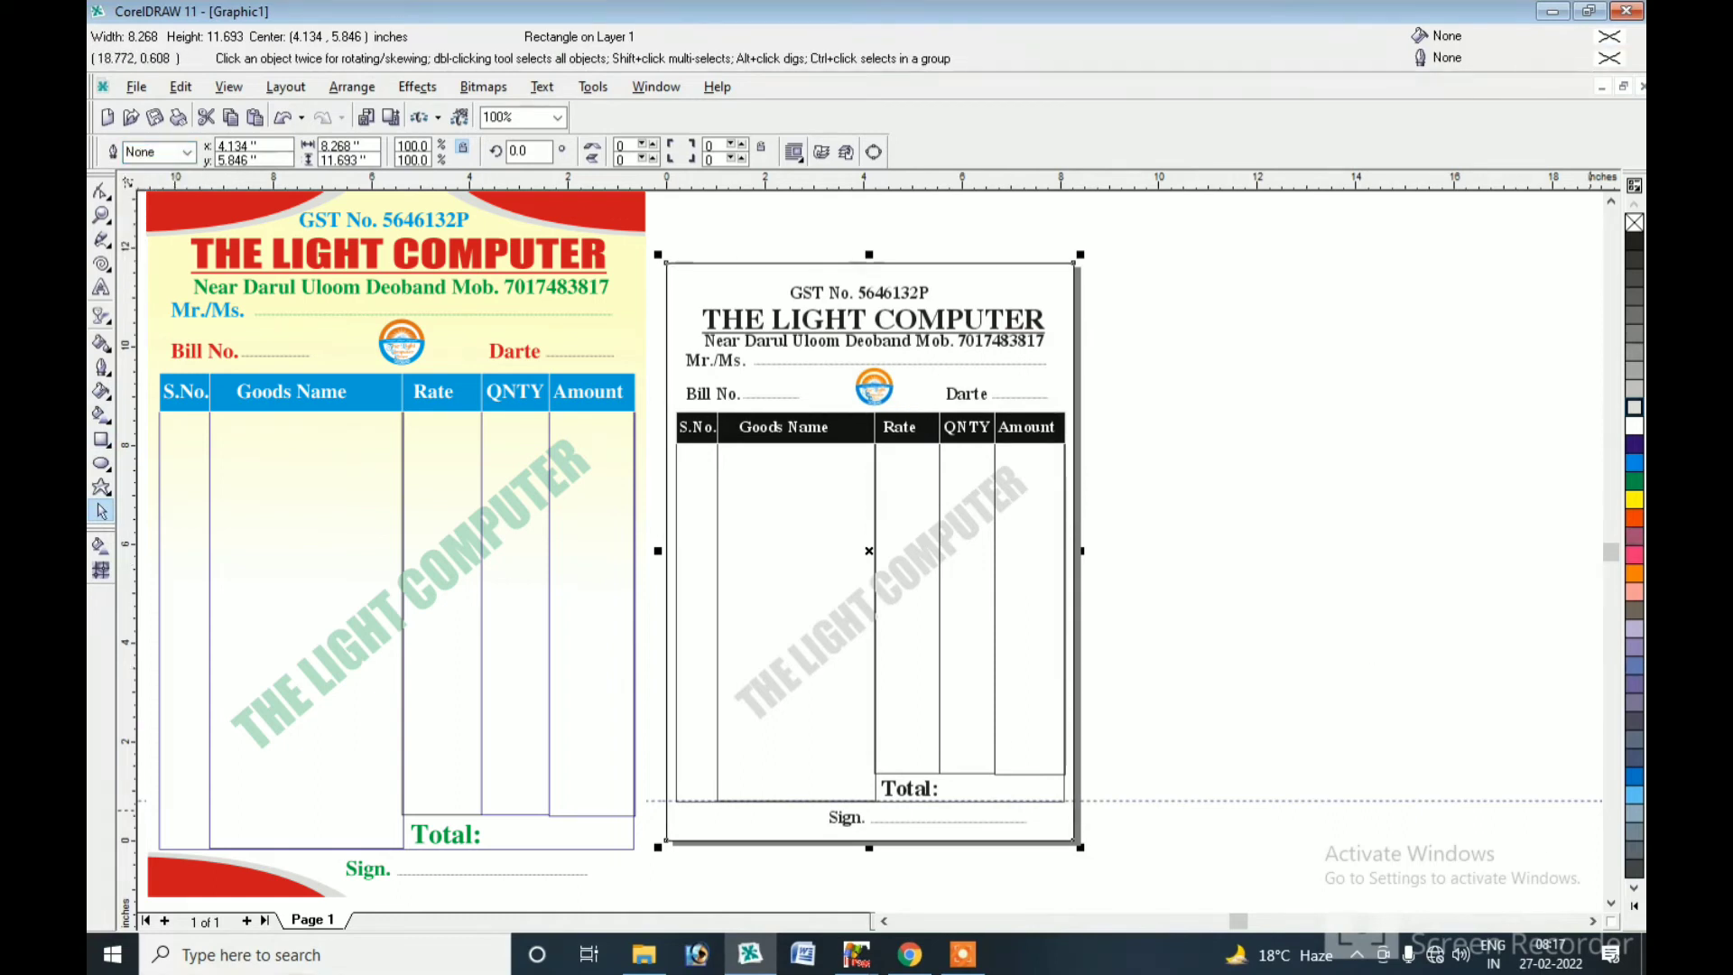
{"action": "left_click", "coordinate": [1634, 905]}
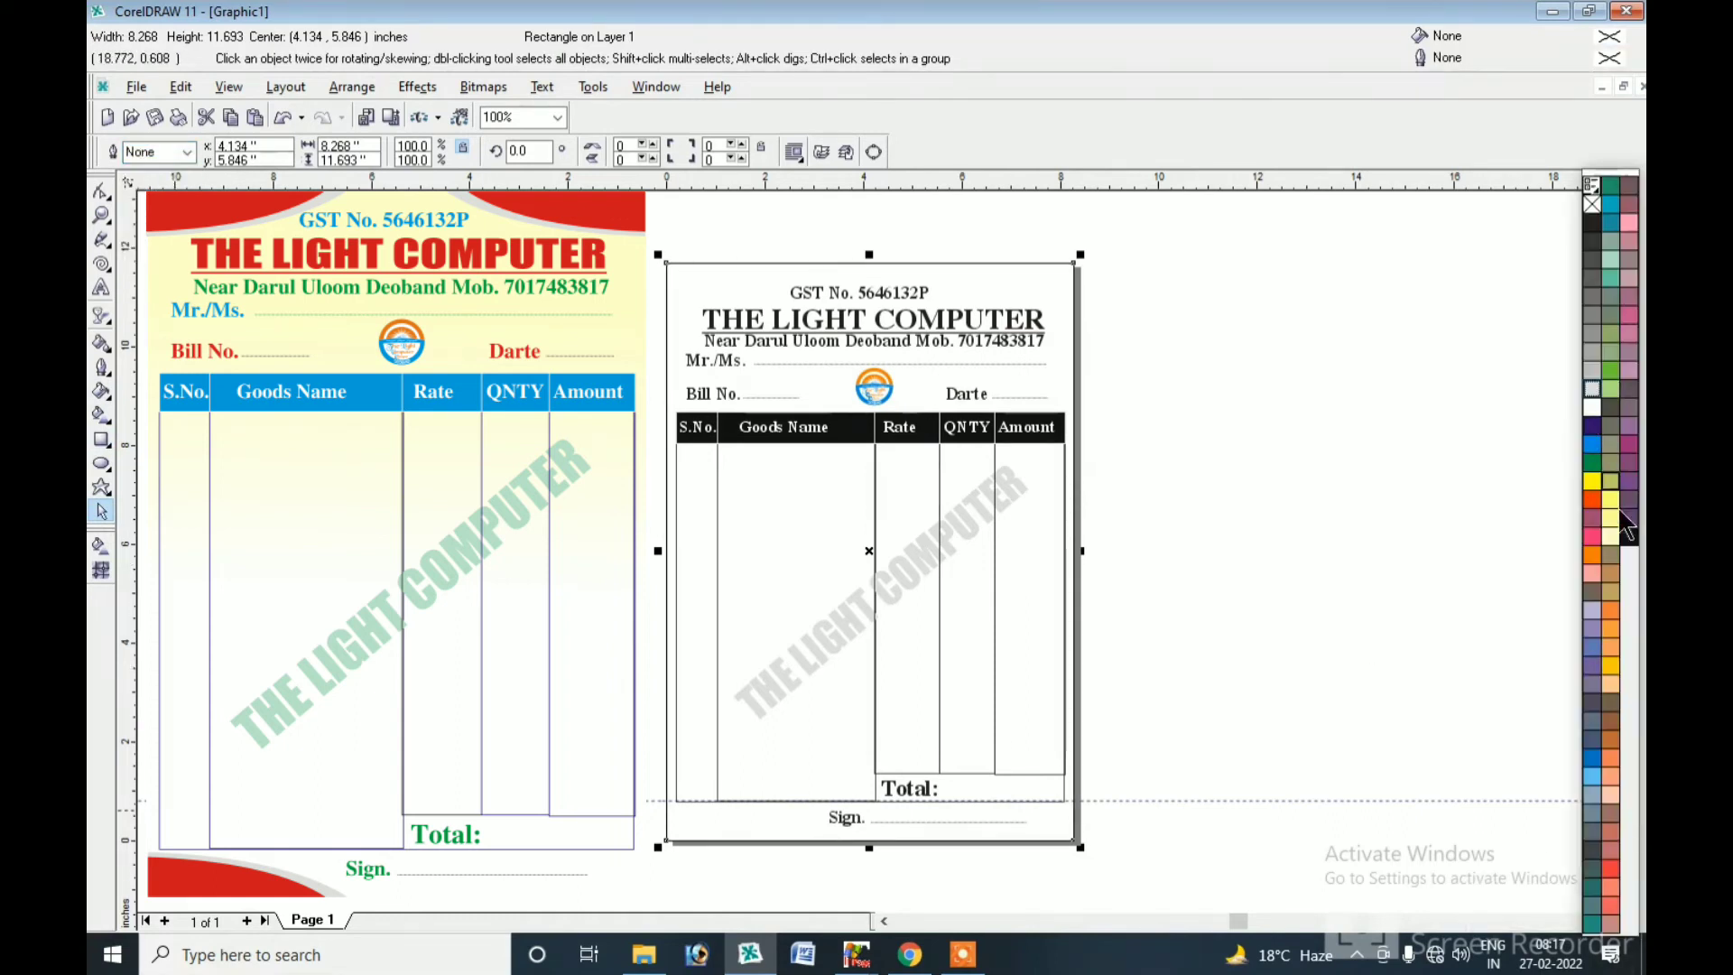
{"action": "left_click", "coordinate": [1610, 536]}
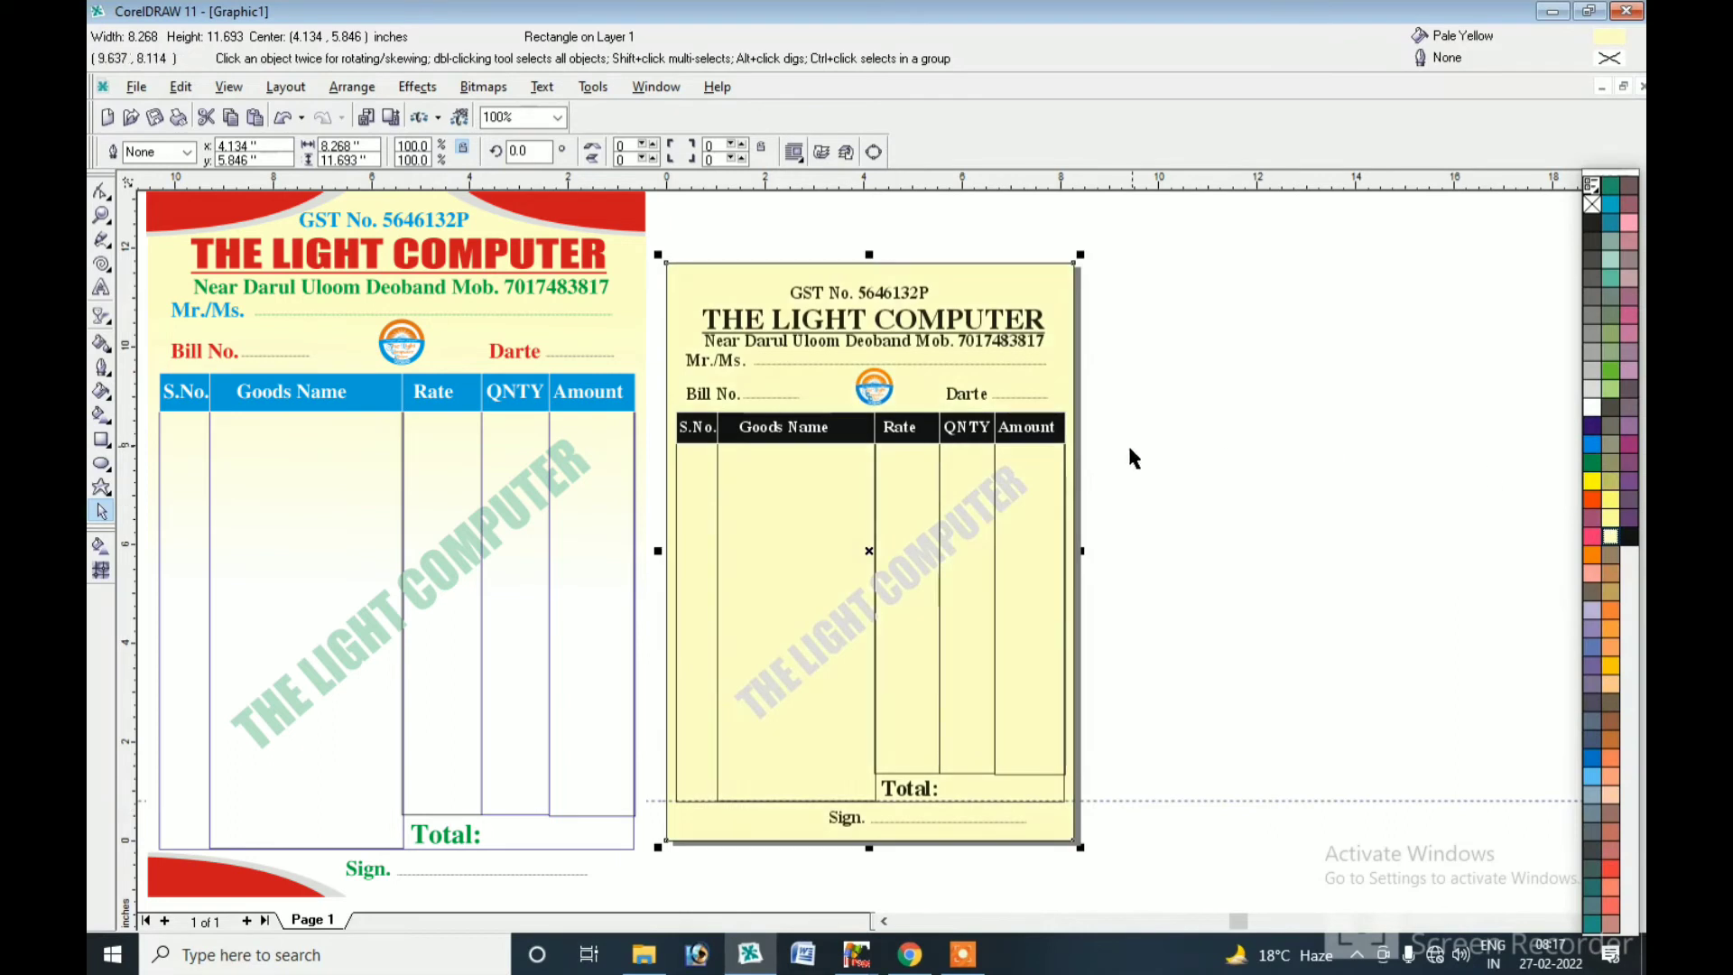
{"action": "left_click", "coordinate": [1180, 477]}
{"action": "left_click", "coordinate": [834, 326]}
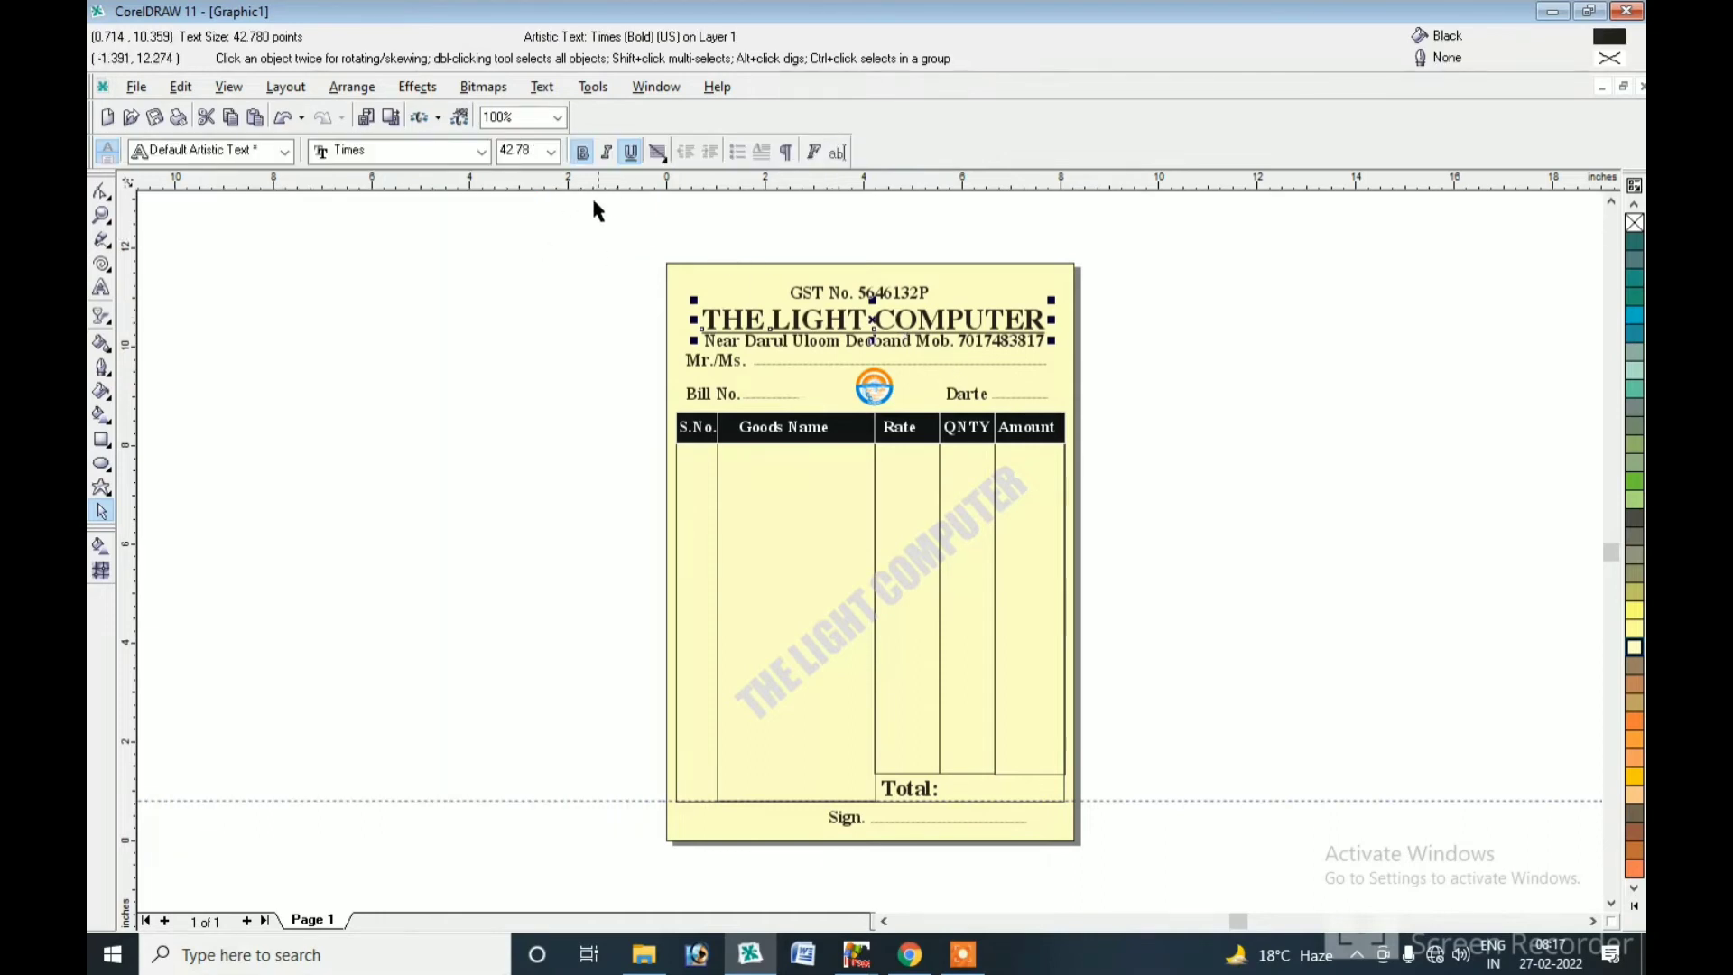
Set THE LIGHT COMPUTER heading to Impact and enlarge it to about 45 pt.
{"action": "left_click", "coordinate": [481, 152]}
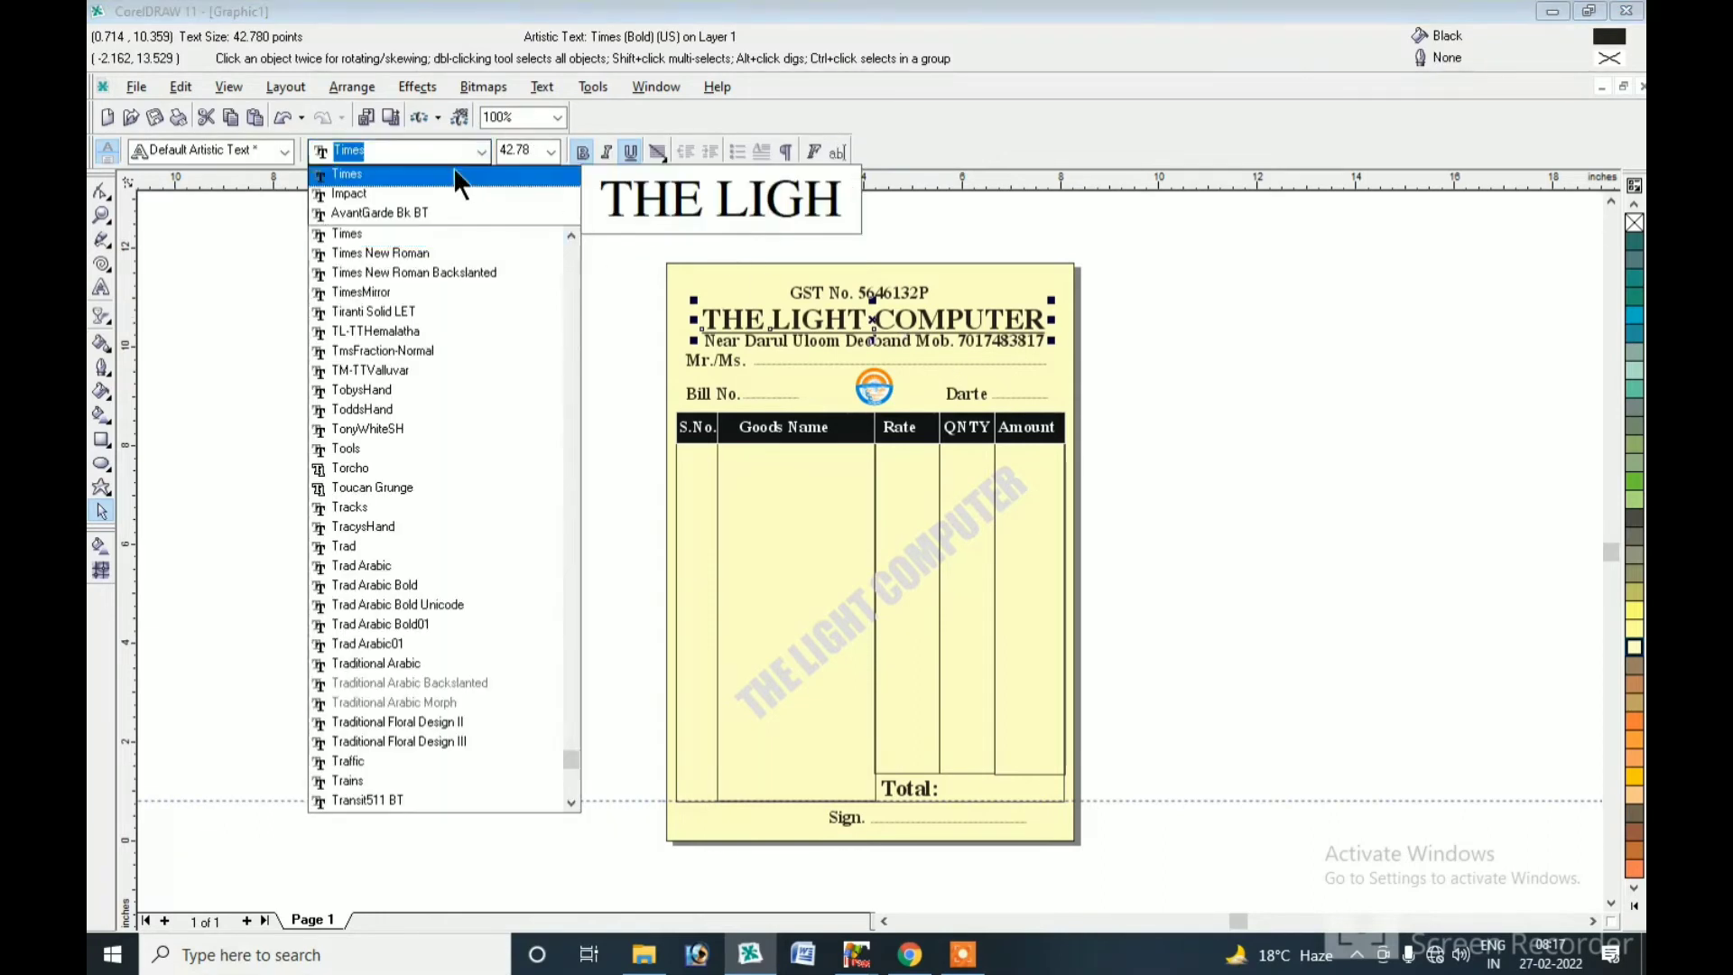
{"action": "left_click", "coordinate": [401, 193]}
{"action": "left_click_drag", "start_coordinate": [952, 296], "coordinate": [1051, 284]}
{"action": "left_click_drag", "start_coordinate": [871, 285], "coordinate": [871, 327]}
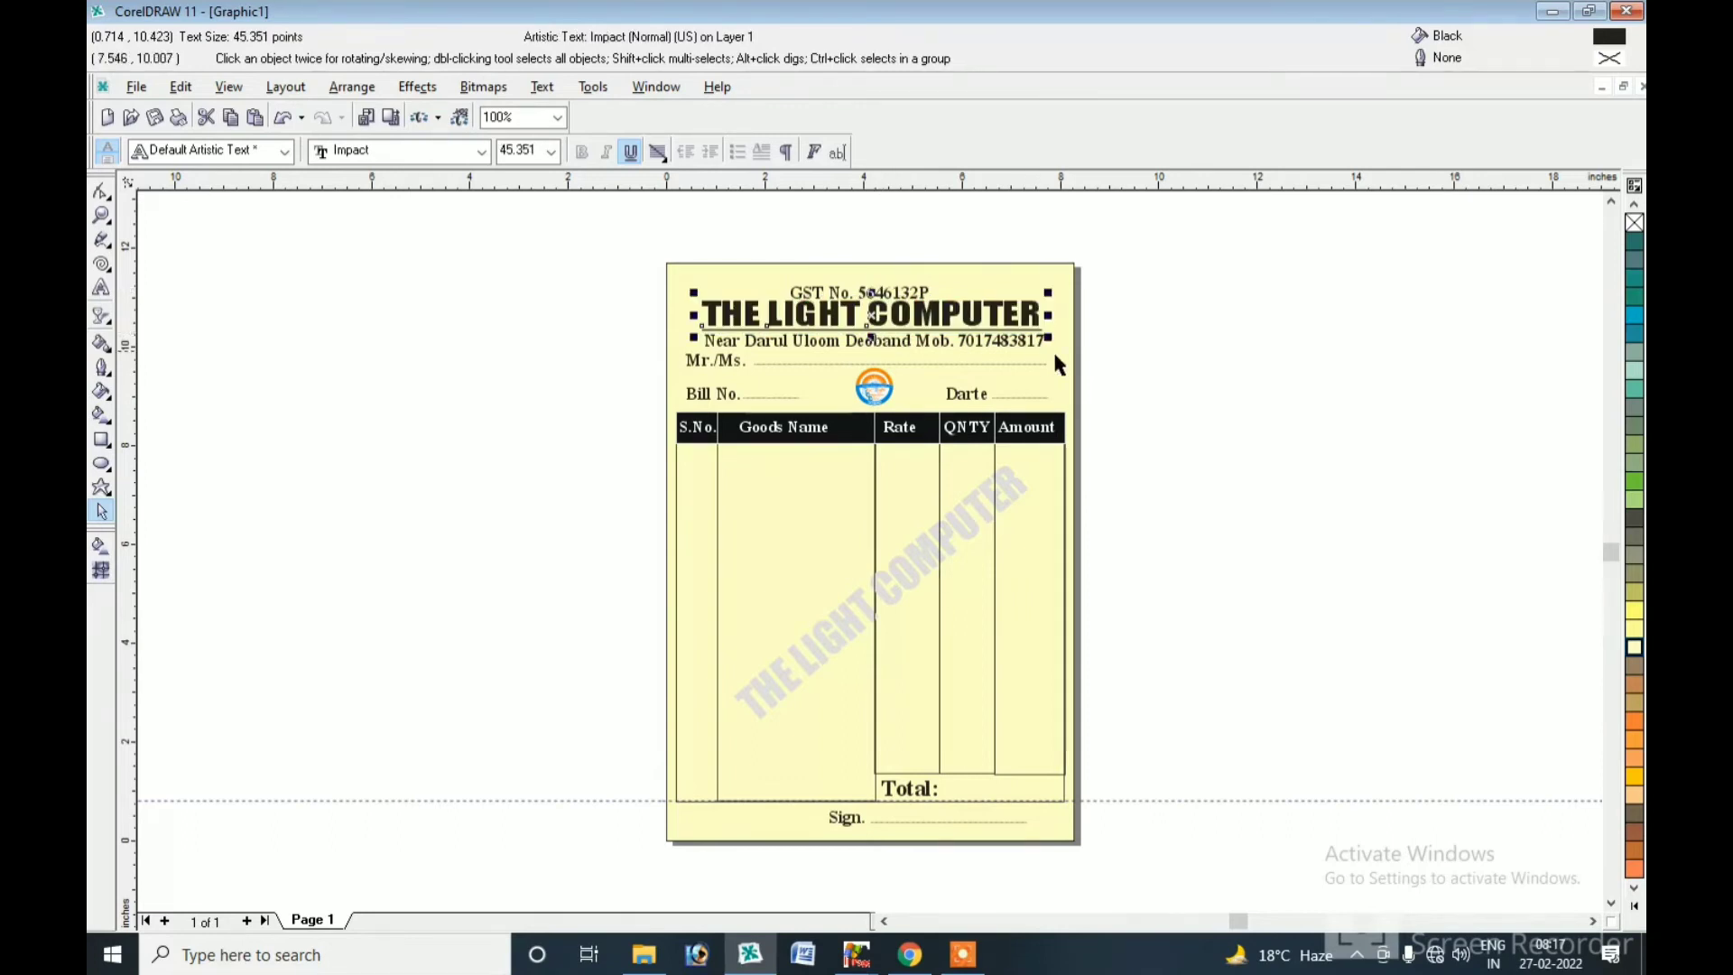
Zoom in to 204% on the invoice heading area, then return to the Pick tool.
{"action": "left_click", "coordinate": [102, 214]}
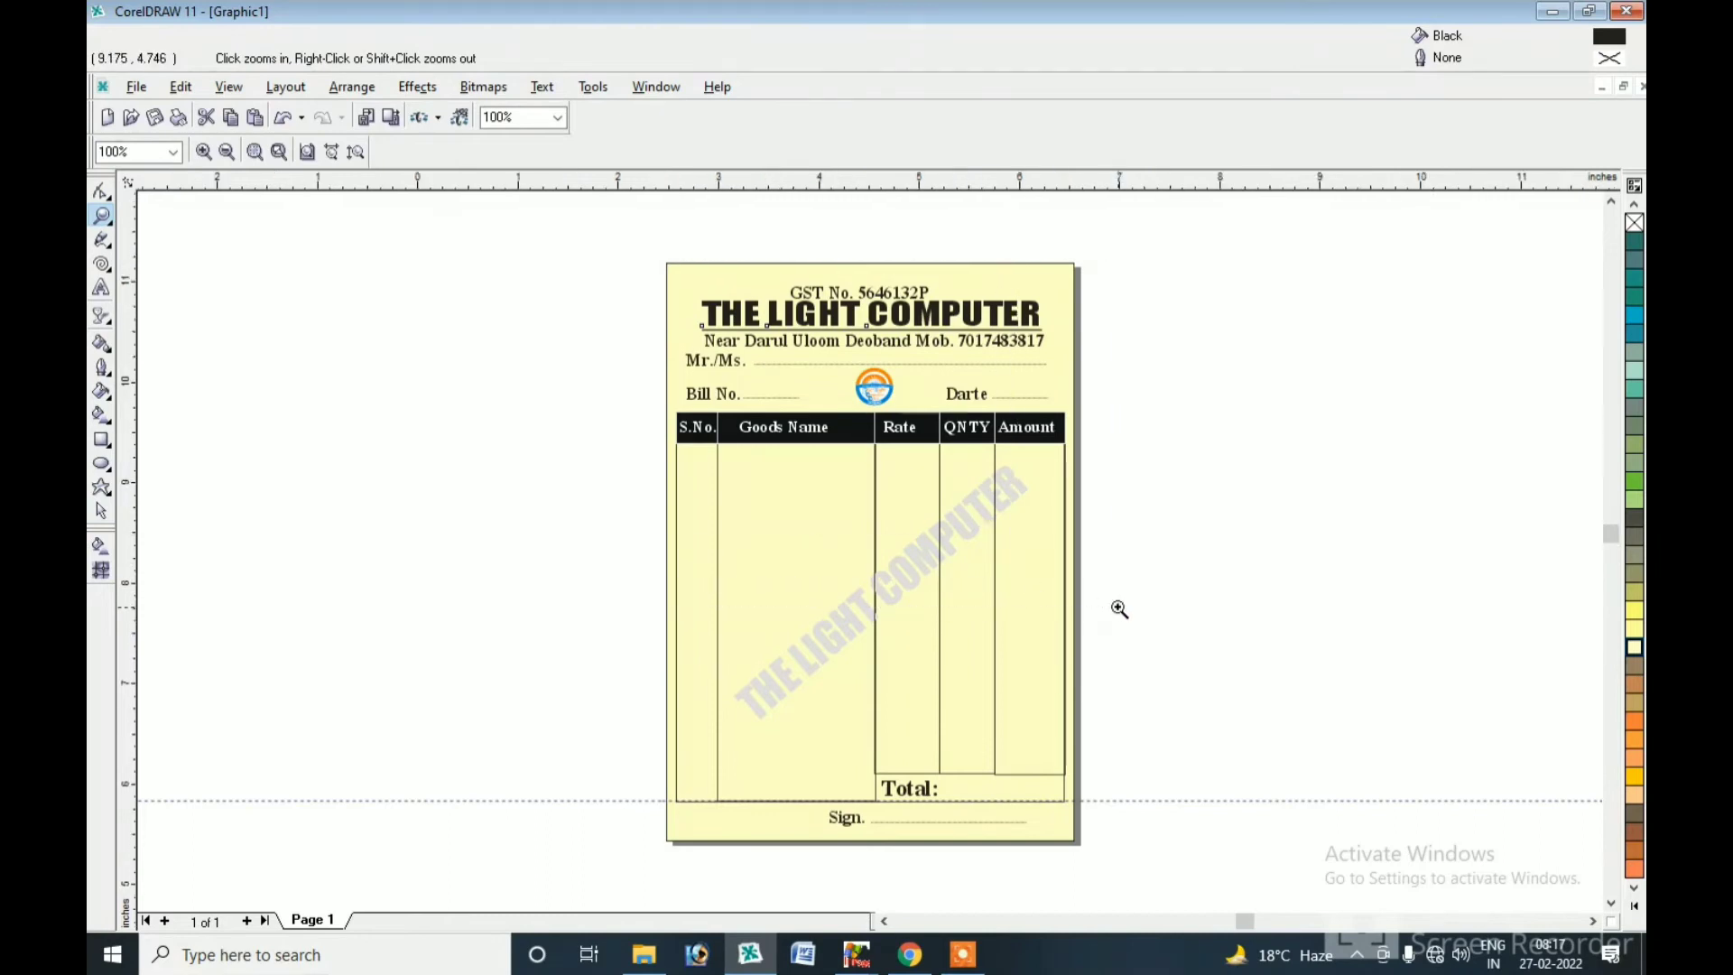
{"action": "left_click", "coordinate": [888, 429]}
{"action": "left_click", "coordinate": [99, 511]}
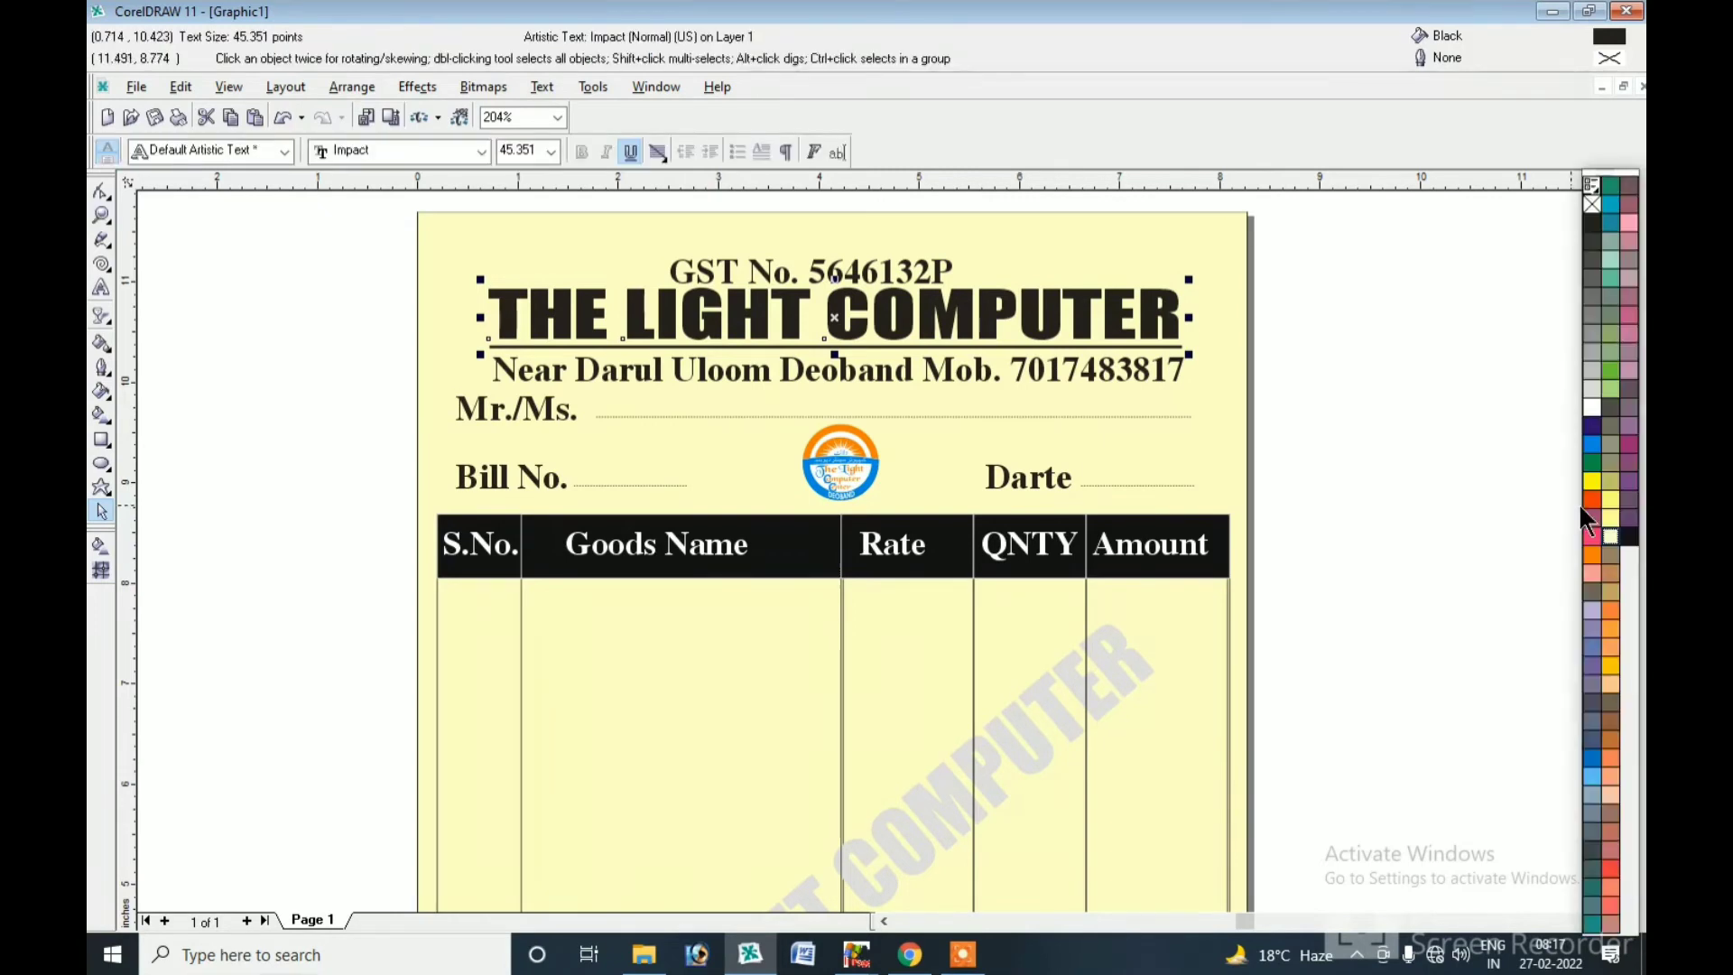
Colour THE LIGHT COMPUTER red, the GST No. line cyan and the address line green.
{"action": "left_click", "coordinate": [1590, 499]}
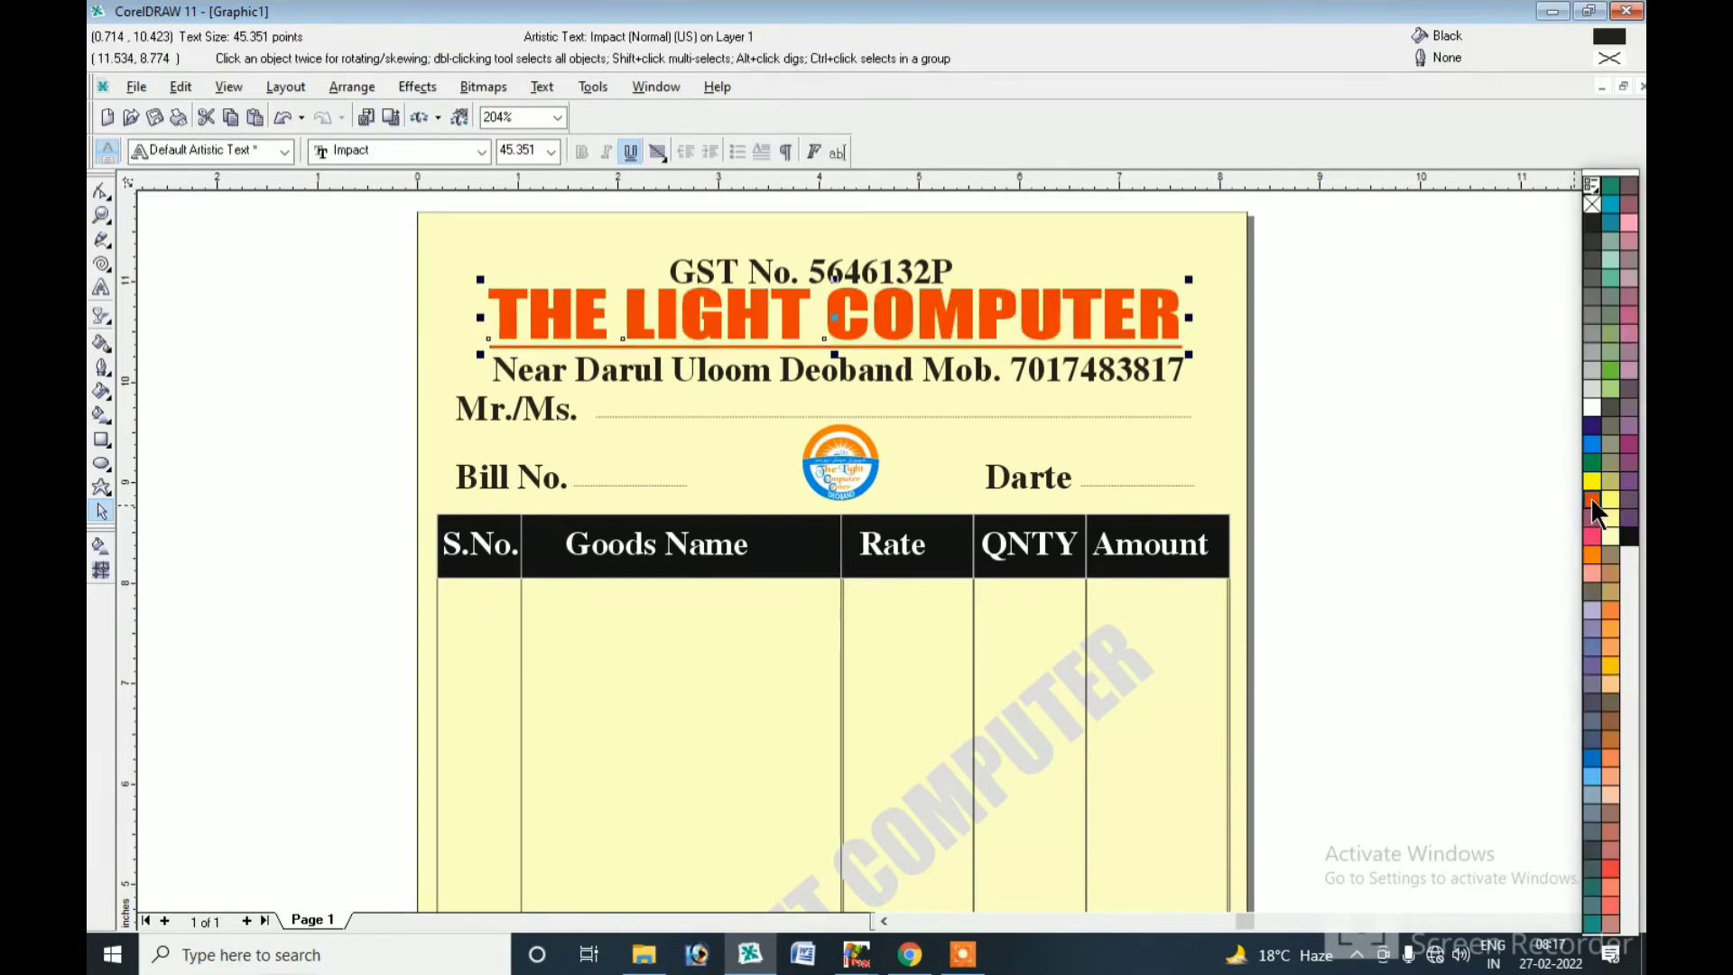
{"action": "left_click", "coordinate": [838, 281]}
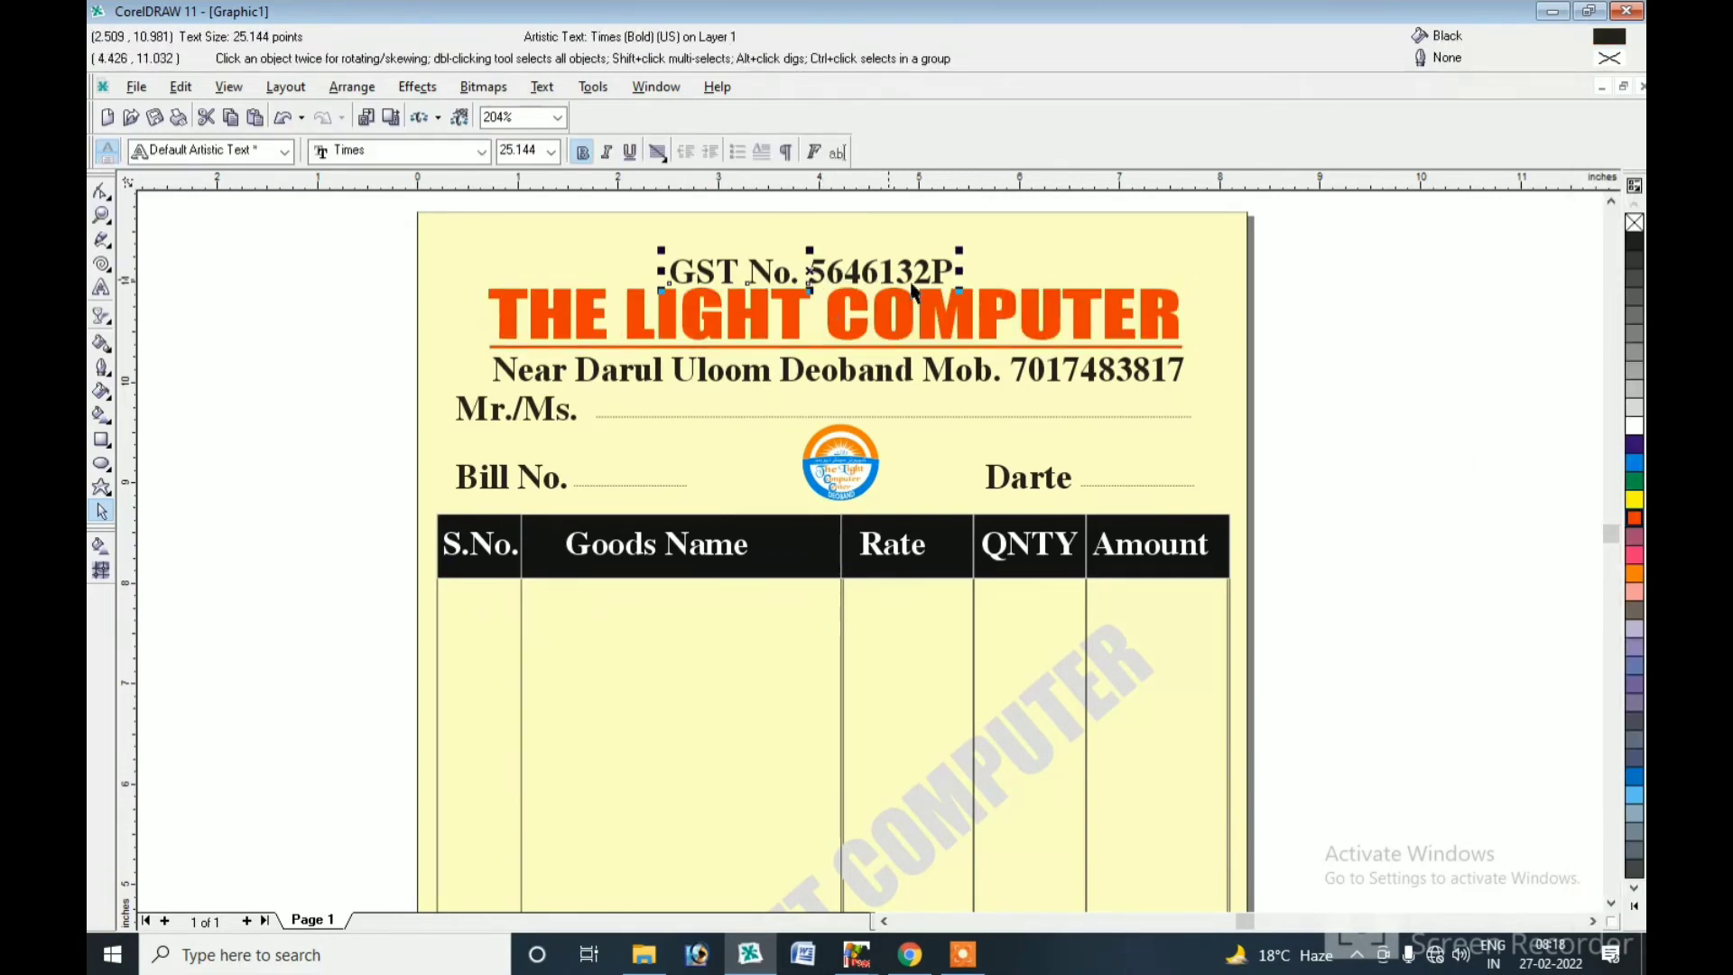
{"action": "left_click", "coordinate": [1635, 464]}
{"action": "left_click", "coordinate": [963, 377]}
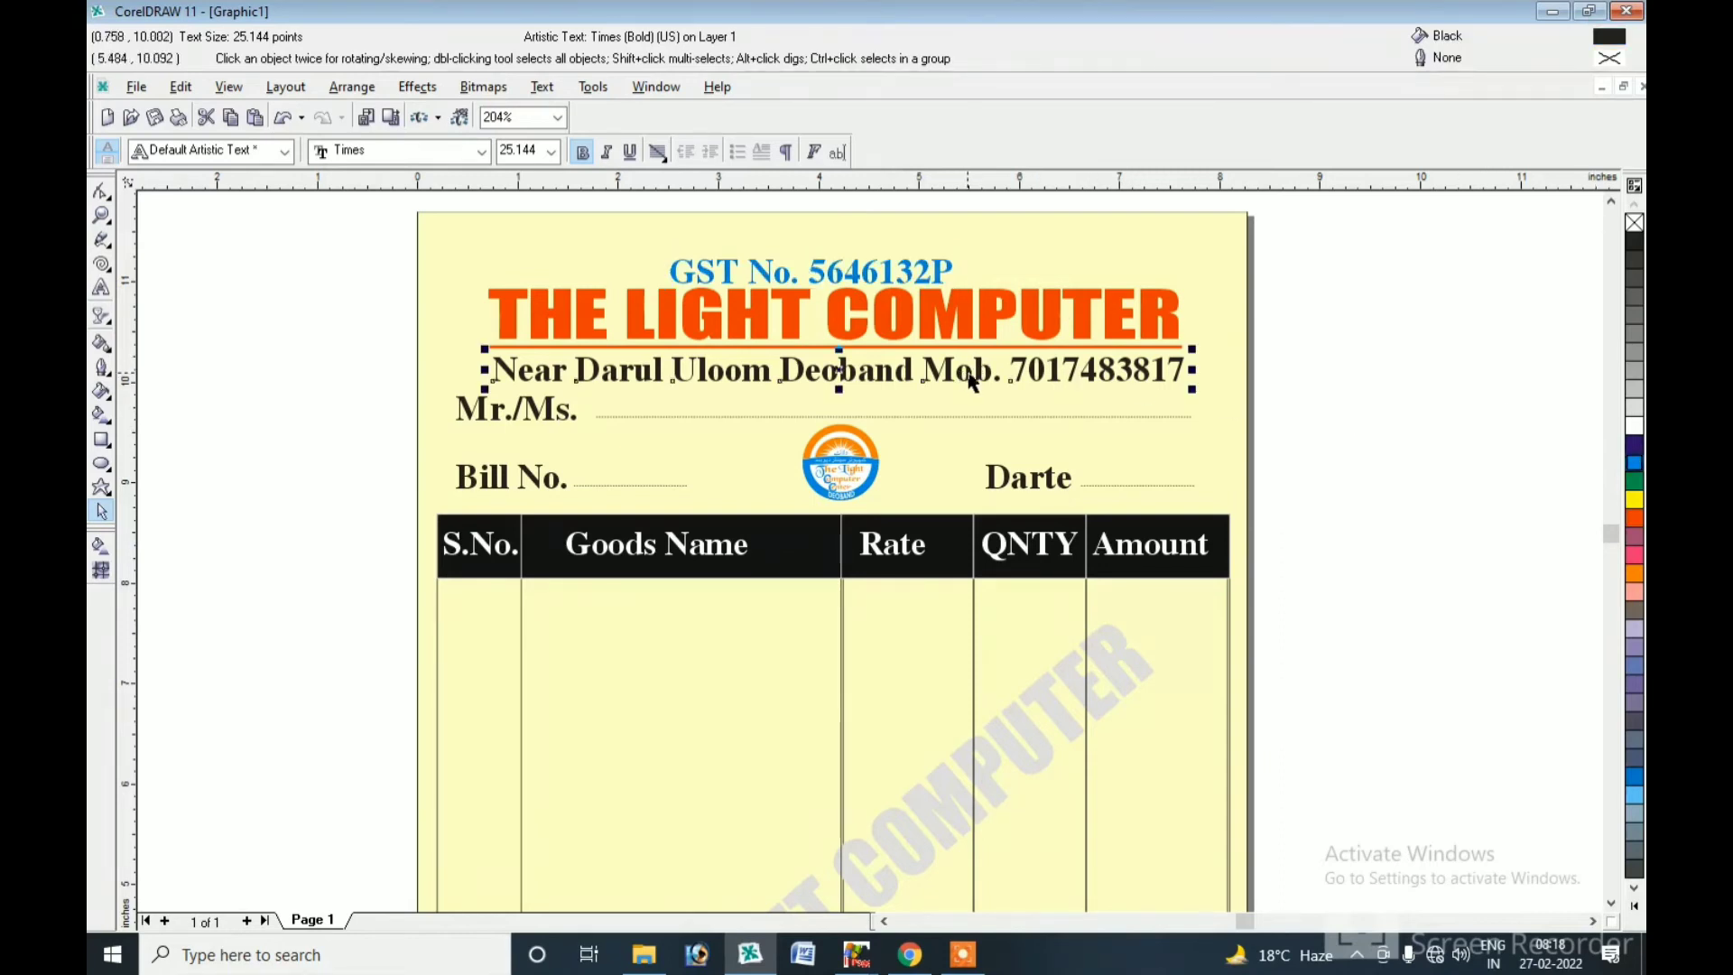
{"action": "left_click", "coordinate": [1633, 481]}
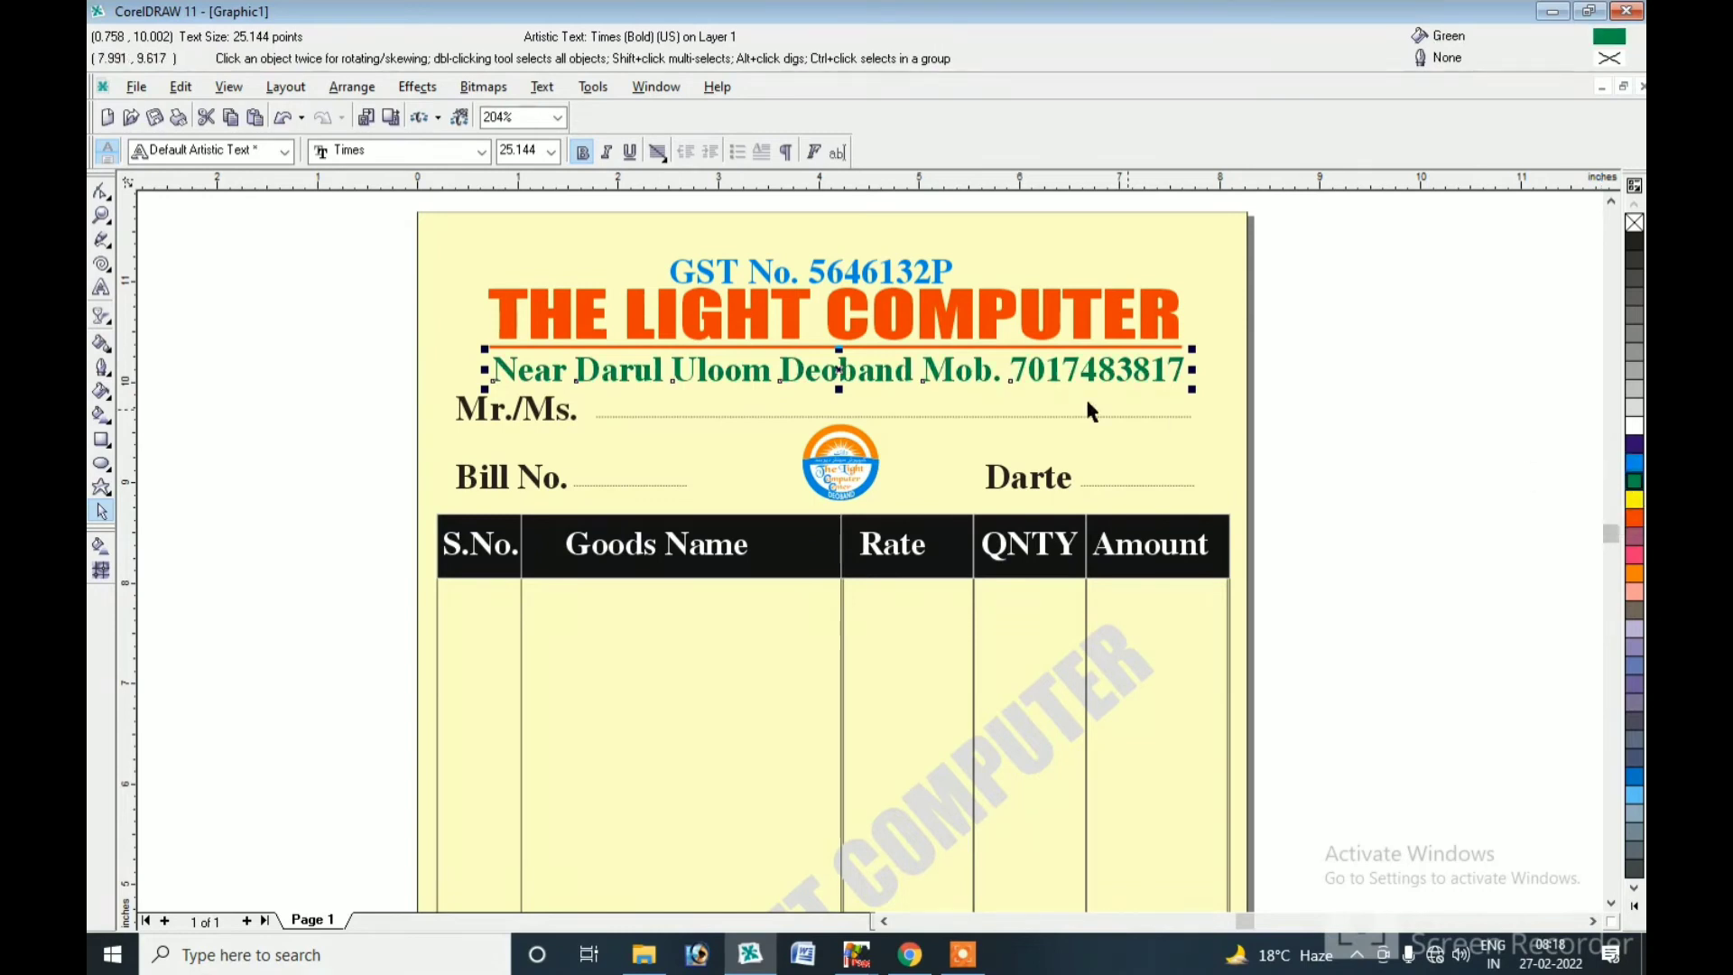
Colour the Mr./Ms. label cyan, and the Bill No. and Darte labels orange.
{"action": "left_click", "coordinate": [558, 415]}
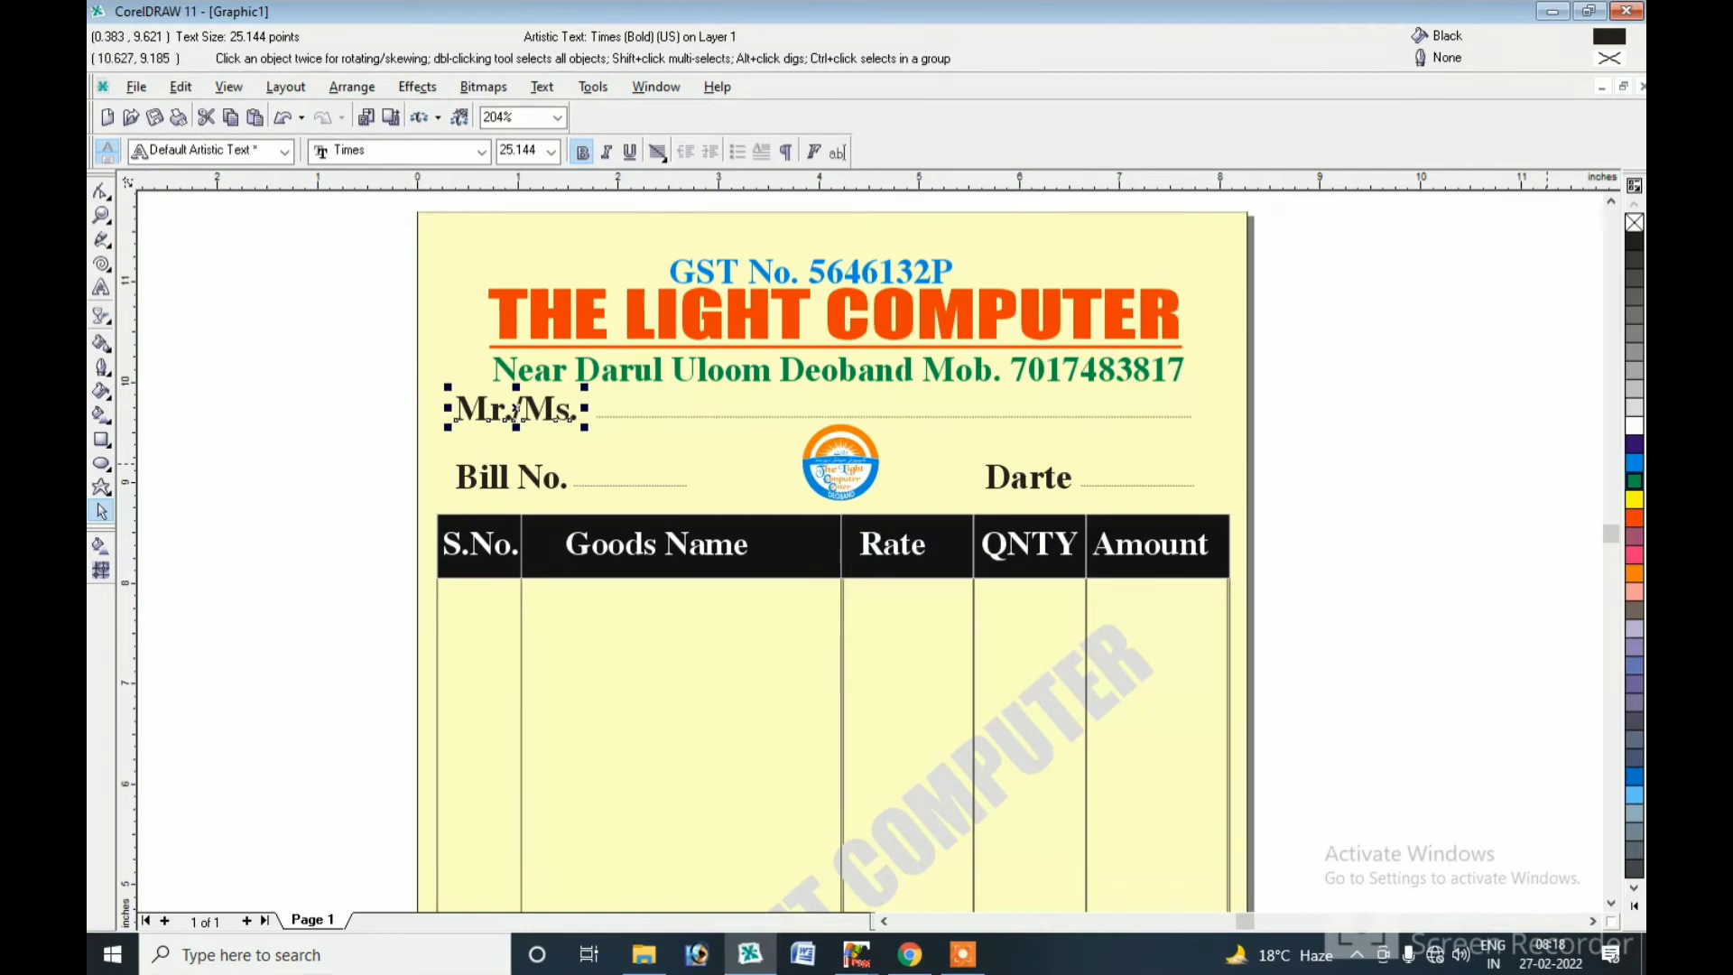
{"action": "left_click", "coordinate": [1634, 463]}
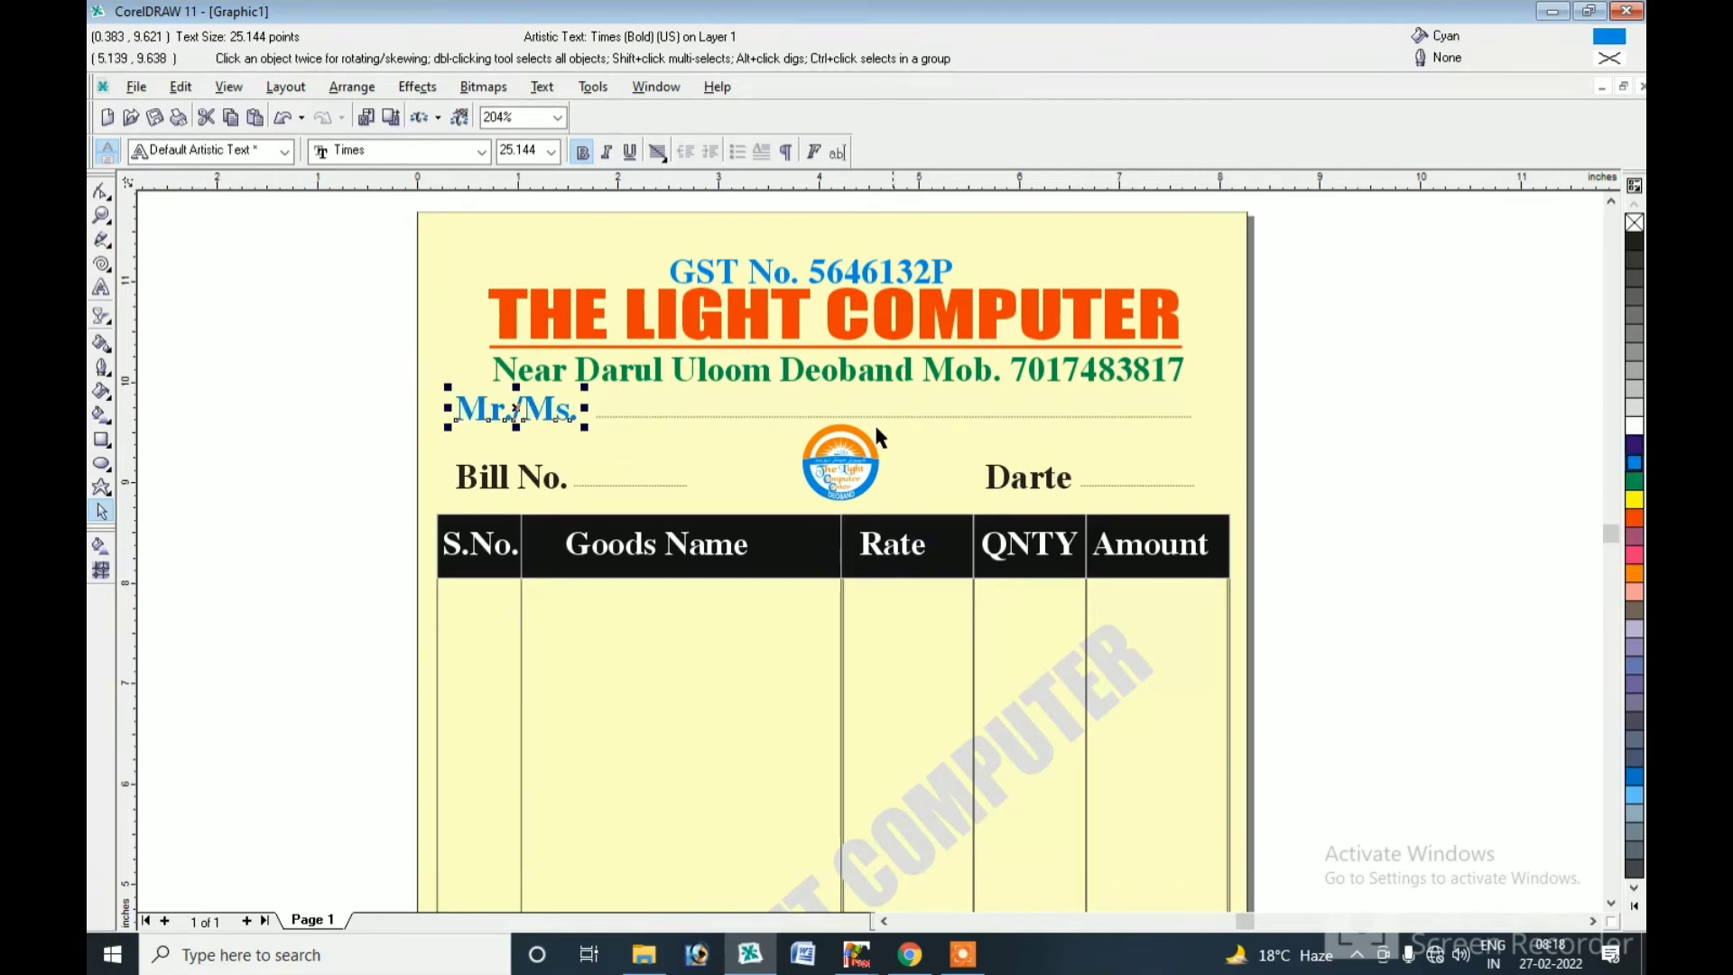
{"action": "left_click", "coordinate": [523, 480]}
{"action": "left_click", "coordinate": [1043, 485], "text": "shift"}
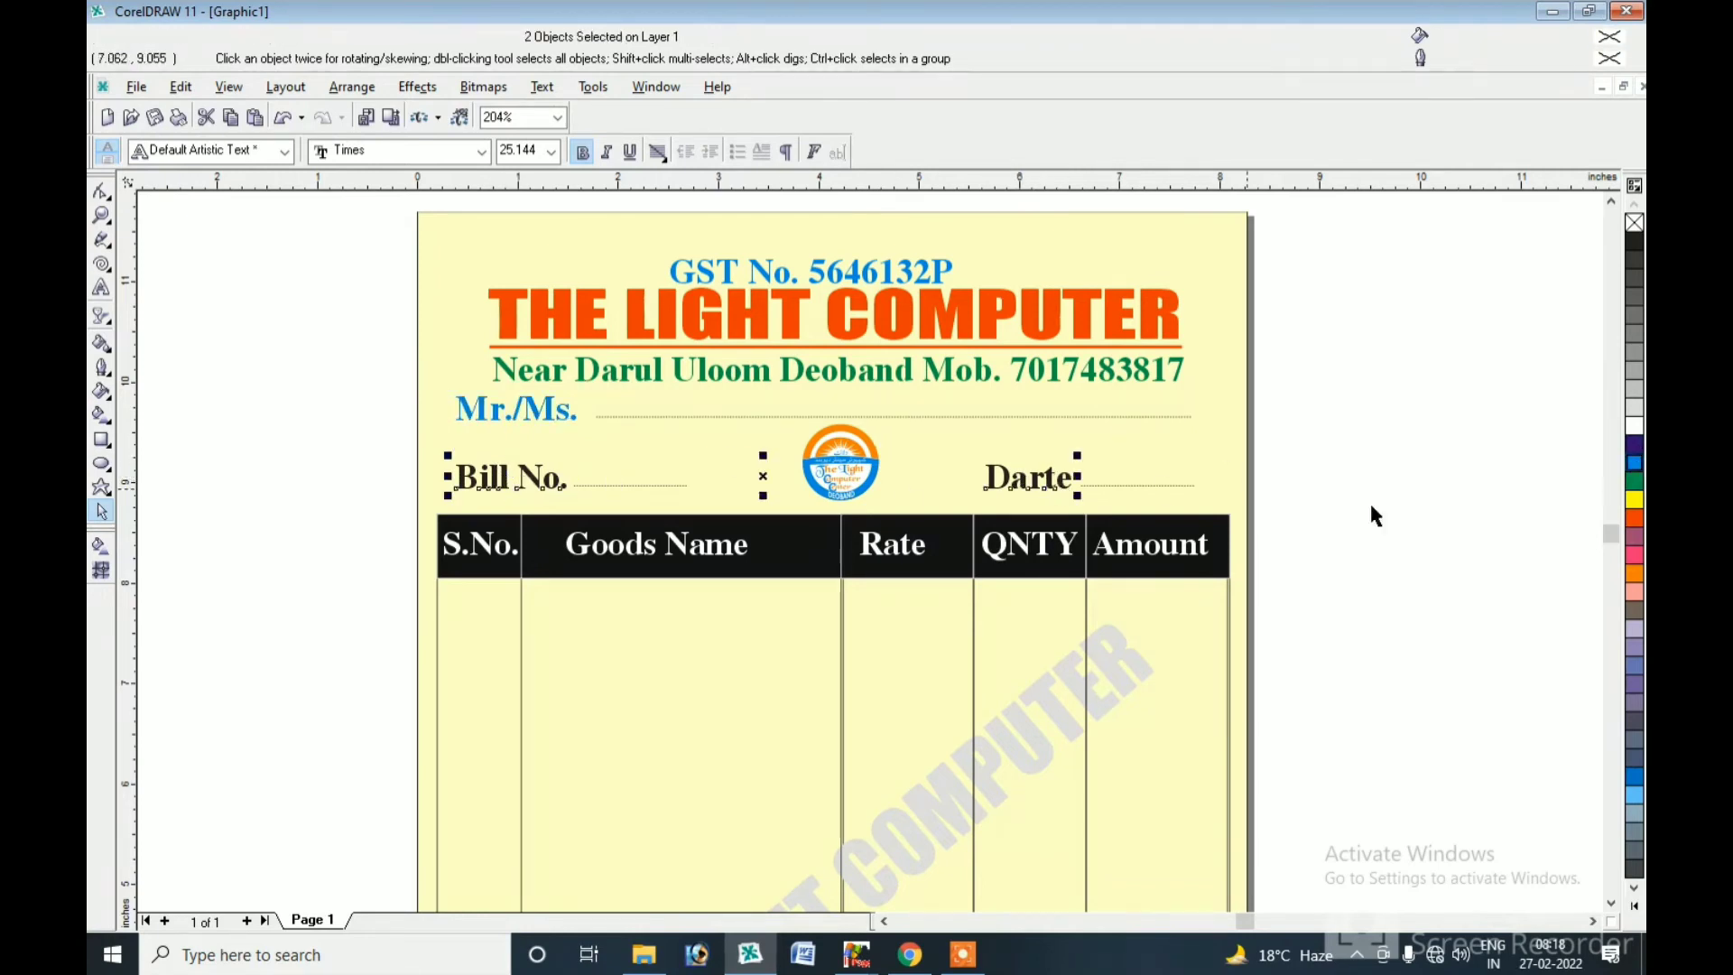
{"action": "left_click", "coordinate": [1634, 518]}
{"action": "left_click", "coordinate": [1114, 417]}
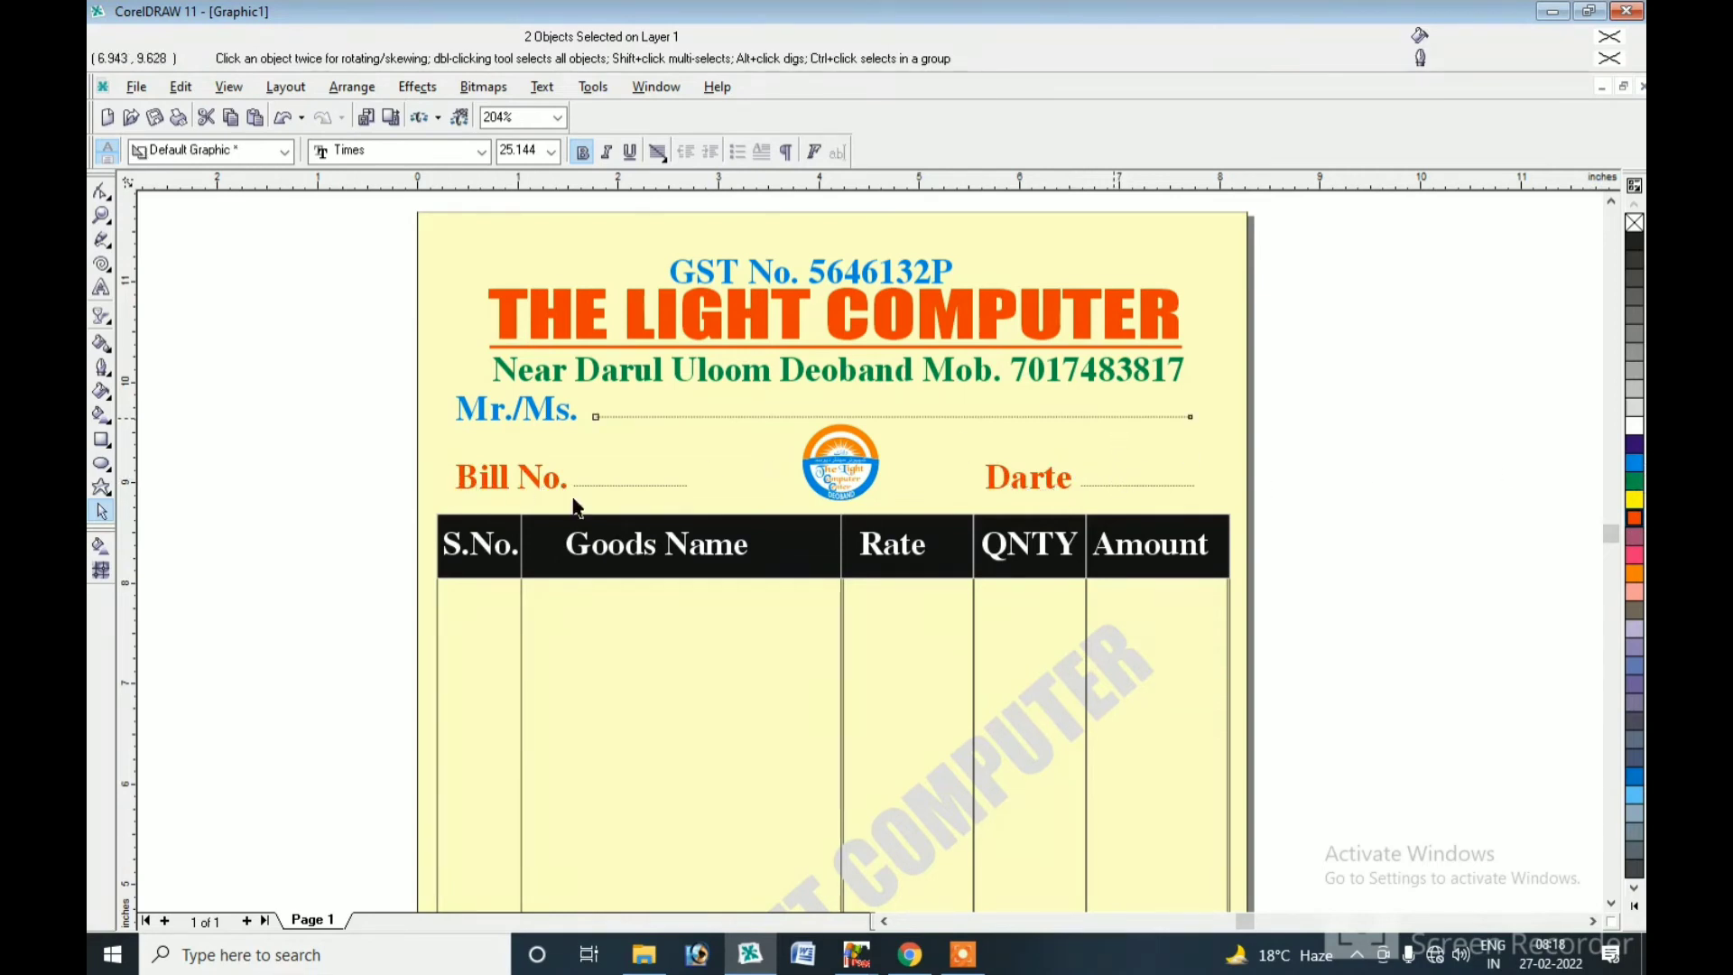
Fill the S.No., Goods Name, Rate, QNTY and Amount header cells cyan.
{"action": "left_click", "coordinate": [832, 563]}
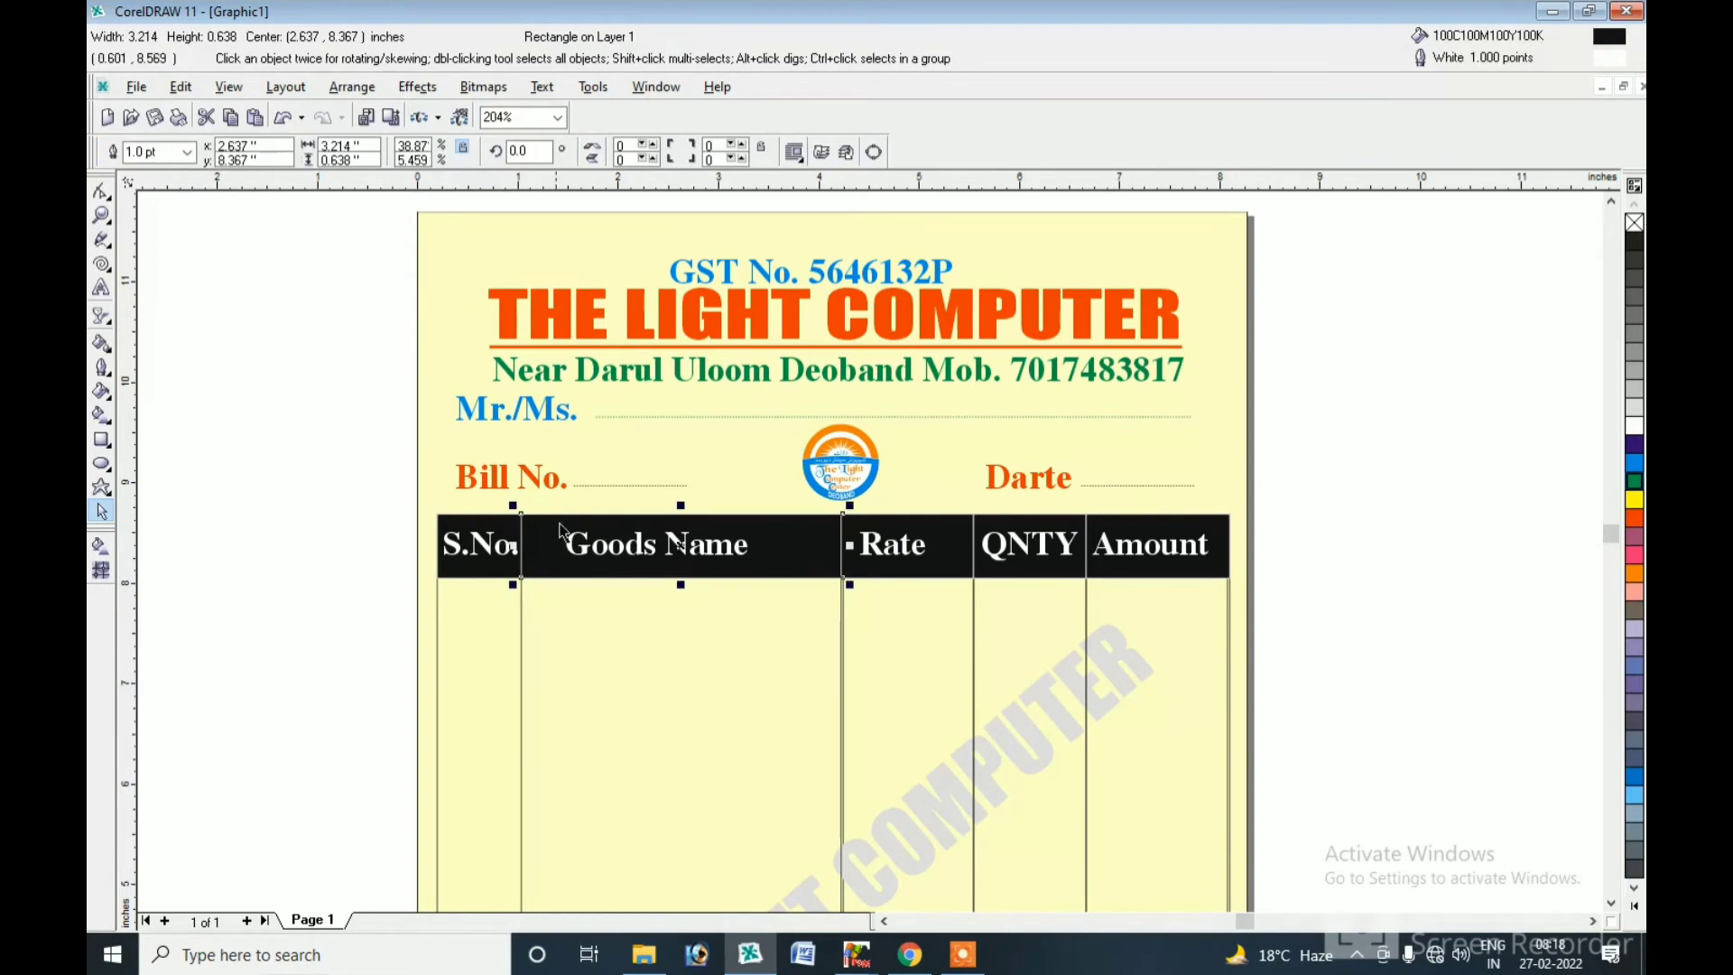
{"action": "left_click", "coordinate": [1634, 463]}
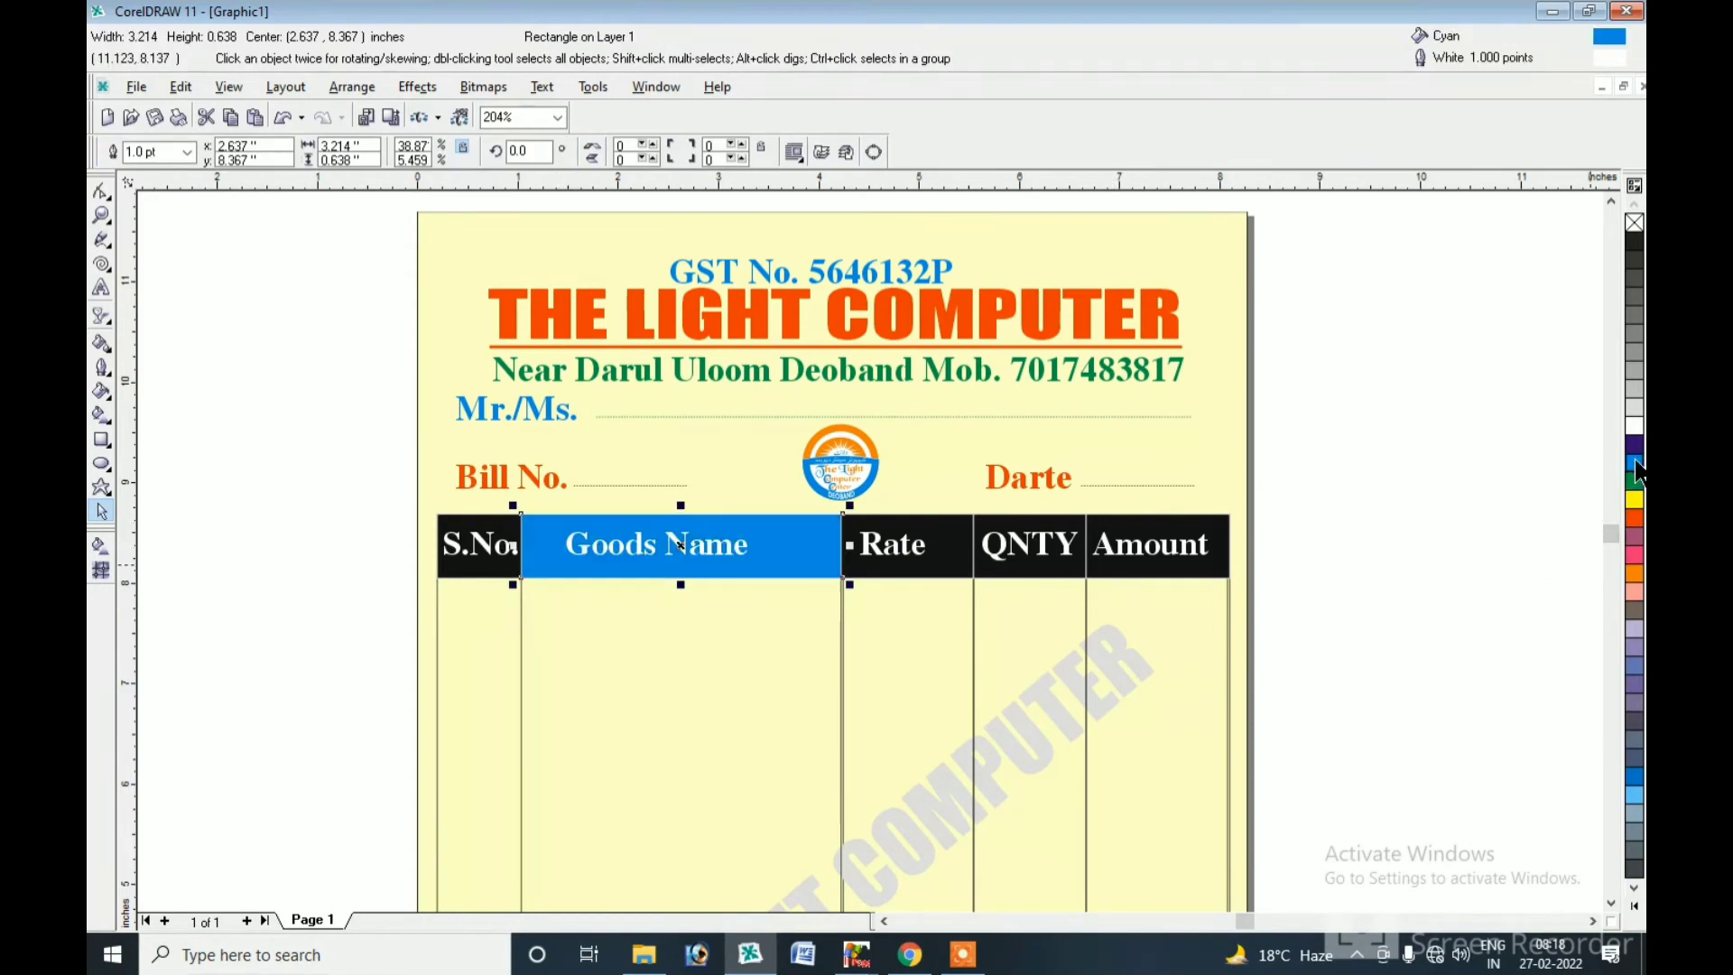
{"action": "left_click", "coordinate": [915, 545]}
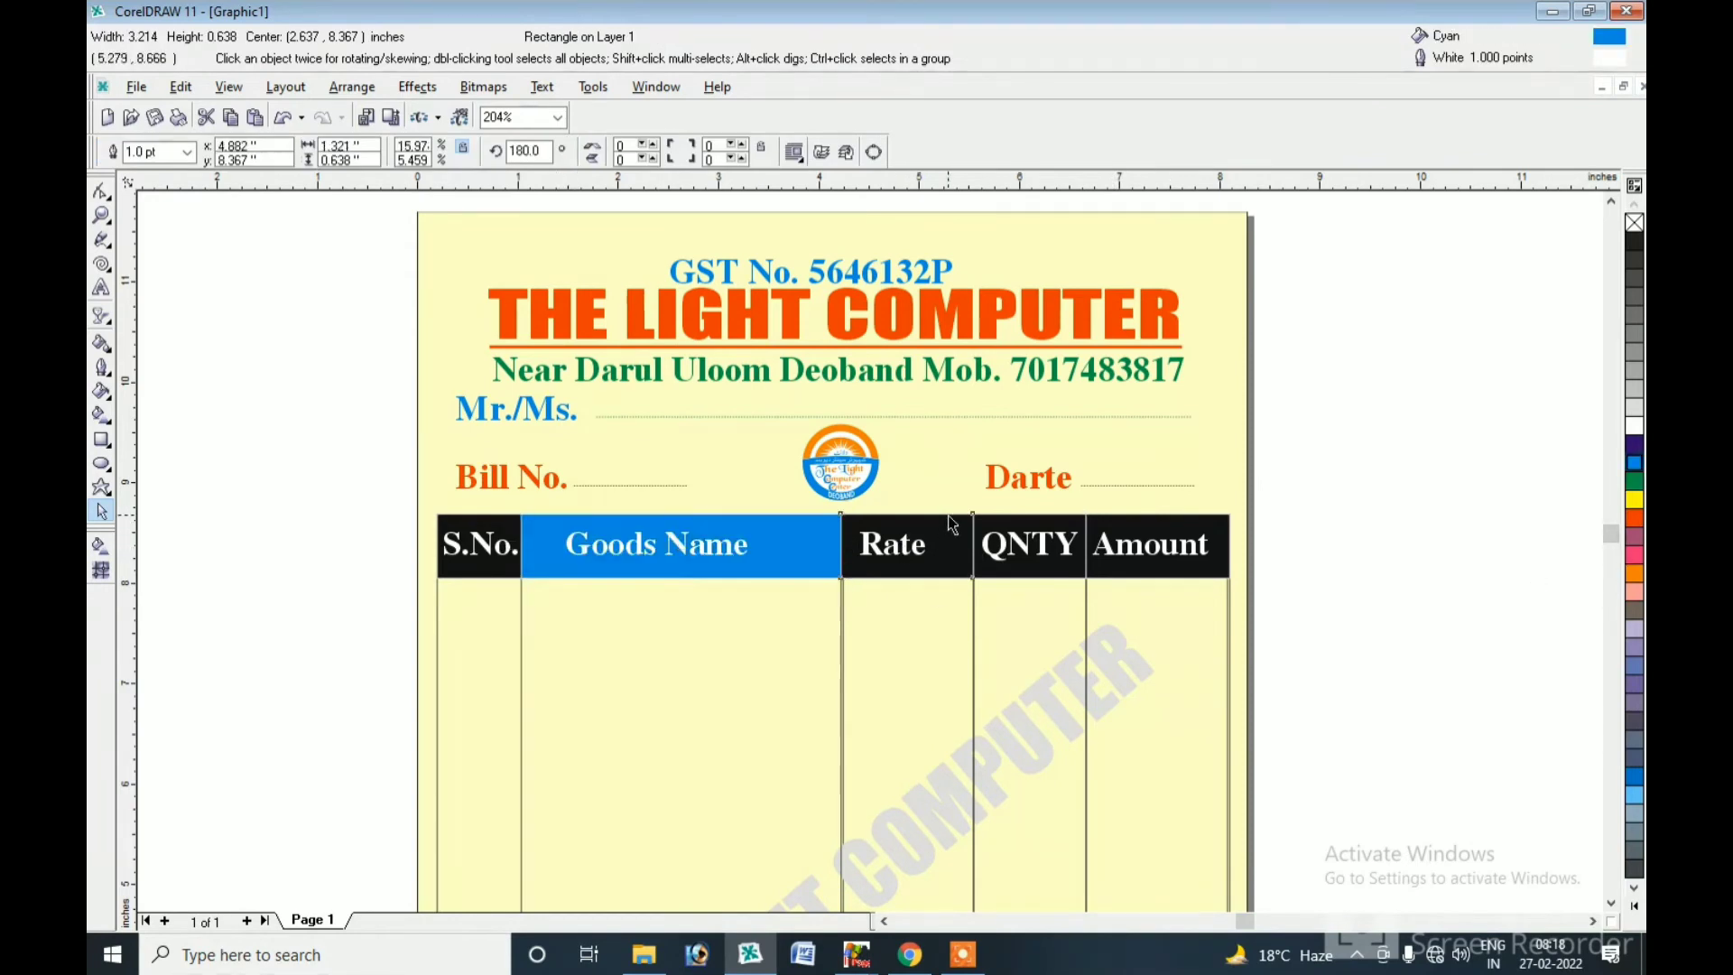
{"action": "left_click", "coordinate": [1634, 463]}
{"action": "left_click", "coordinate": [1006, 540]}
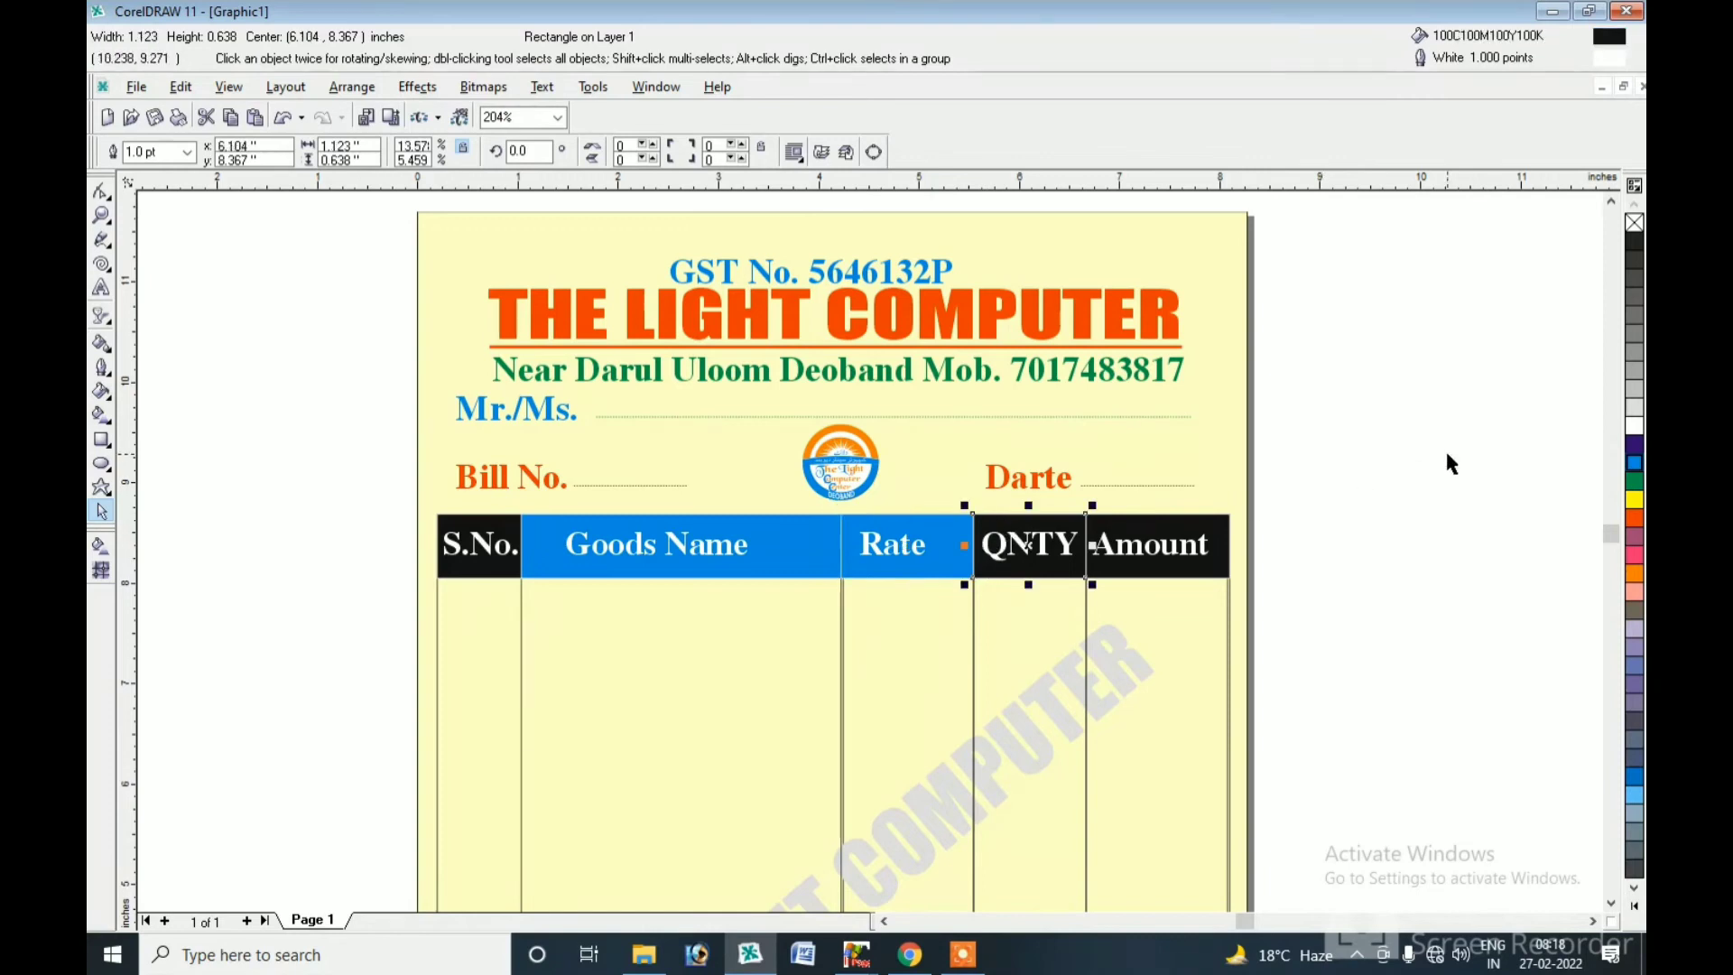
{"action": "left_click", "coordinate": [1635, 463]}
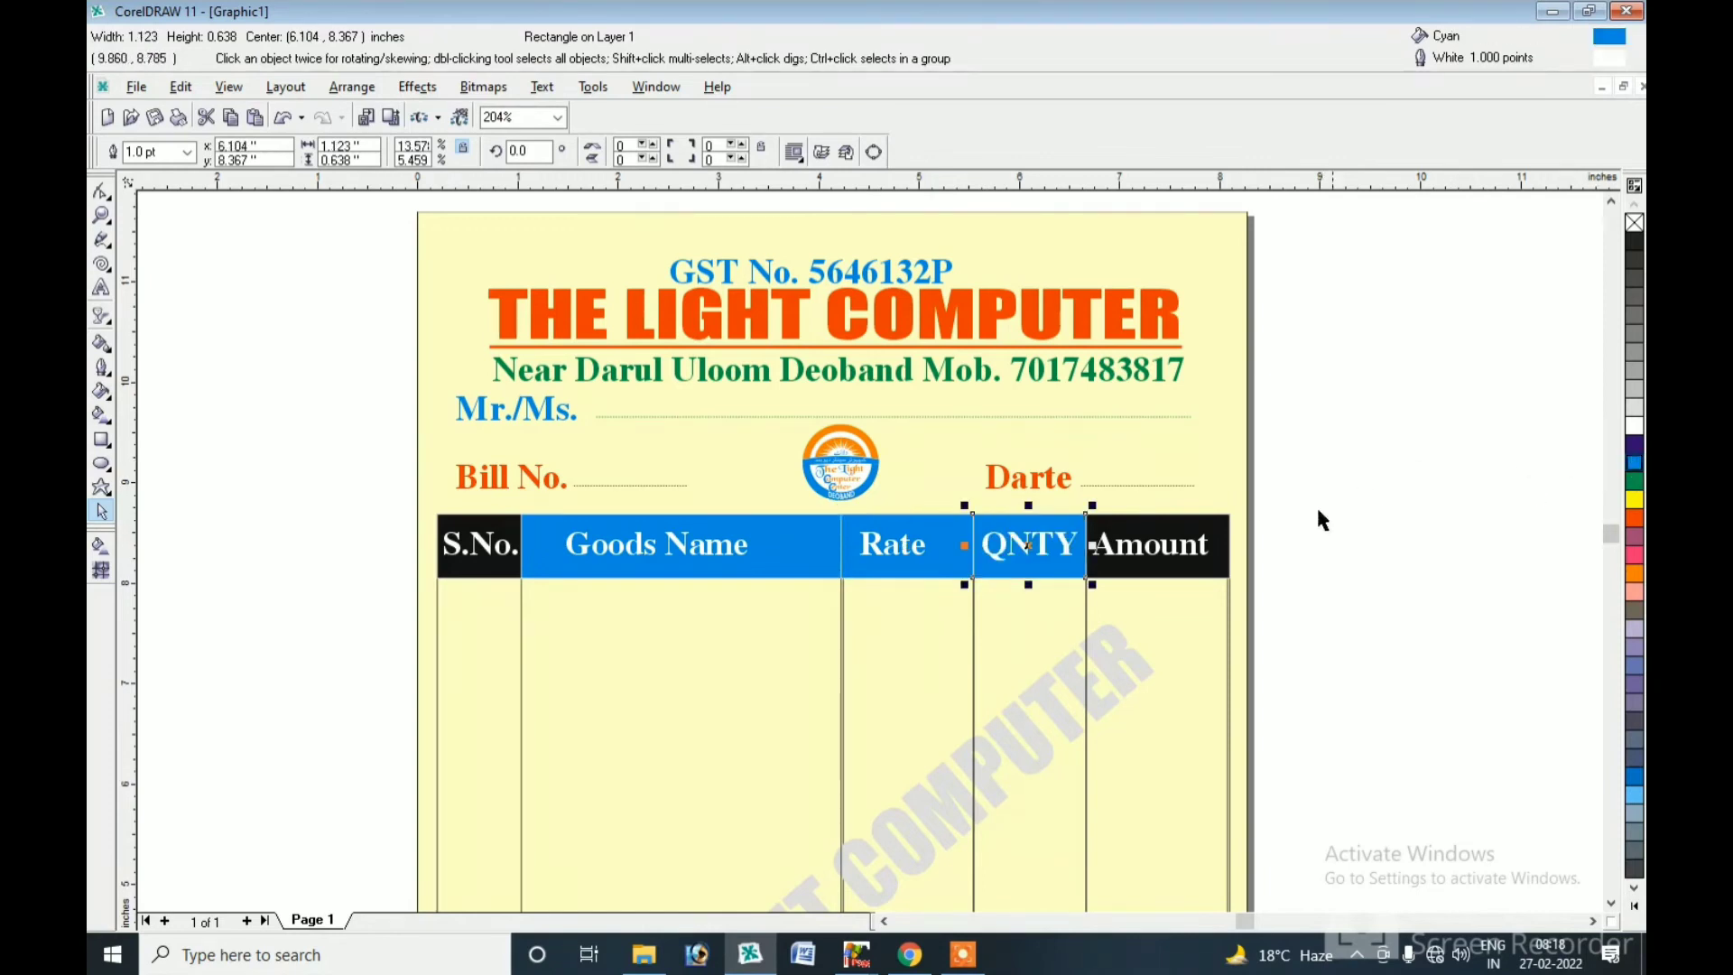
{"action": "left_click", "coordinate": [1218, 537]}
{"action": "left_click", "coordinate": [1635, 463]}
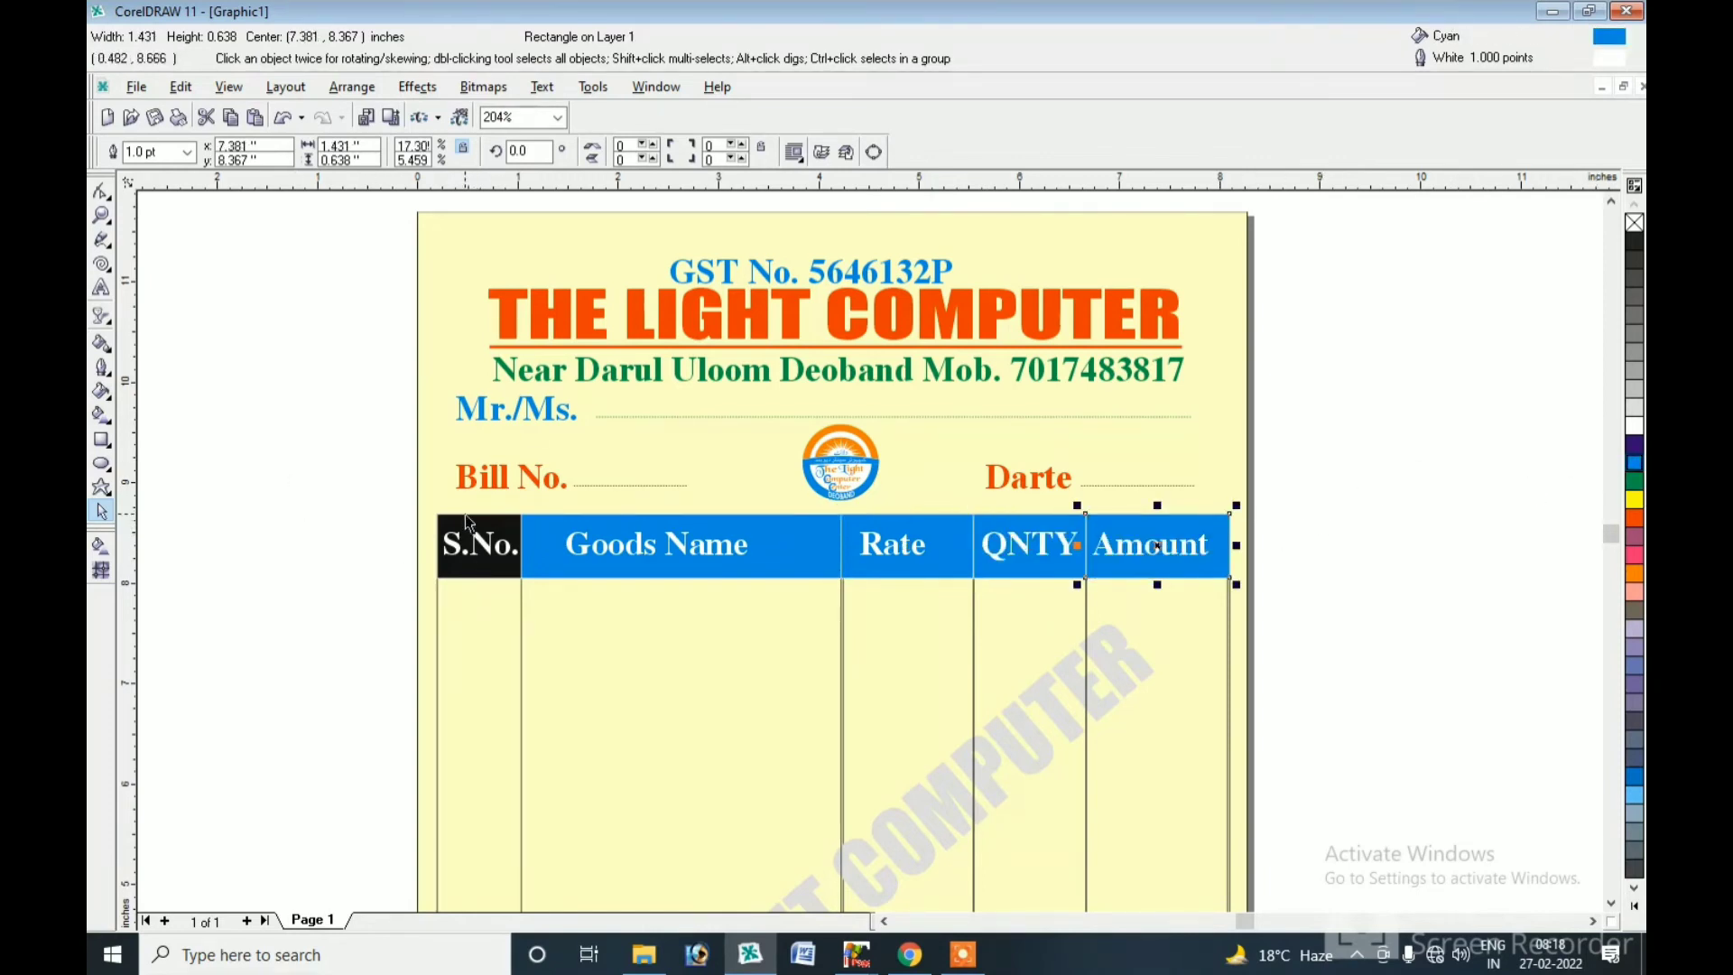
{"action": "left_click", "coordinate": [490, 538]}
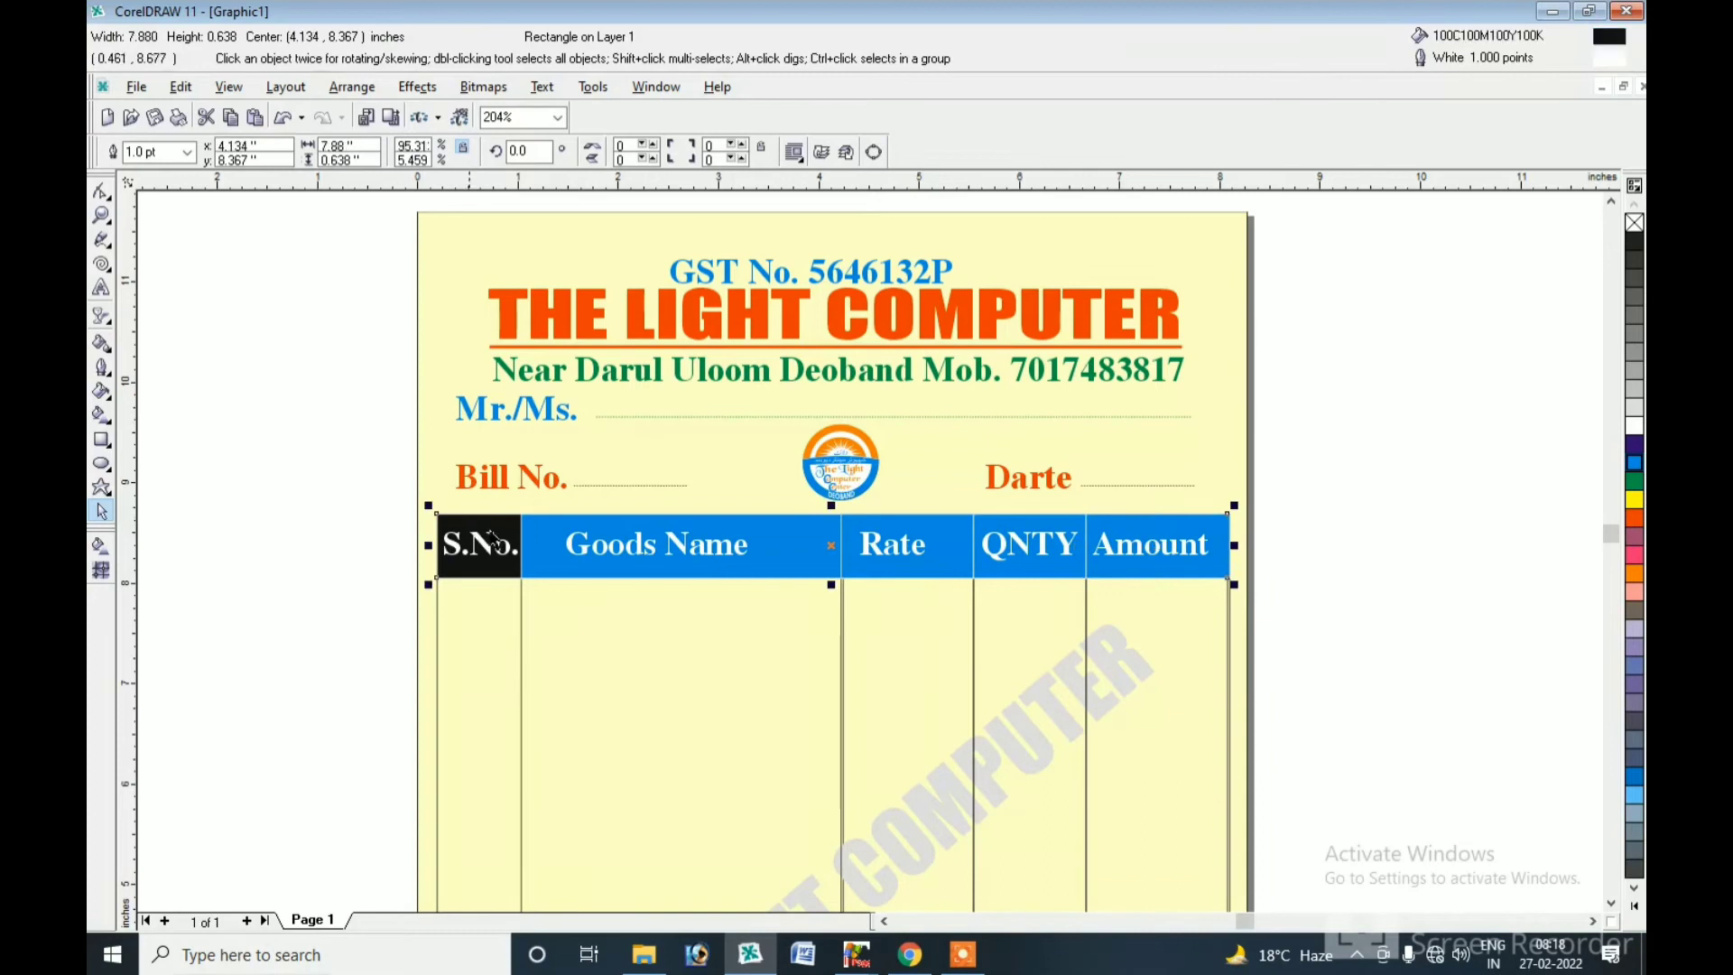
{"action": "left_click", "coordinate": [1635, 463]}
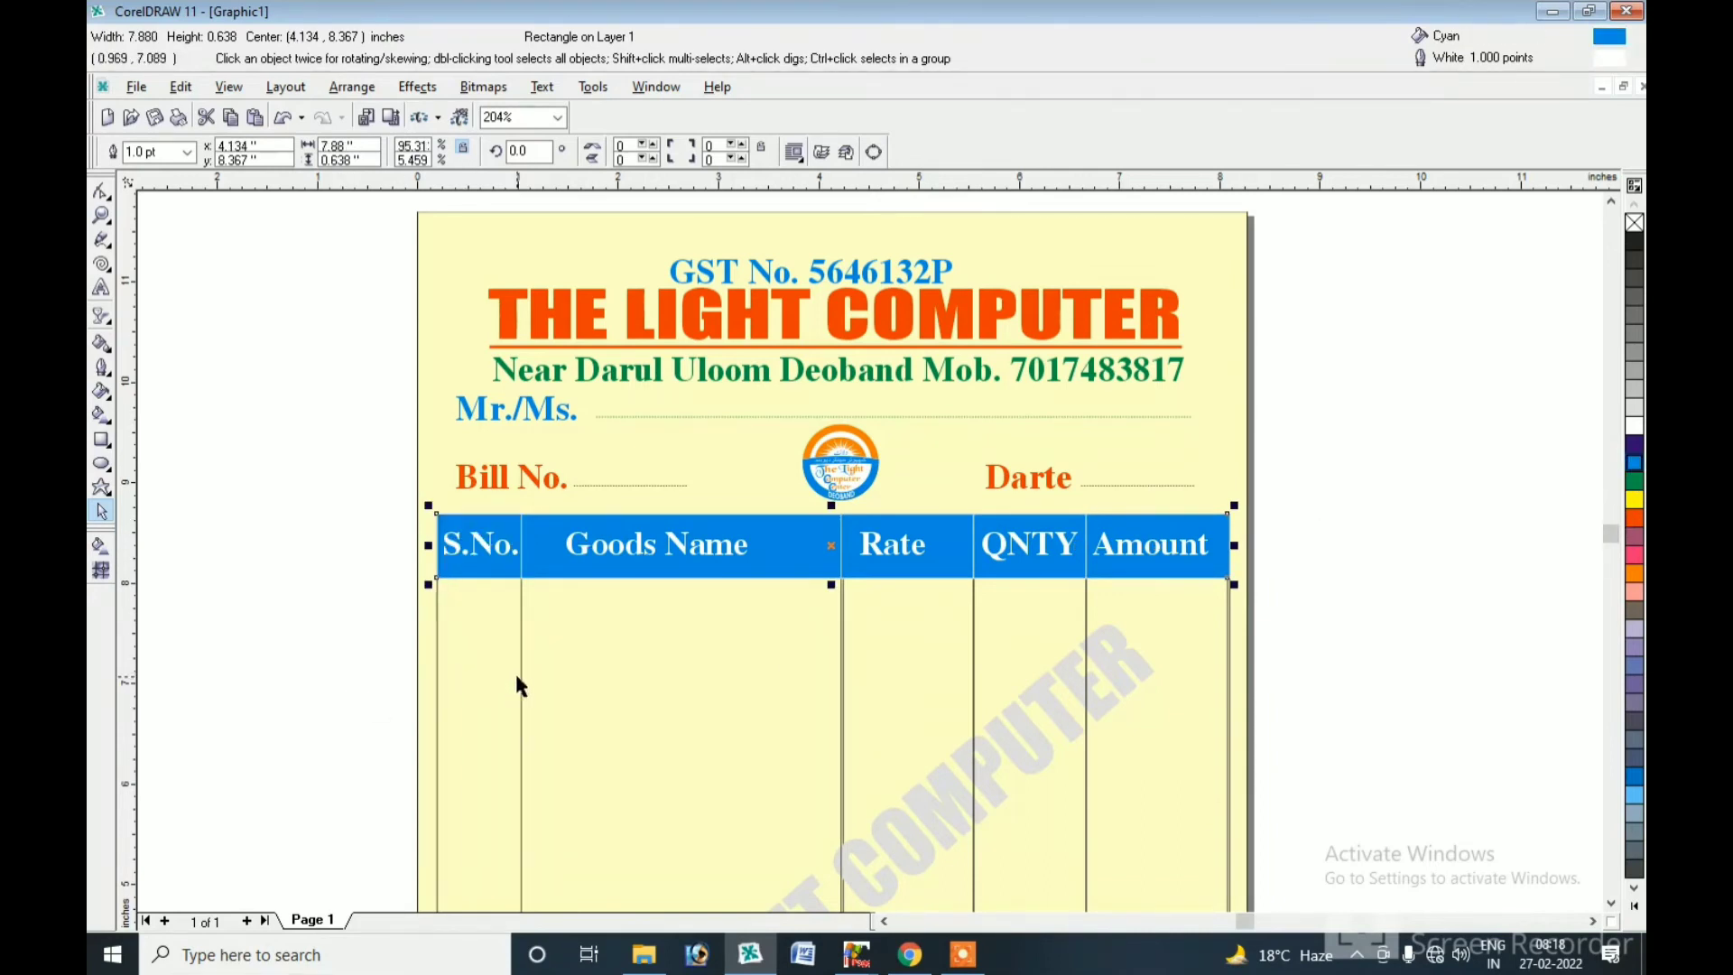
Give the Goods Name column frame and the table's outer frame blue outlines.
{"action": "left_click", "coordinate": [520, 685]}
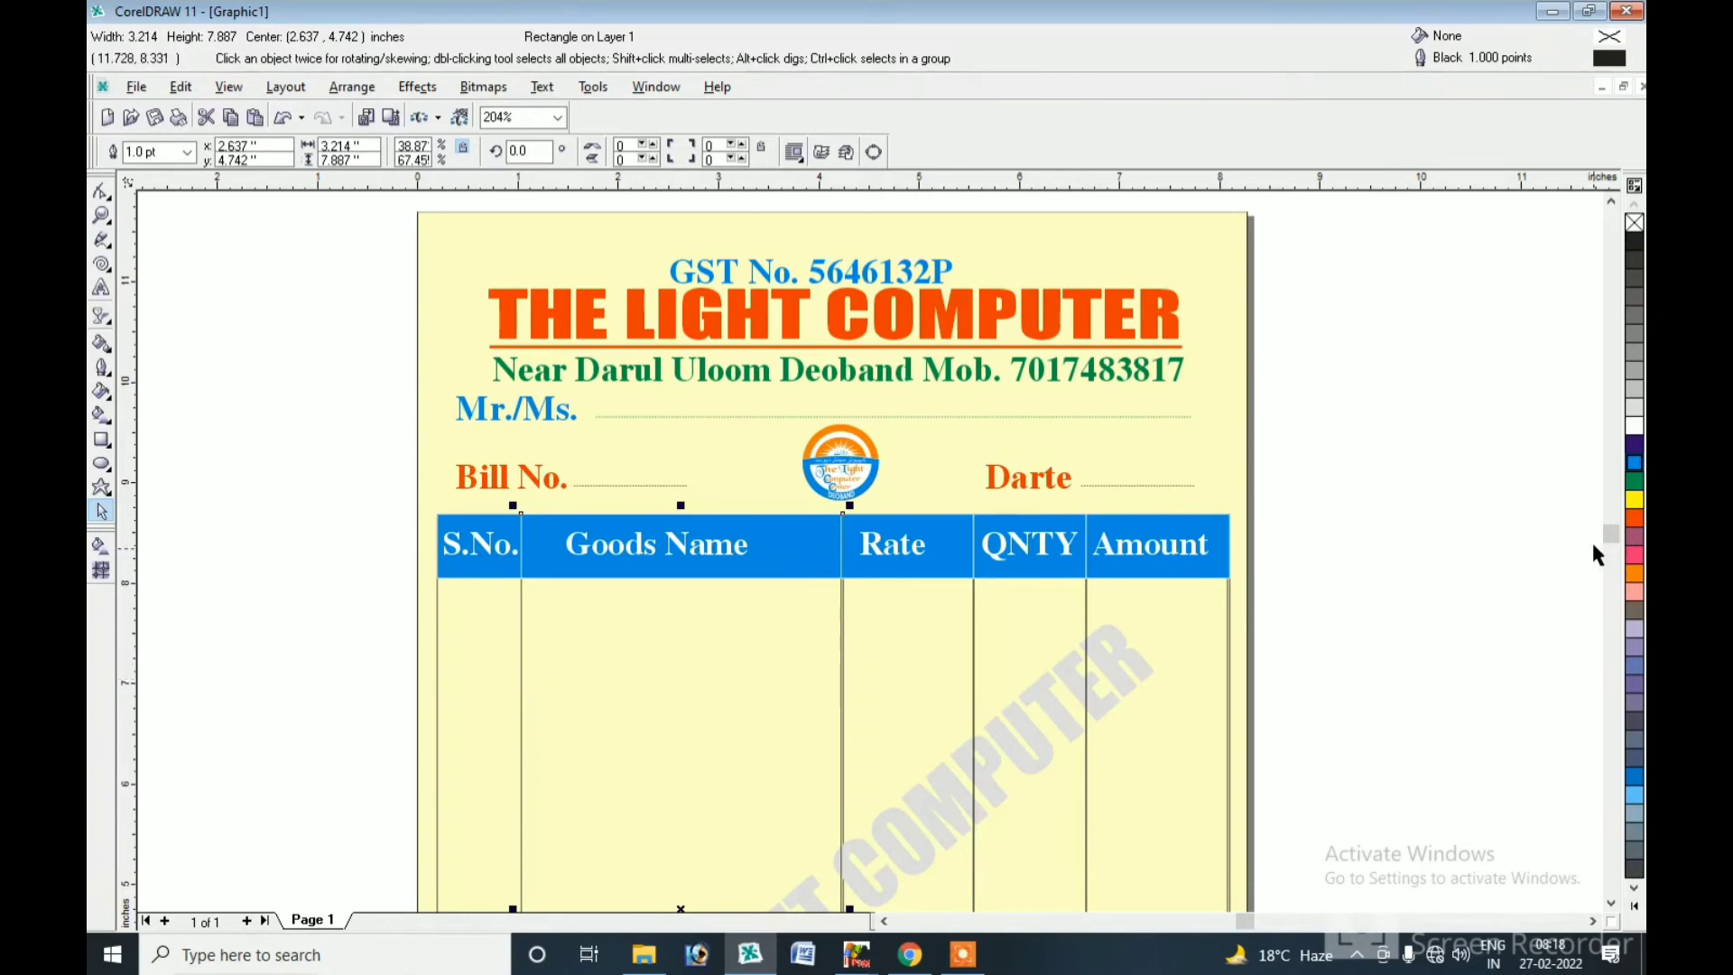
{"action": "right_click", "coordinate": [1635, 444]}
{"action": "left_click", "coordinate": [438, 684]}
{"action": "right_click", "coordinate": [1635, 444]}
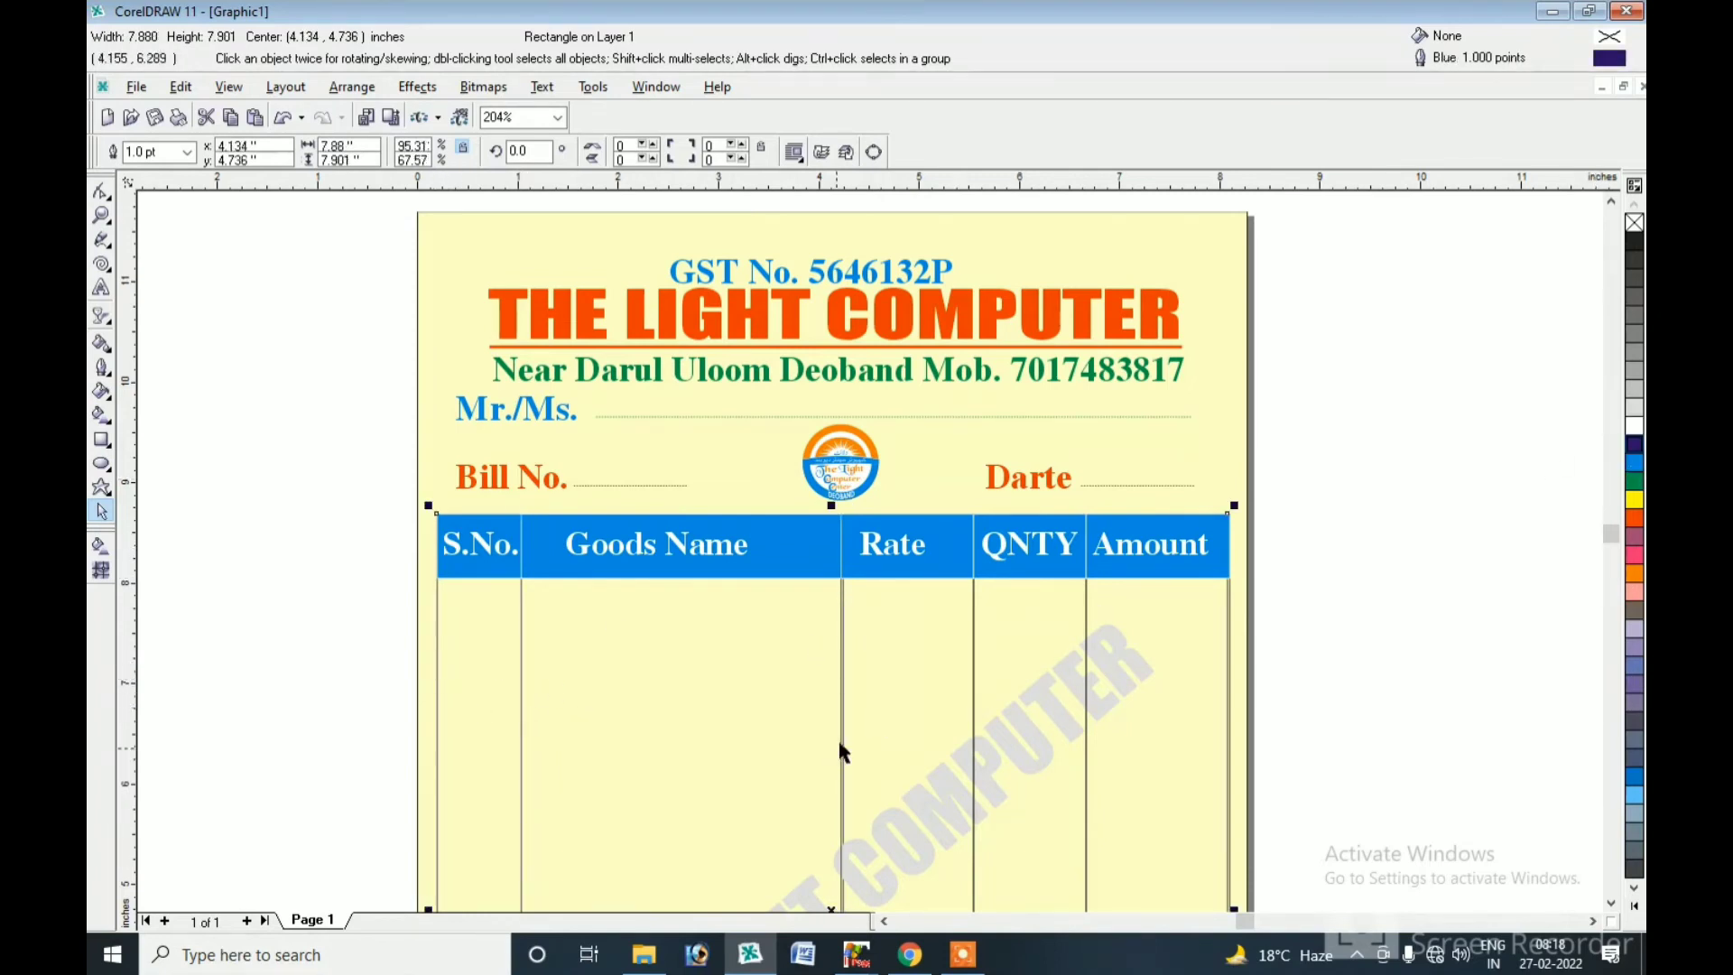
{"action": "left_click", "coordinate": [986, 690]}
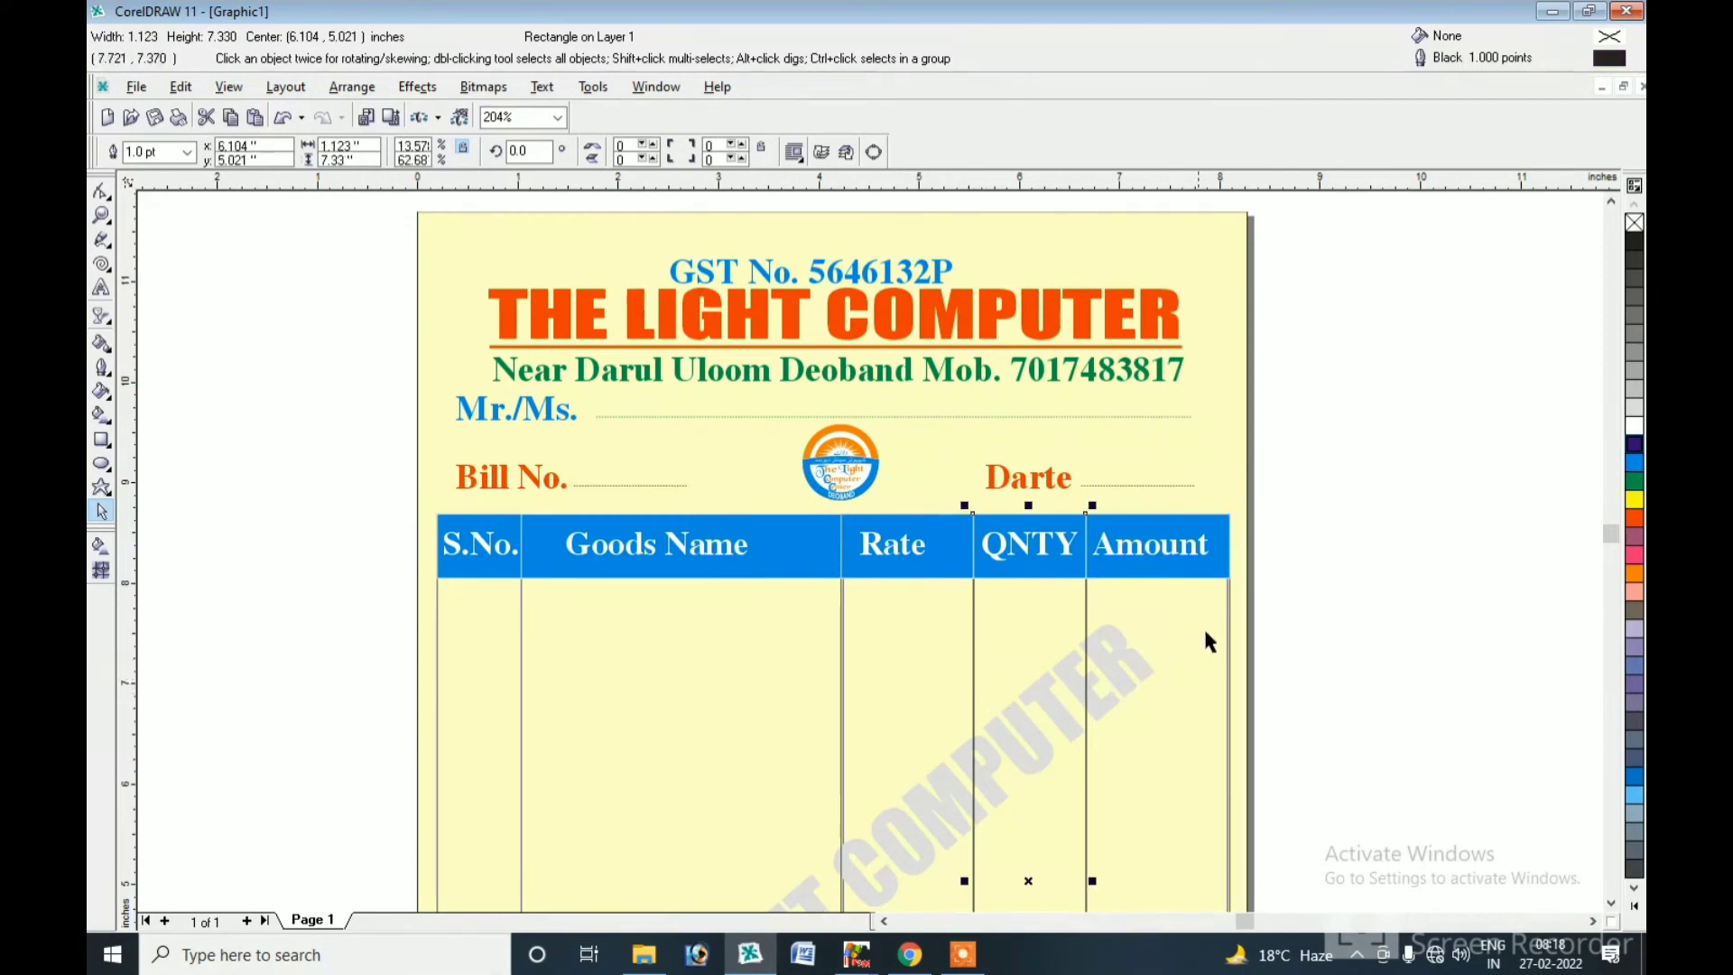
{"action": "left_click", "coordinate": [1227, 614], "text": "shift"}
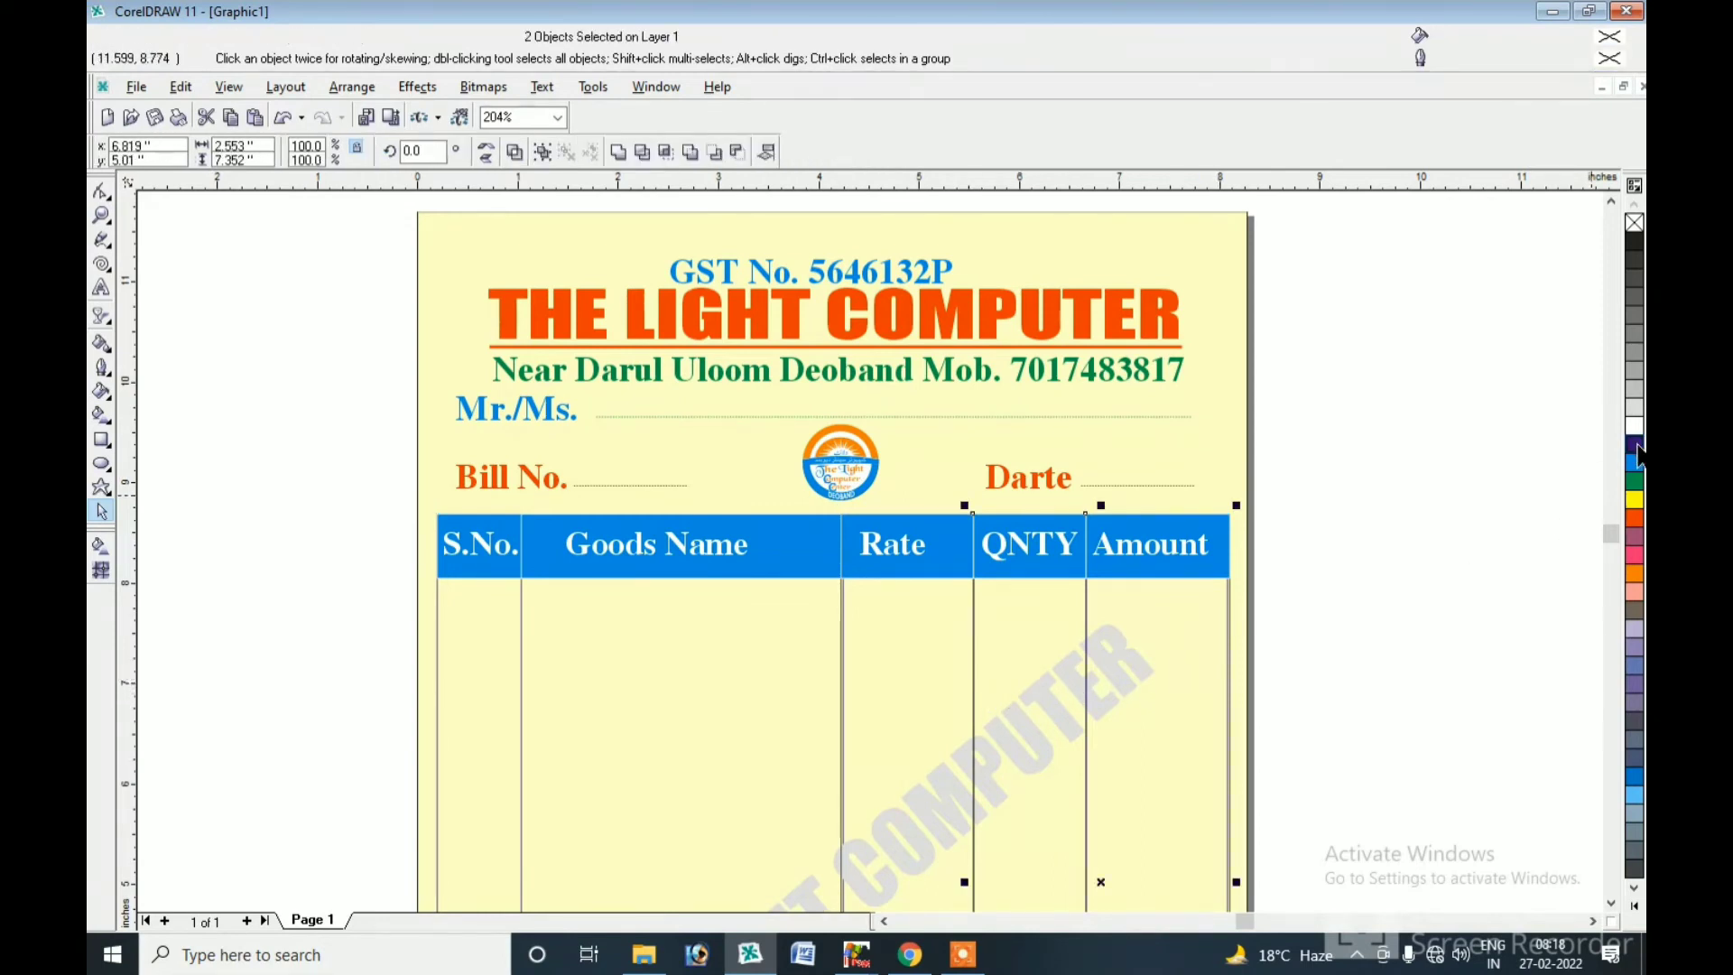
{"action": "key", "text": "Escape"}
{"action": "left_click", "coordinate": [102, 216]}
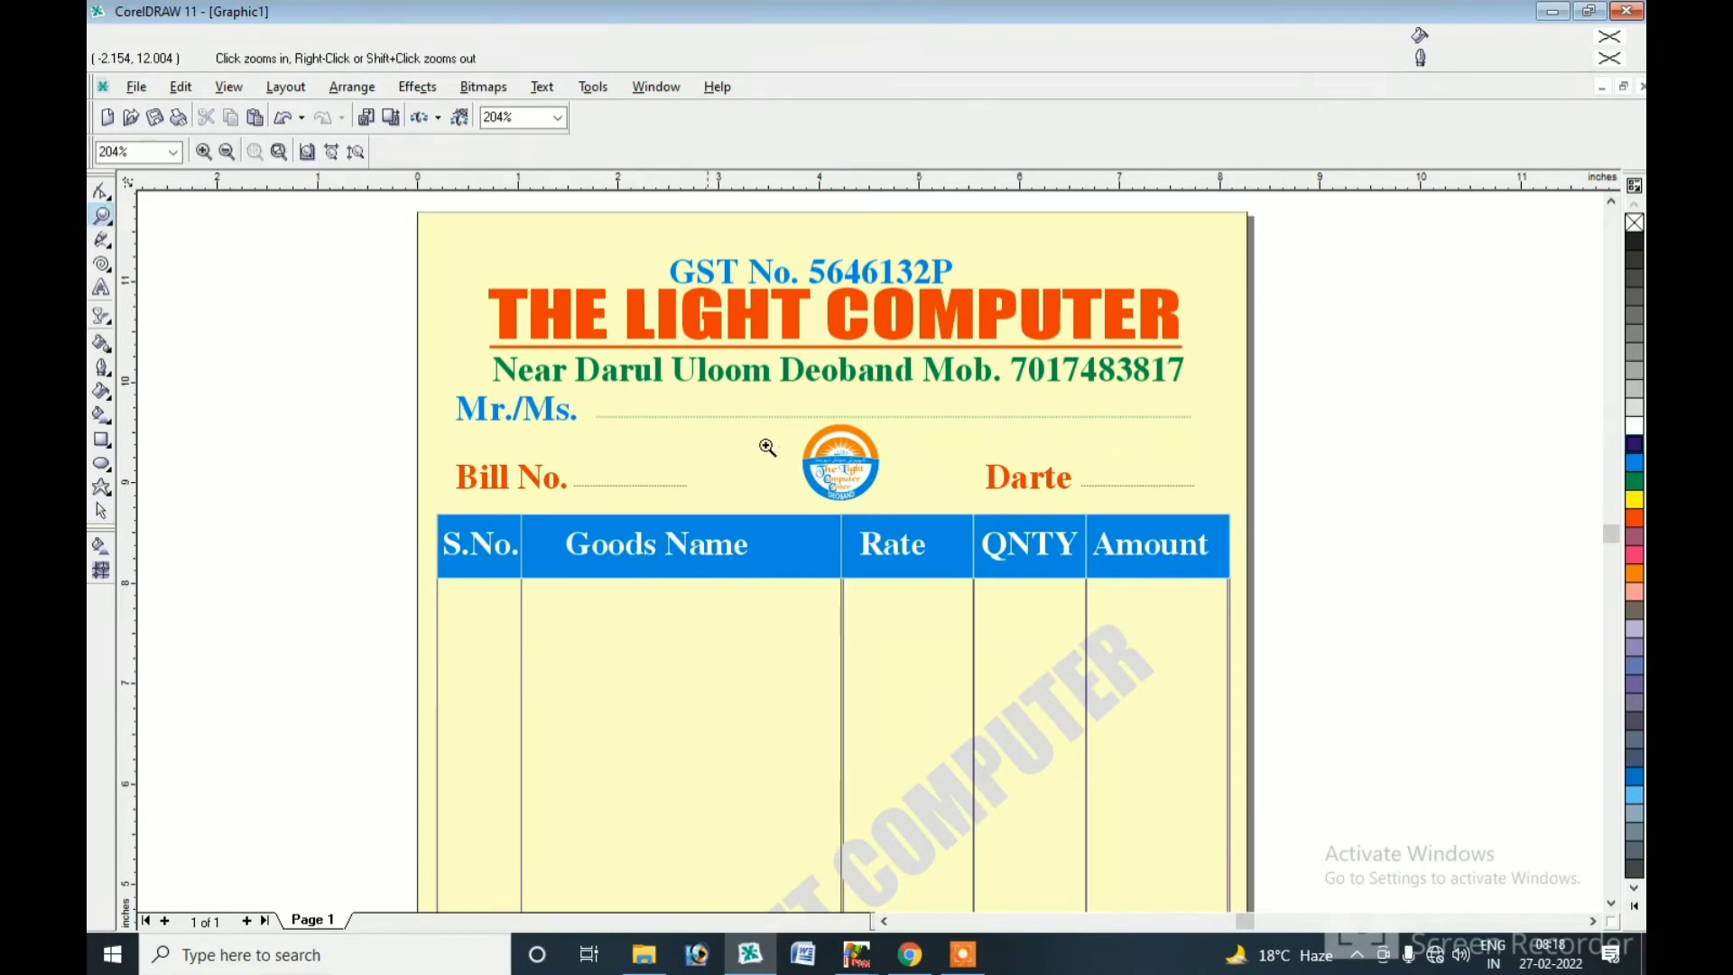
Shrink a copy of the background into a red 3.033 × 0.679-inch bottom-left rectangle.
{"action": "right_click", "coordinate": [767, 447]}
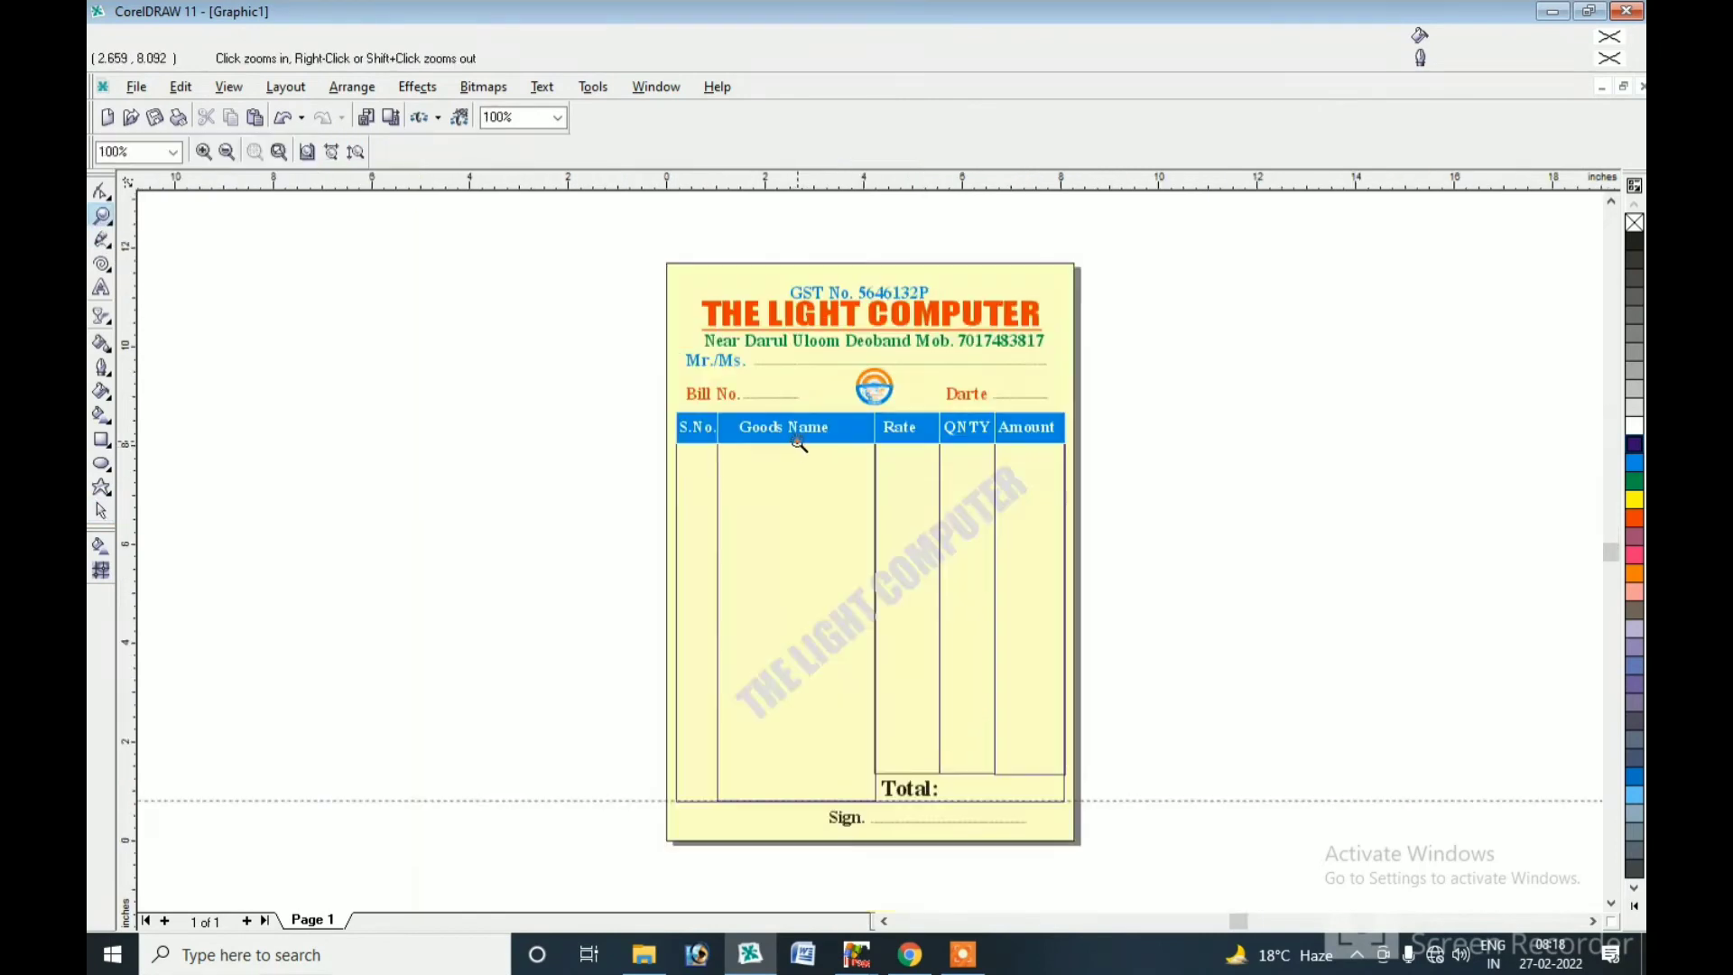
{"action": "left_click", "coordinate": [101, 511]}
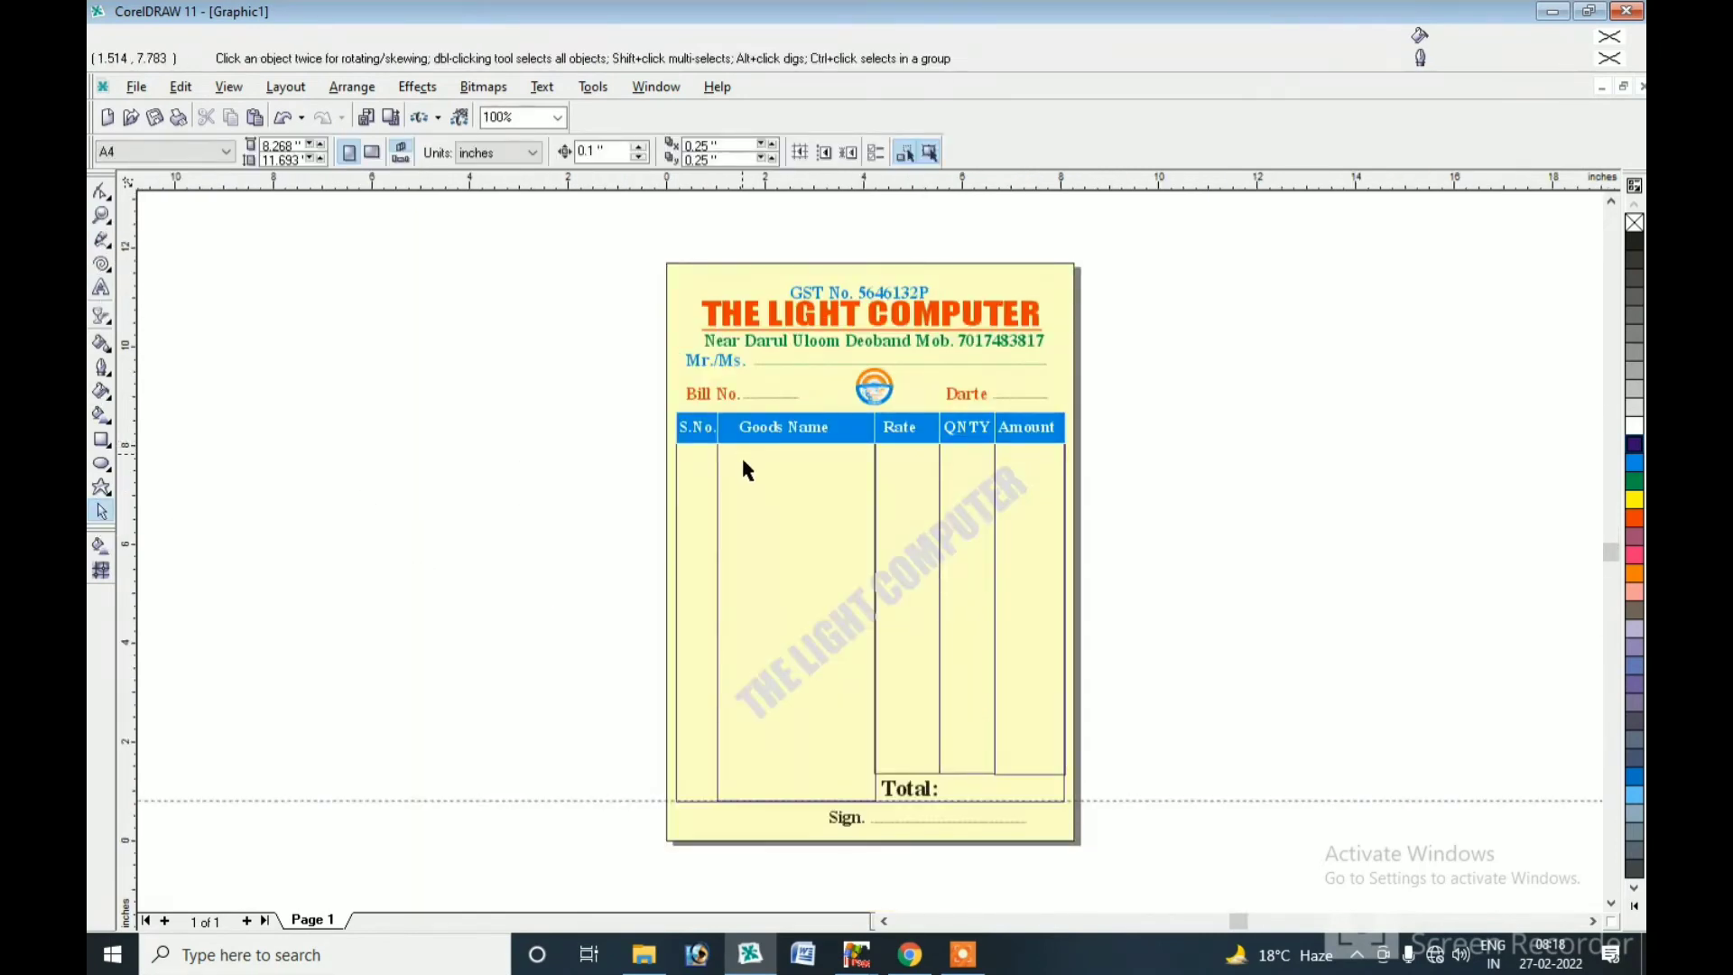
{"action": "left_click", "coordinate": [855, 823]}
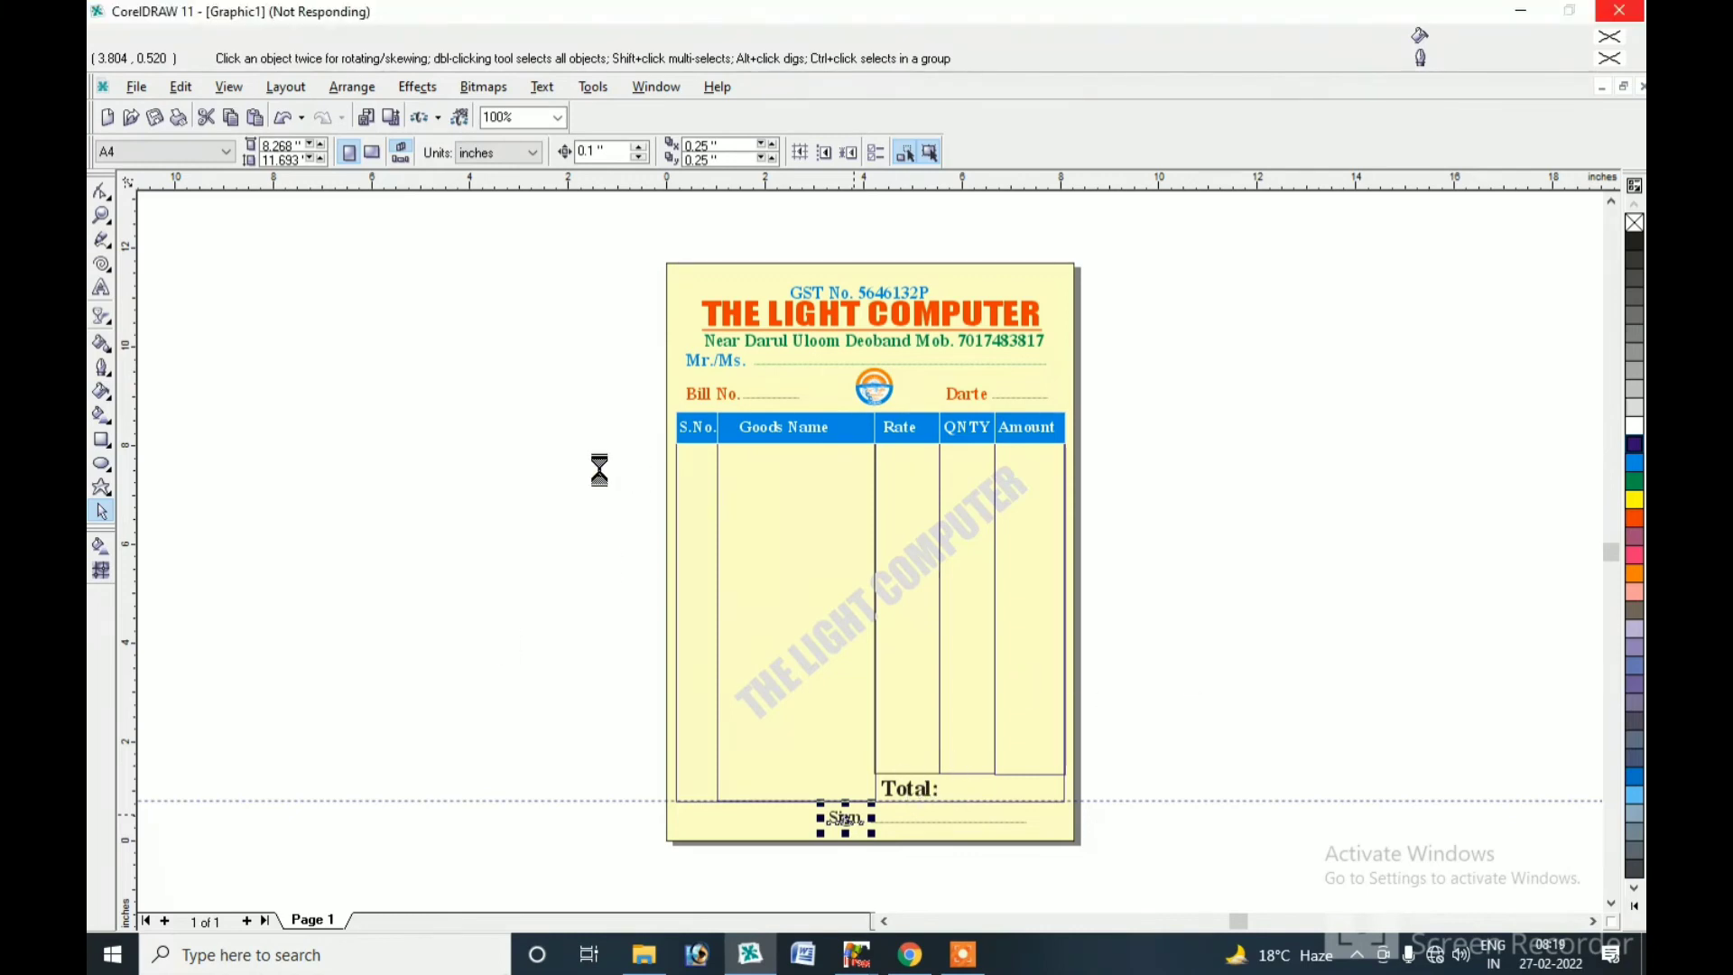
{"action": "left_click", "coordinate": [1171, 631]}
{"action": "left_click", "coordinate": [708, 281]}
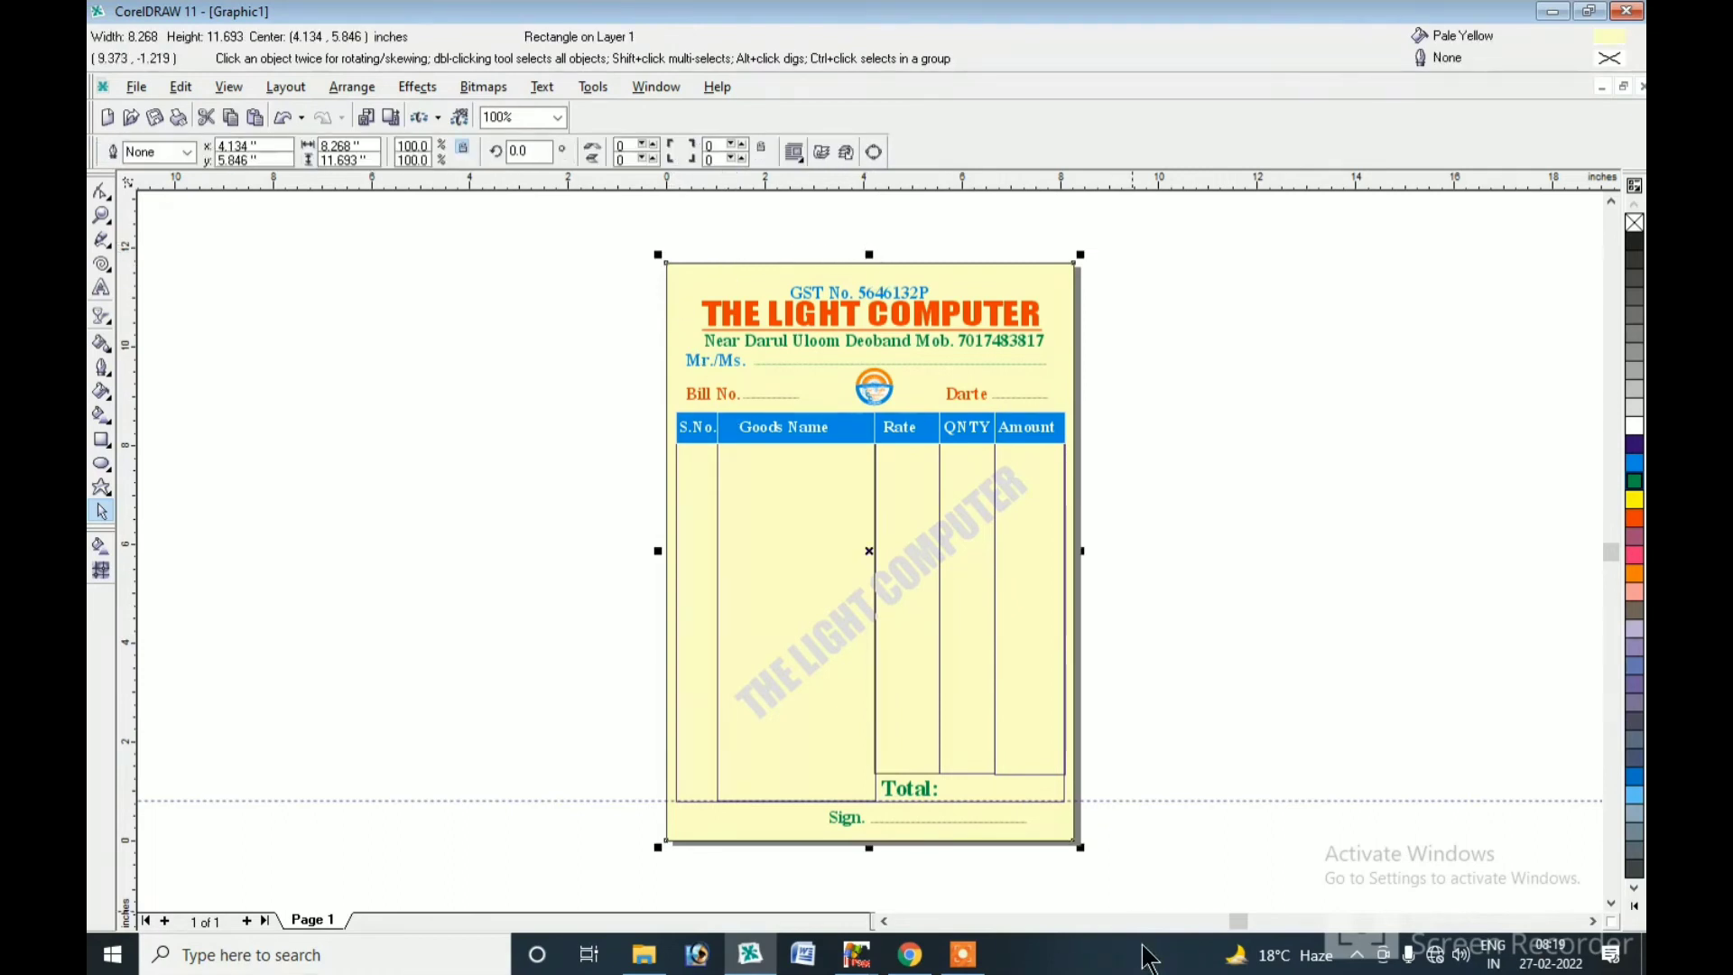
{"action": "left_click_drag", "start_coordinate": [1079, 253], "coordinate": [822, 822]}
{"action": "left_click", "coordinate": [1634, 518]}
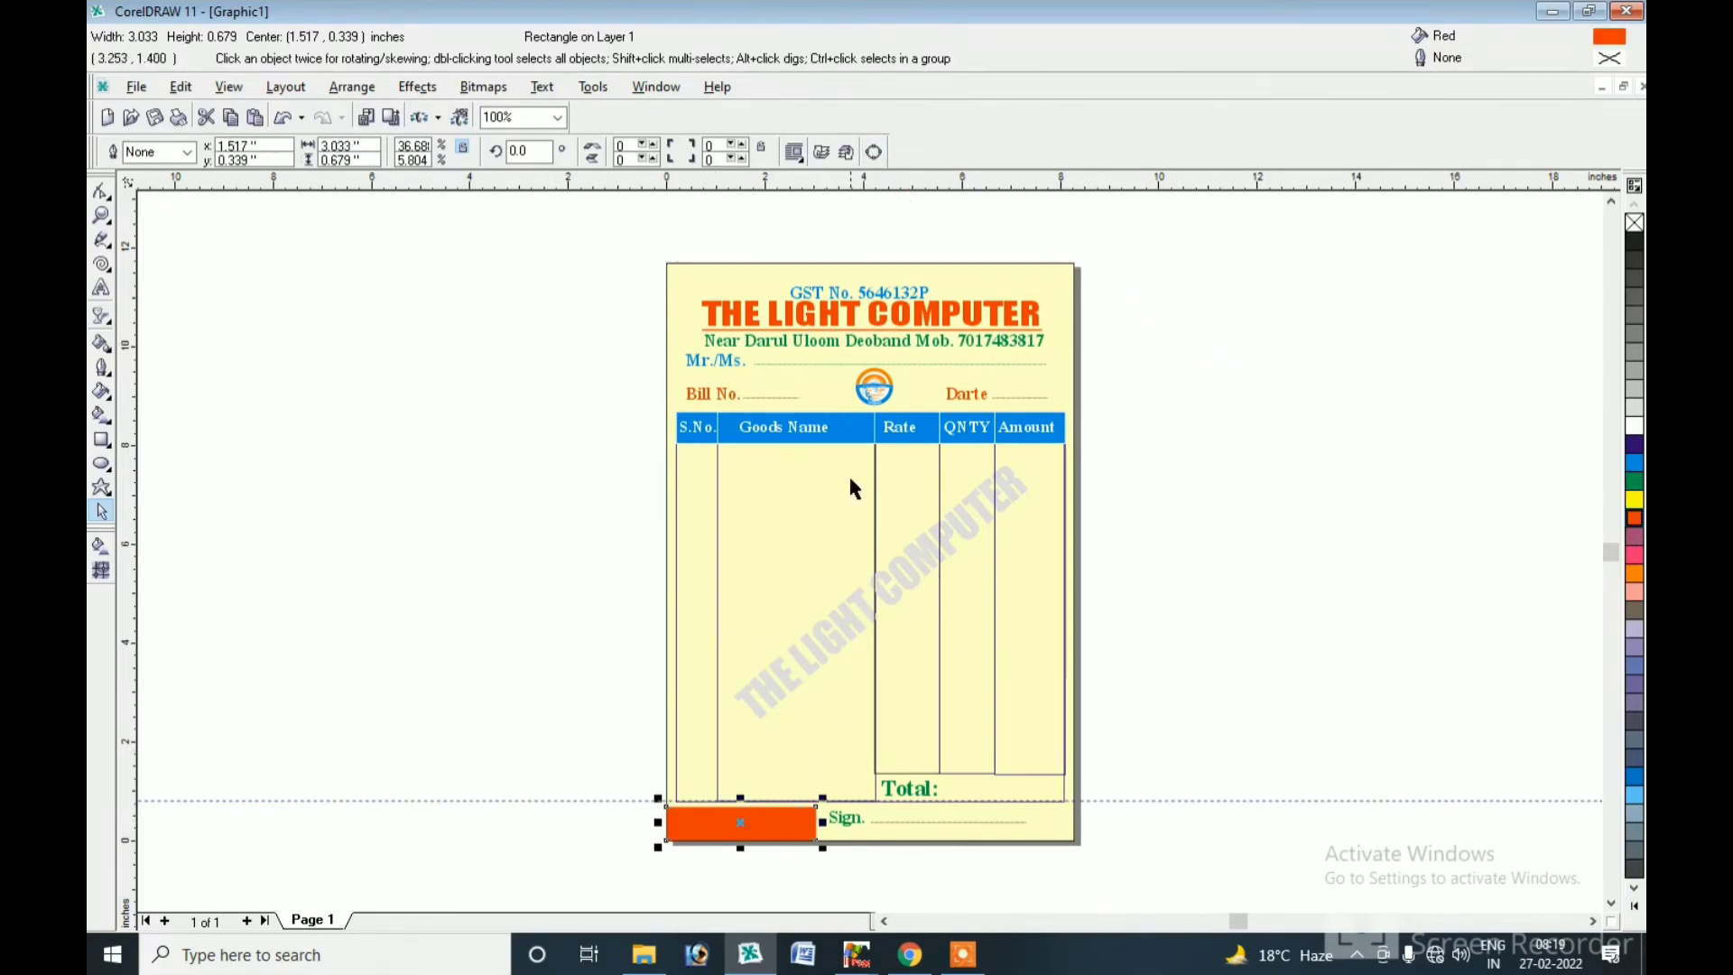
Convert the corner rectangle to curves, delete a corner node and bend the slanted edge into a swoosh.
{"action": "left_click", "coordinate": [874, 158]}
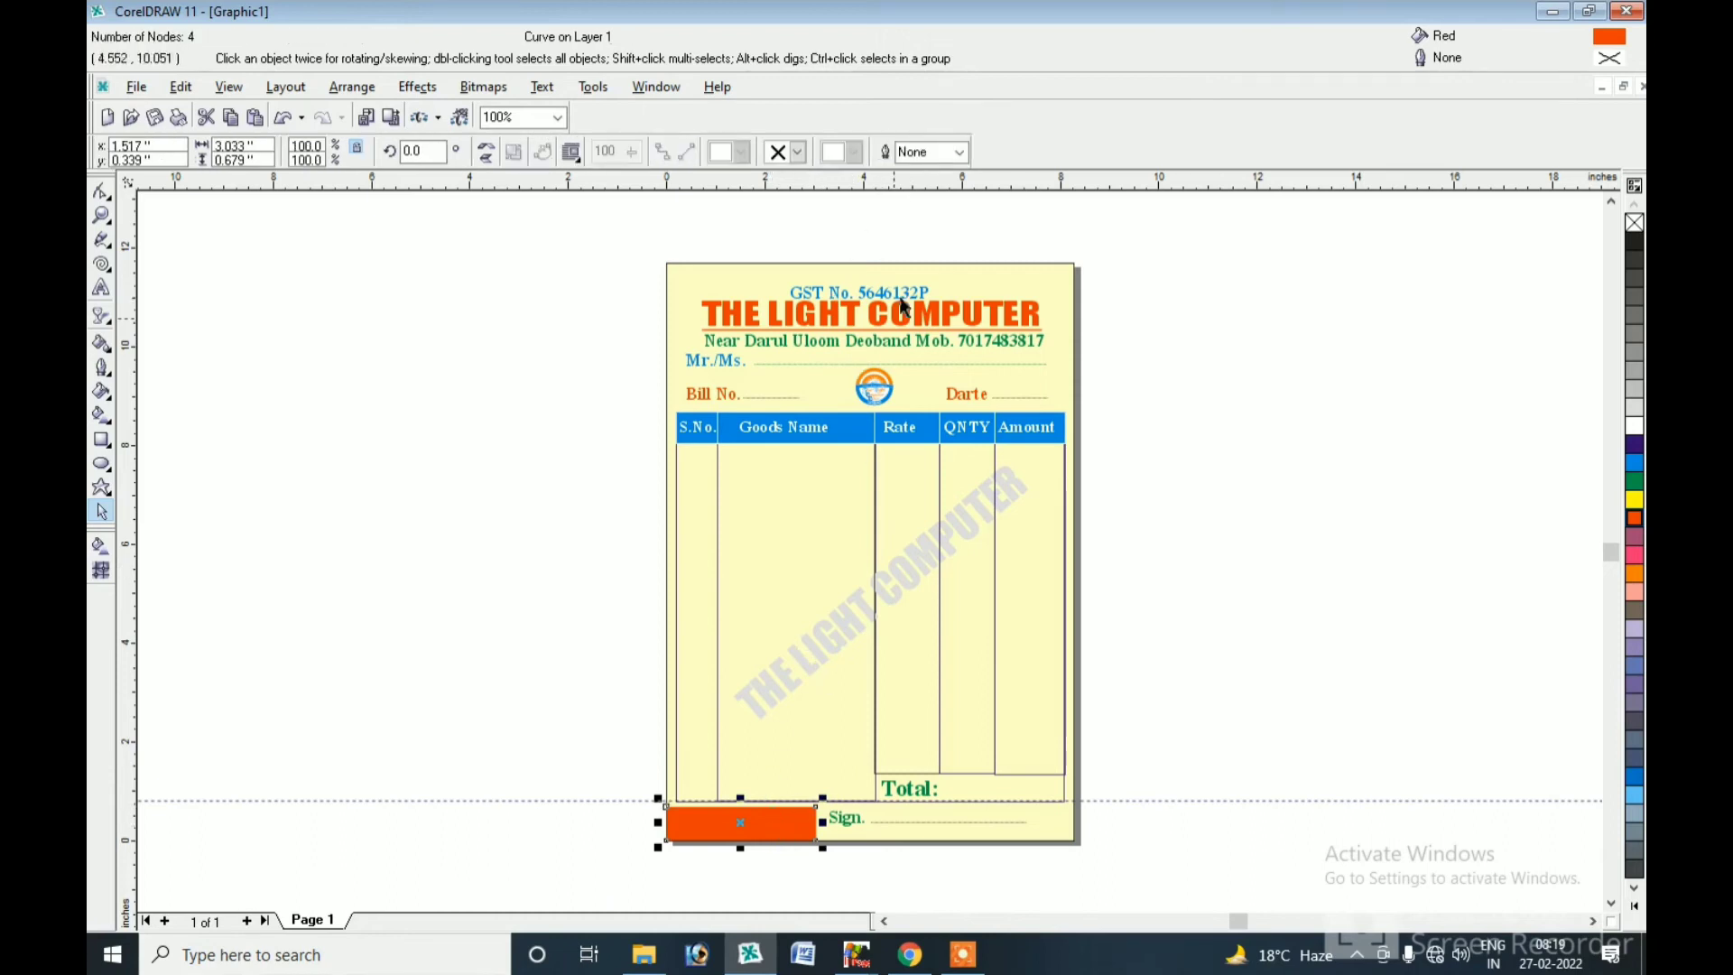
{"action": "left_click", "coordinate": [742, 823]}
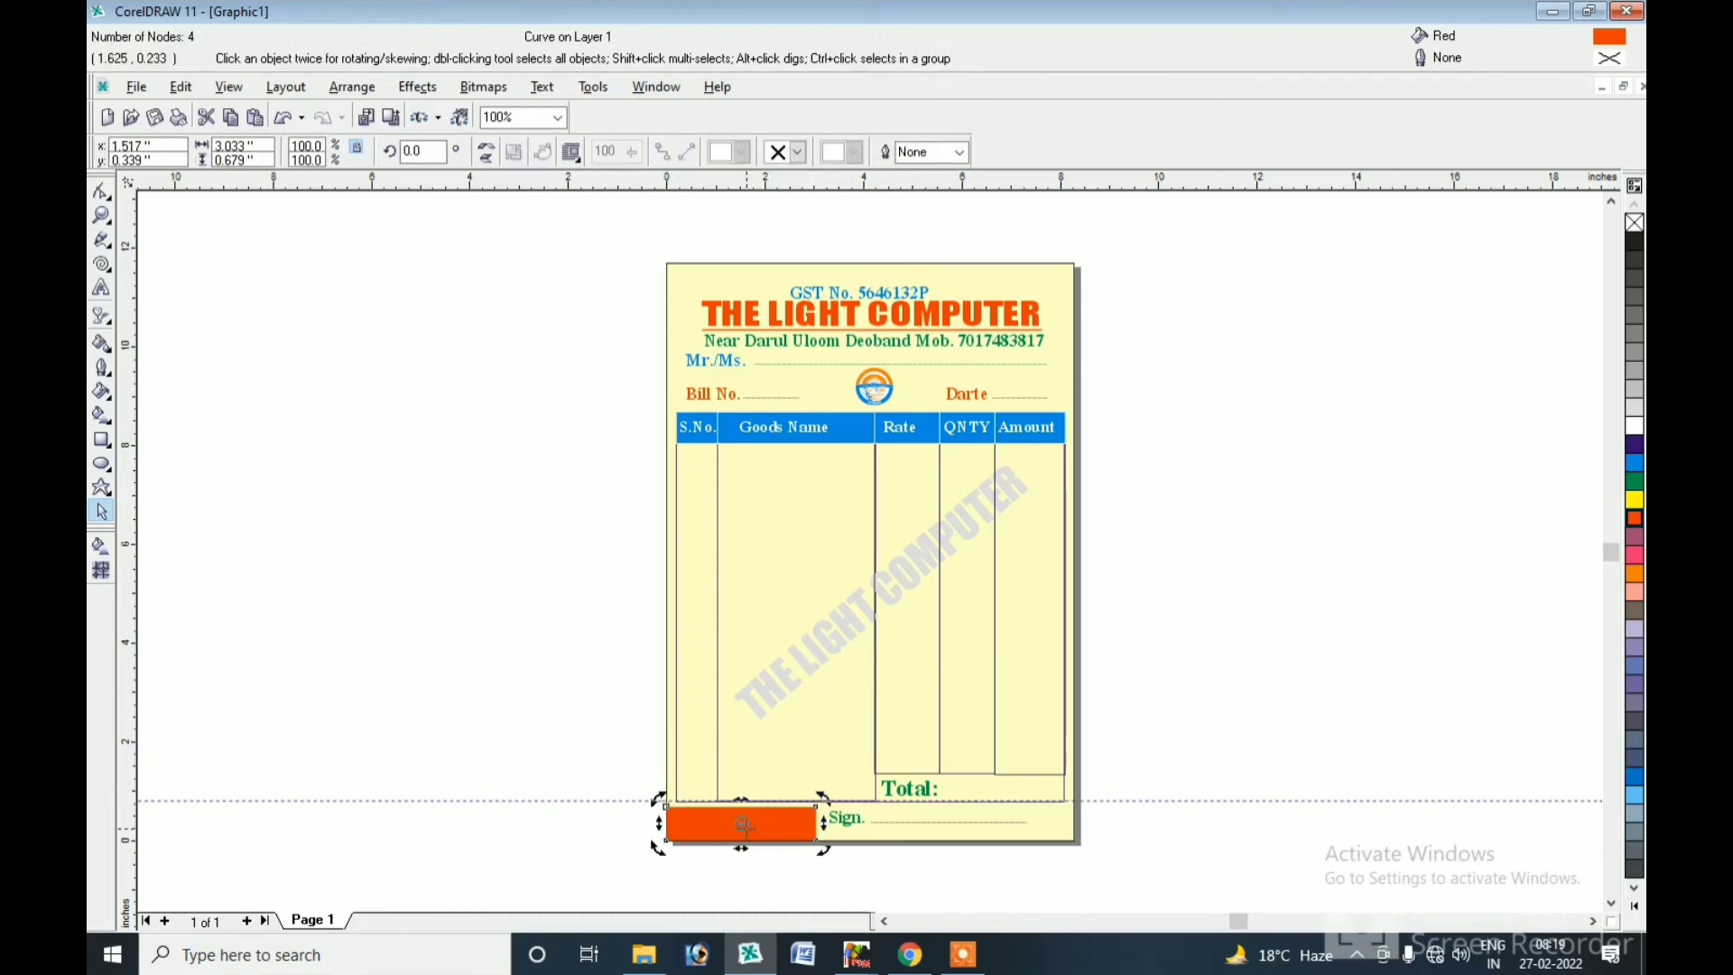
{"action": "key", "text": "F10"}
{"action": "left_click", "coordinate": [817, 808]}
{"action": "key", "text": "Delete"}
{"action": "right_click", "coordinate": [733, 829]}
{"action": "left_click", "coordinate": [757, 713]}
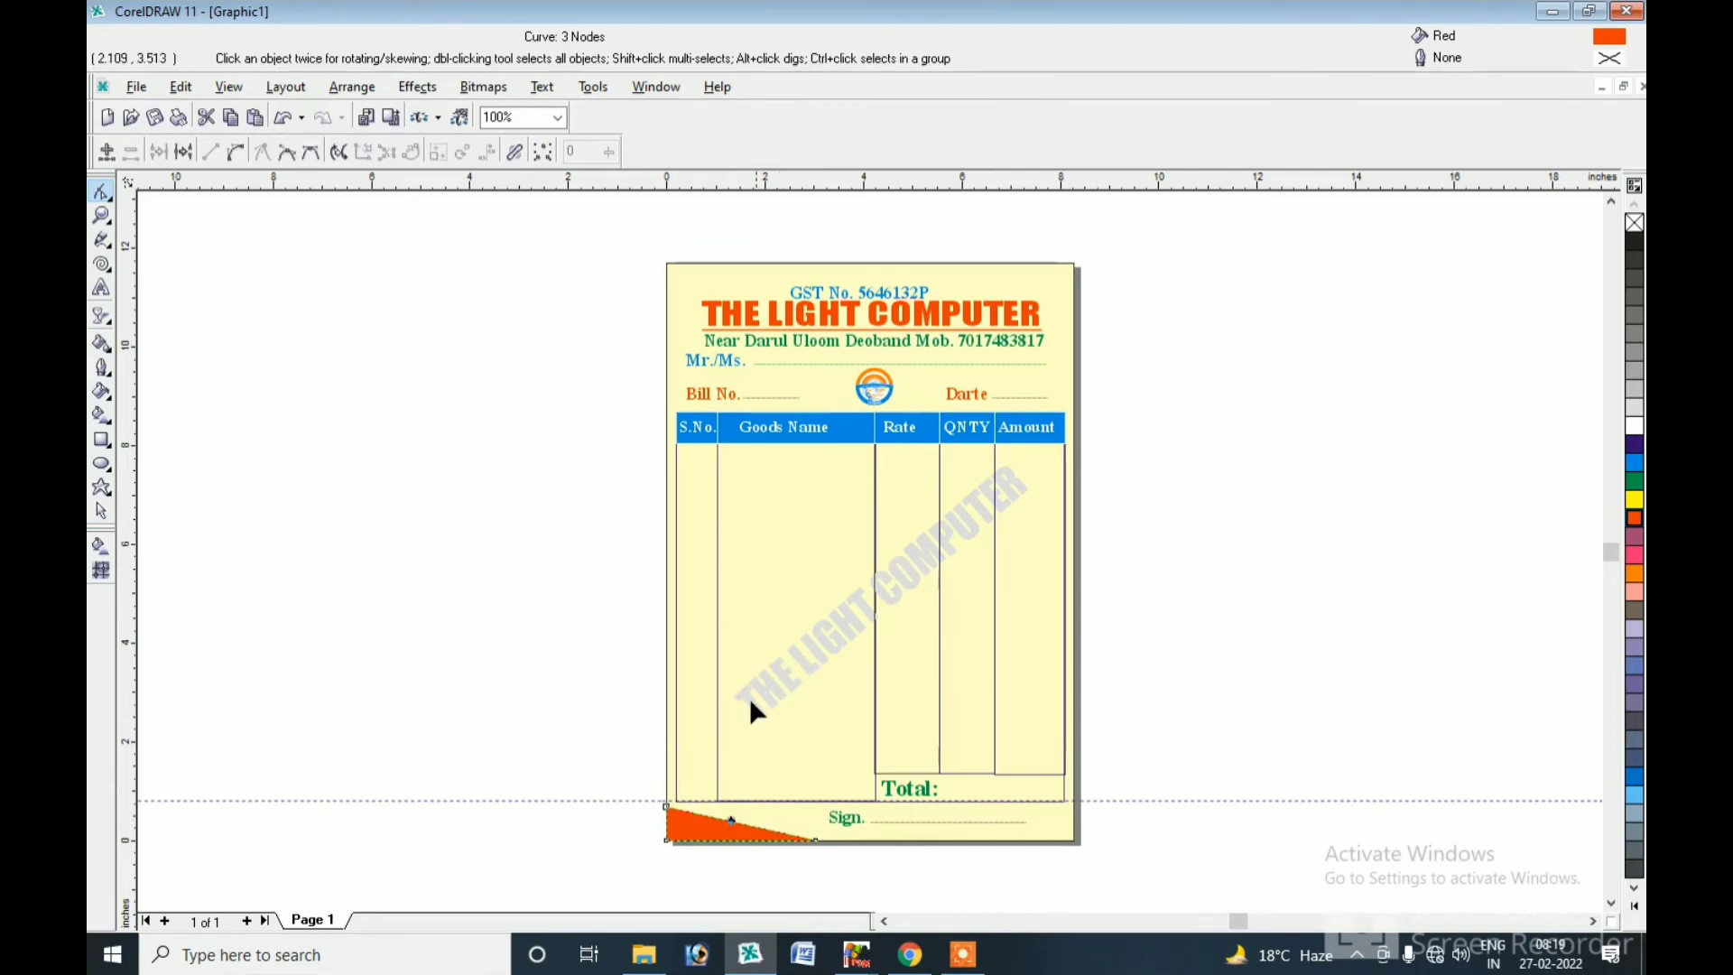
{"action": "right_click", "coordinate": [733, 828]}
{"action": "left_click", "coordinate": [789, 793]}
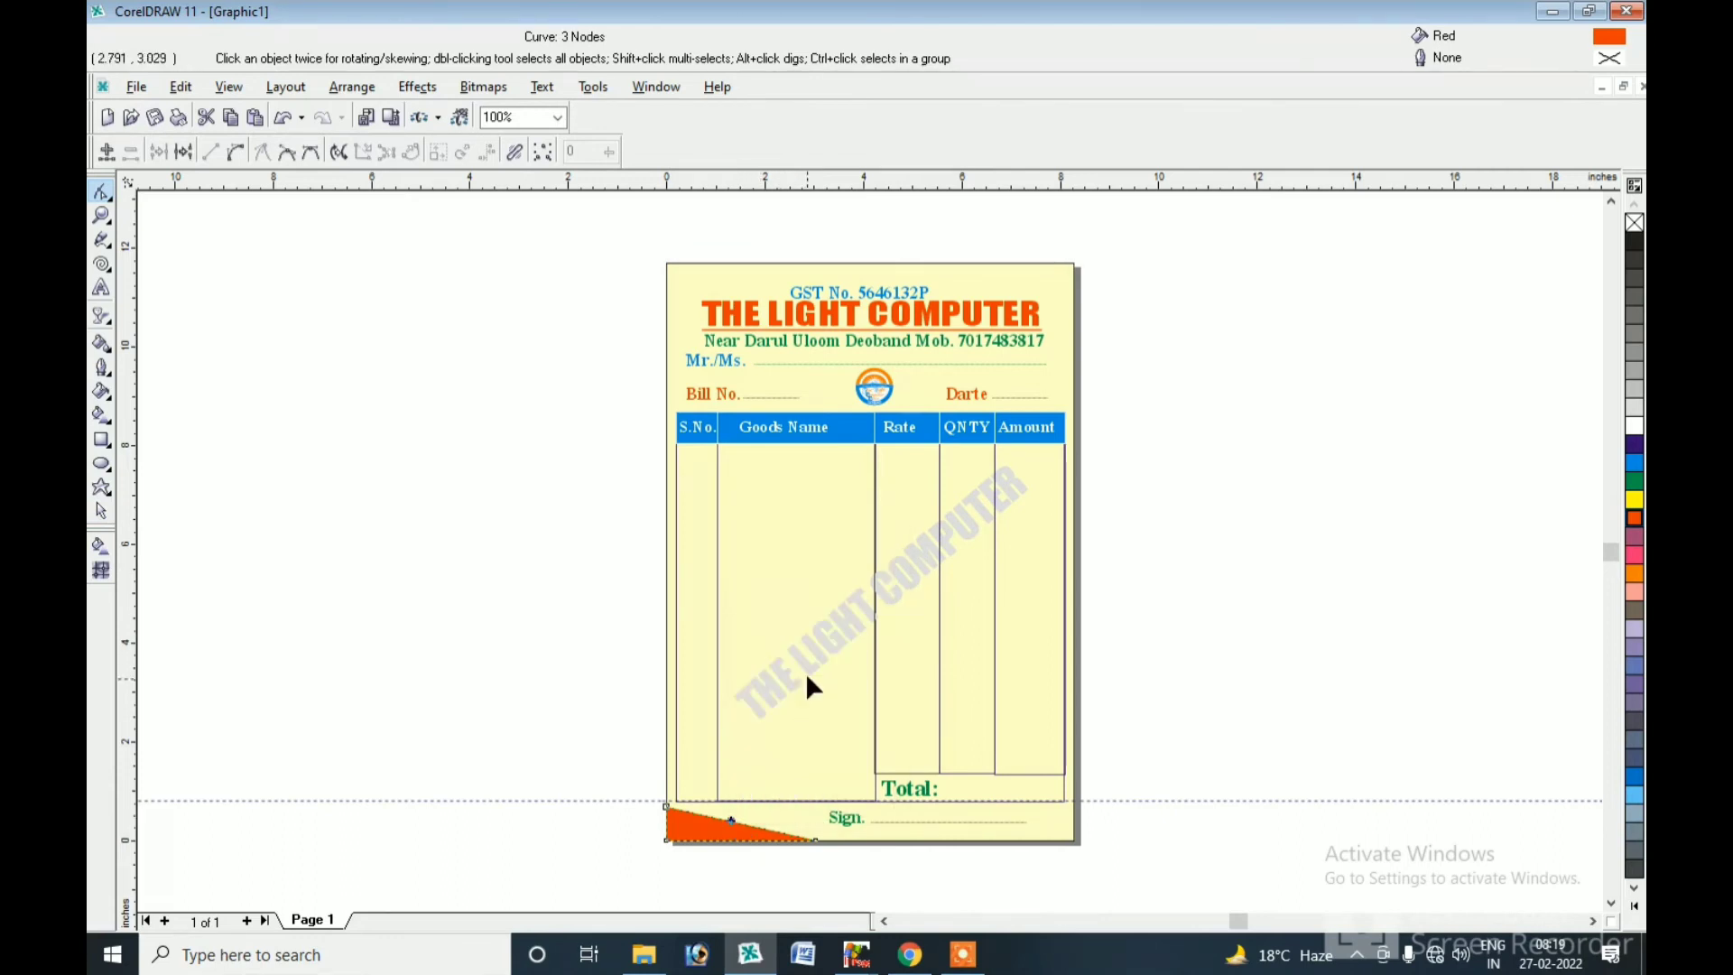
{"action": "right_click", "coordinate": [733, 829]}
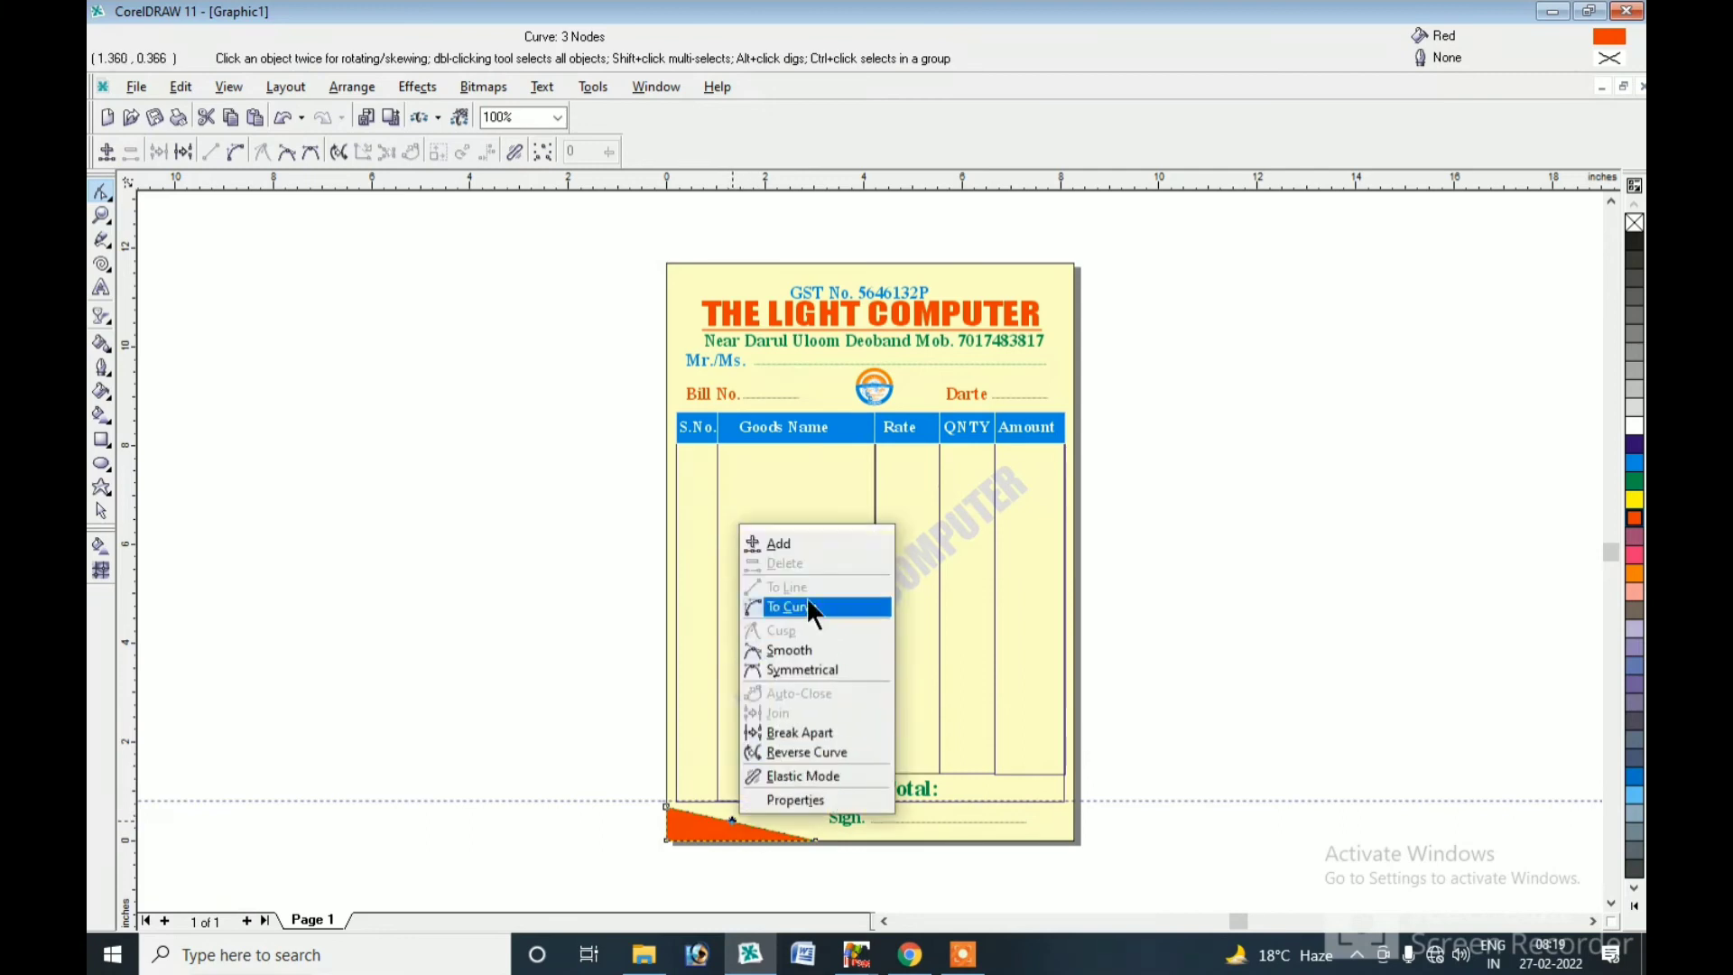
{"action": "left_click", "coordinate": [777, 611]}
{"action": "left_click_drag", "start_coordinate": [742, 830], "coordinate": [794, 807]}
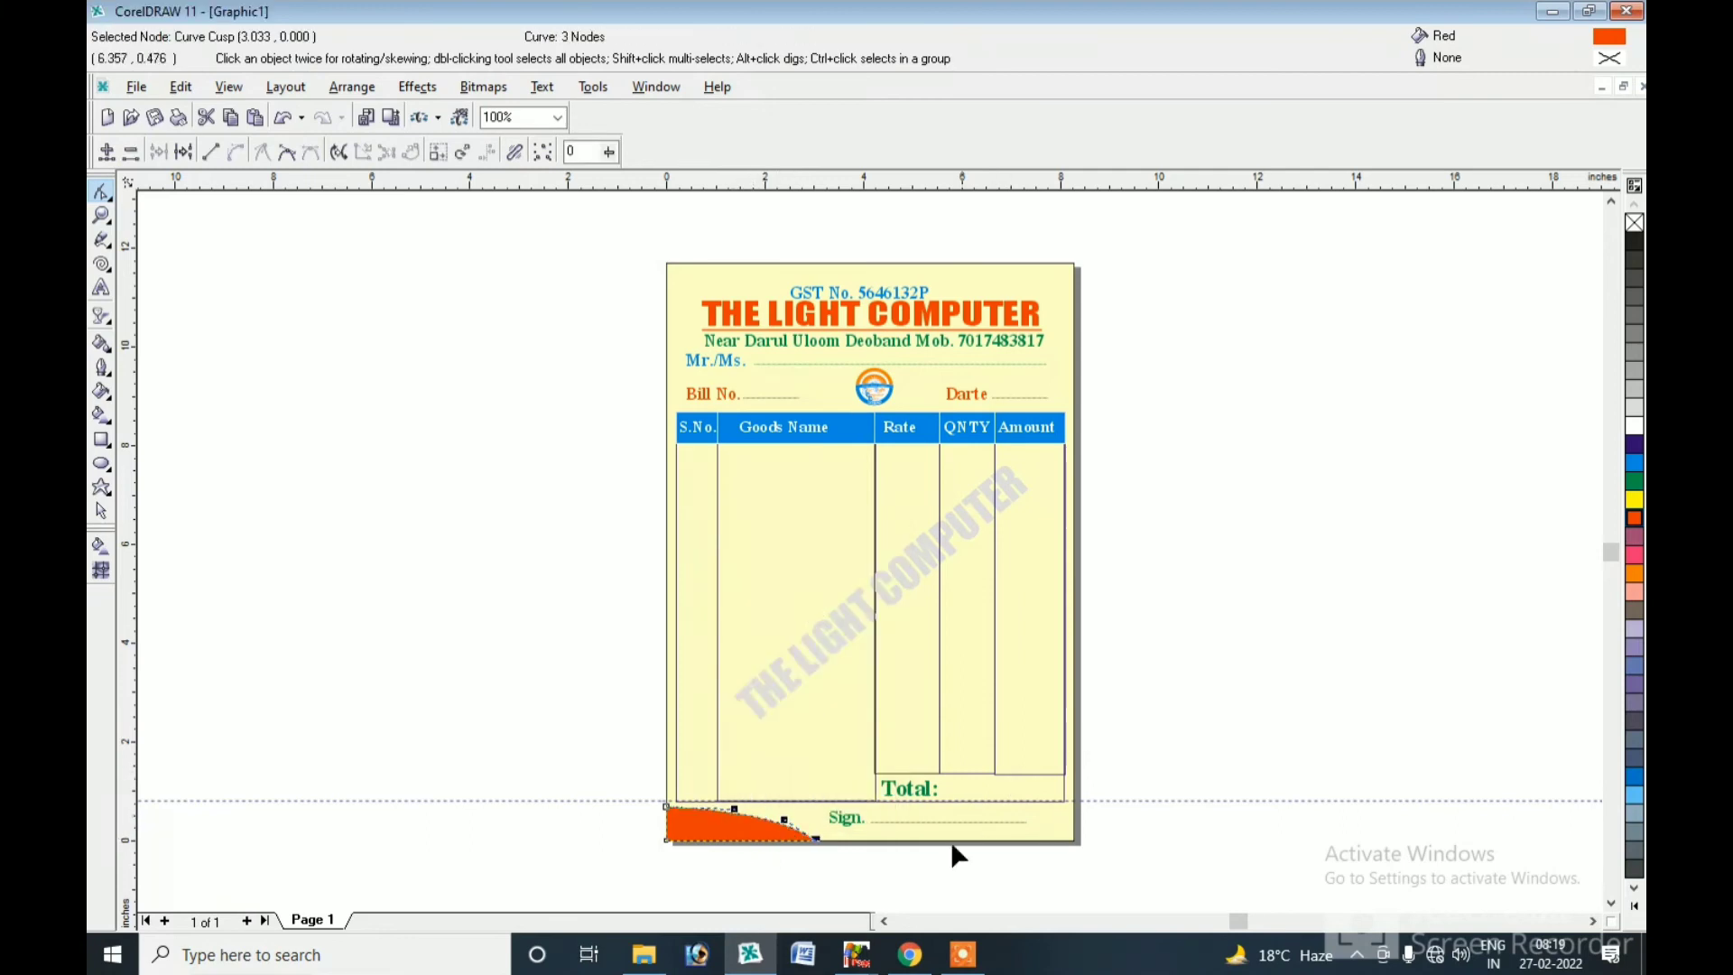
Resize the curved corner swoosh slightly and fill it red.
{"action": "left_click", "coordinate": [101, 510]}
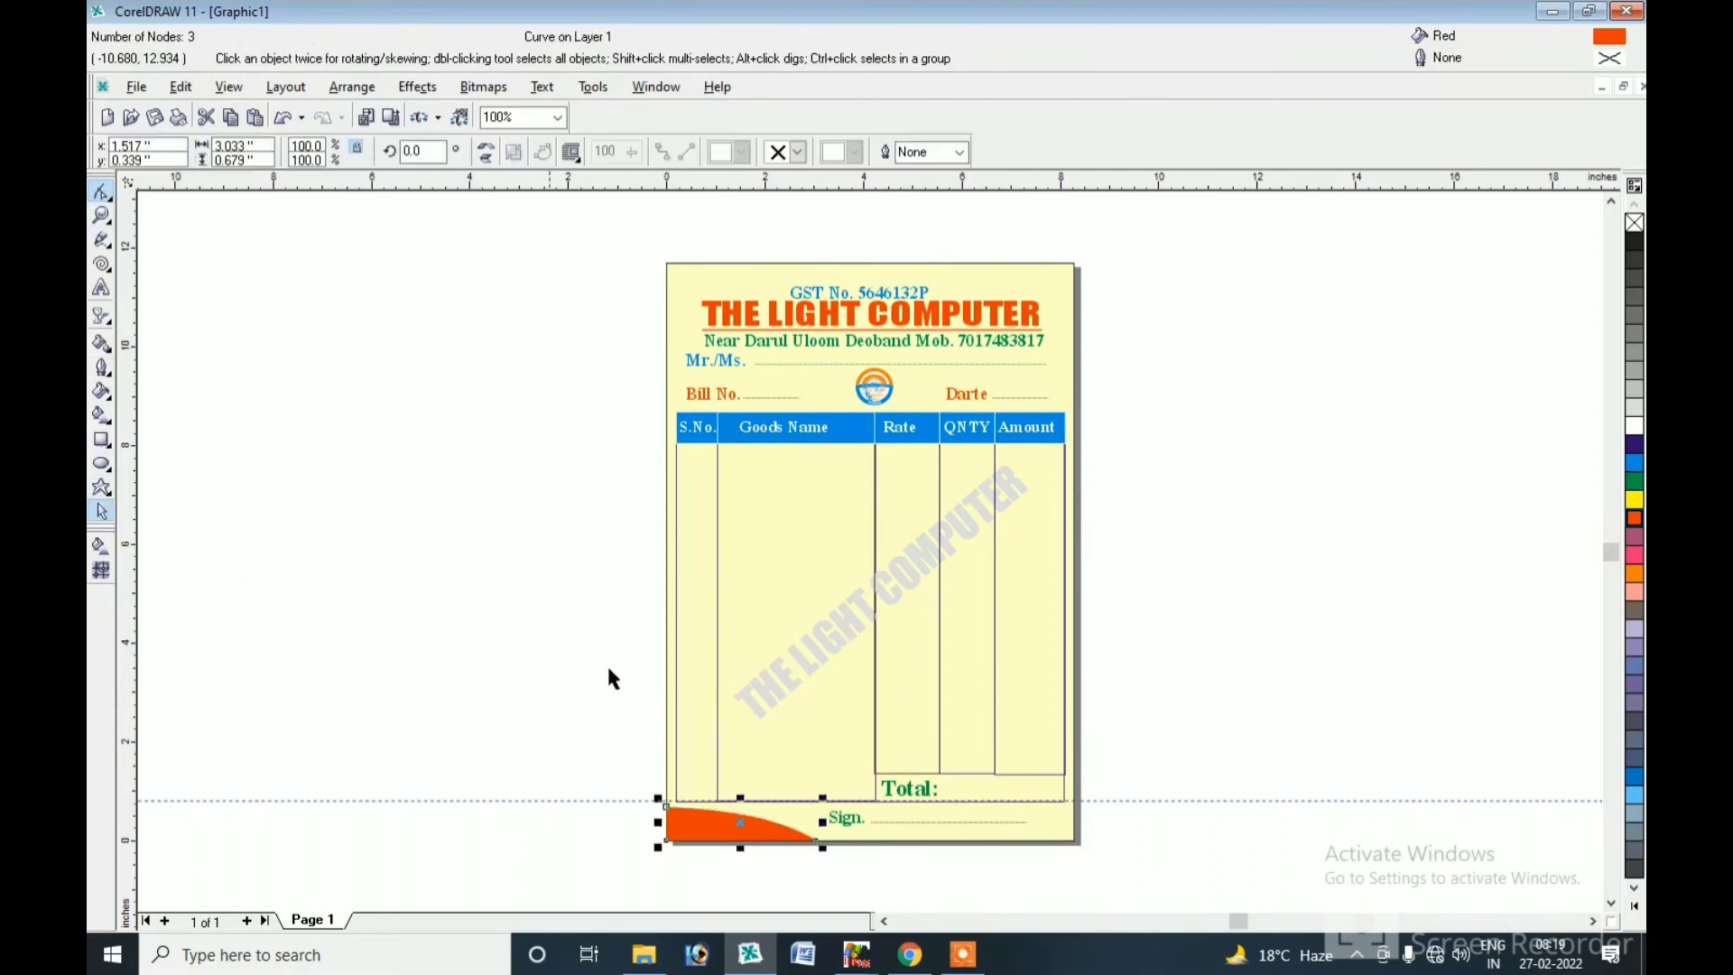
{"action": "left_click", "coordinate": [1634, 407]}
{"action": "left_click_drag", "start_coordinate": [816, 801], "coordinate": [805, 801]}
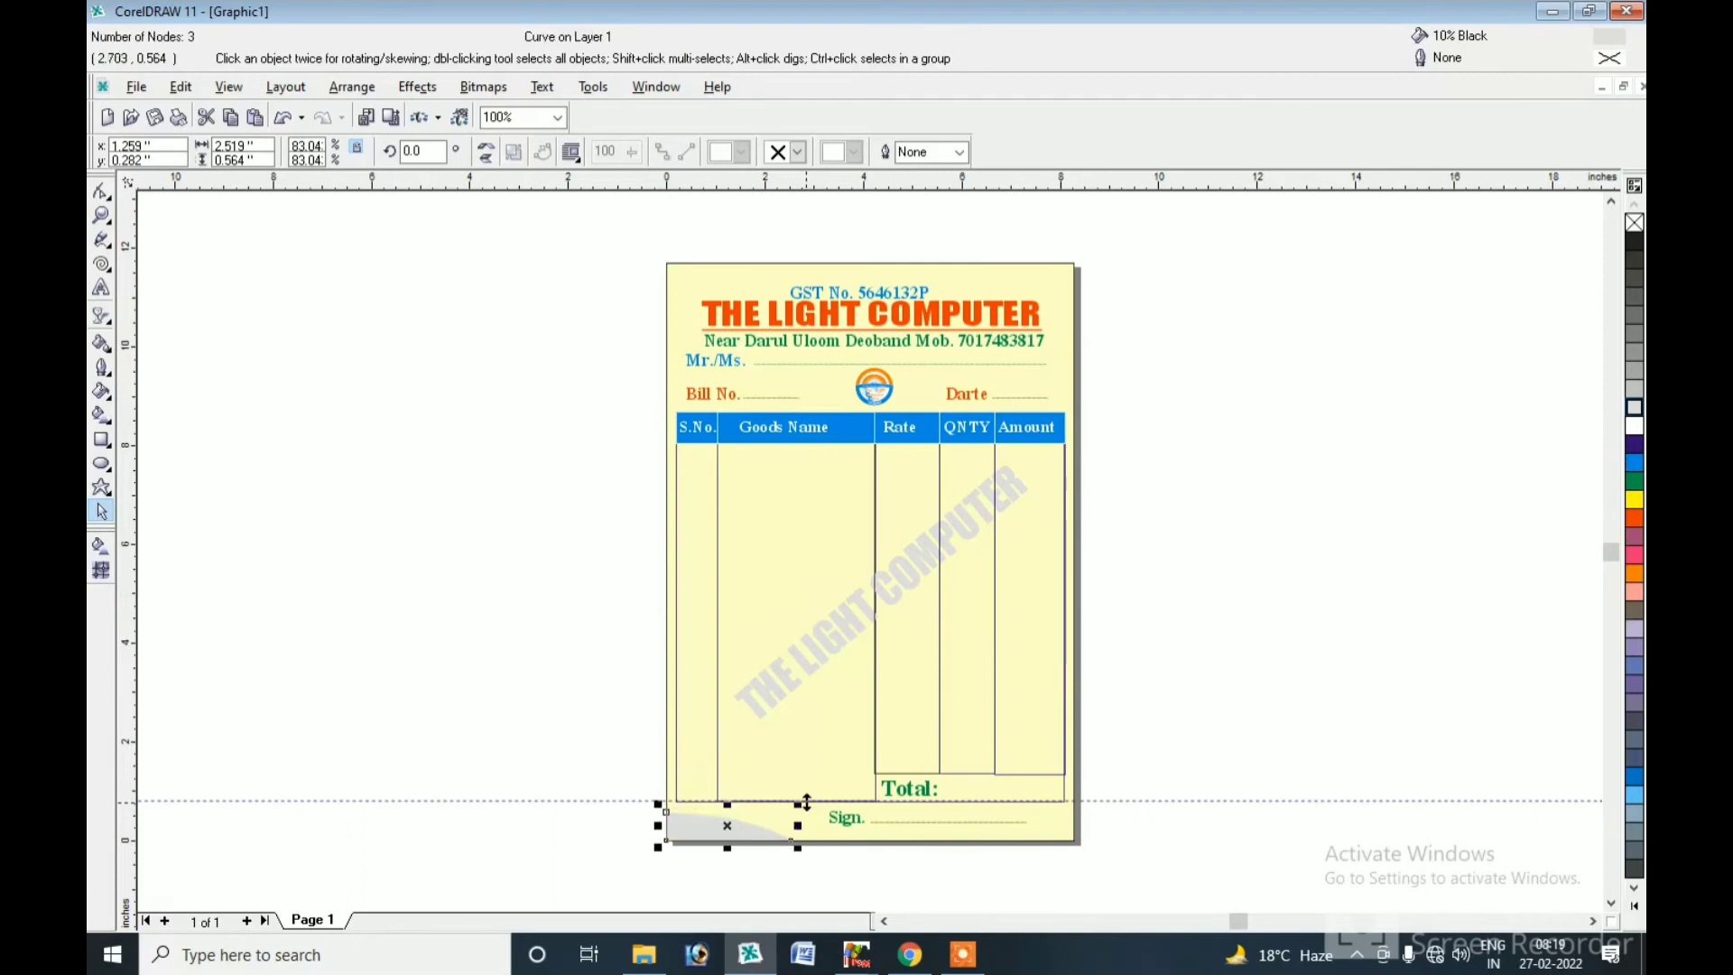
{"action": "key", "text": "ctrl+z"}
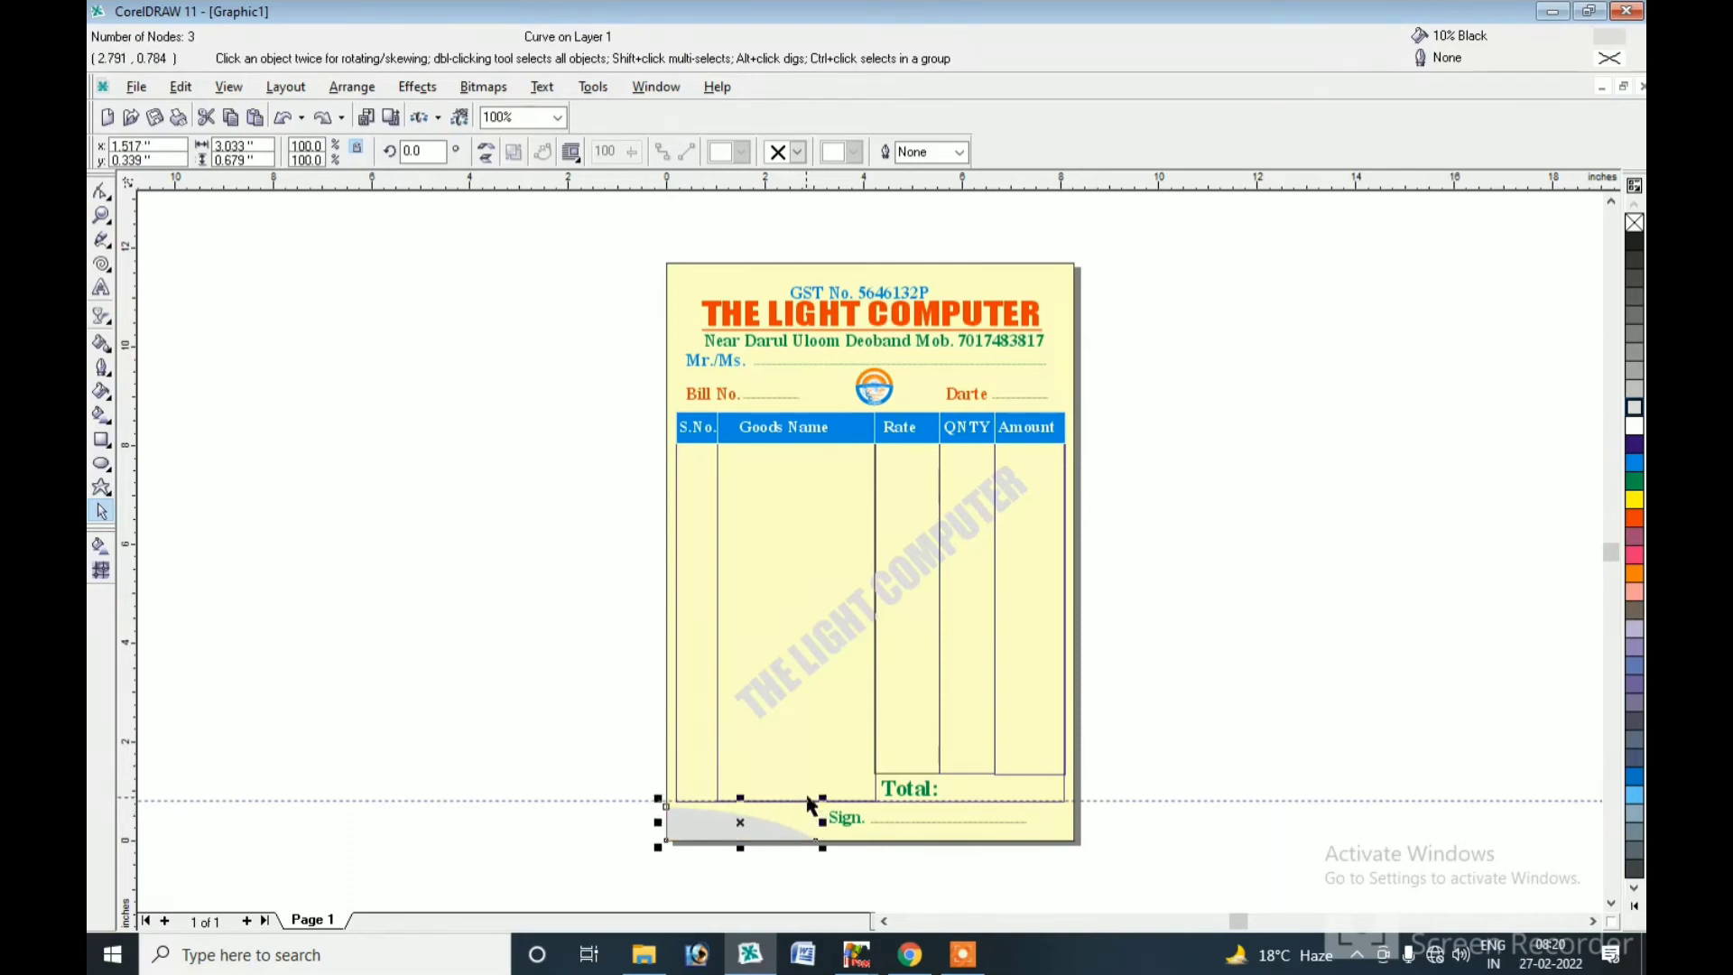
{"action": "mouse_move", "coordinate": [822, 797]}
{"action": "left_mouse_down"}
{"action": "mouse_move", "coordinate": [843, 793]}
{"action": "mouse_move", "coordinate": [822, 796]}
{"action": "left_mouse_up"}
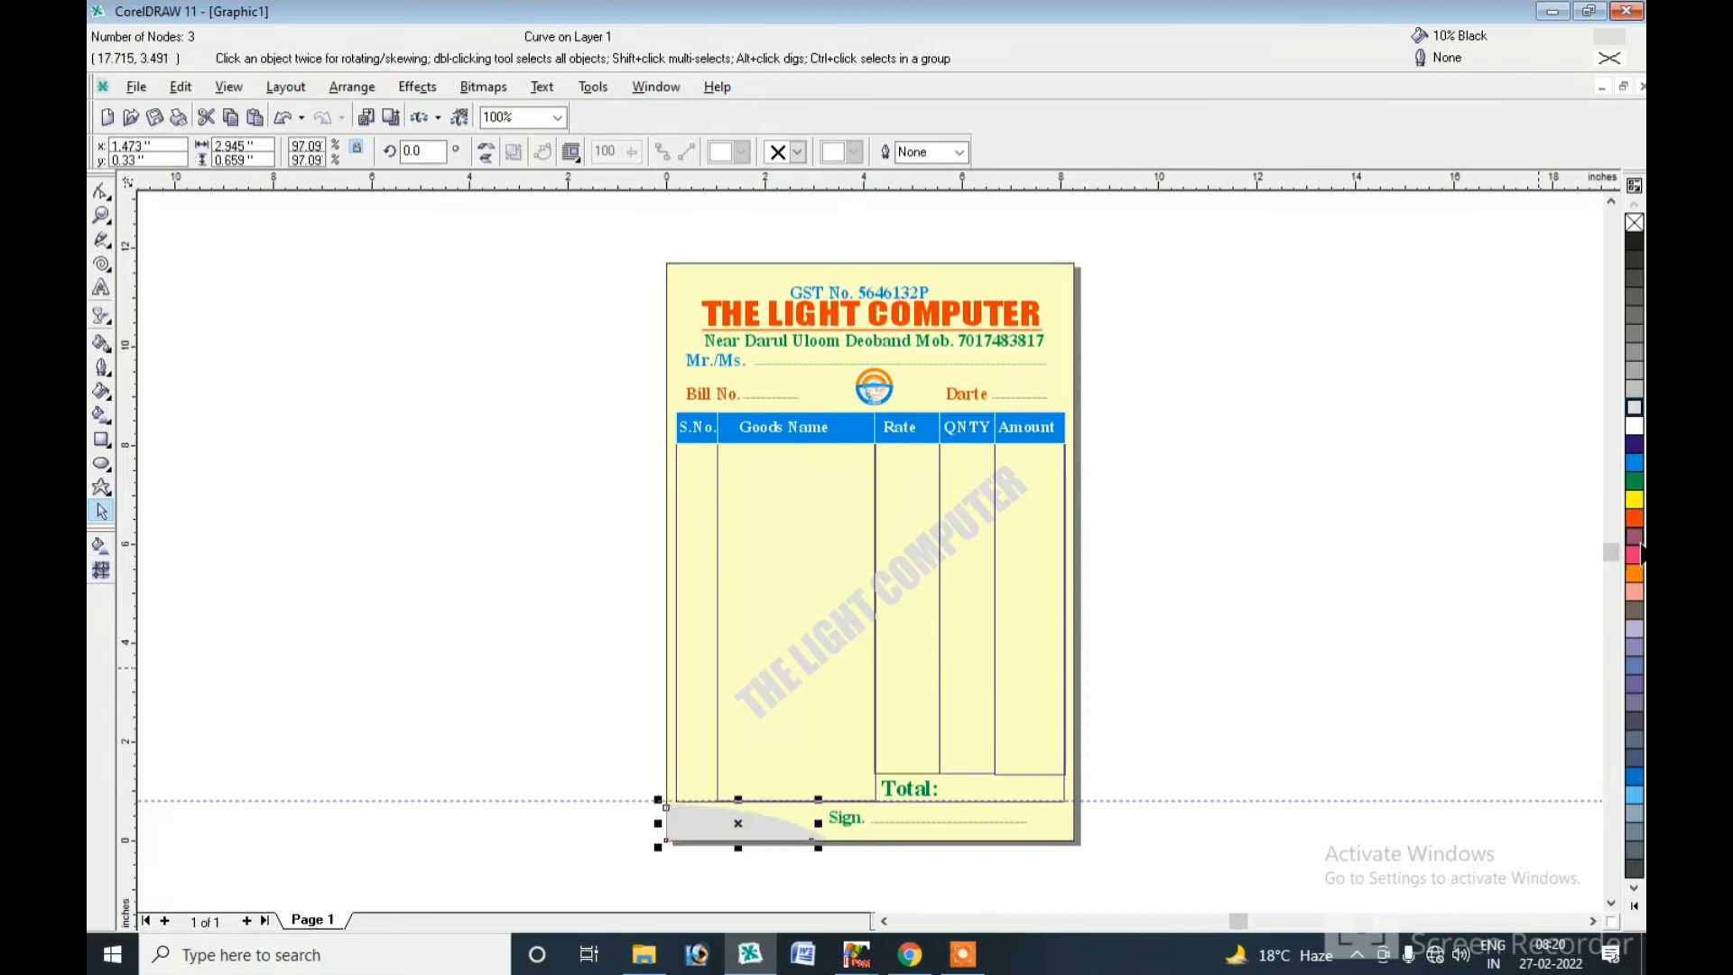
{"action": "left_click", "coordinate": [1634, 517]}
Place a vertically mirrored copy of the swoosh at the top-right corner.
{"action": "left_click_drag", "start_coordinate": [606, 868], "coordinate": [852, 791]}
{"action": "left_click_drag", "start_coordinate": [748, 850], "coordinate": [985, 290]}
{"action": "left_click", "coordinate": [1209, 352]}
Nudge the GST No. 5646132P line up and tint THE LIGHT COMPUTER watermark Ghost Green.
{"action": "left_click", "coordinate": [873, 303]}
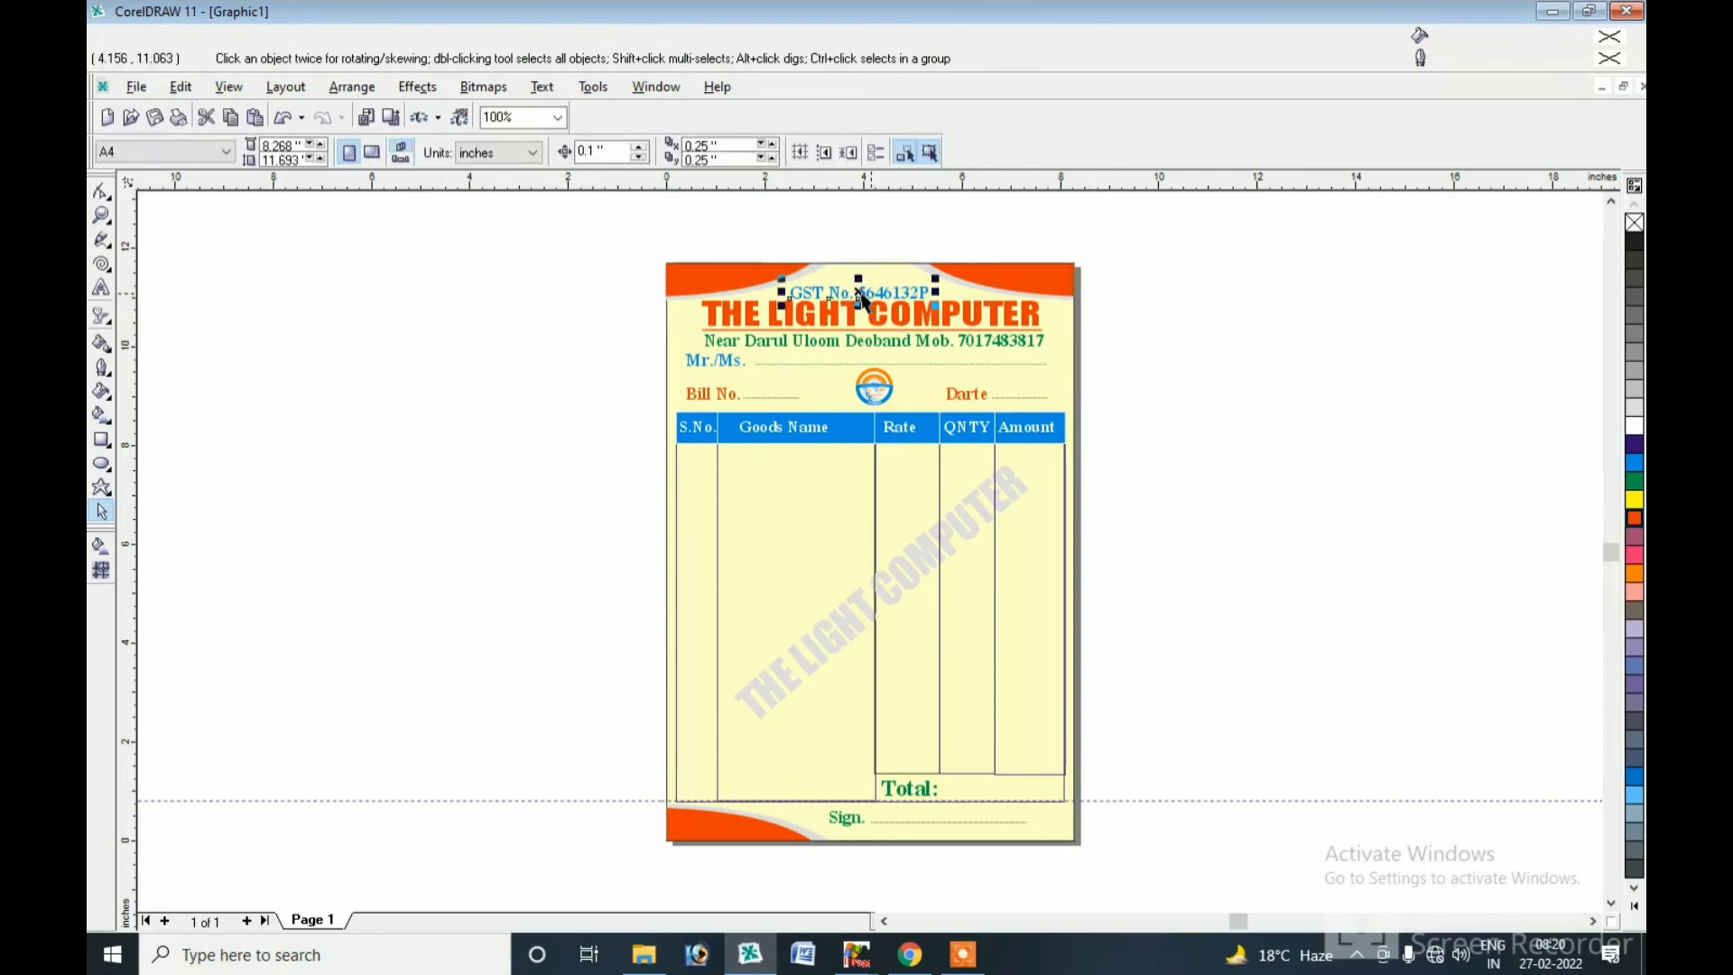
{"action": "left_click_drag", "start_coordinate": [862, 298], "coordinate": [862, 290]}
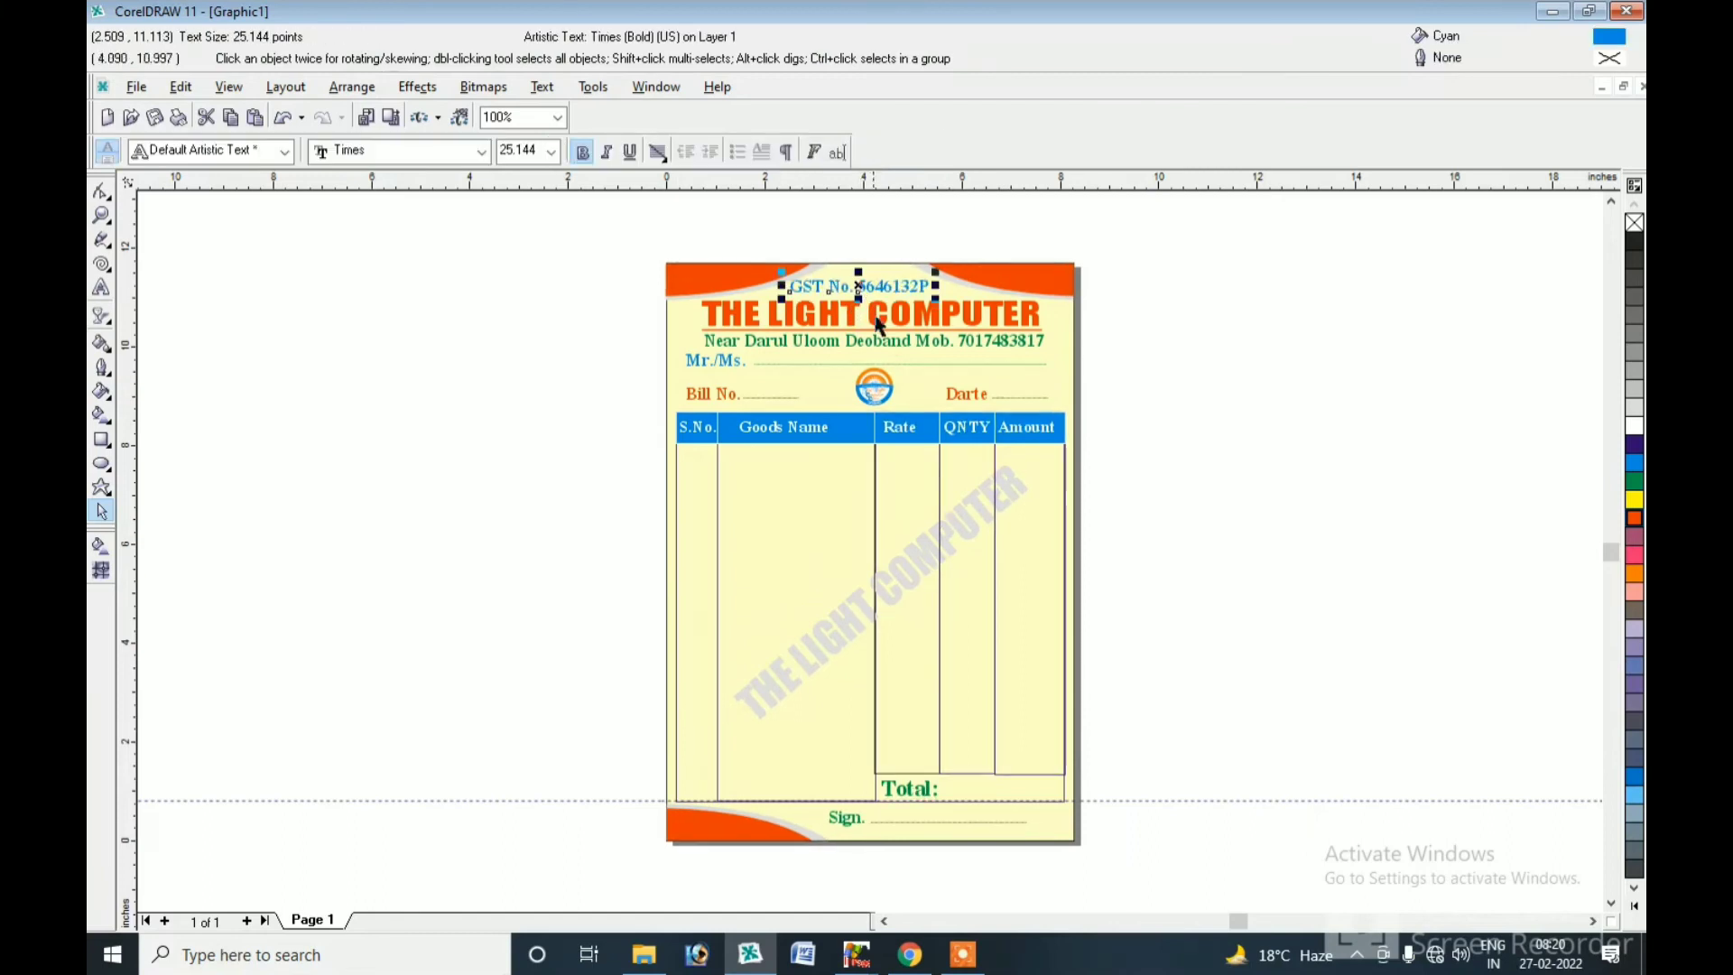
{"action": "left_click", "coordinate": [950, 523]}
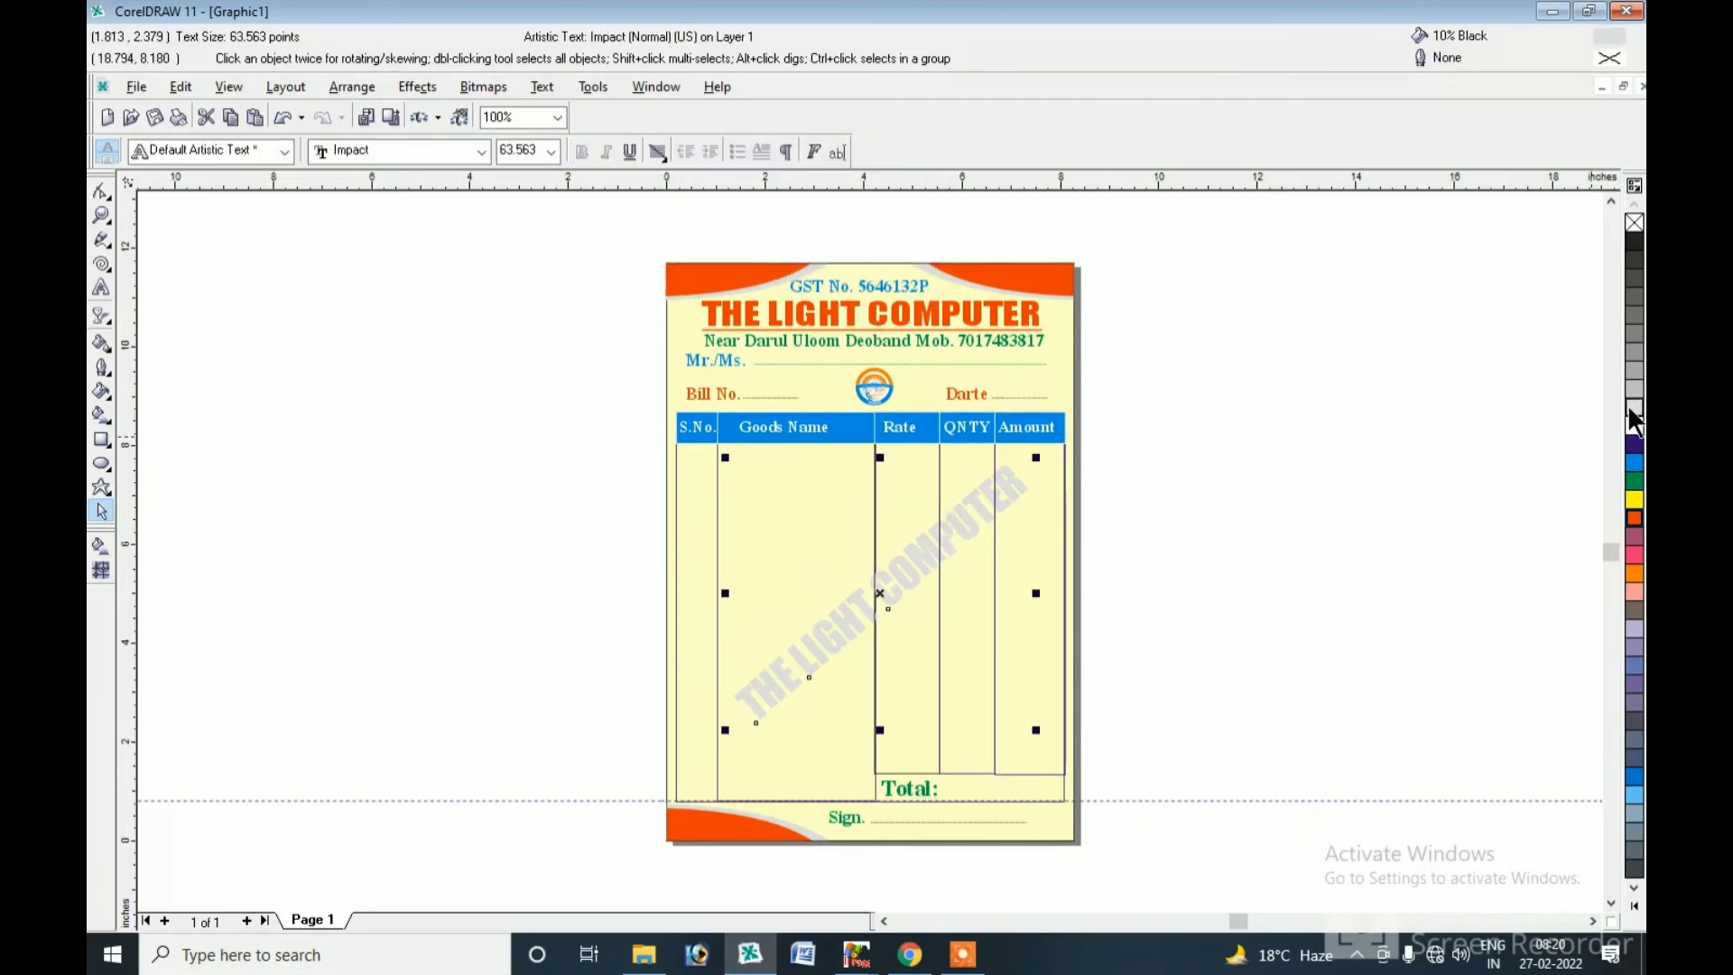
{"action": "left_click", "coordinate": [1635, 463]}
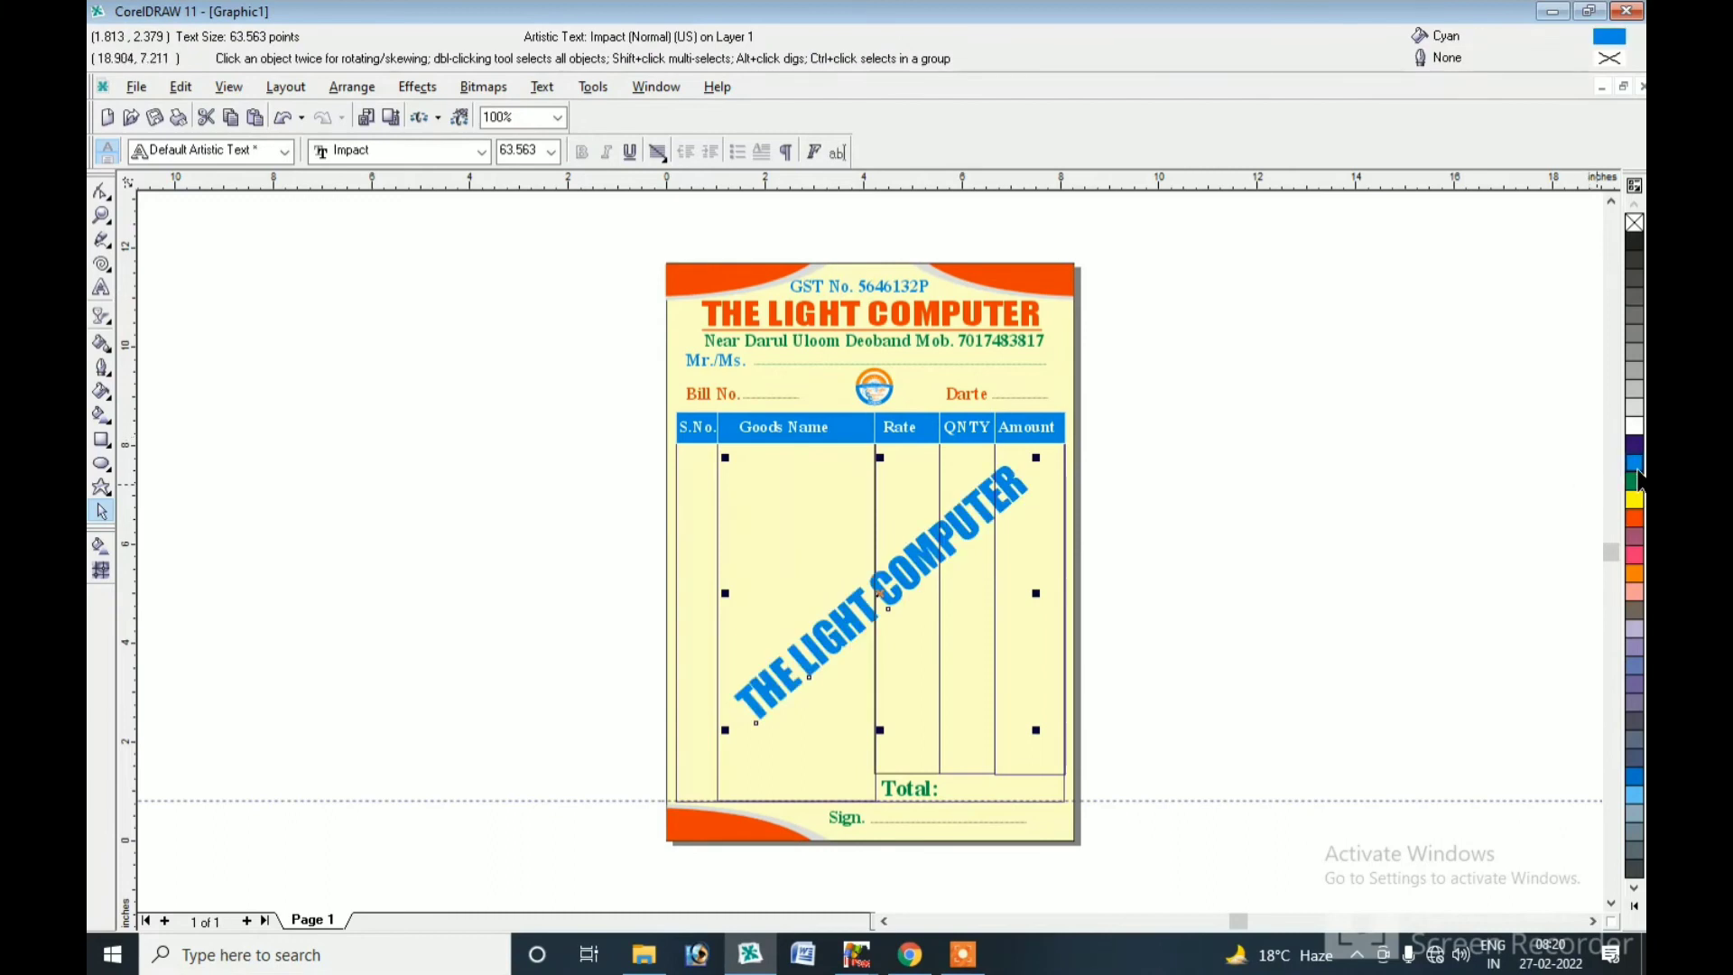
{"action": "left_click_drag", "start_coordinate": [1636, 474], "coordinate": [1536, 484]}
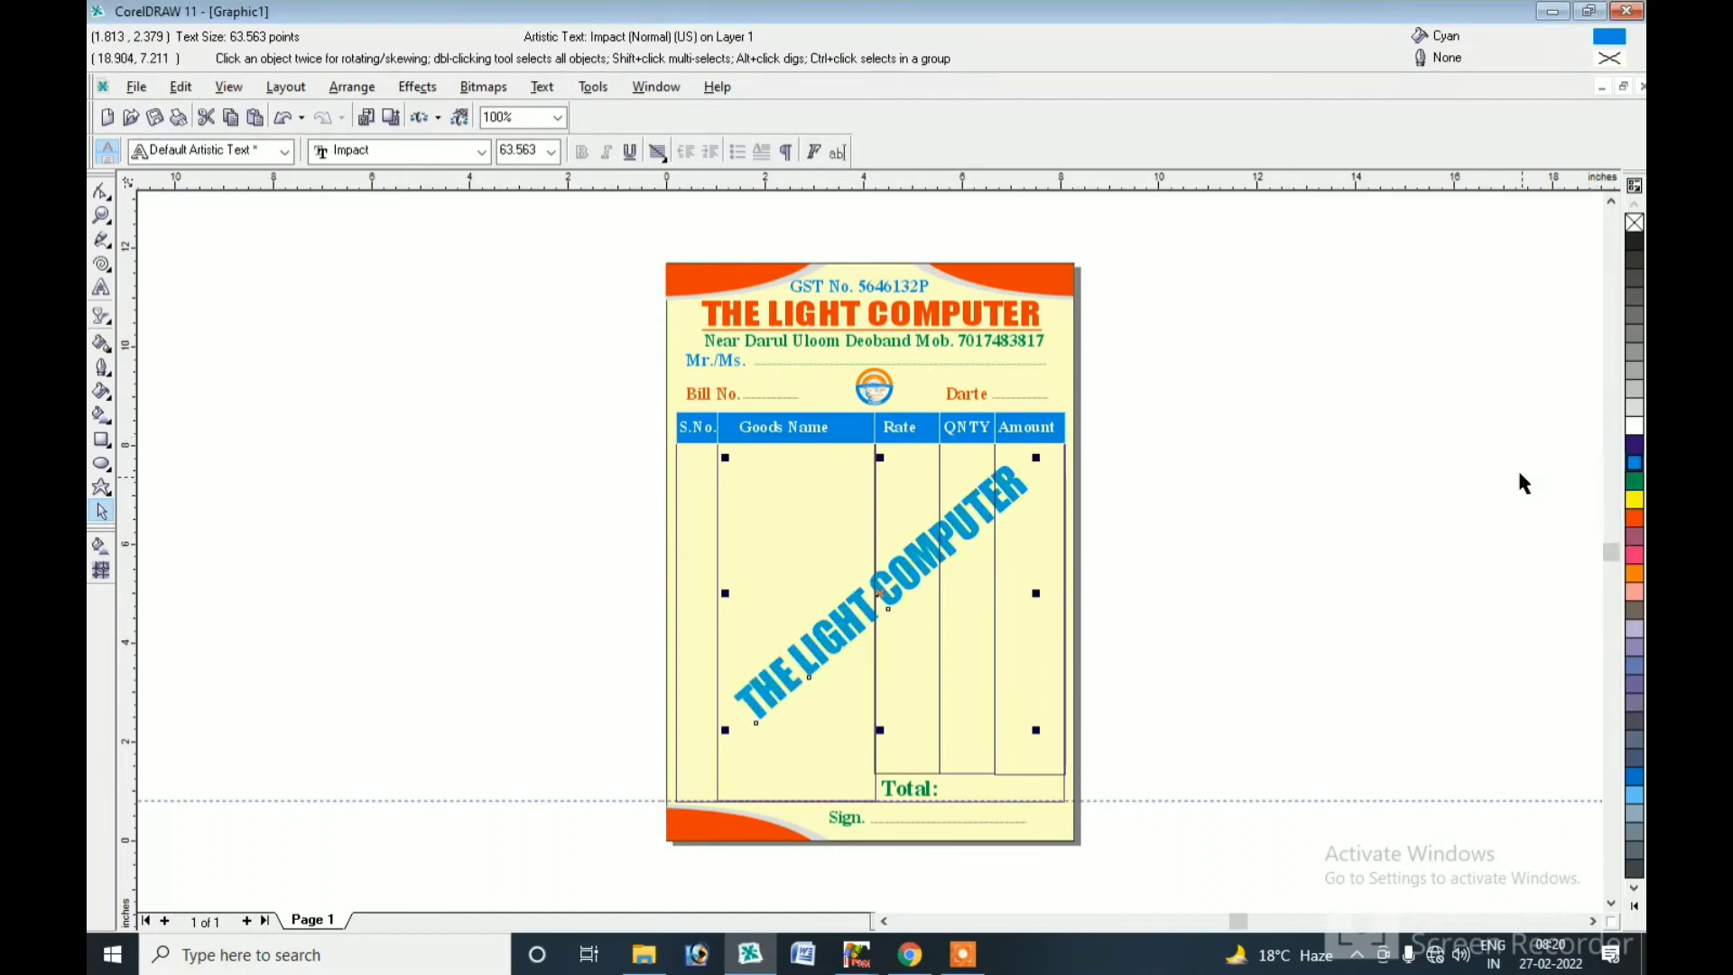
{"action": "left_click", "coordinate": [1635, 905]}
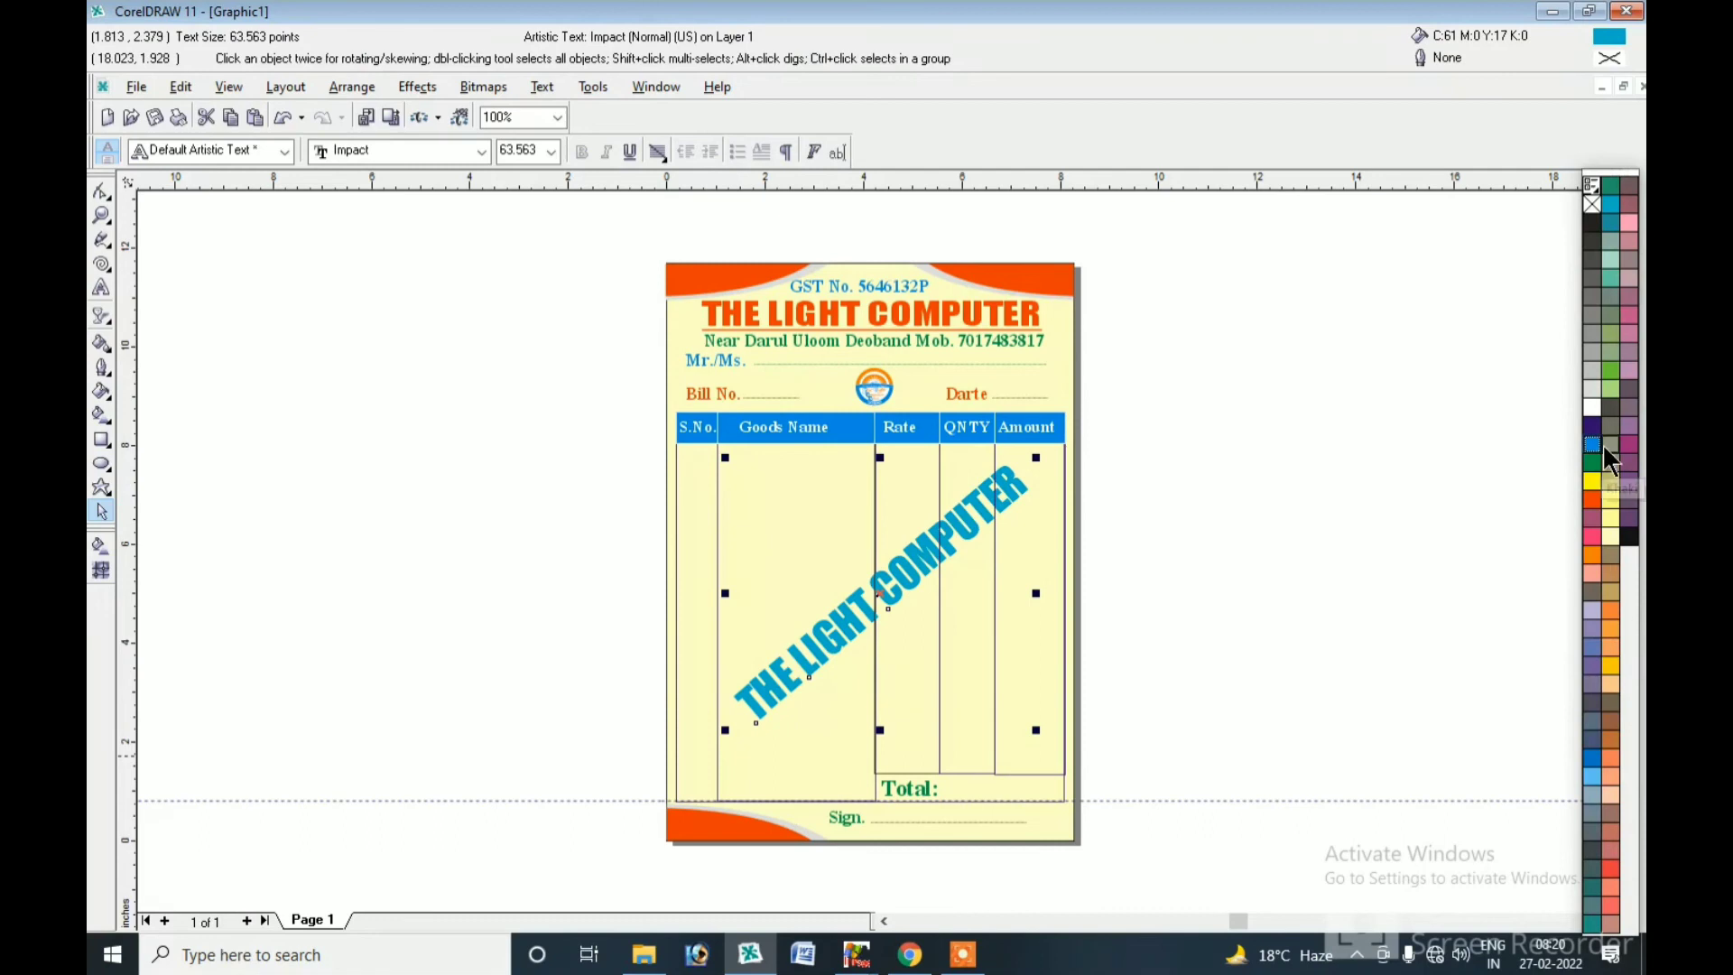
{"action": "left_click", "coordinate": [1611, 261]}
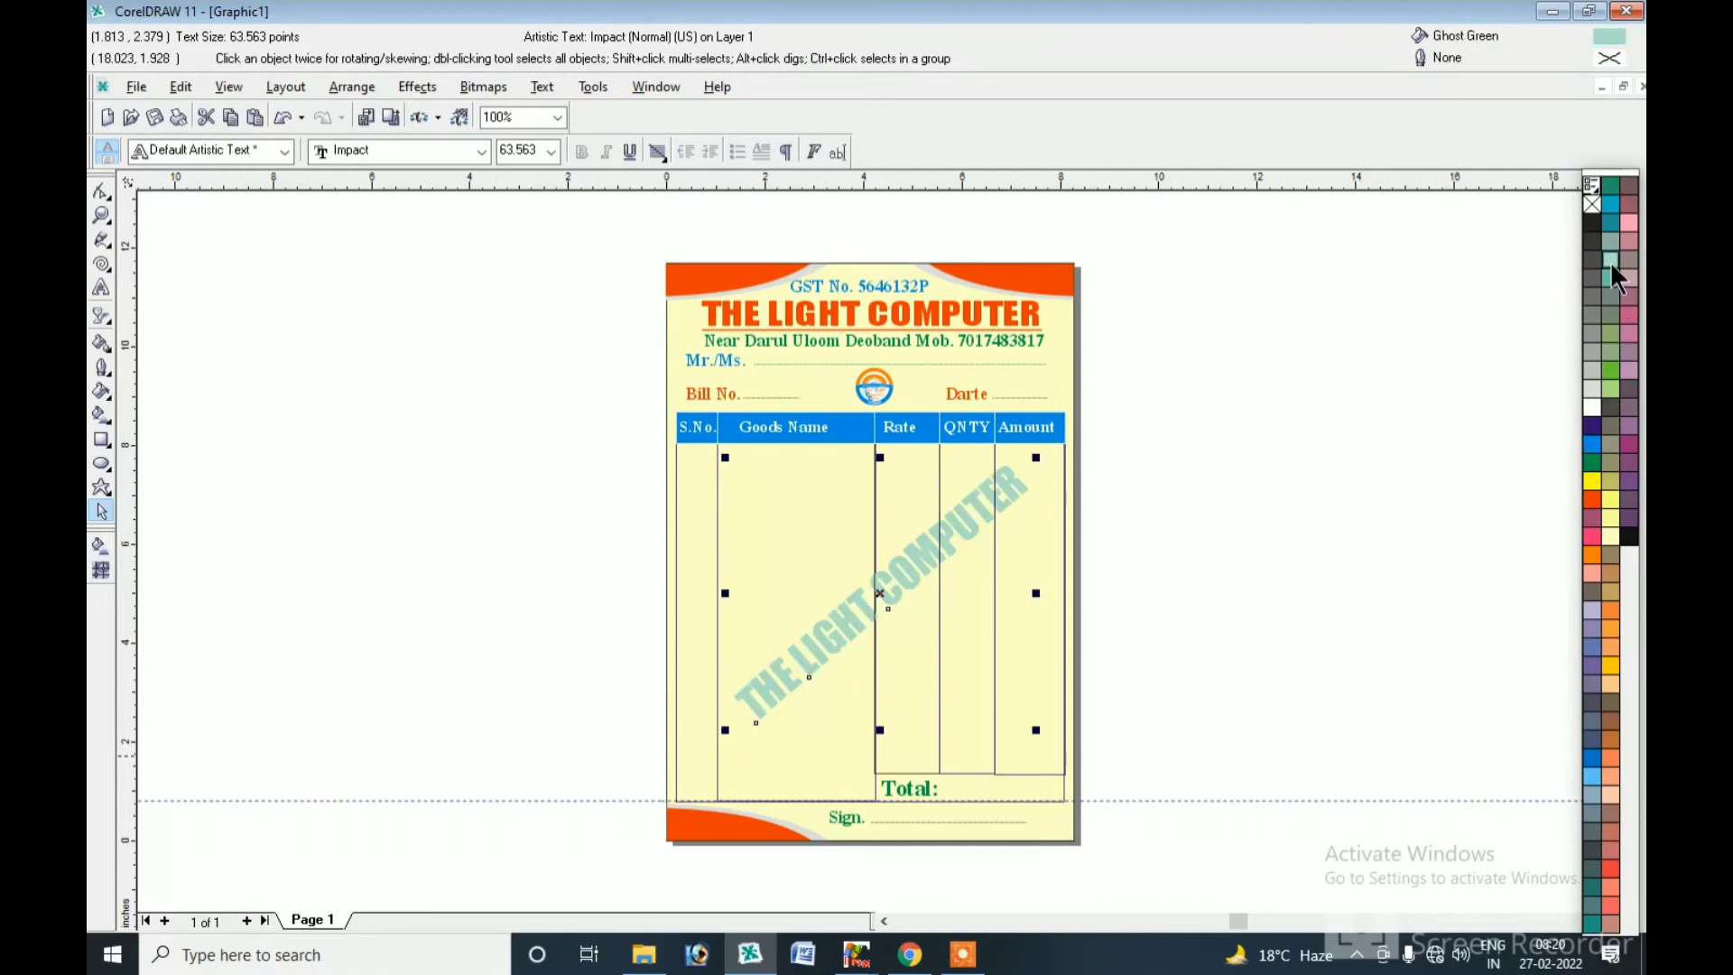
{"action": "left_click", "coordinate": [823, 533]}
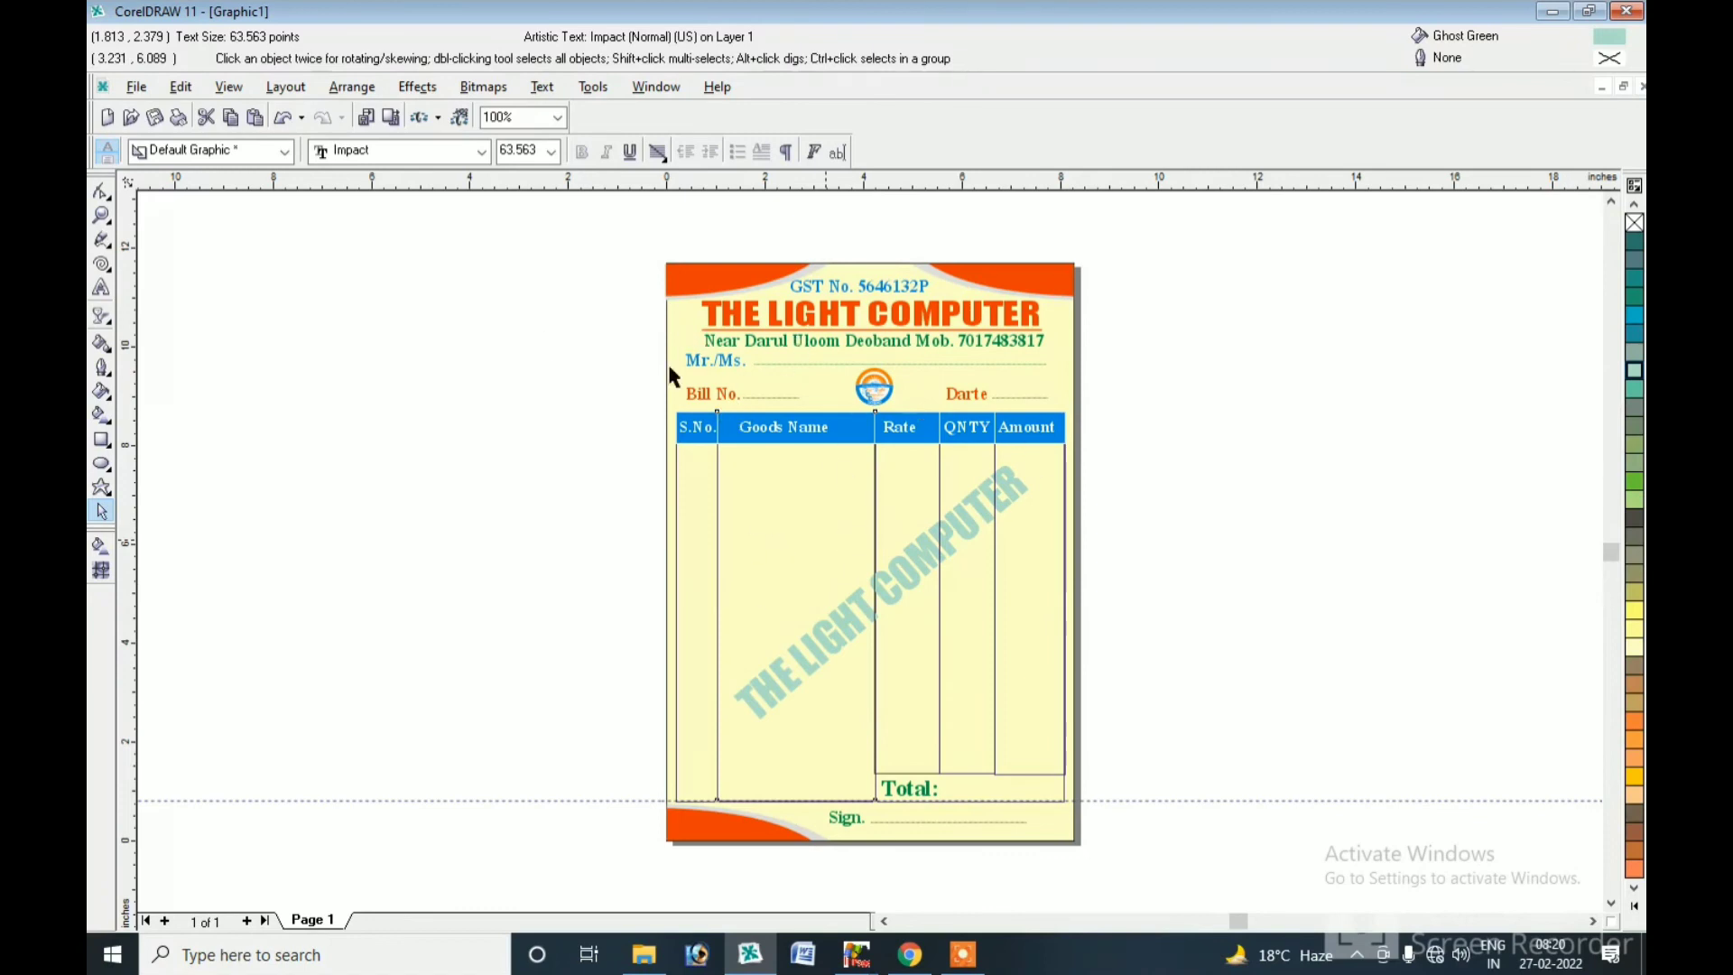
{"action": "left_click", "coordinate": [746, 565]}
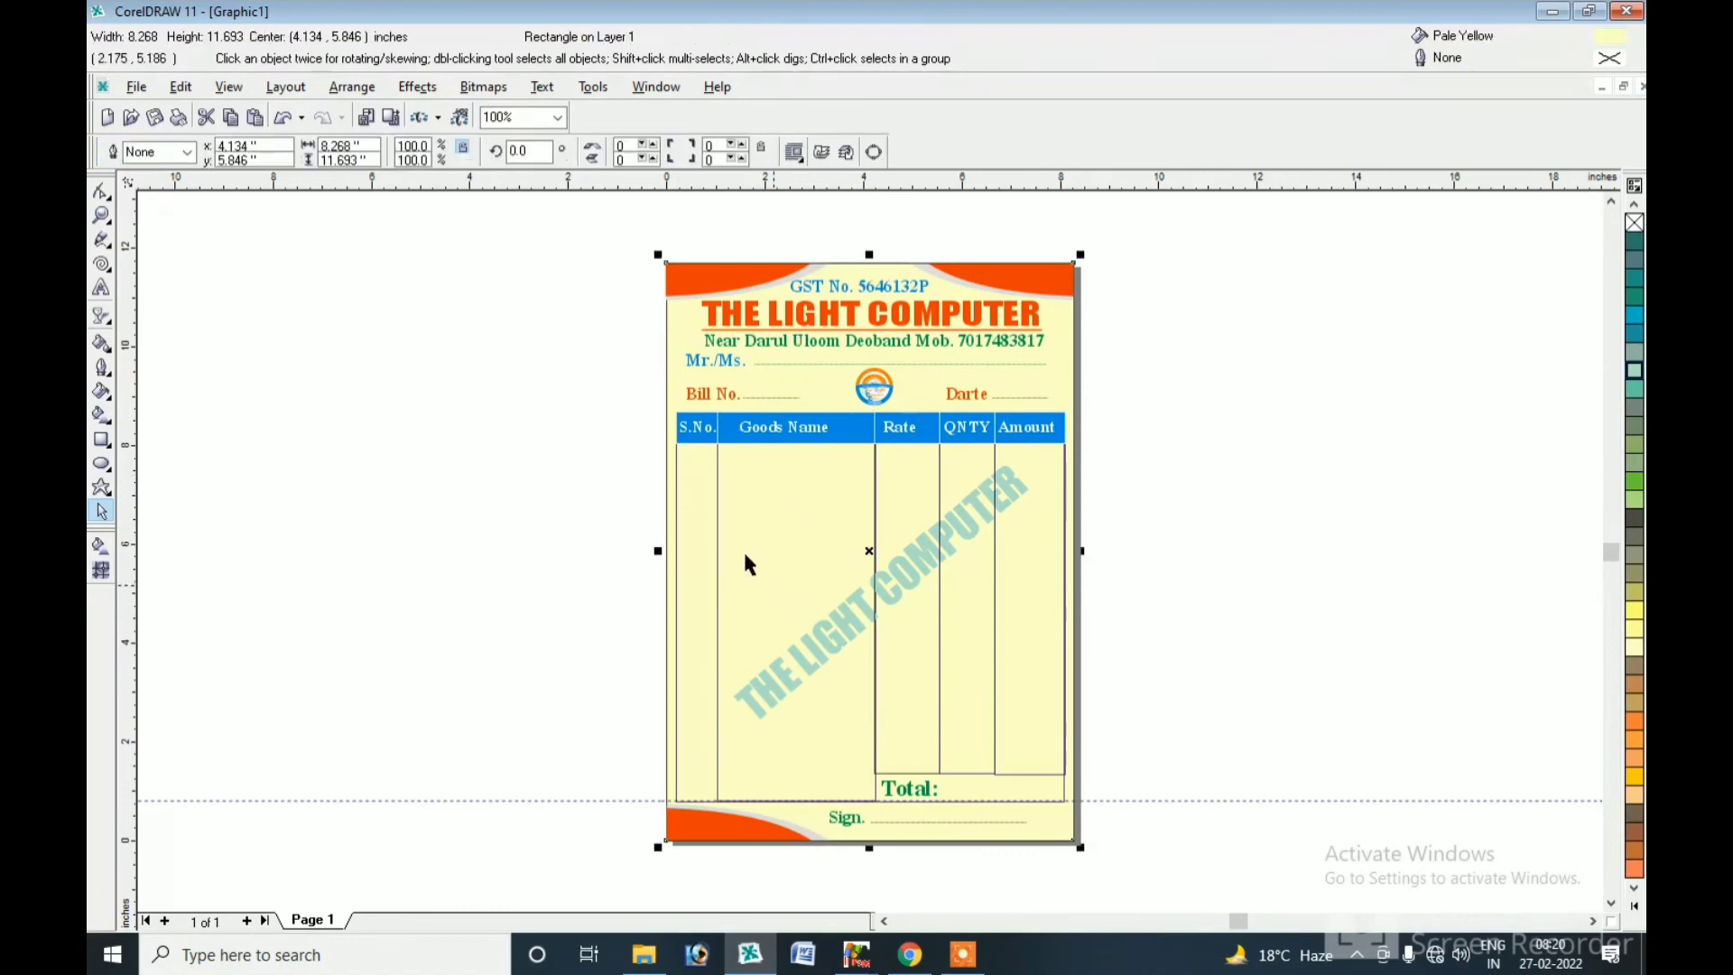
Apply a linear fountain fill to the background, fading from pale yellow at the top to white.
{"action": "left_click", "coordinate": [101, 546]}
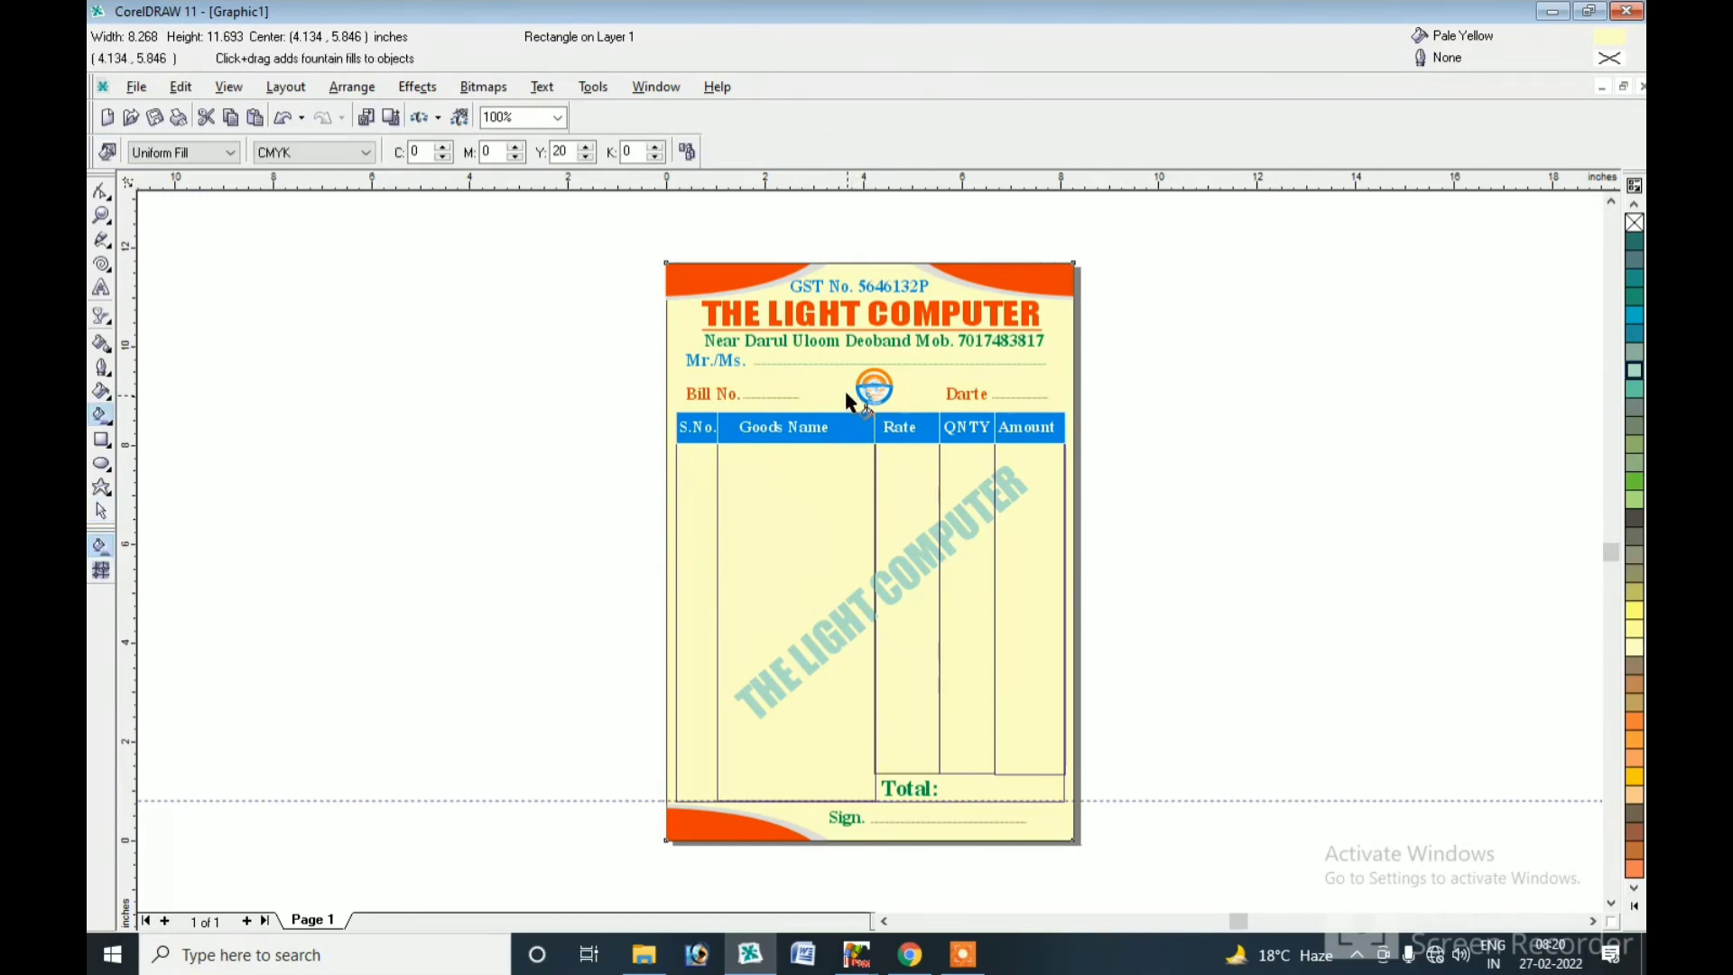
{"action": "left_click_drag", "start_coordinate": [845, 388], "coordinate": [842, 672]}
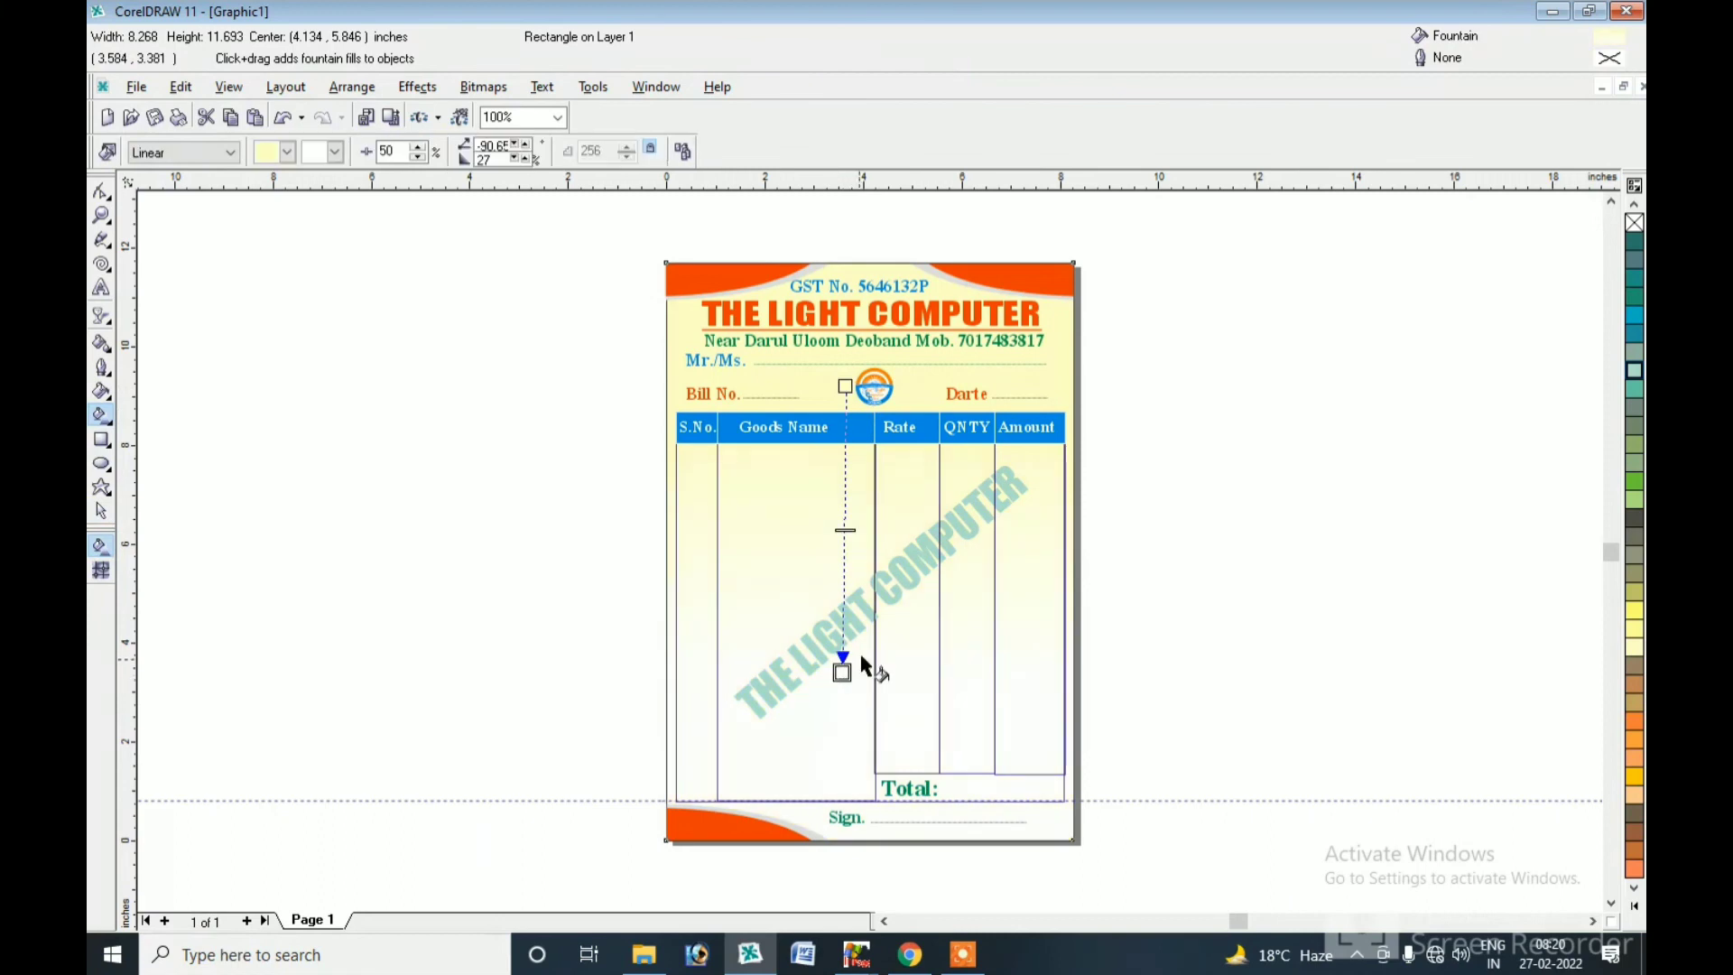
{"action": "left_click_drag", "start_coordinate": [845, 386], "coordinate": [840, 360]}
{"action": "left_click_drag", "start_coordinate": [842, 672], "coordinate": [833, 579]}
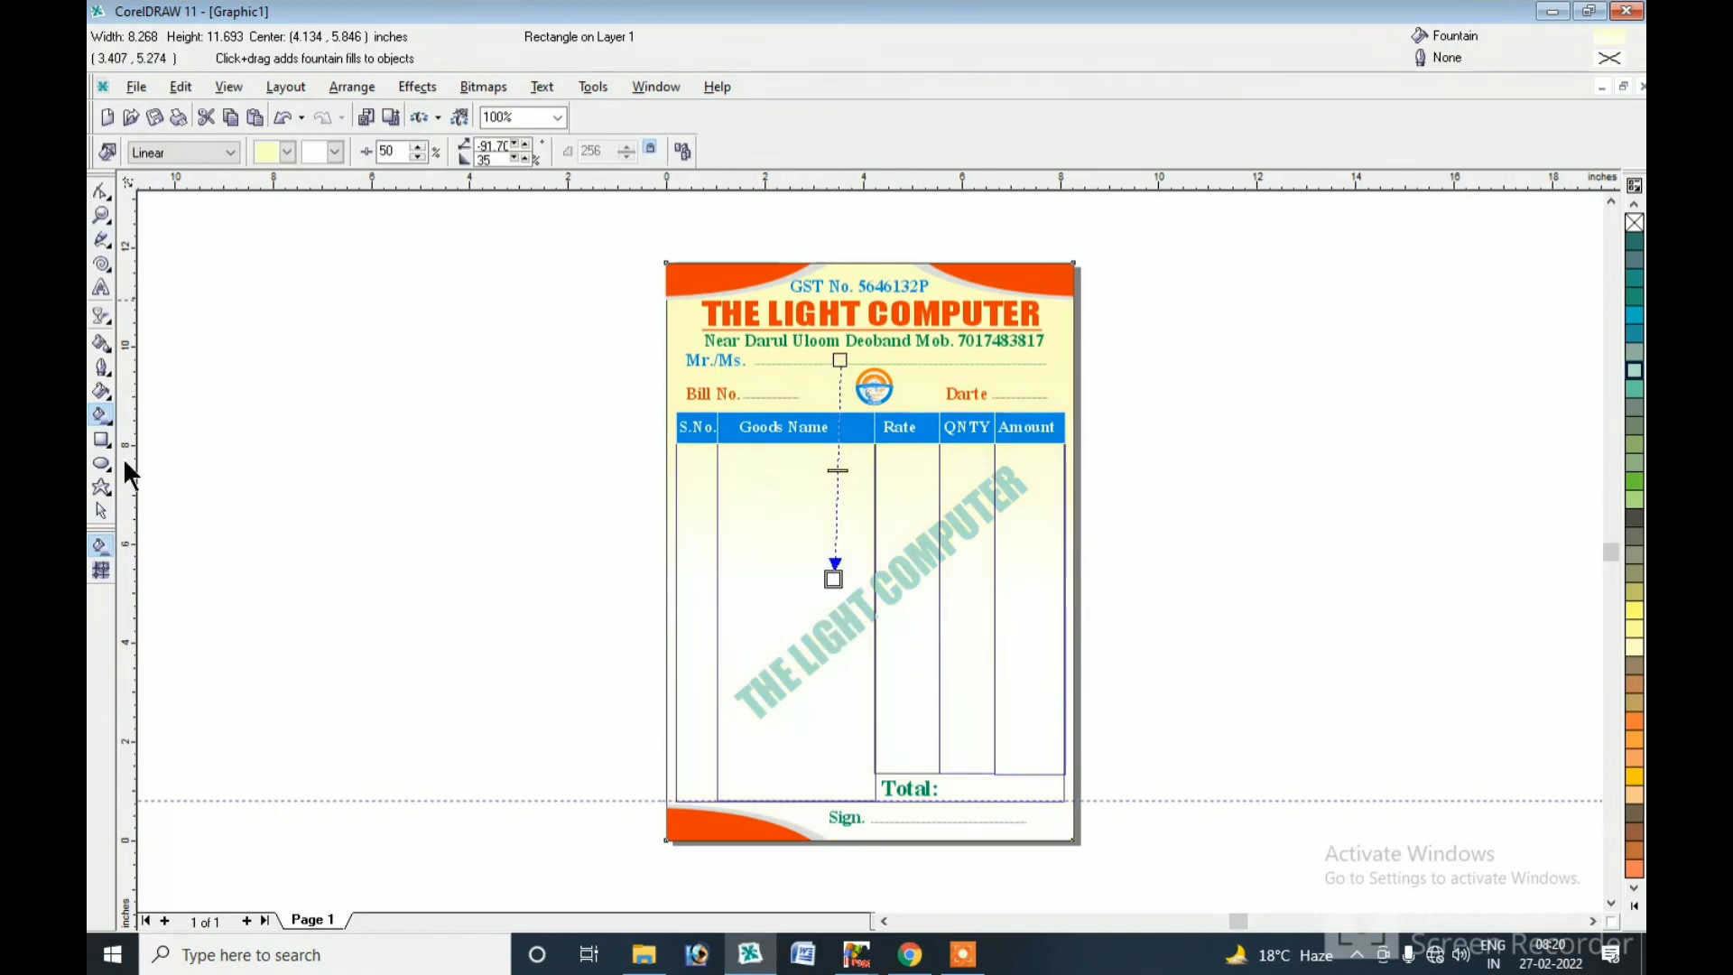
{"action": "left_click", "coordinate": [102, 511]}
{"action": "left_click", "coordinate": [566, 413]}
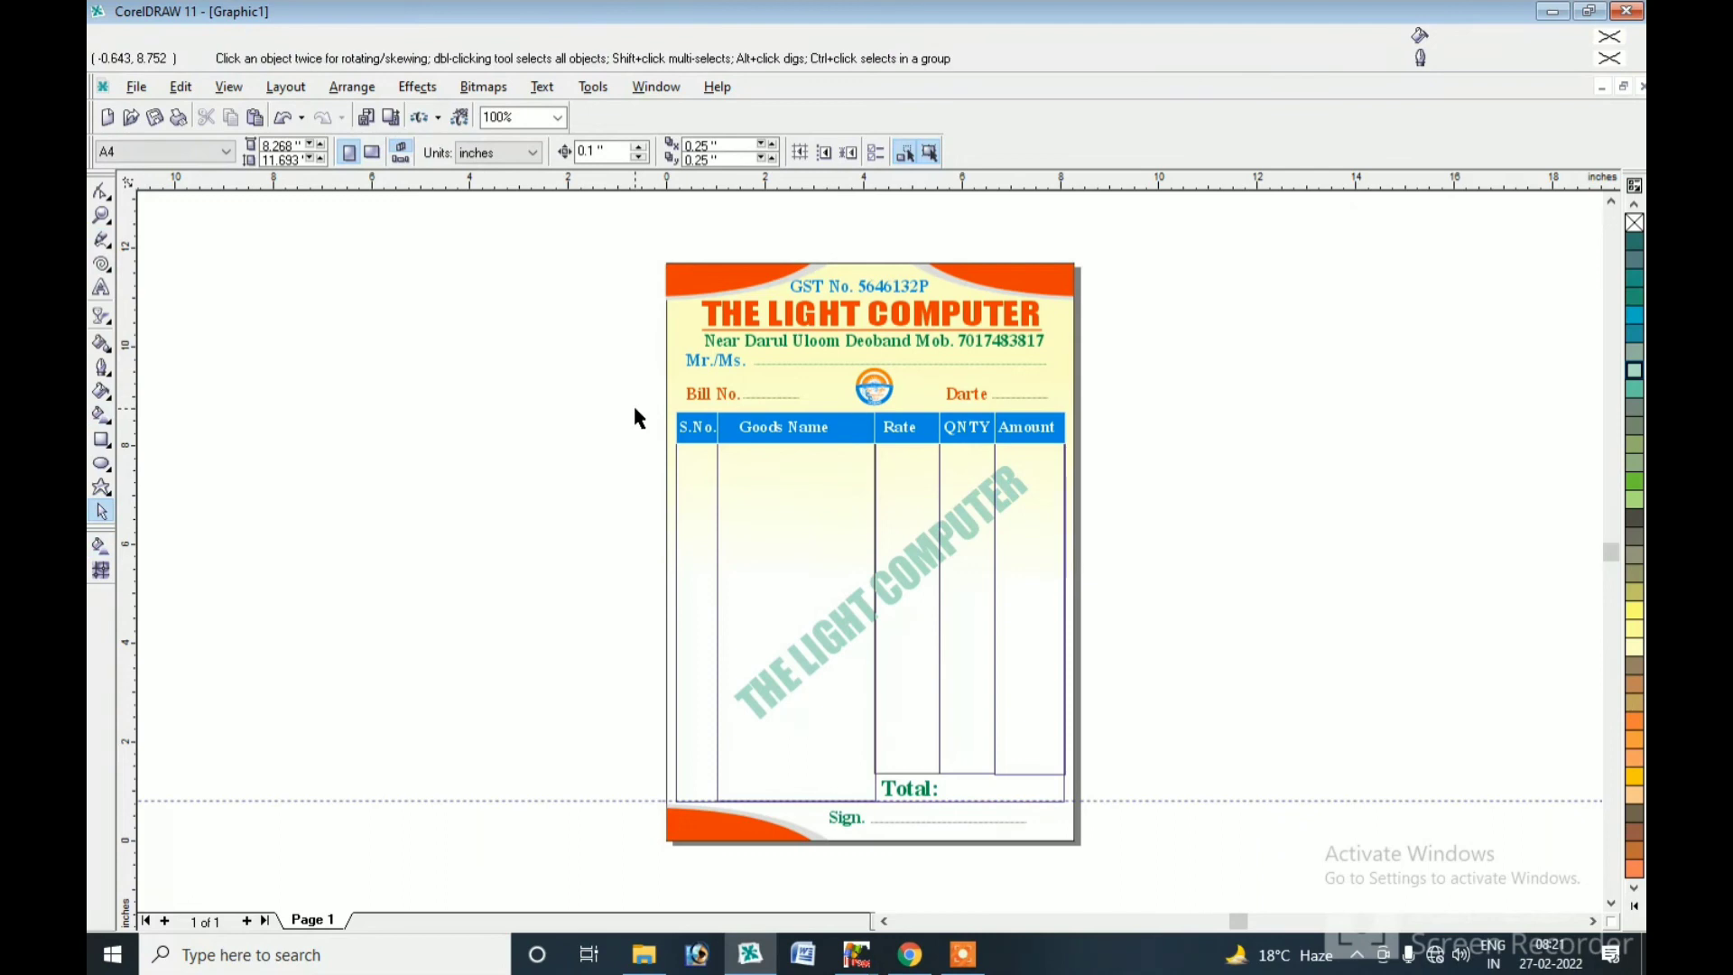
Switch the page to landscape orientation and zoom out to view the whole page.
{"action": "left_click_drag", "start_coordinate": [630, 260], "coordinate": [1106, 855]}
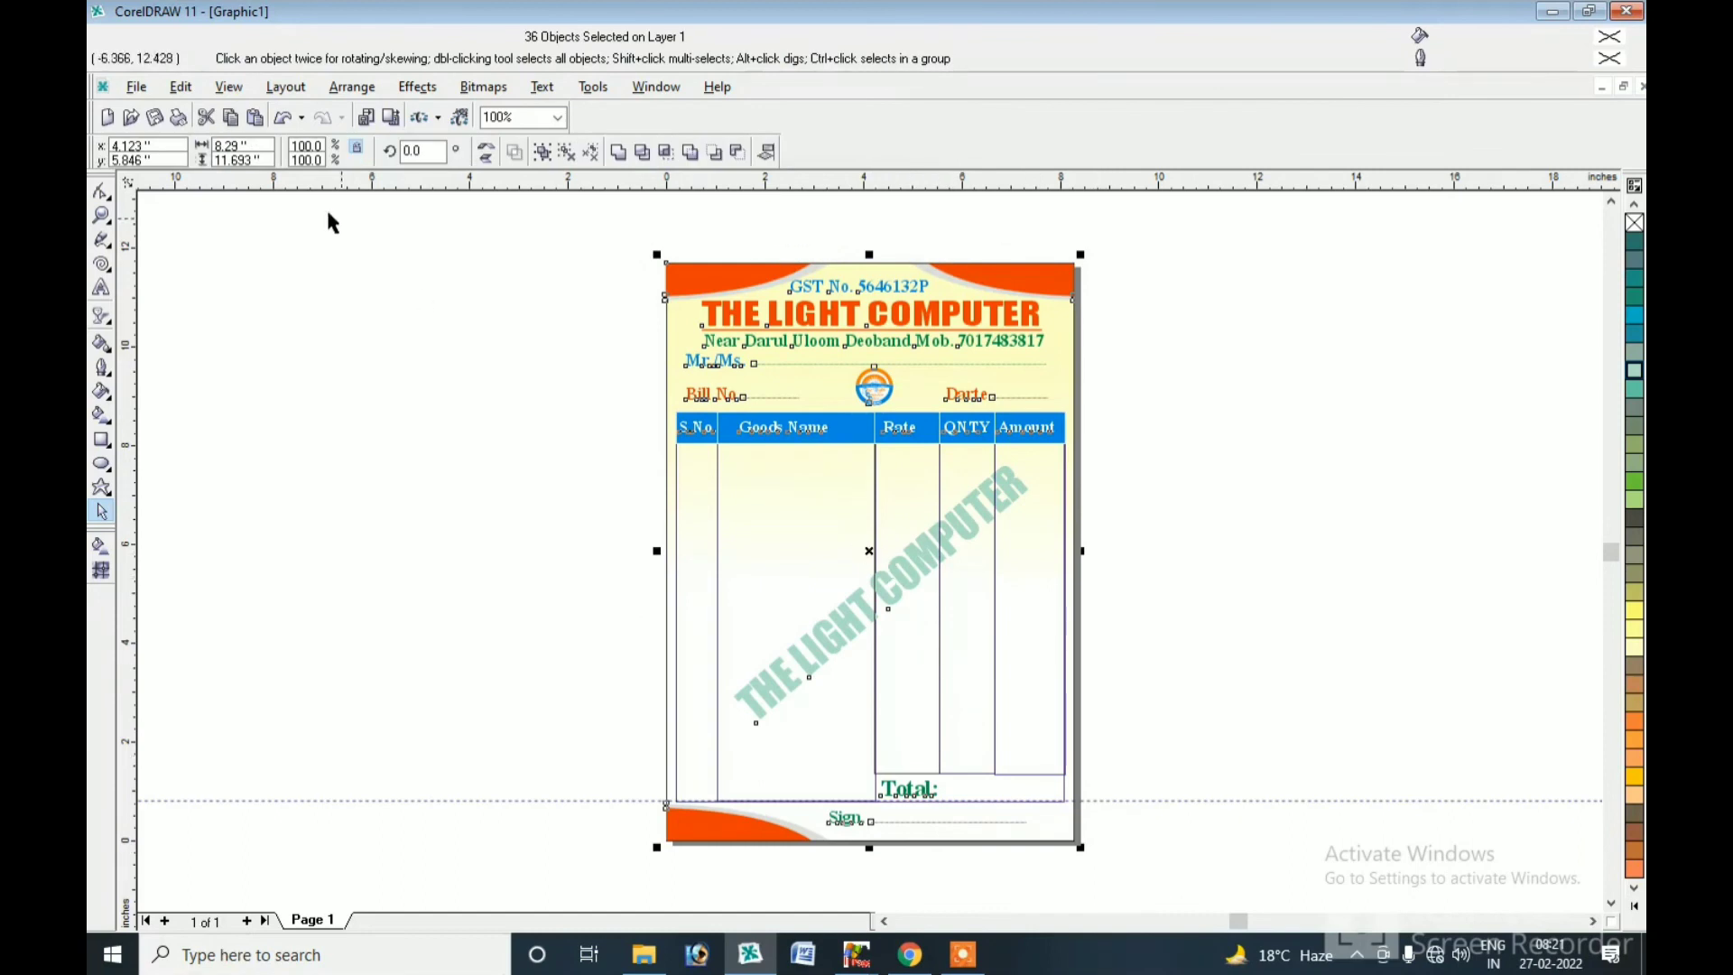
{"action": "left_click", "coordinate": [401, 287]}
{"action": "left_click", "coordinate": [372, 152]}
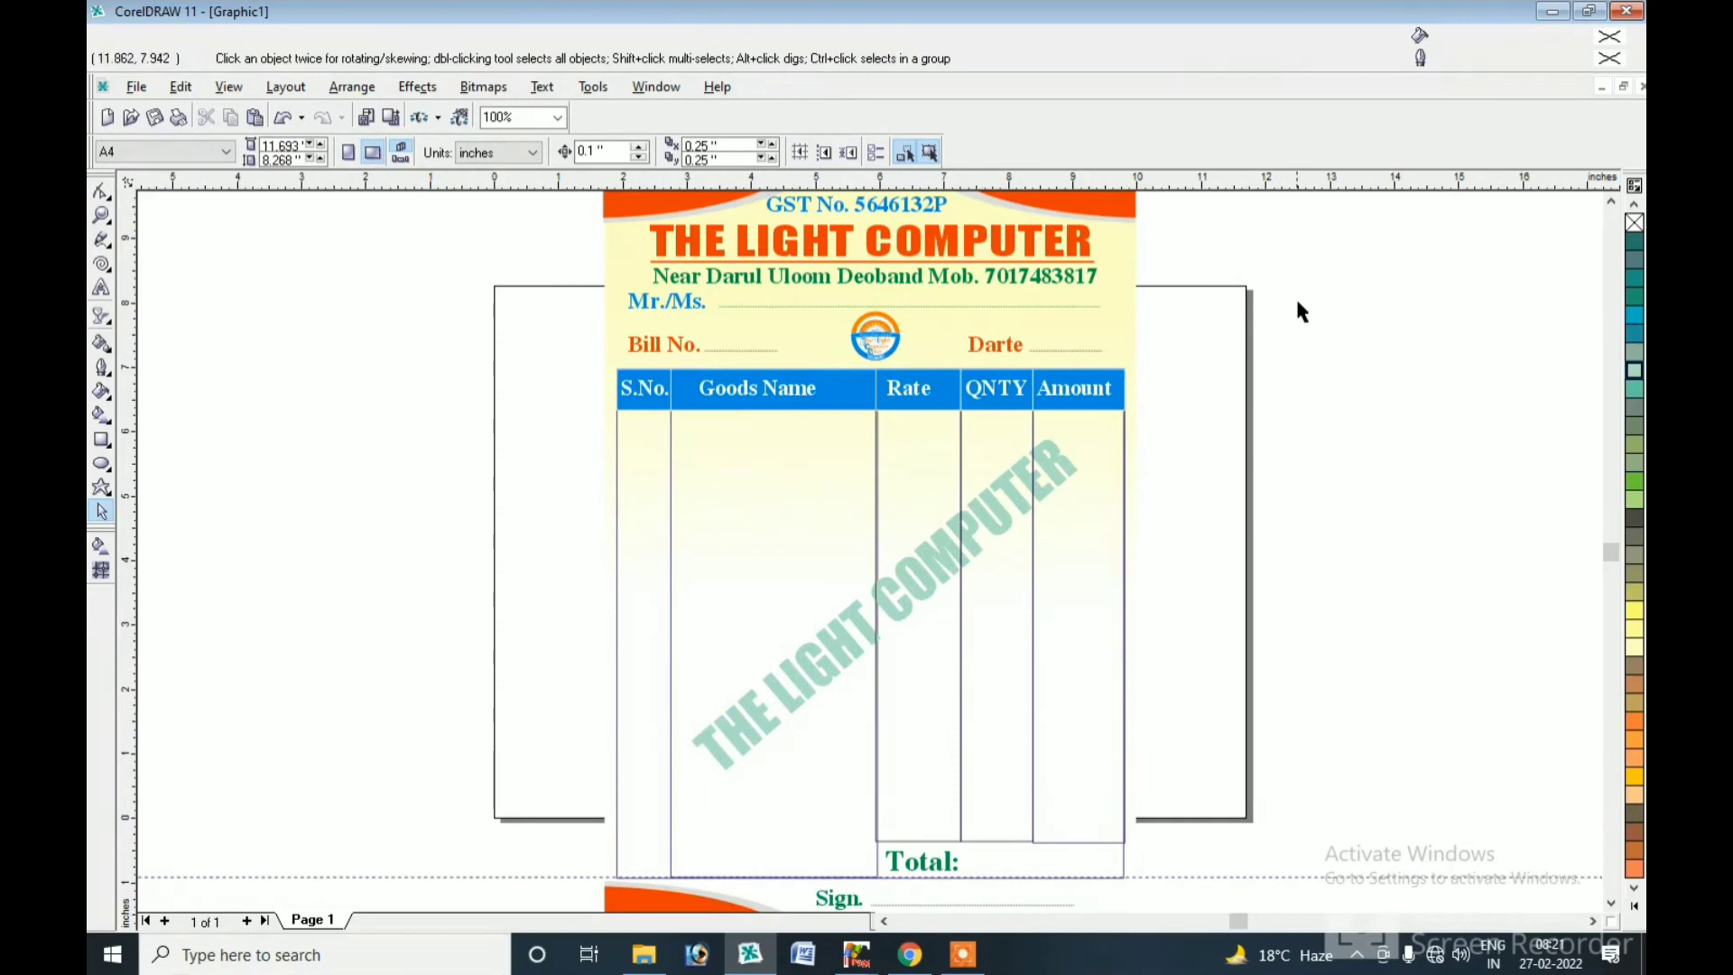
{"action": "left_click", "coordinate": [100, 217]}
{"action": "right_click", "coordinate": [533, 344]}
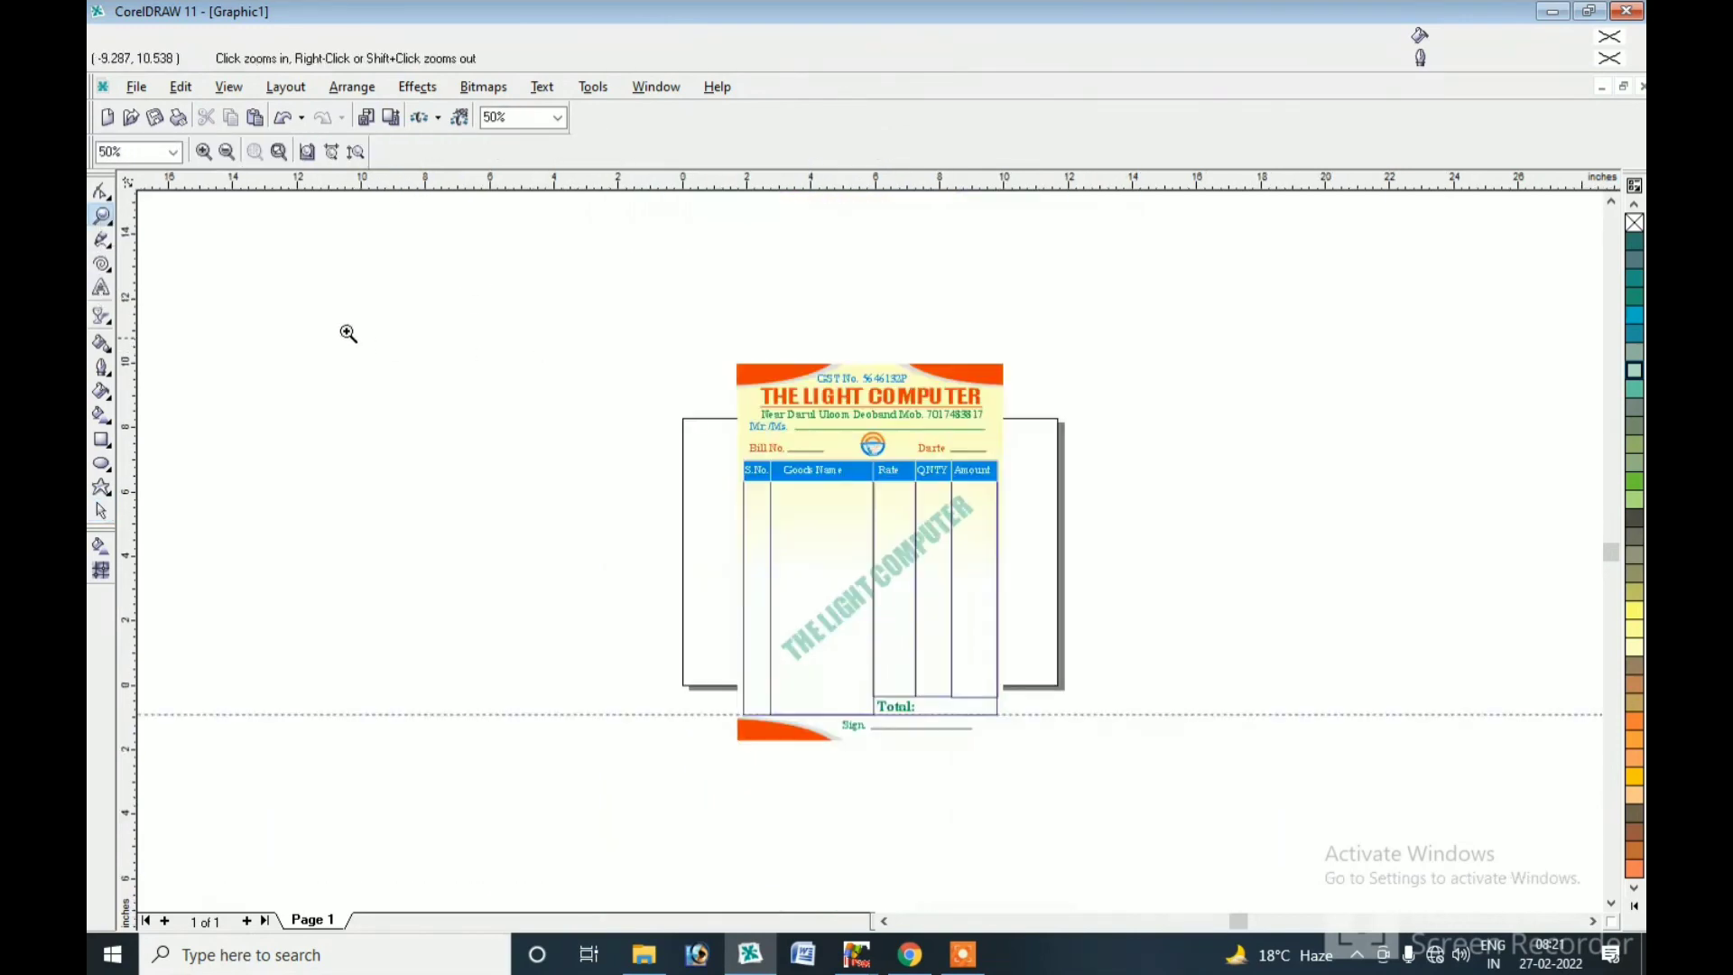
{"action": "left_click", "coordinate": [100, 510]}
Shrink the invoice to half the page and drop an identical copy beside it.
{"action": "left_click_drag", "start_coordinate": [729, 368], "coordinate": [919, 621]}
{"action": "left_click_drag", "start_coordinate": [830, 494], "coordinate": [777, 546]}
{"action": "left_click", "coordinate": [101, 215]}
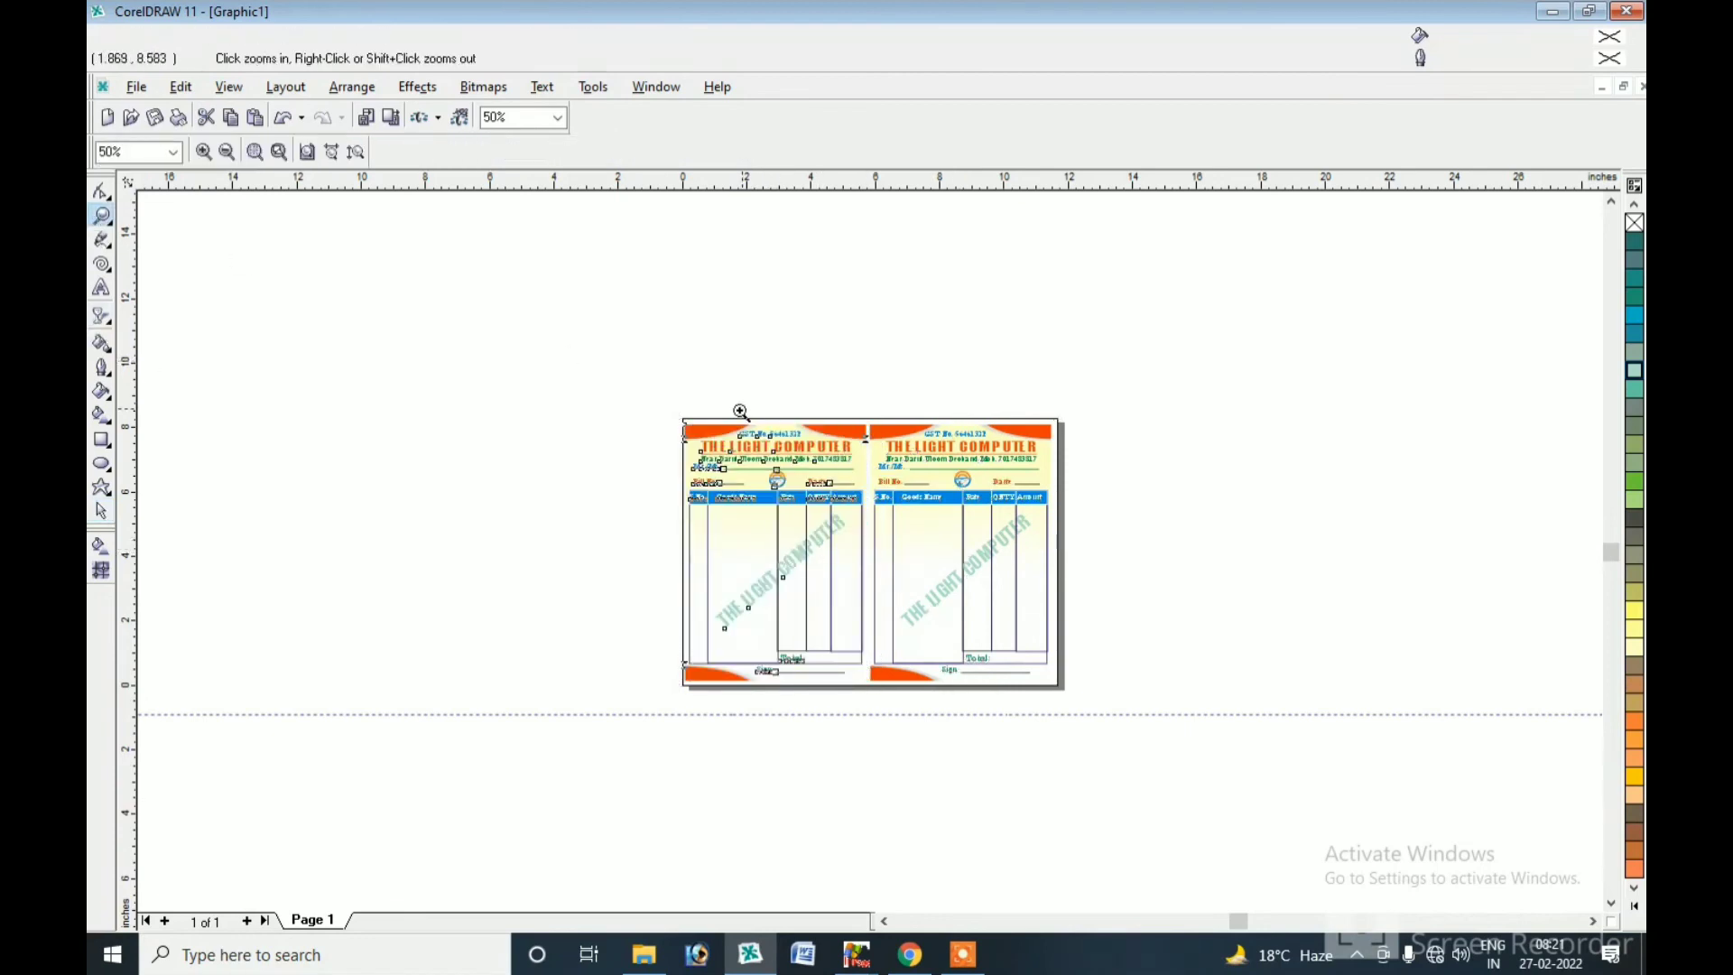
{"action": "left_click_drag", "start_coordinate": [1117, 714], "coordinate": [1089, 706]}
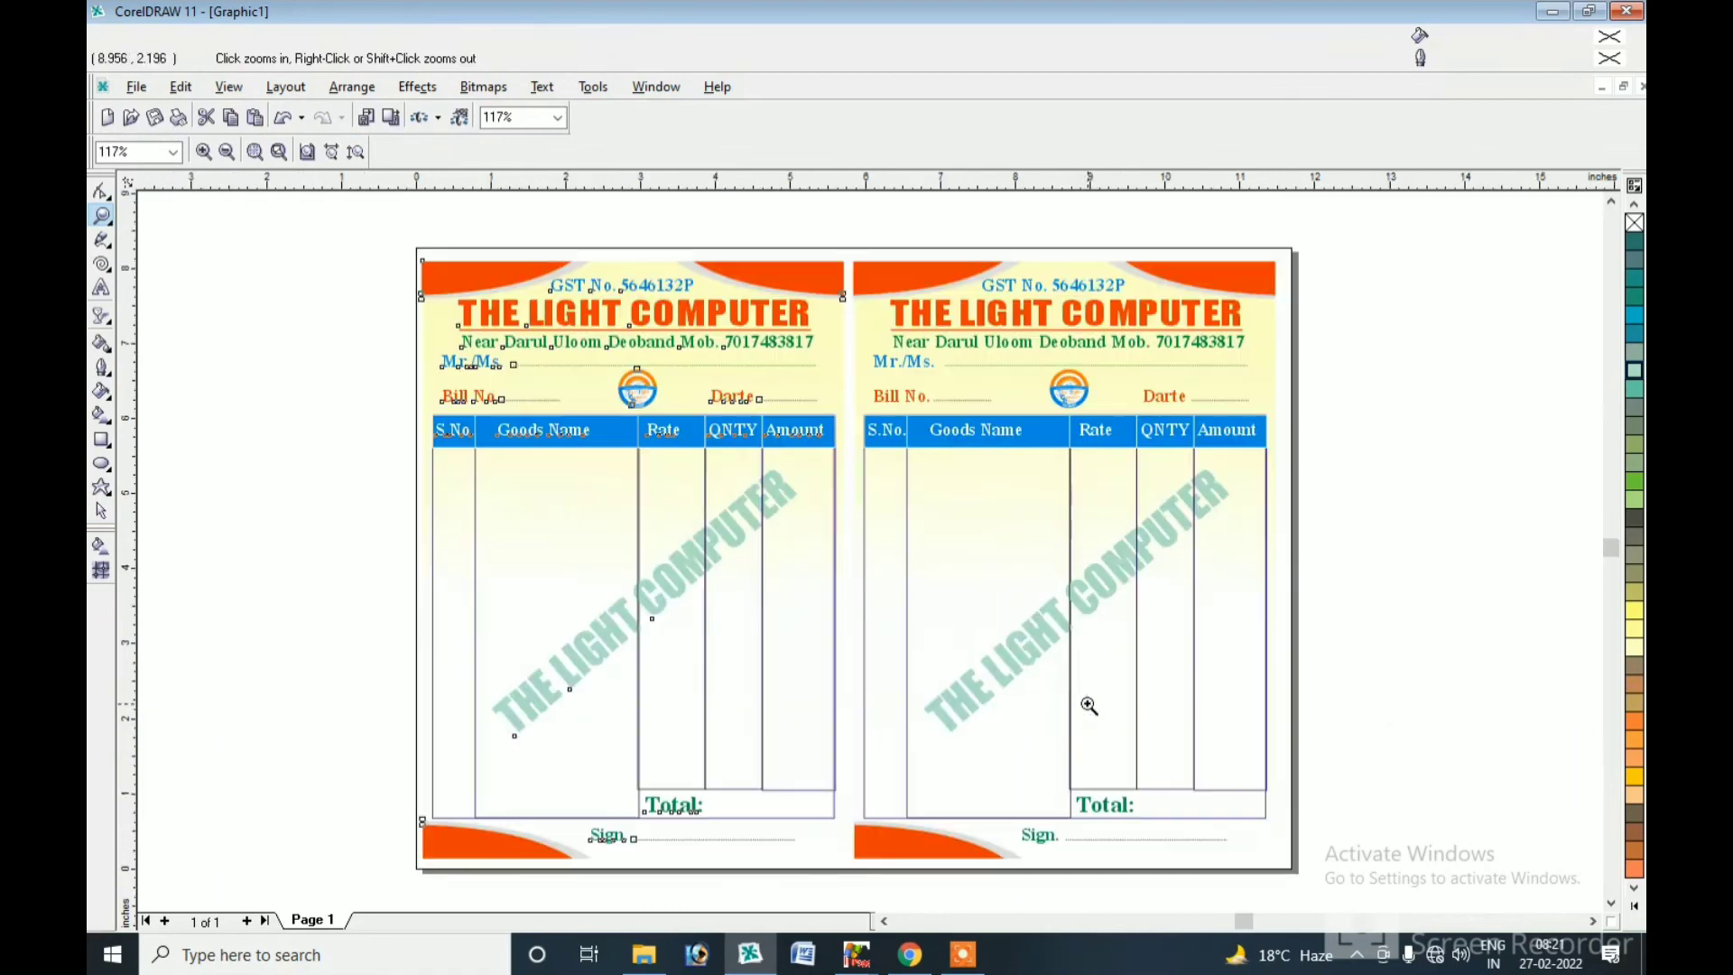
{"action": "double_click", "coordinate": [101, 510]}
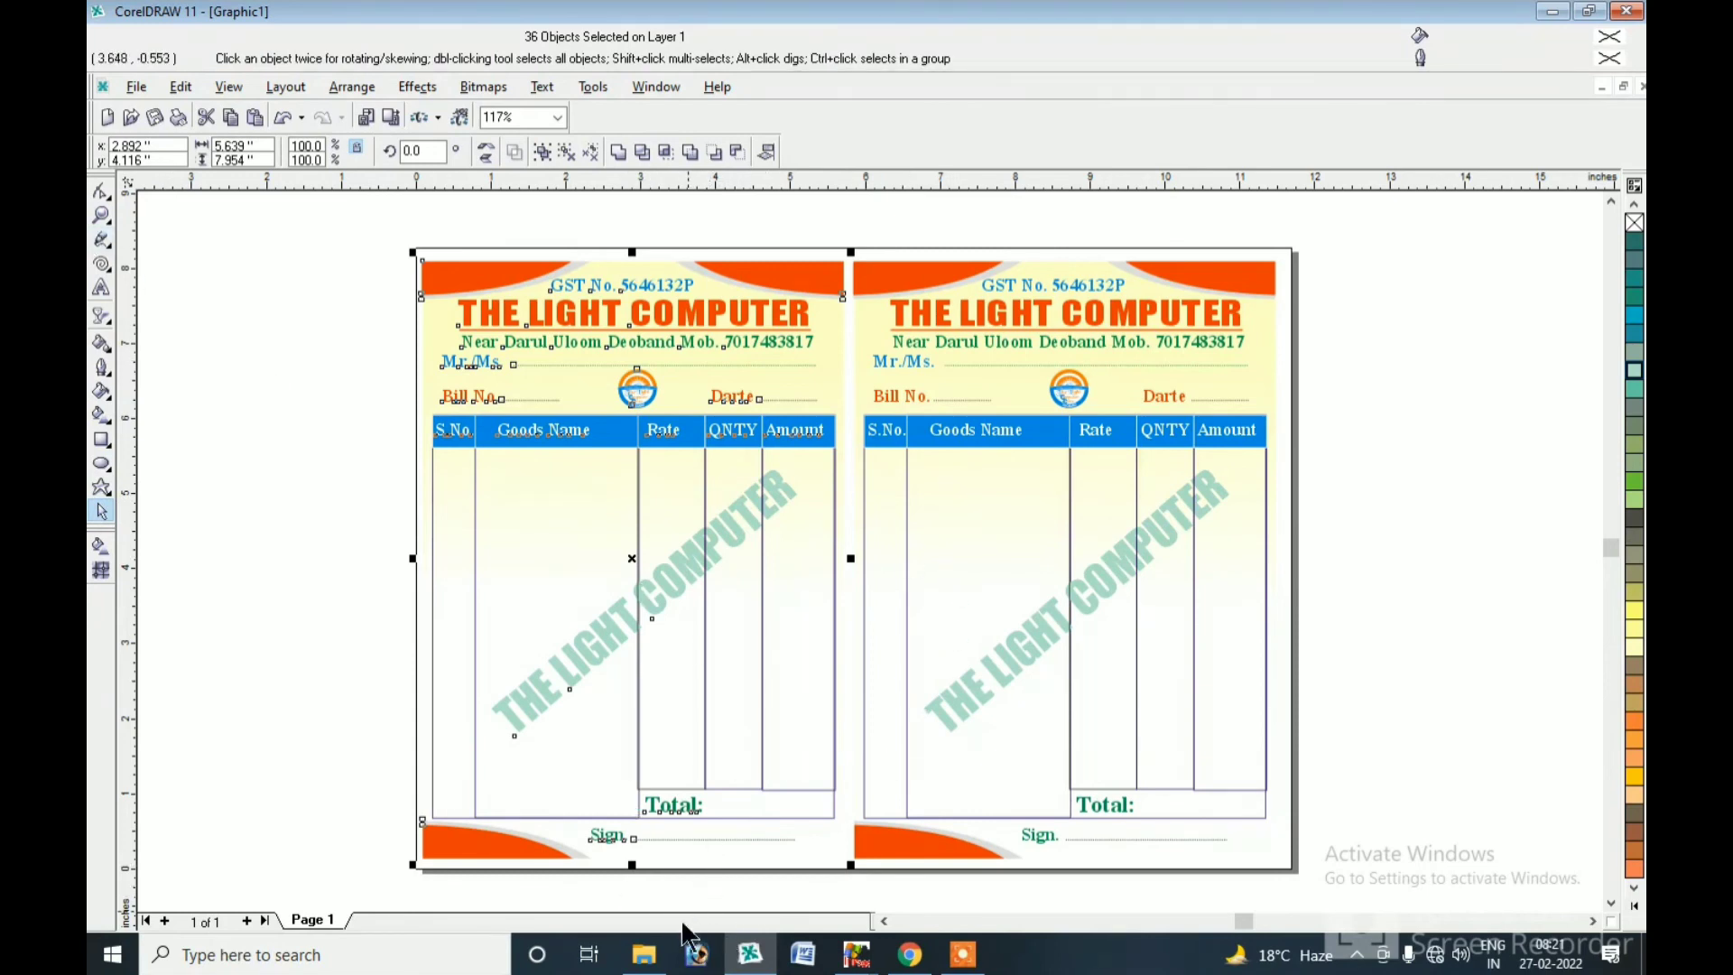
{"action": "left_click", "coordinate": [644, 955]}
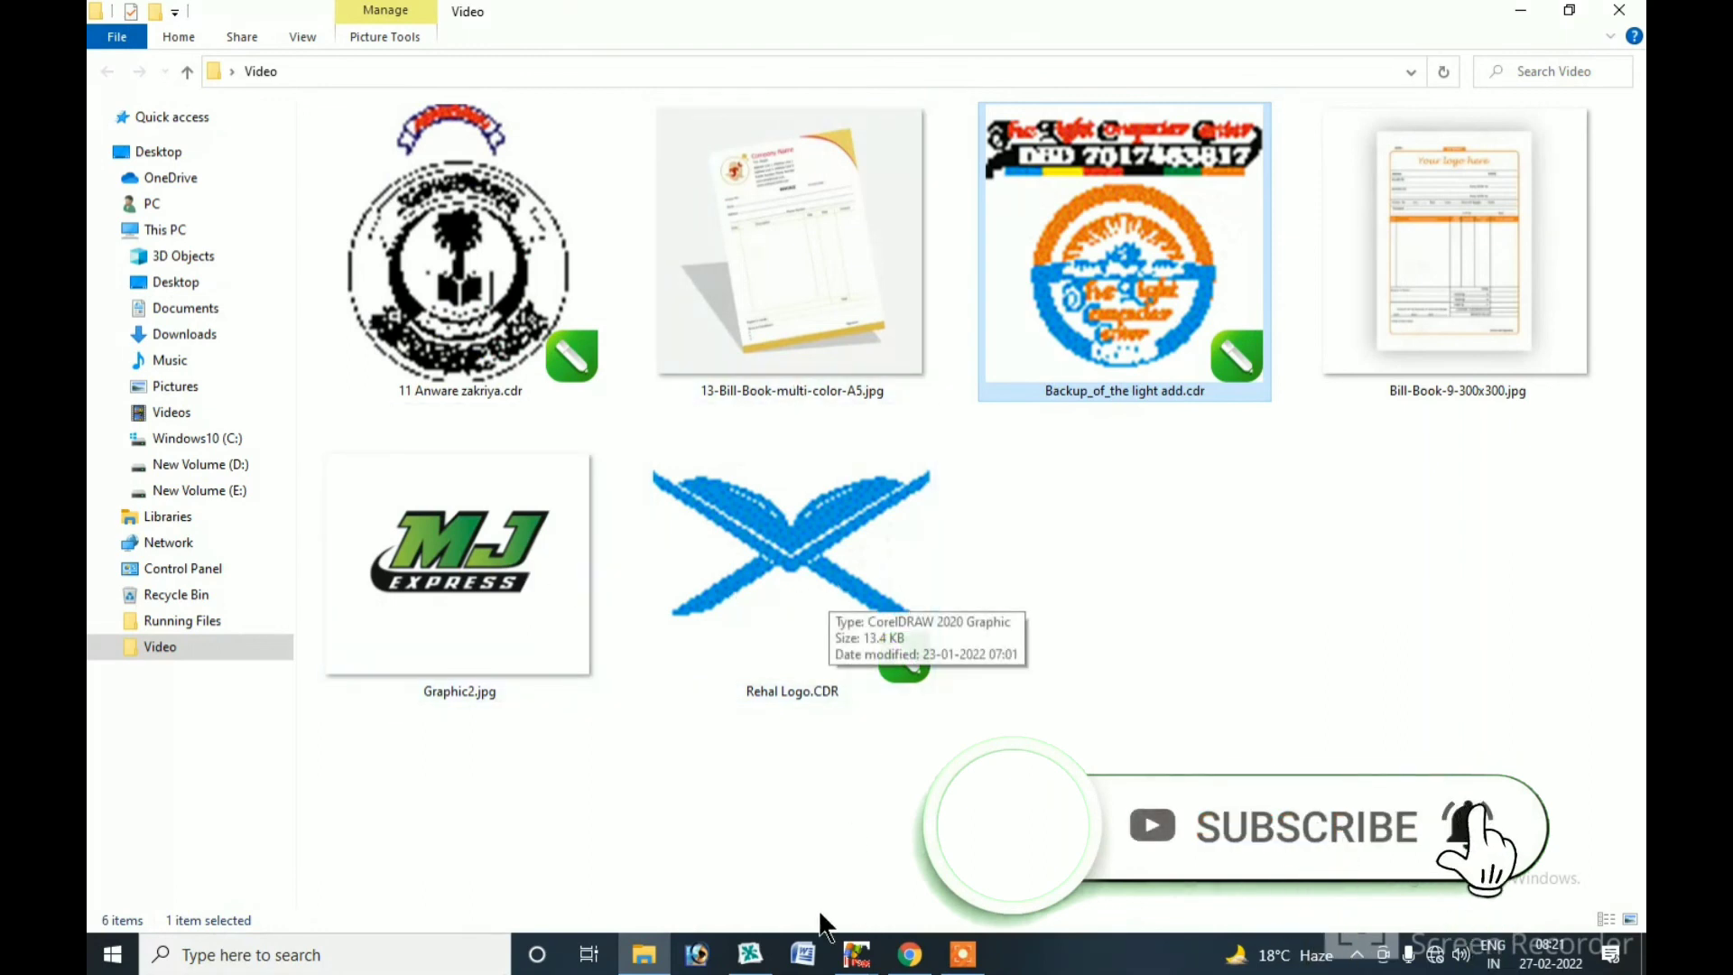
Bring CorelDRAW back to the front and clear the selection on the two side-by-side invoices.
{"action": "mouse_move", "coordinate": [756, 956]}
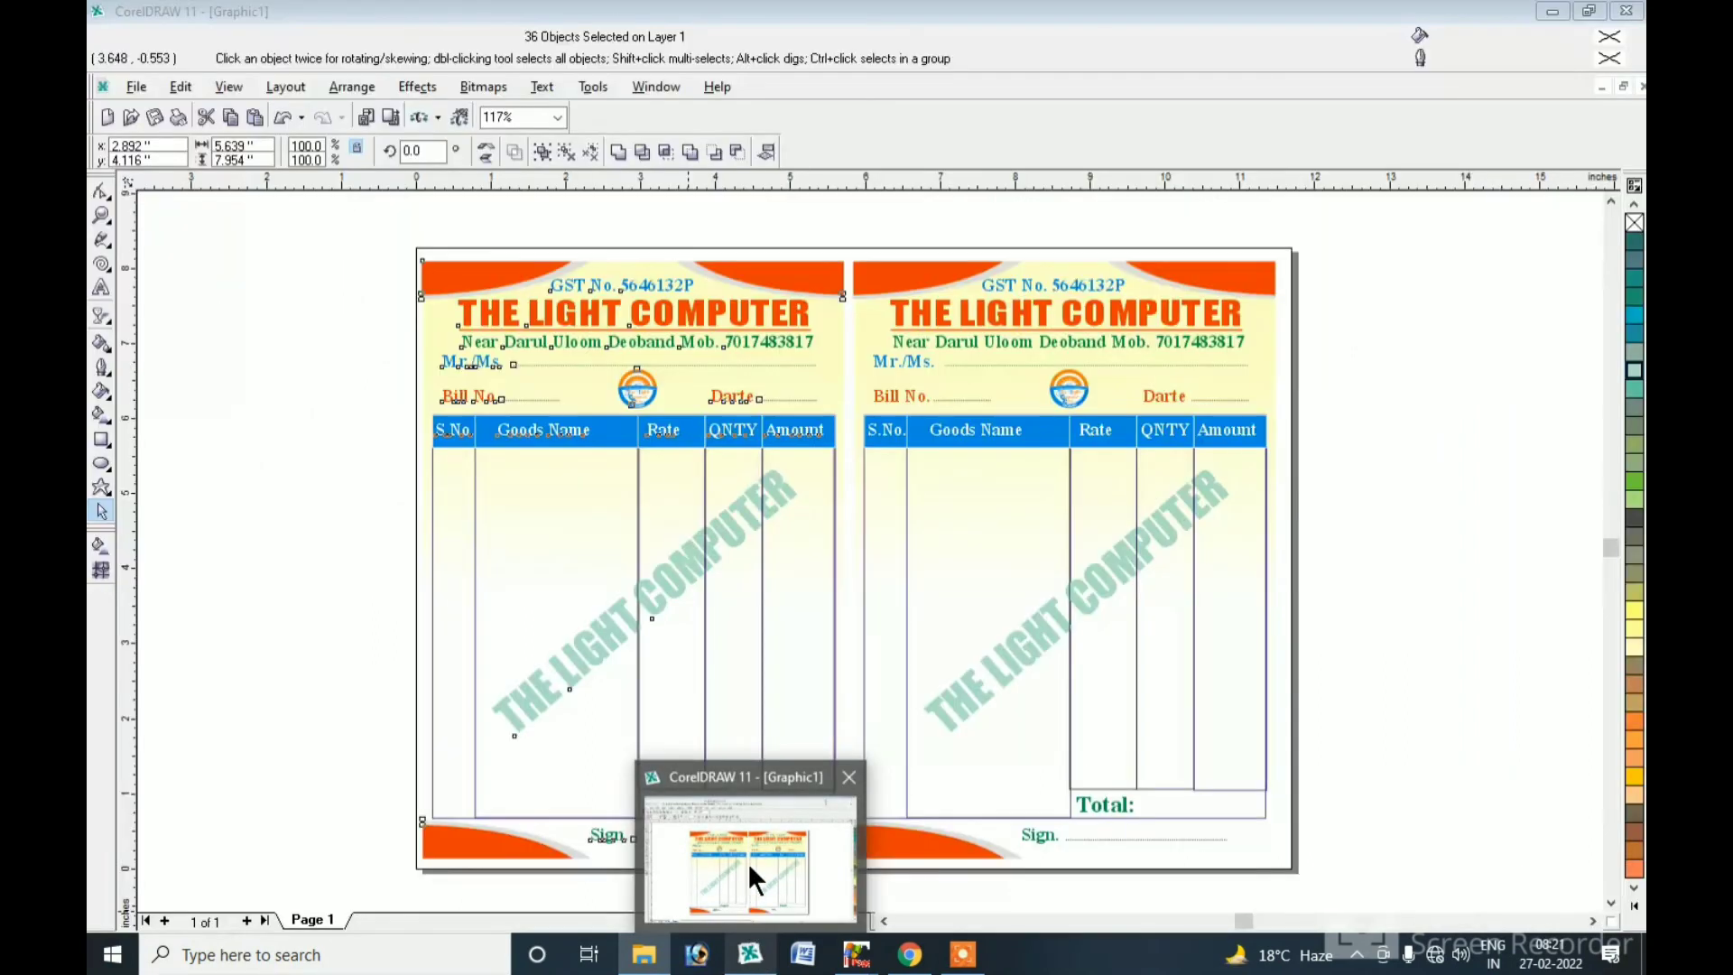
{"action": "left_click", "coordinate": [755, 880]}
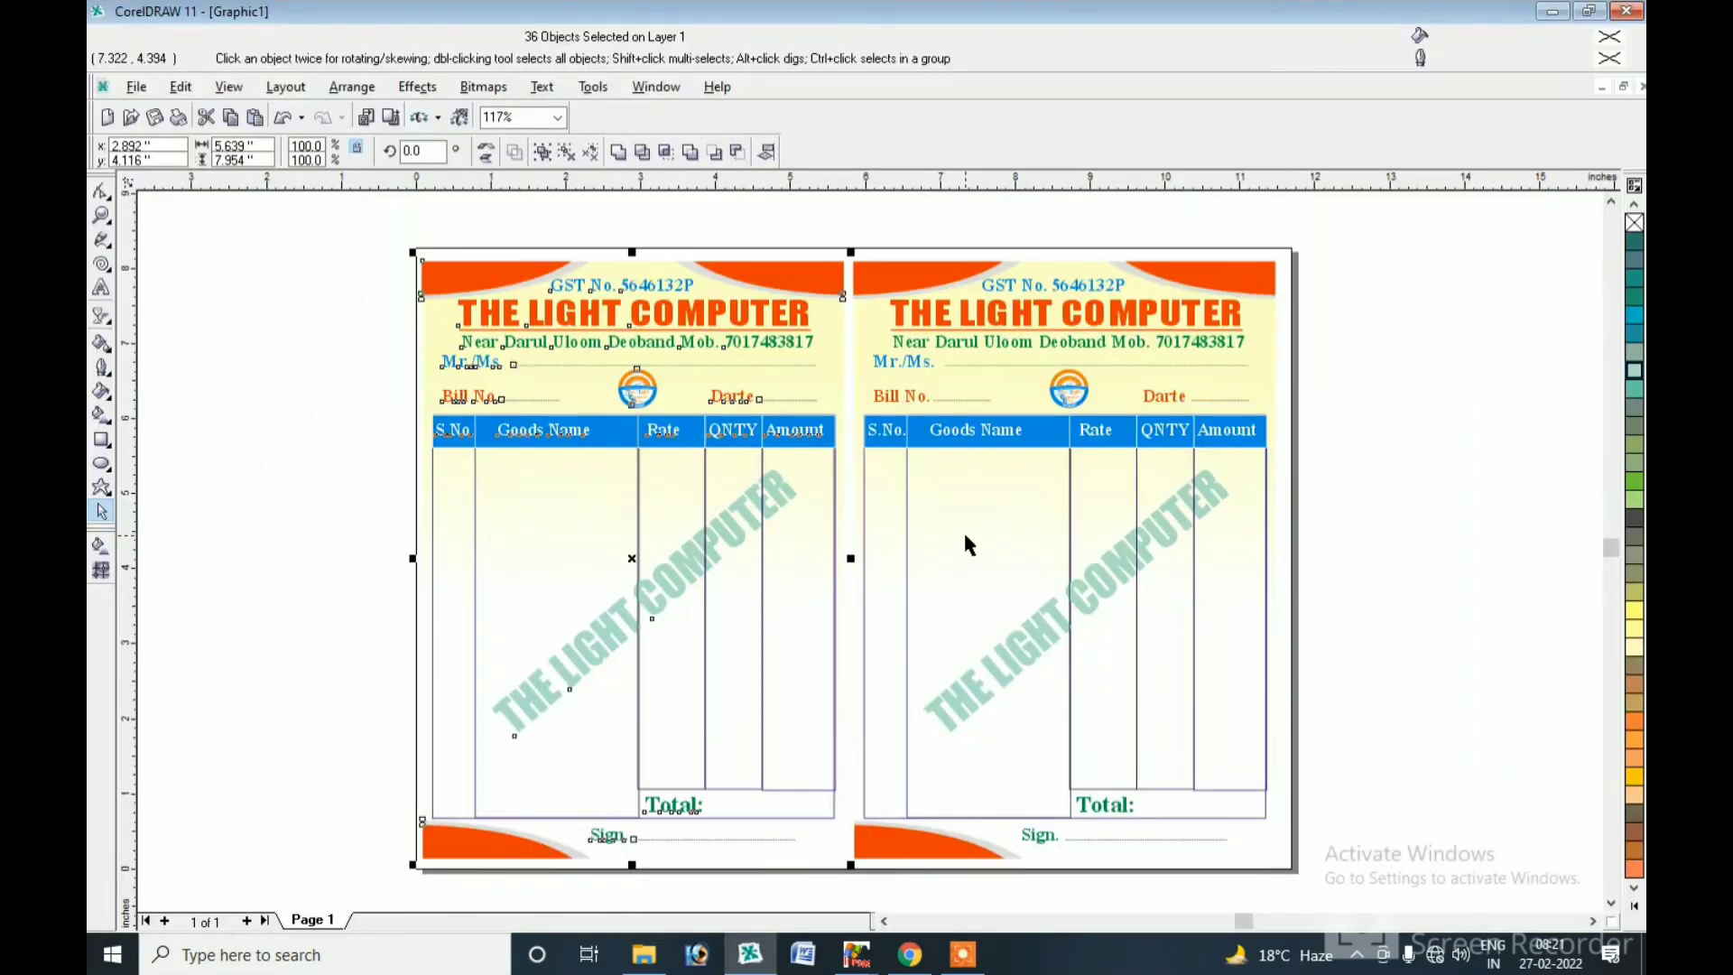
{"action": "left_click", "coordinate": [1340, 580]}
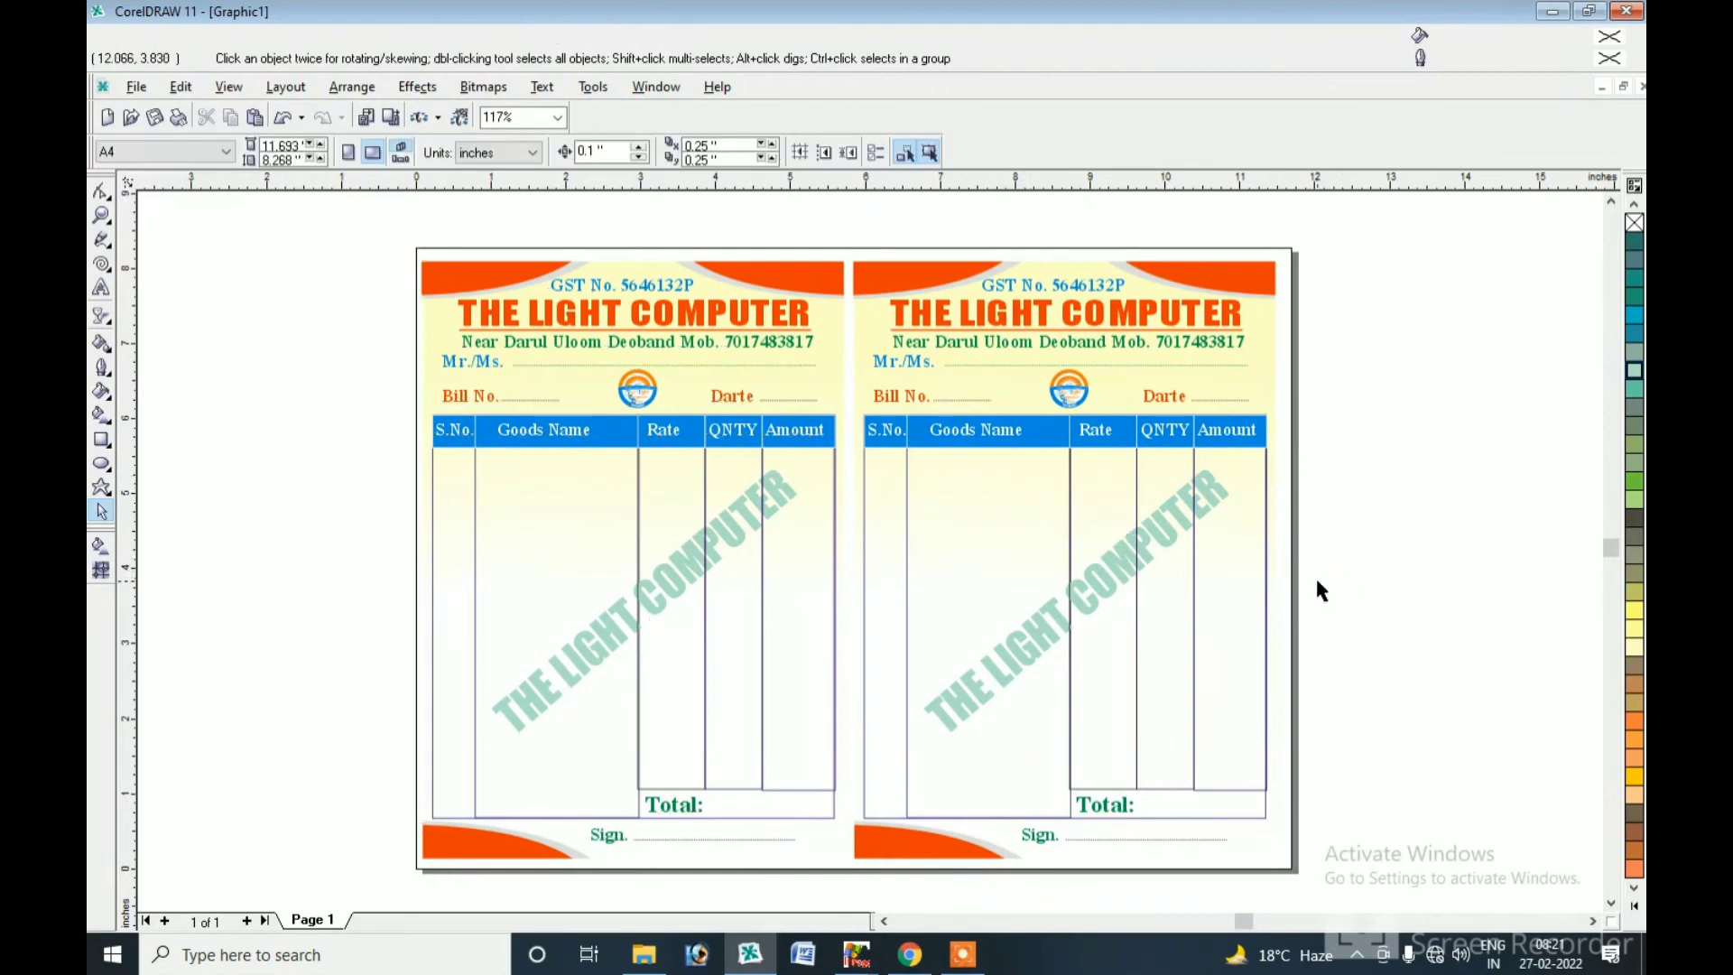